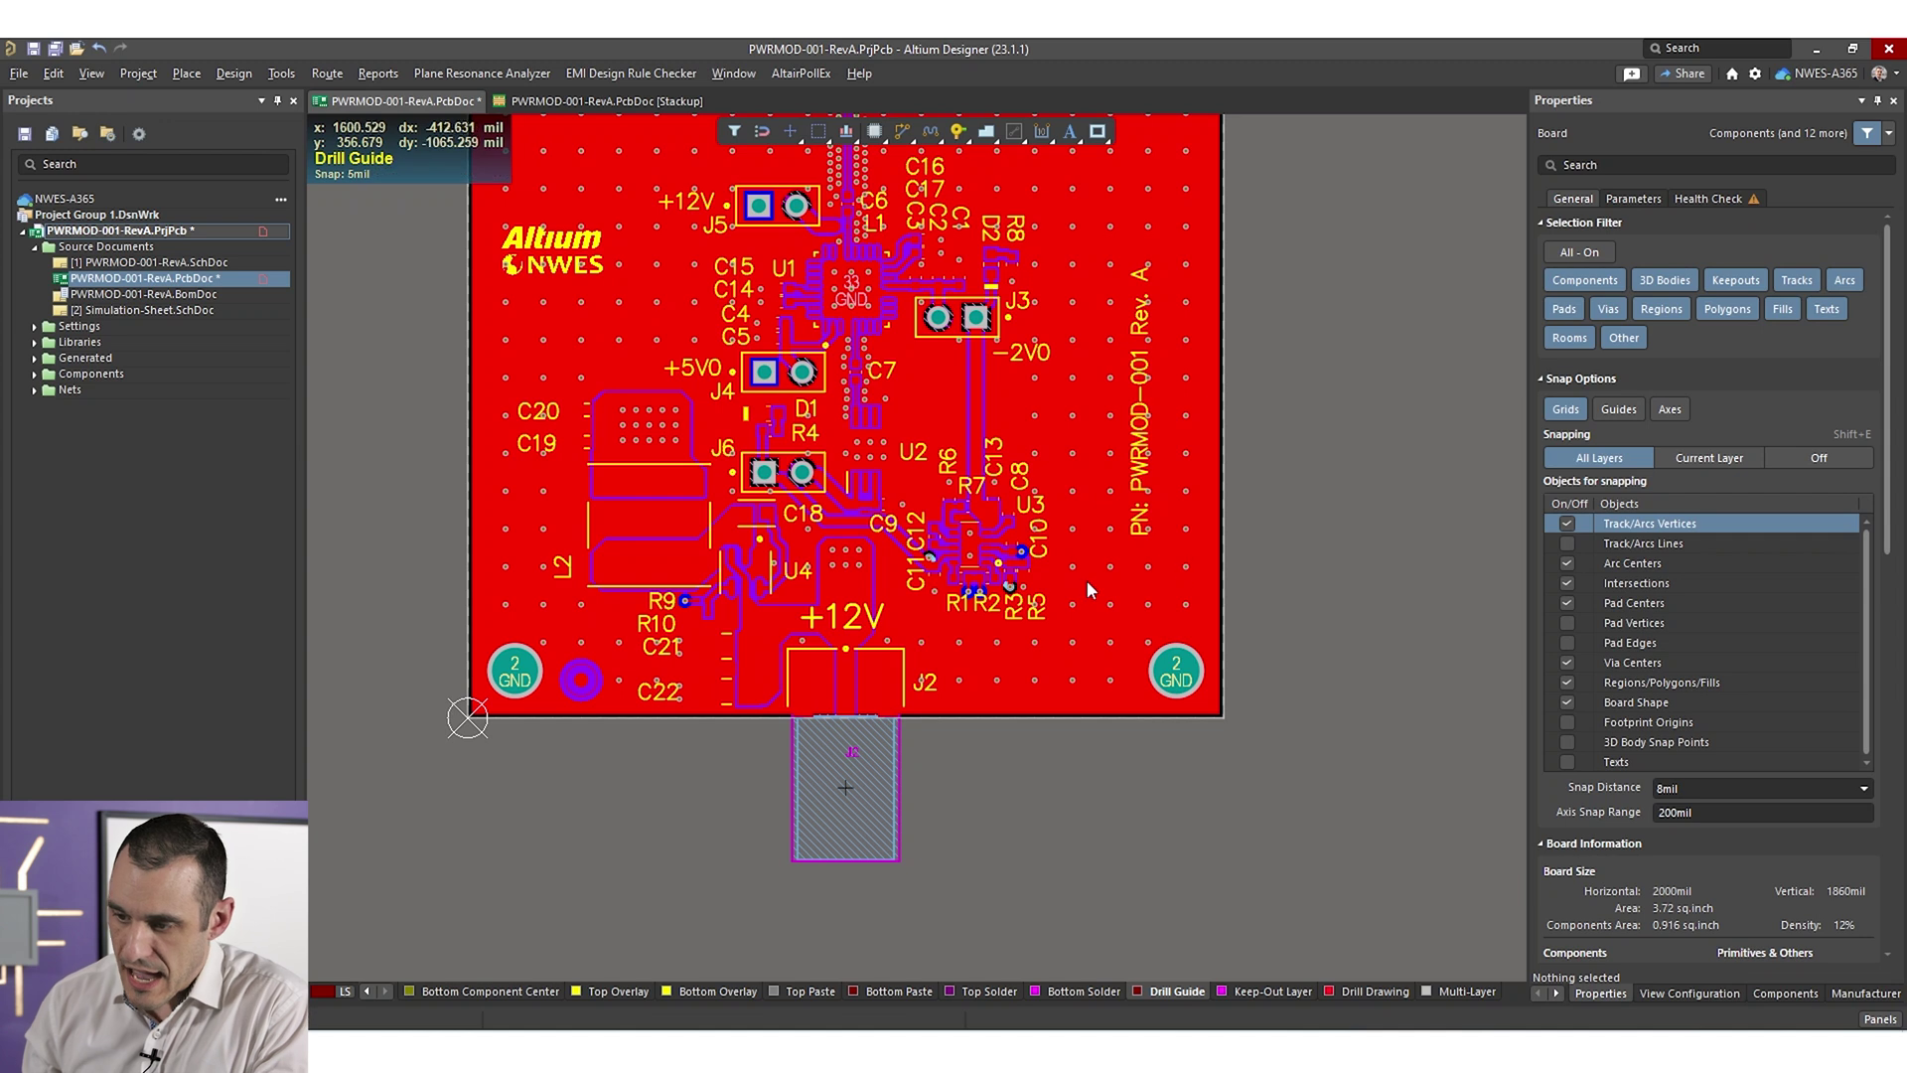
- Zoom in and pan to the empty copper area by the board's right edge, near J3 and the GND mounting hole
{"action": "scroll", "coordinate": [1175, 566], "scroll_direction": "up", "scroll_amount": 5, "text": "ctrl"}
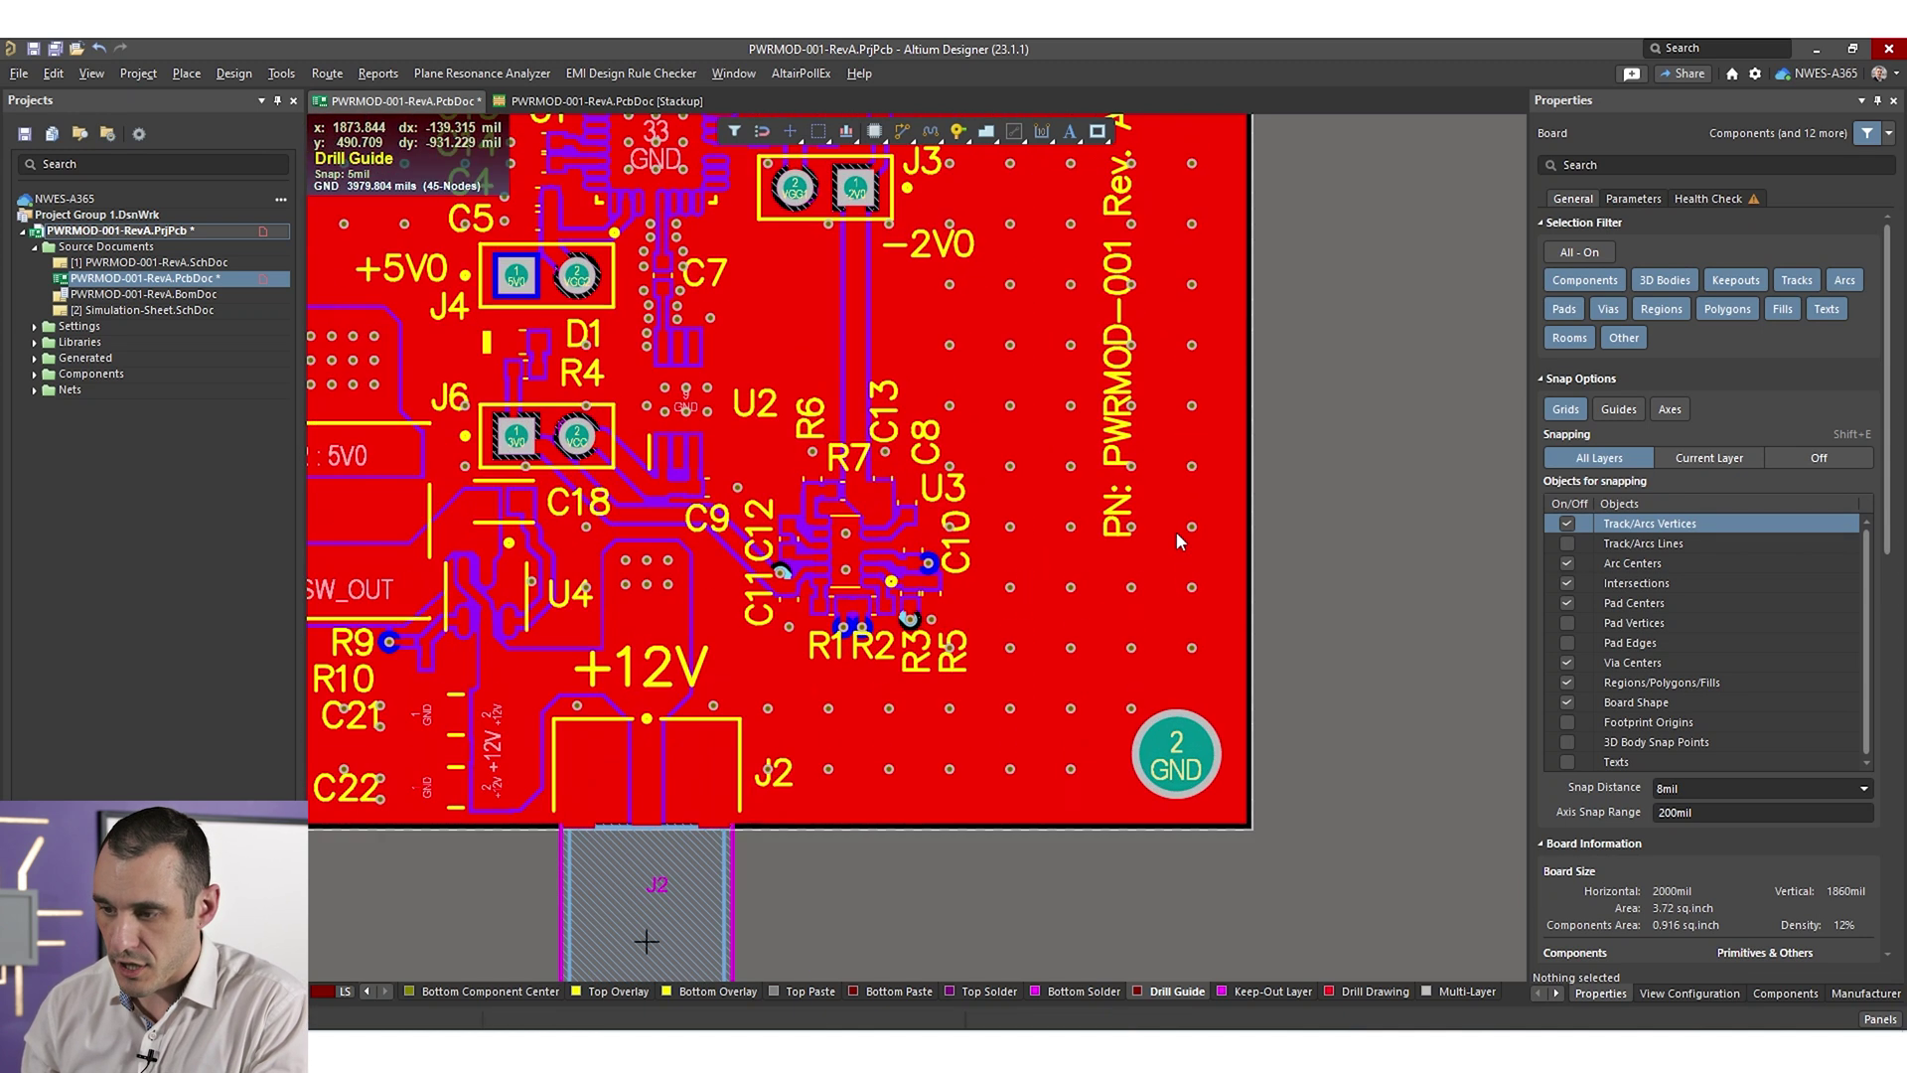
{"action": "scroll", "coordinate": [1130, 499], "scroll_direction": "up", "scroll_amount": 3}
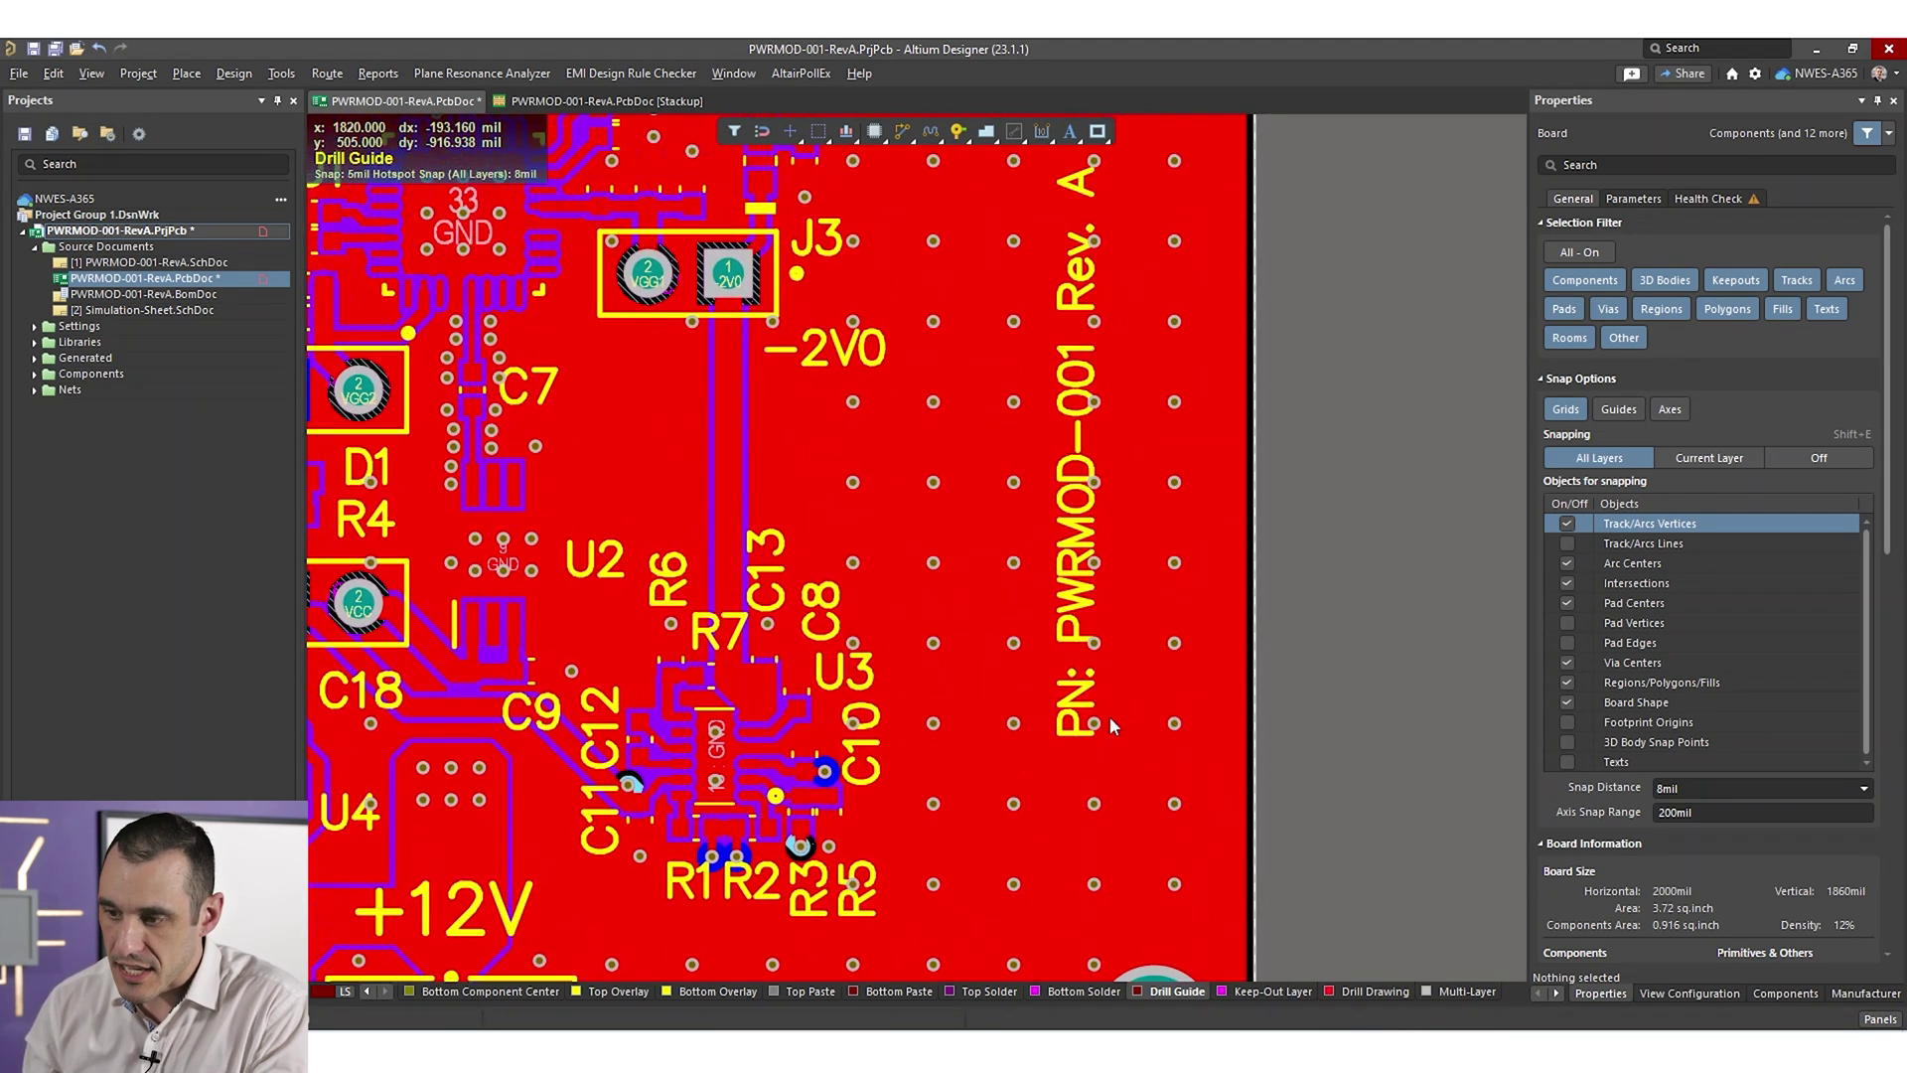
{"action": "scroll", "coordinate": [1069, 541], "scroll_direction": "up", "scroll_amount": 5}
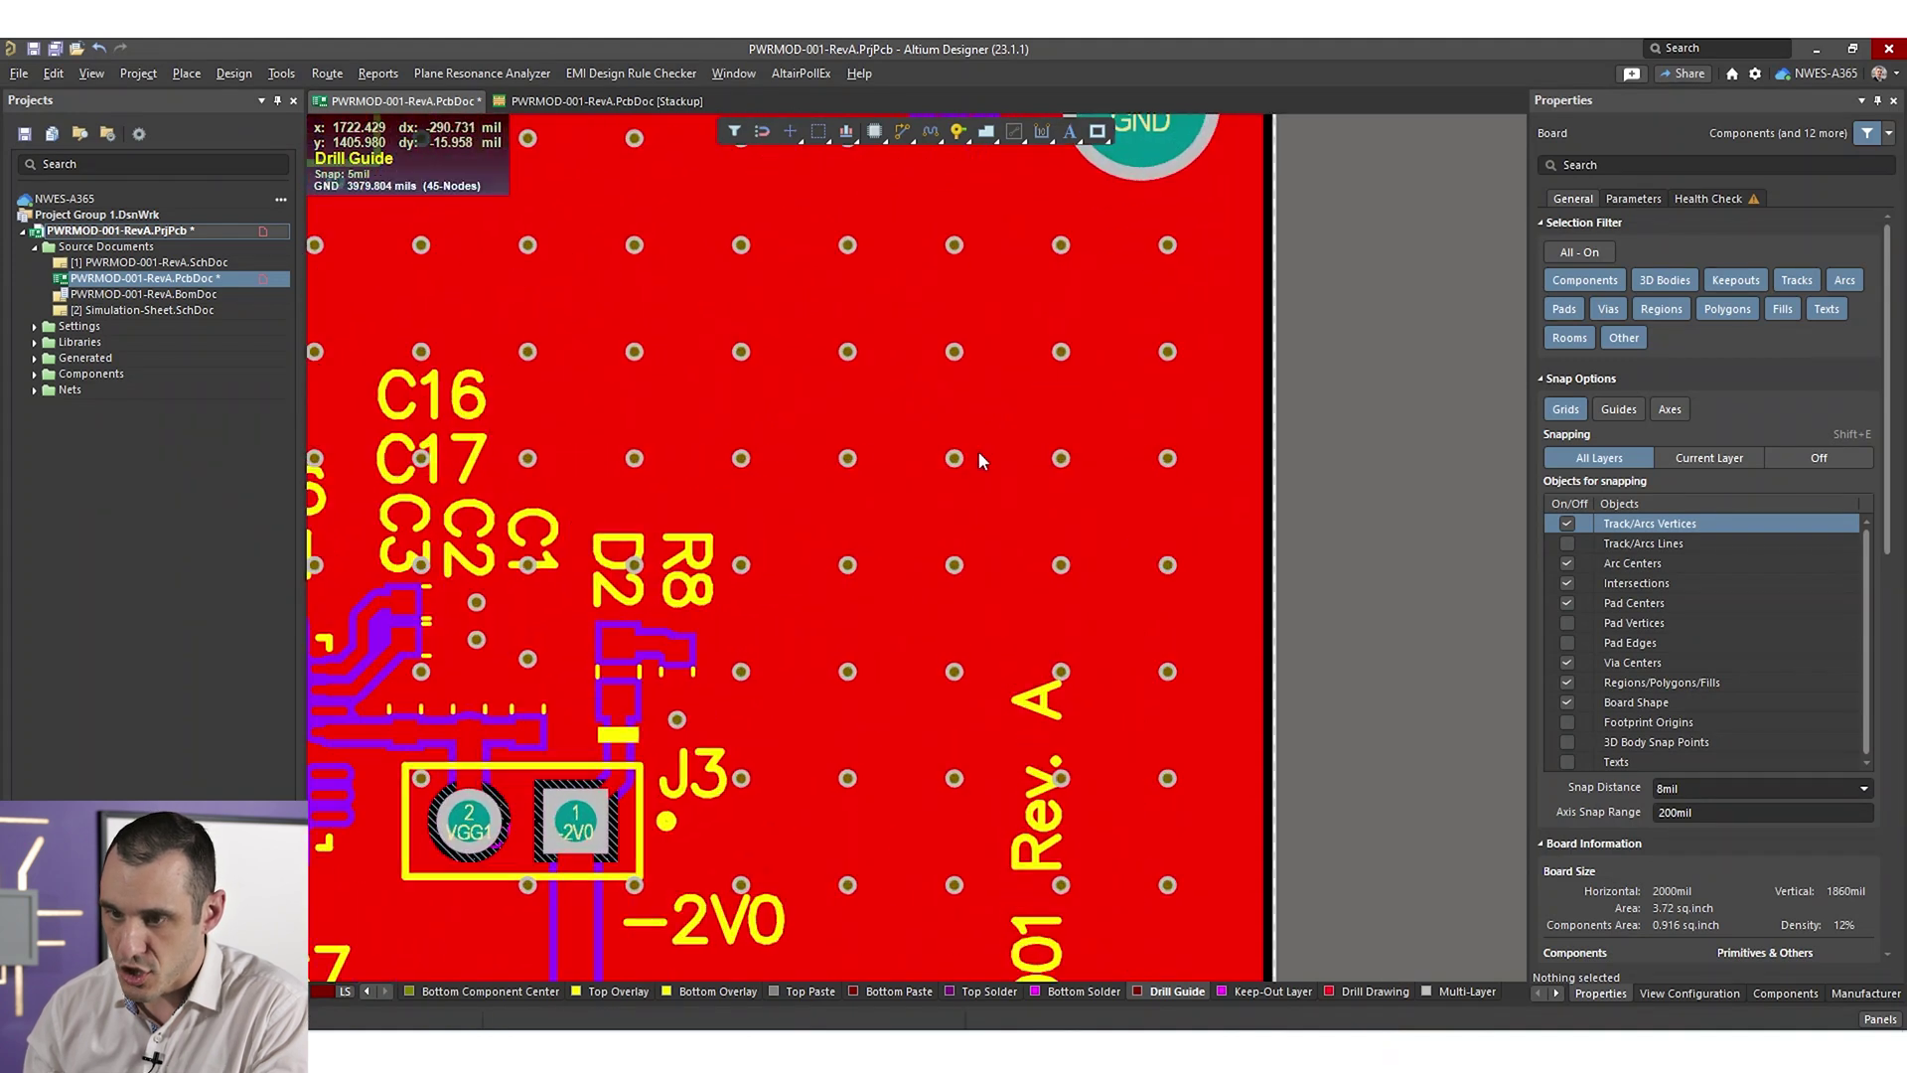
{"action": "scroll", "coordinate": [952, 403], "scroll_direction": "up", "scroll_amount": 3, "text": "ctrl"}
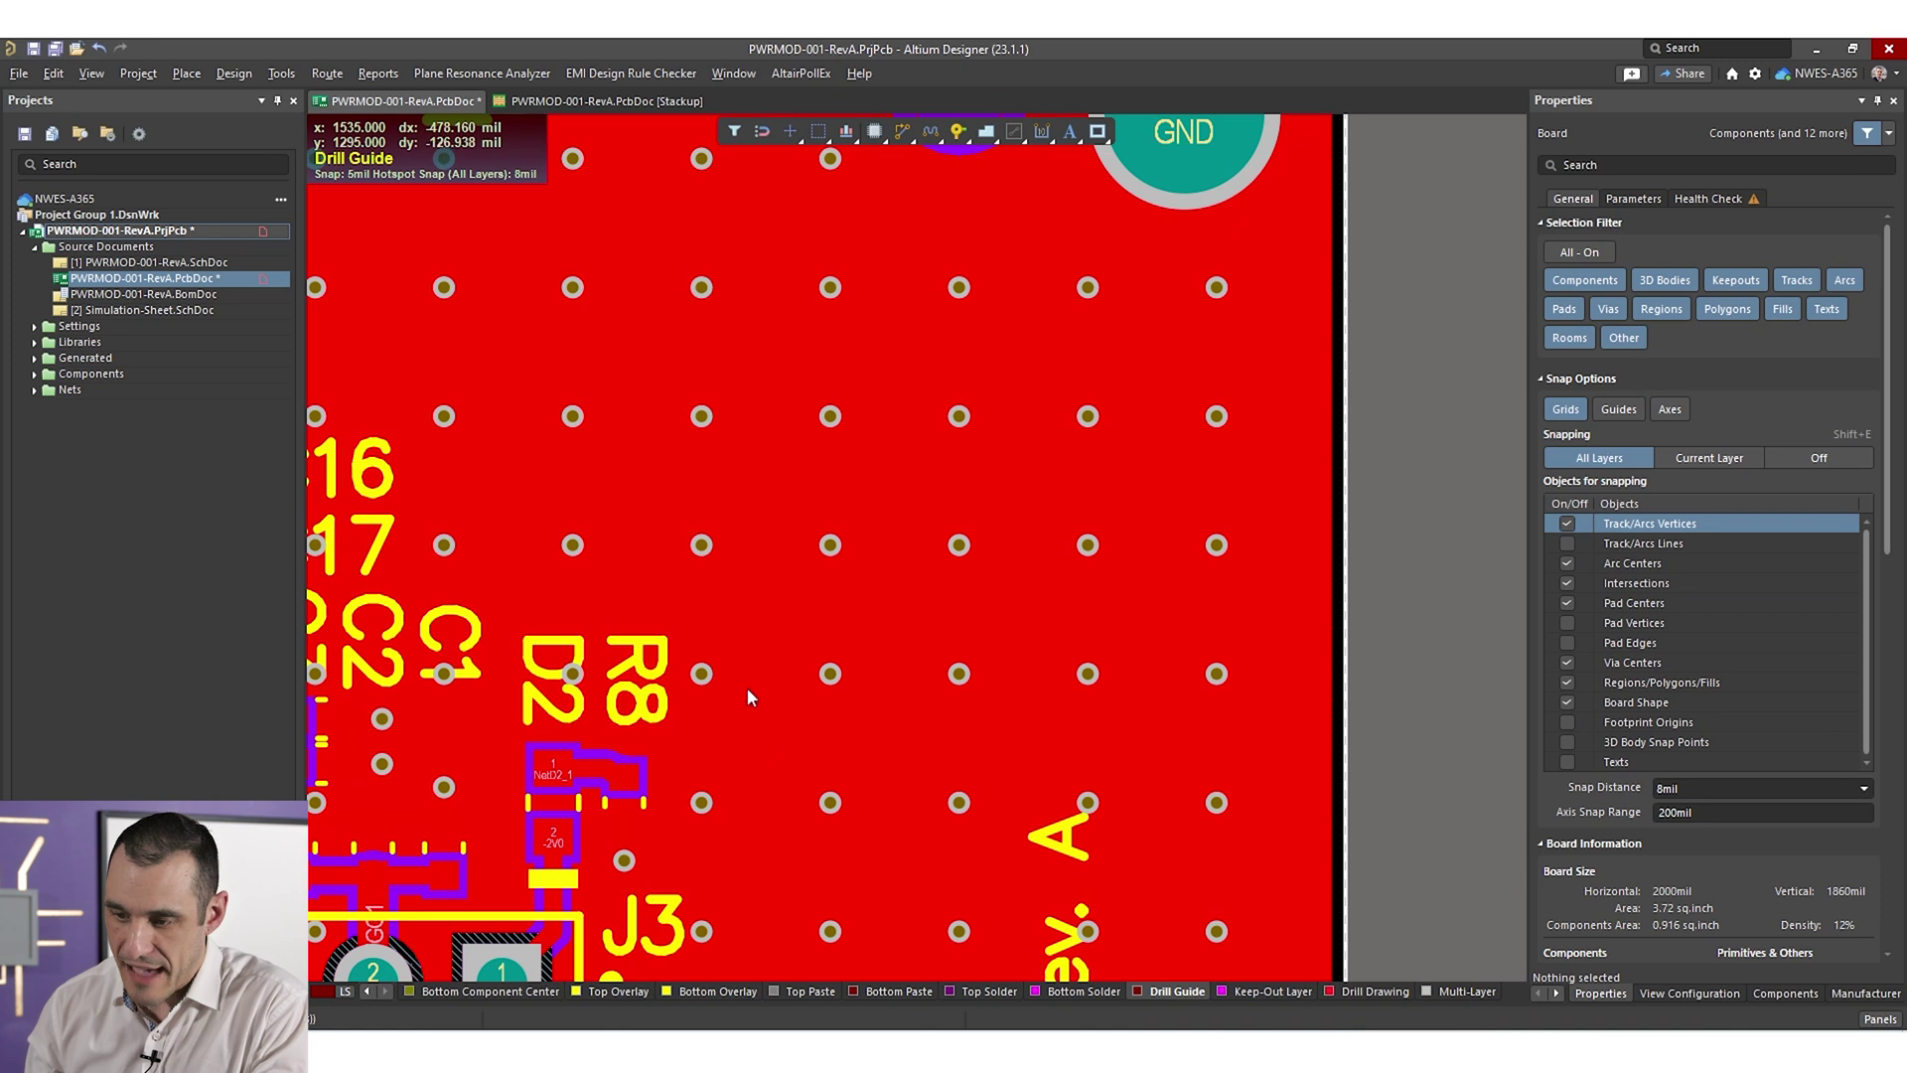
{"action": "right_click_drag", "start_coordinate": [1249, 335], "coordinate": [1138, 411]}
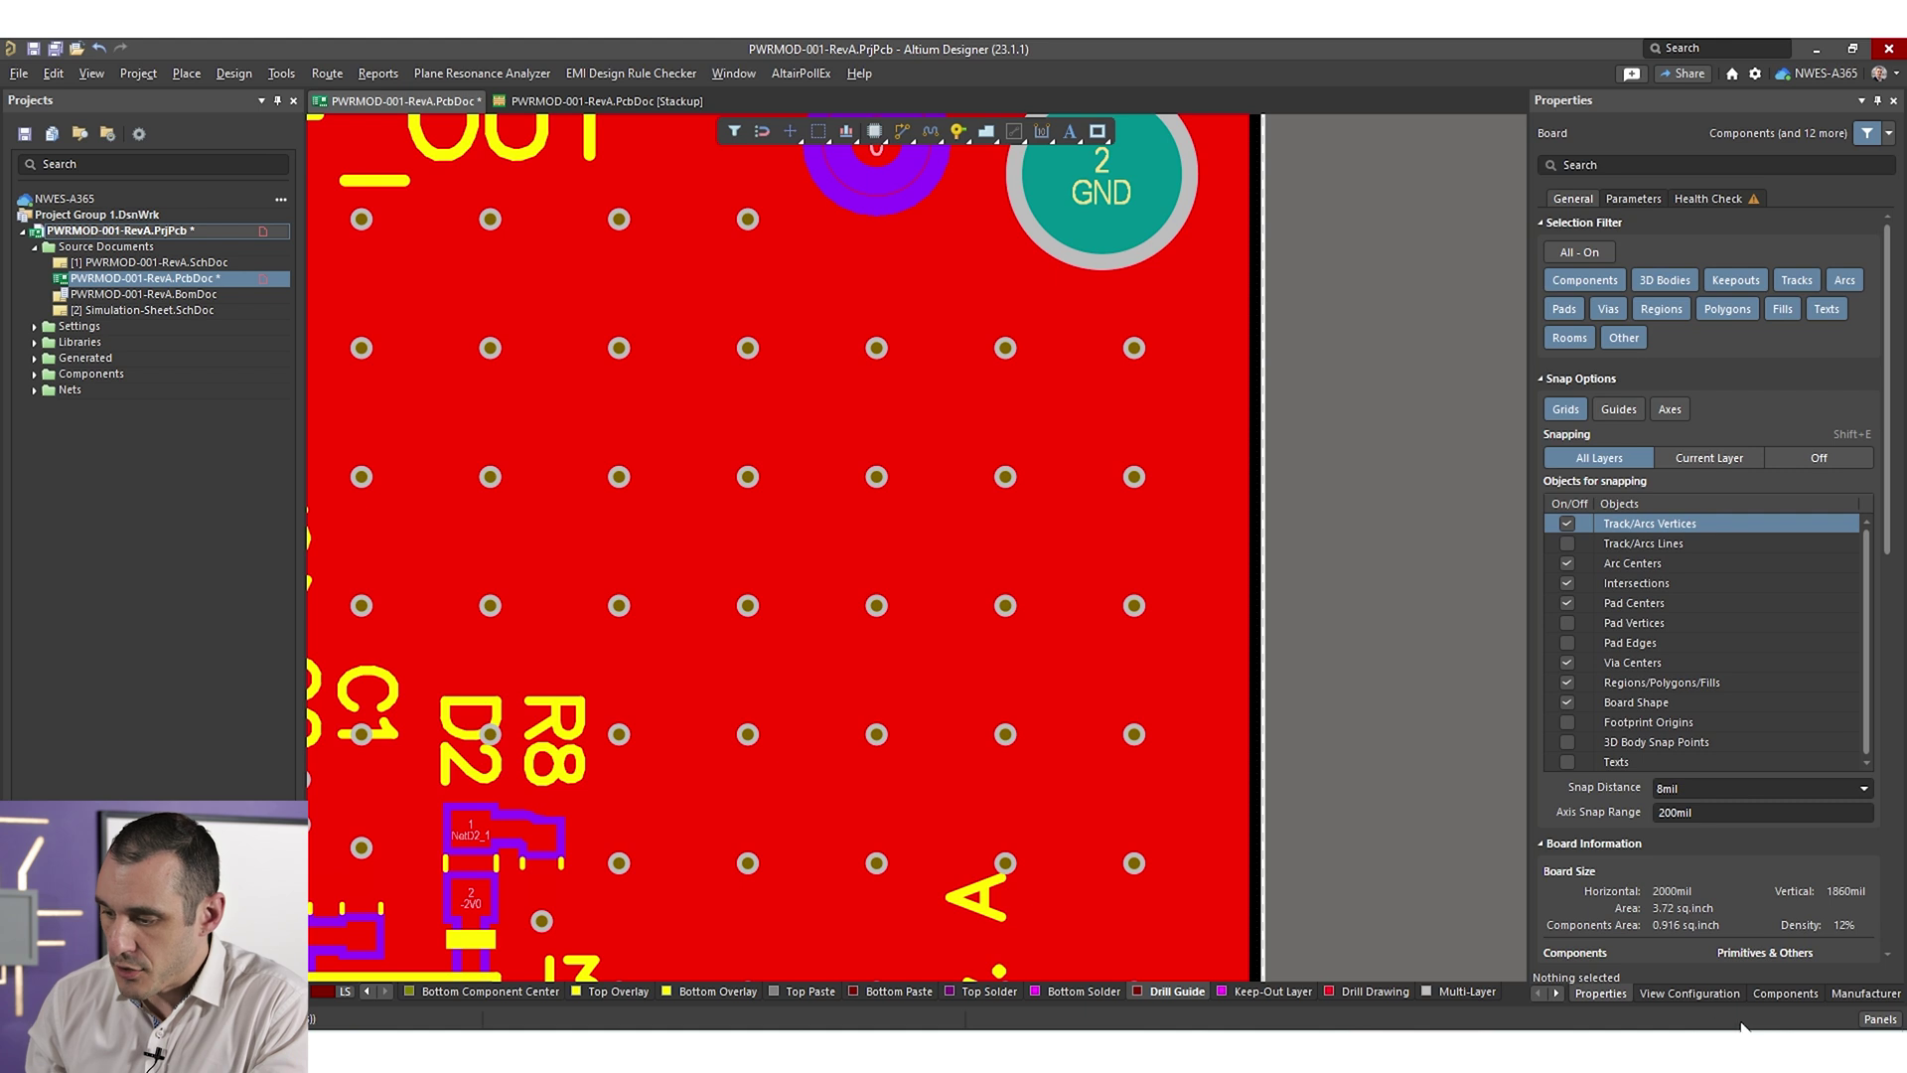
- Add mechanical layer M7 in View Configuration and rename it Cavity Layer
{"action": "left_click", "coordinate": [1707, 995]}
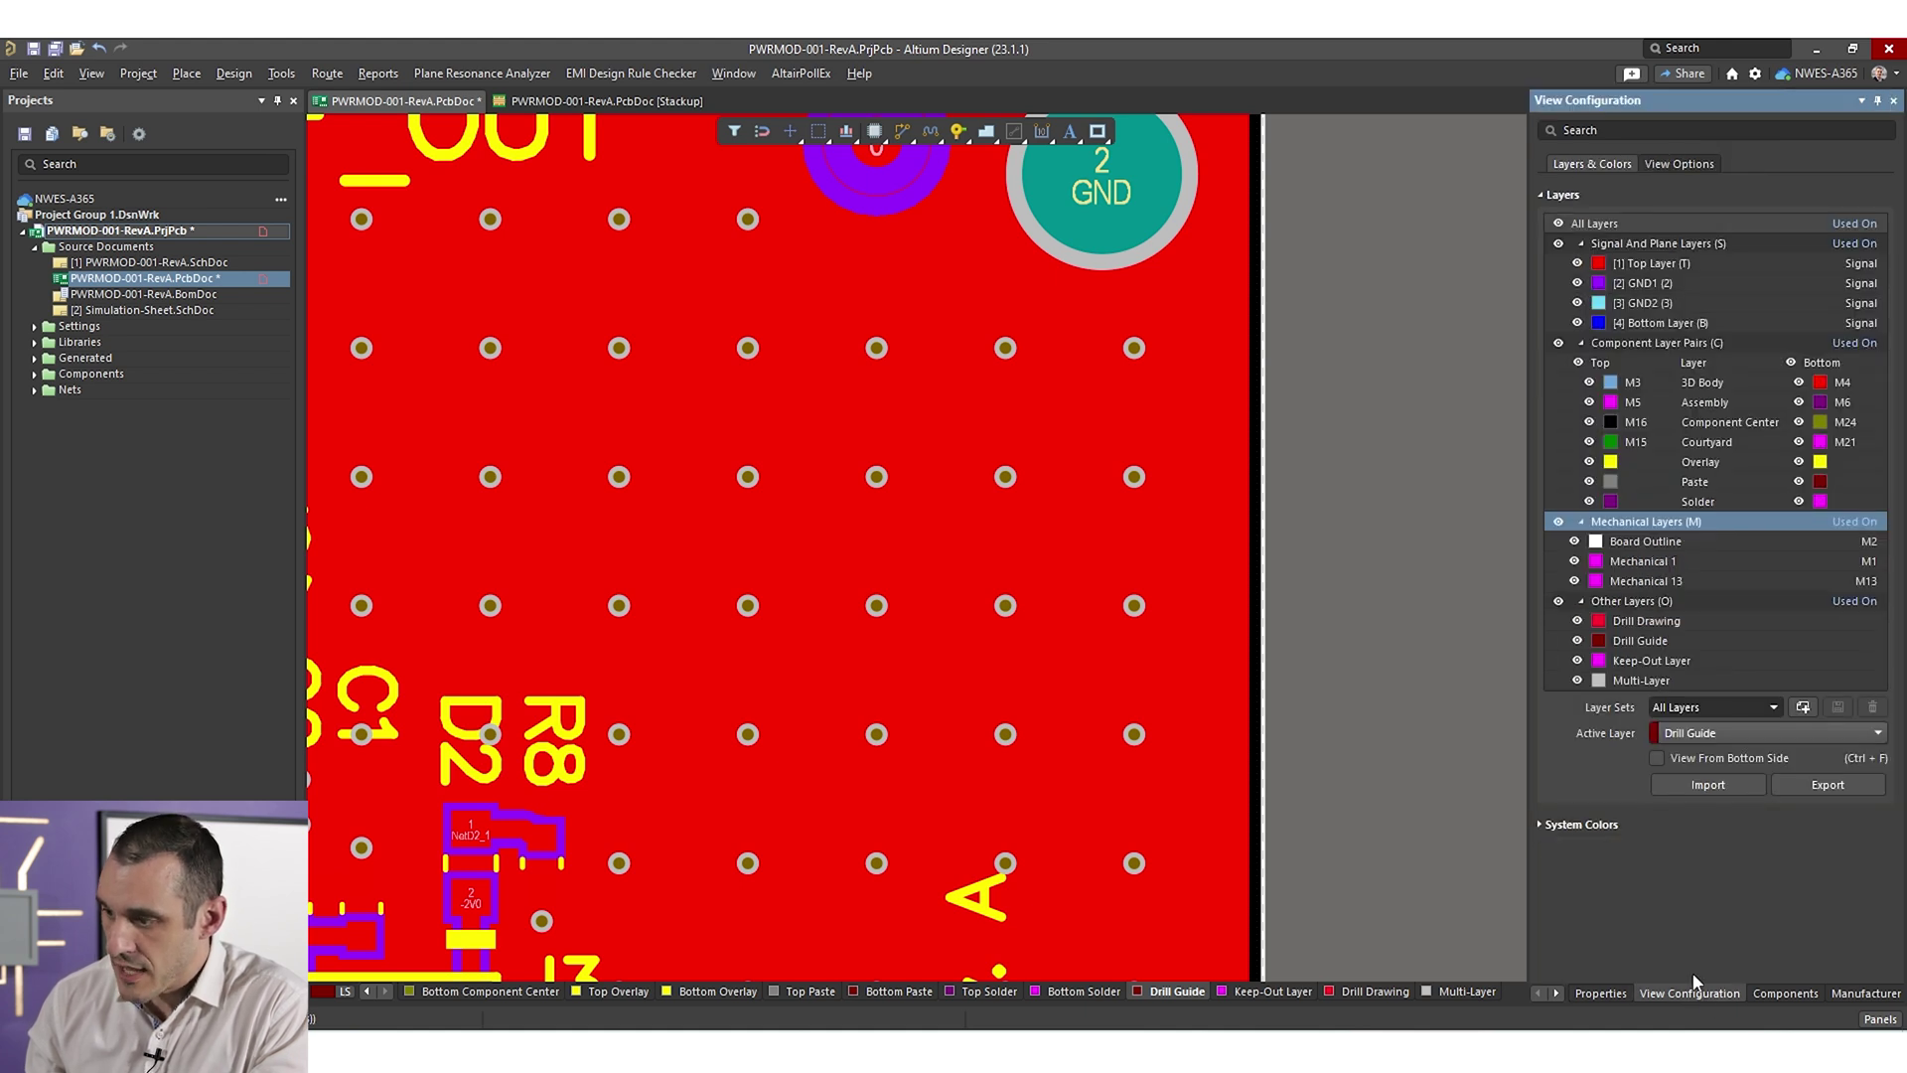
{"action": "right_click", "coordinate": [1615, 520]}
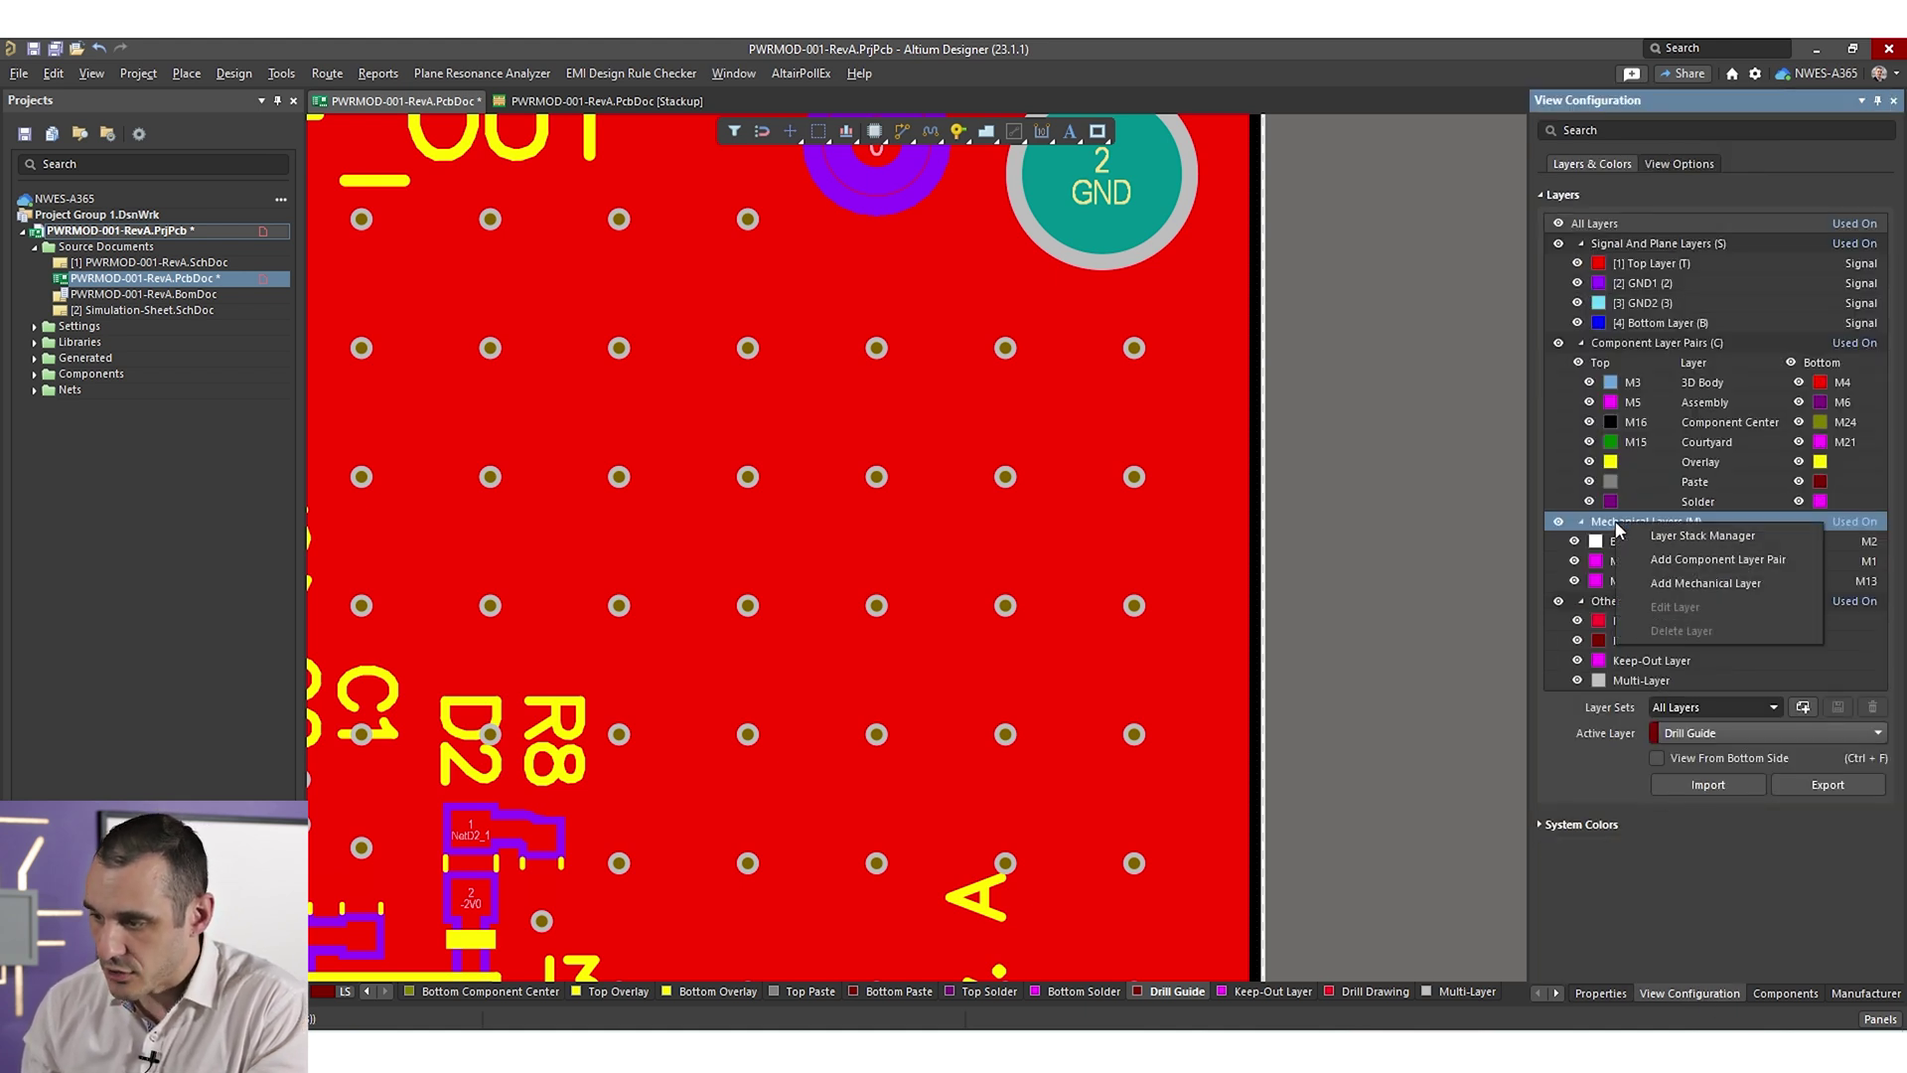
{"action": "left_click", "coordinate": [1678, 583]}
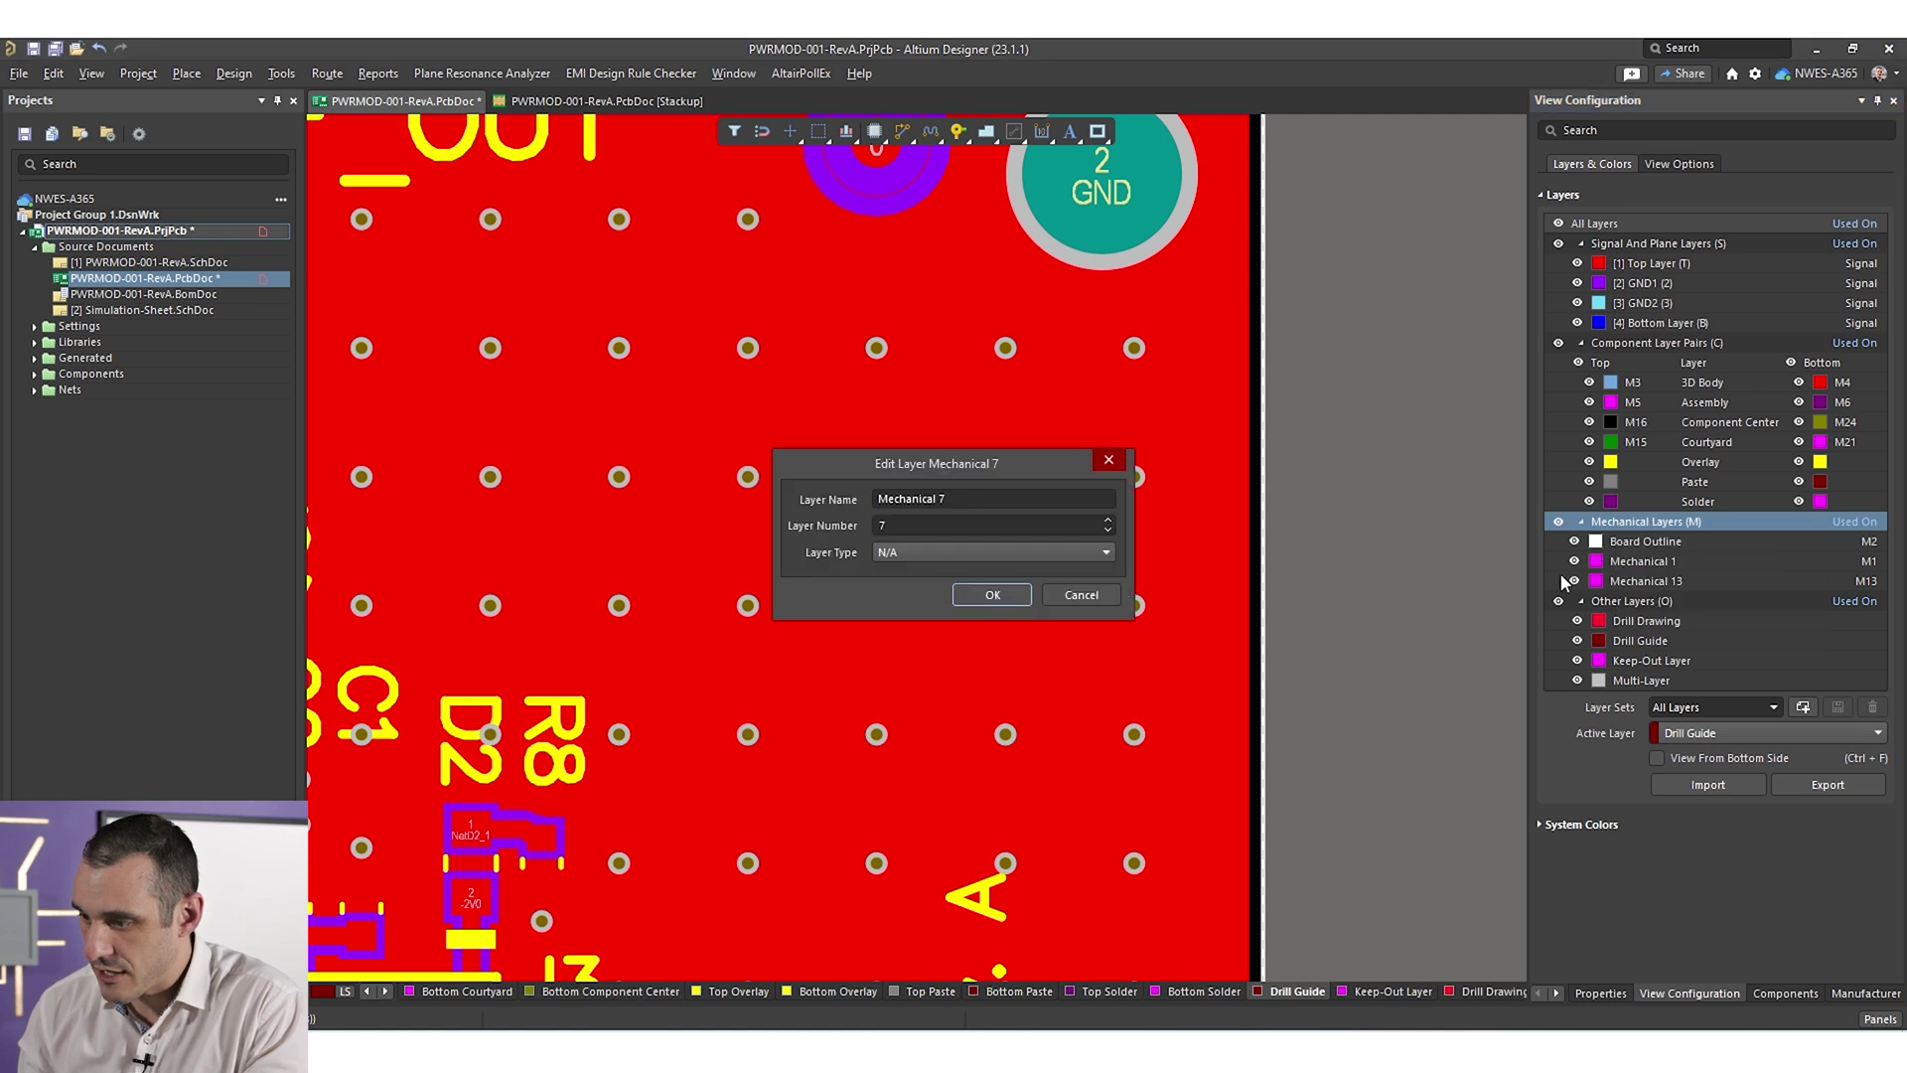
{"action": "left_click", "coordinate": [989, 505]}
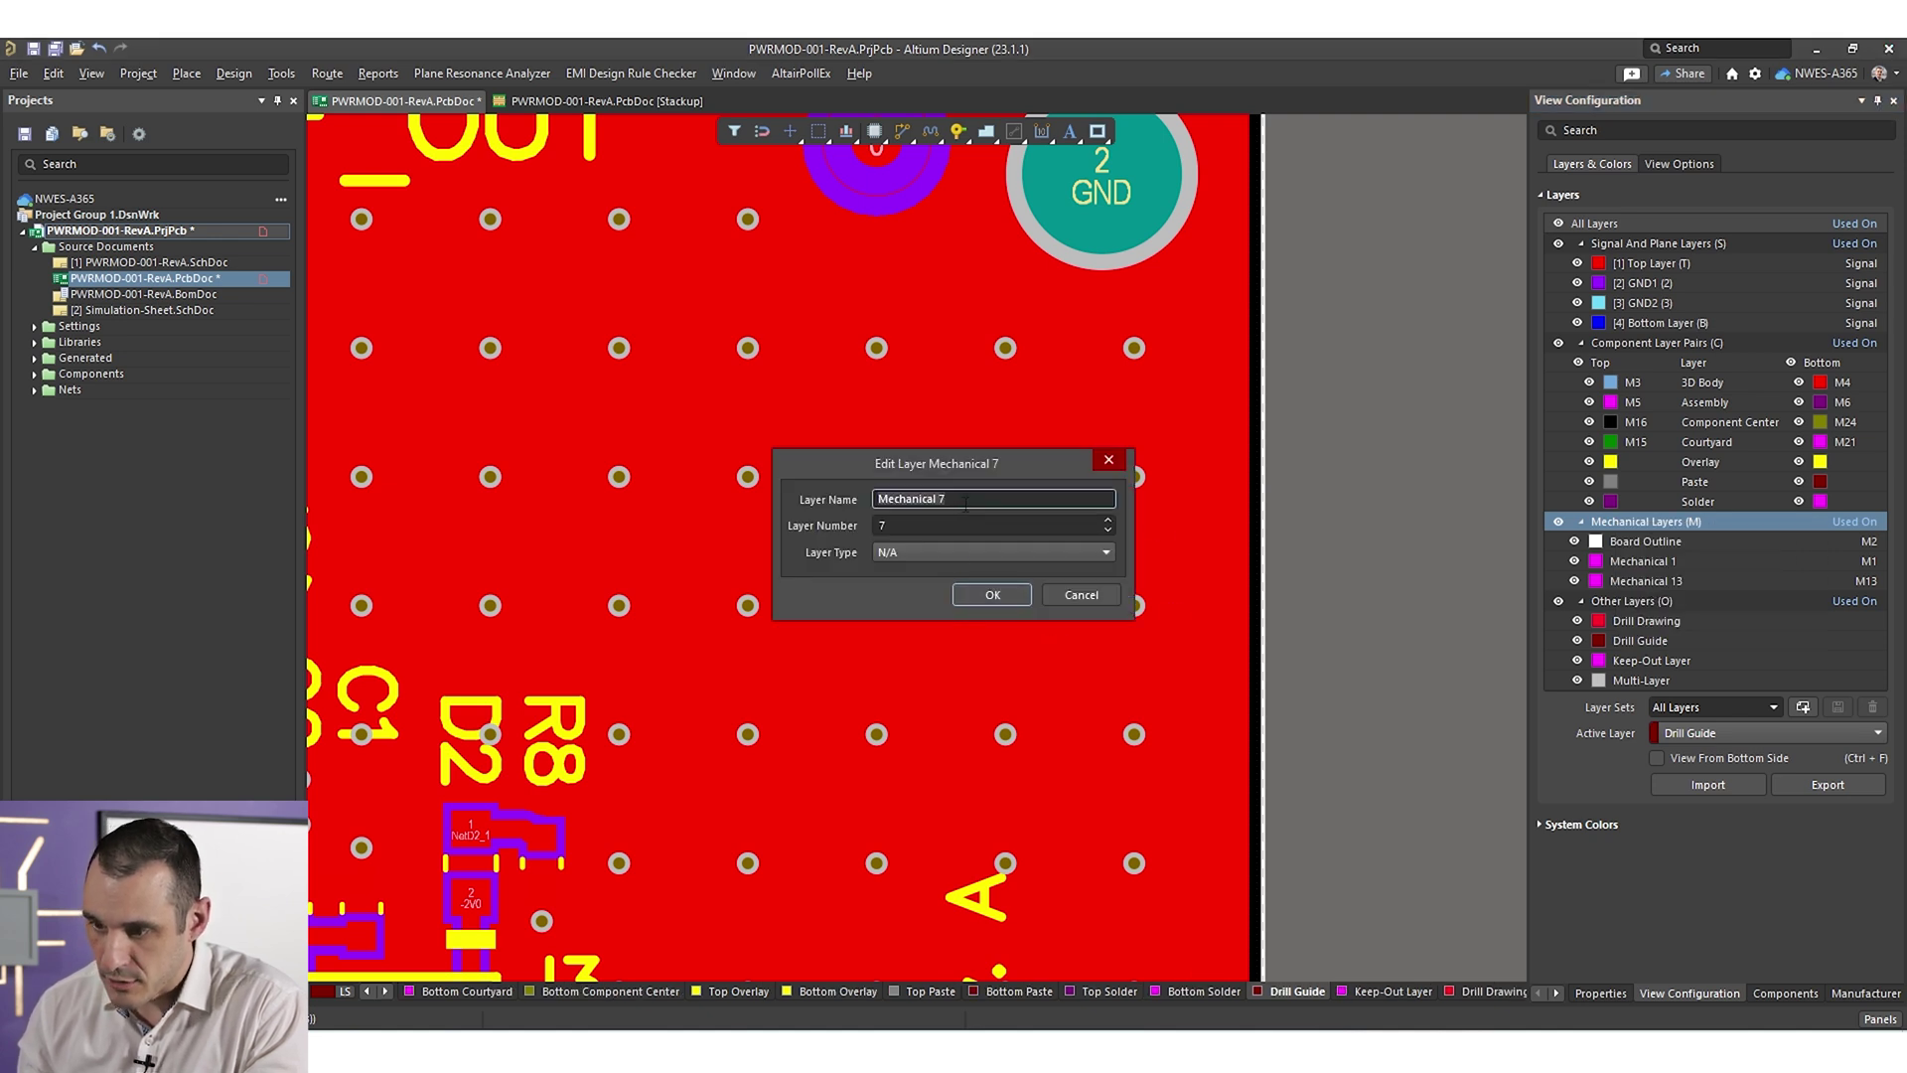
{"action": "double_click", "coordinate": [990, 505]}
{"action": "type", "text": "Test 1"}
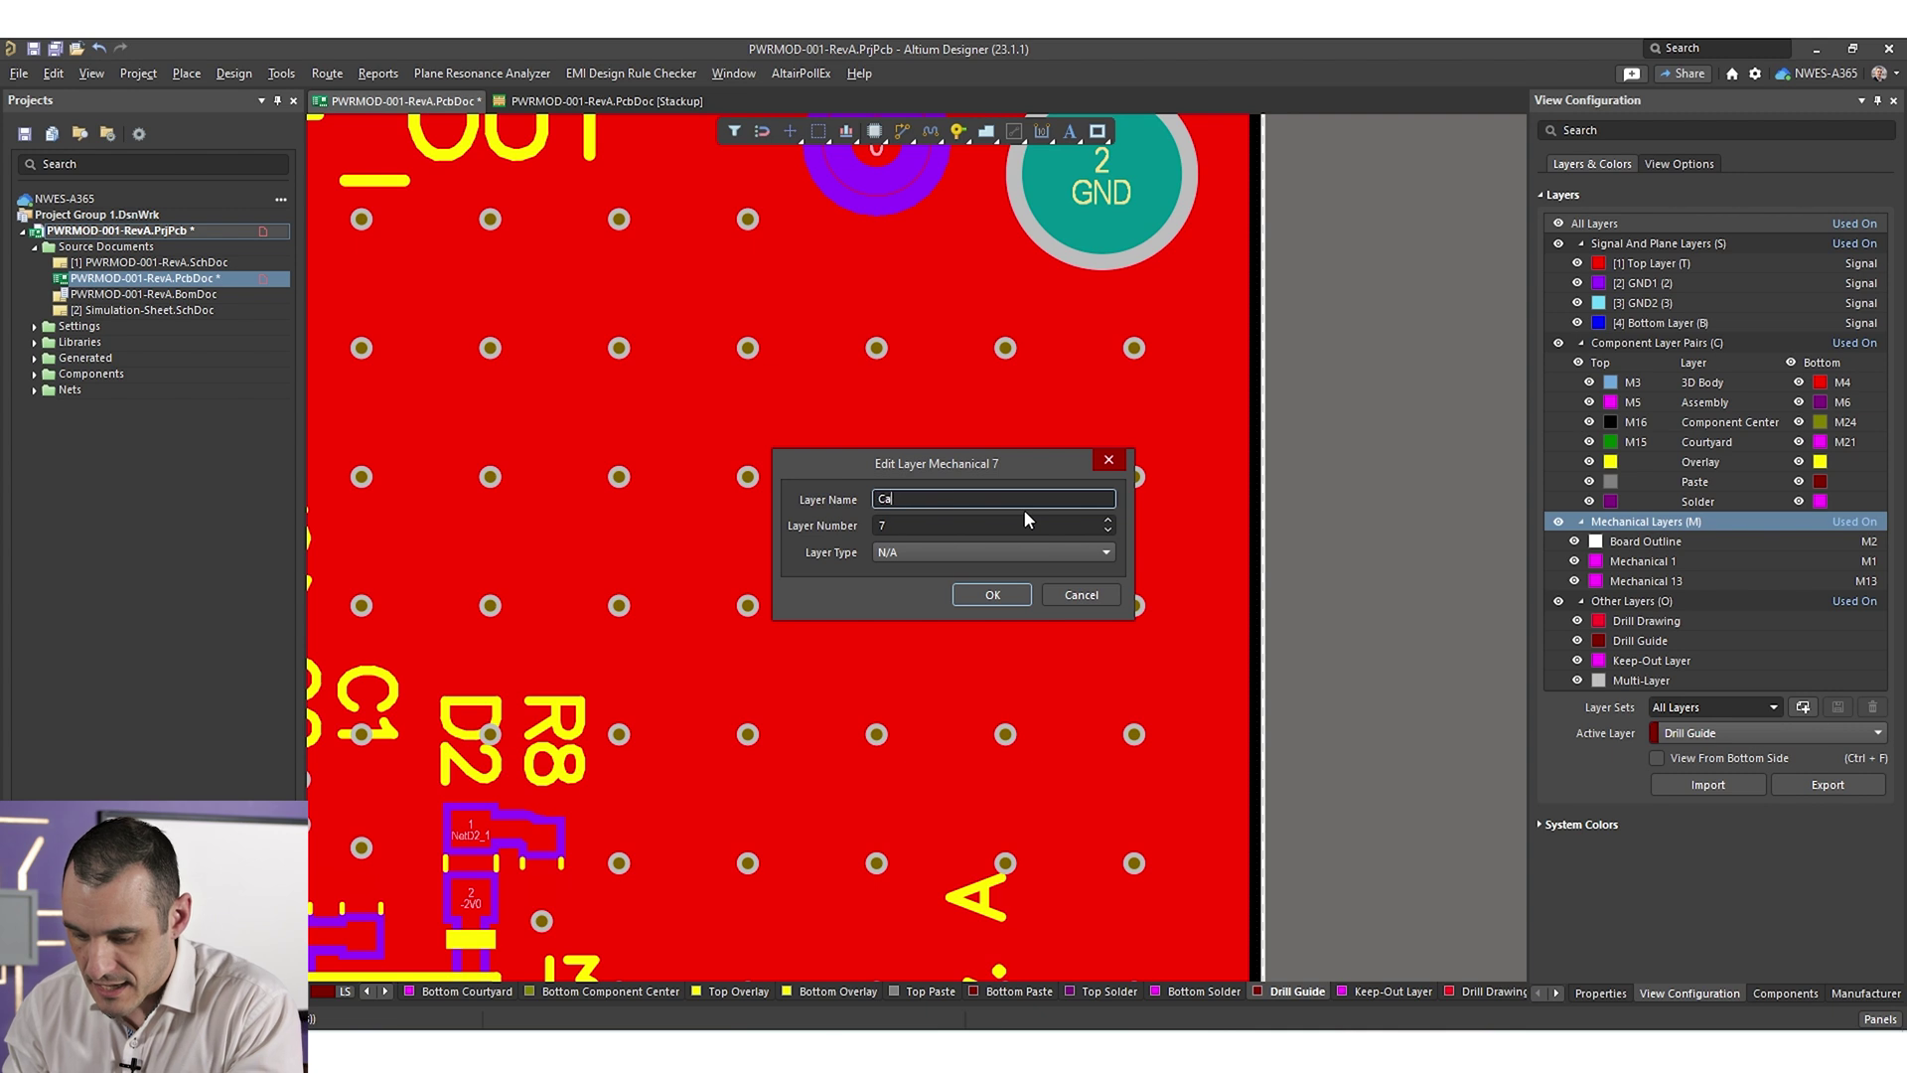
{"action": "key", "text": "Return"}
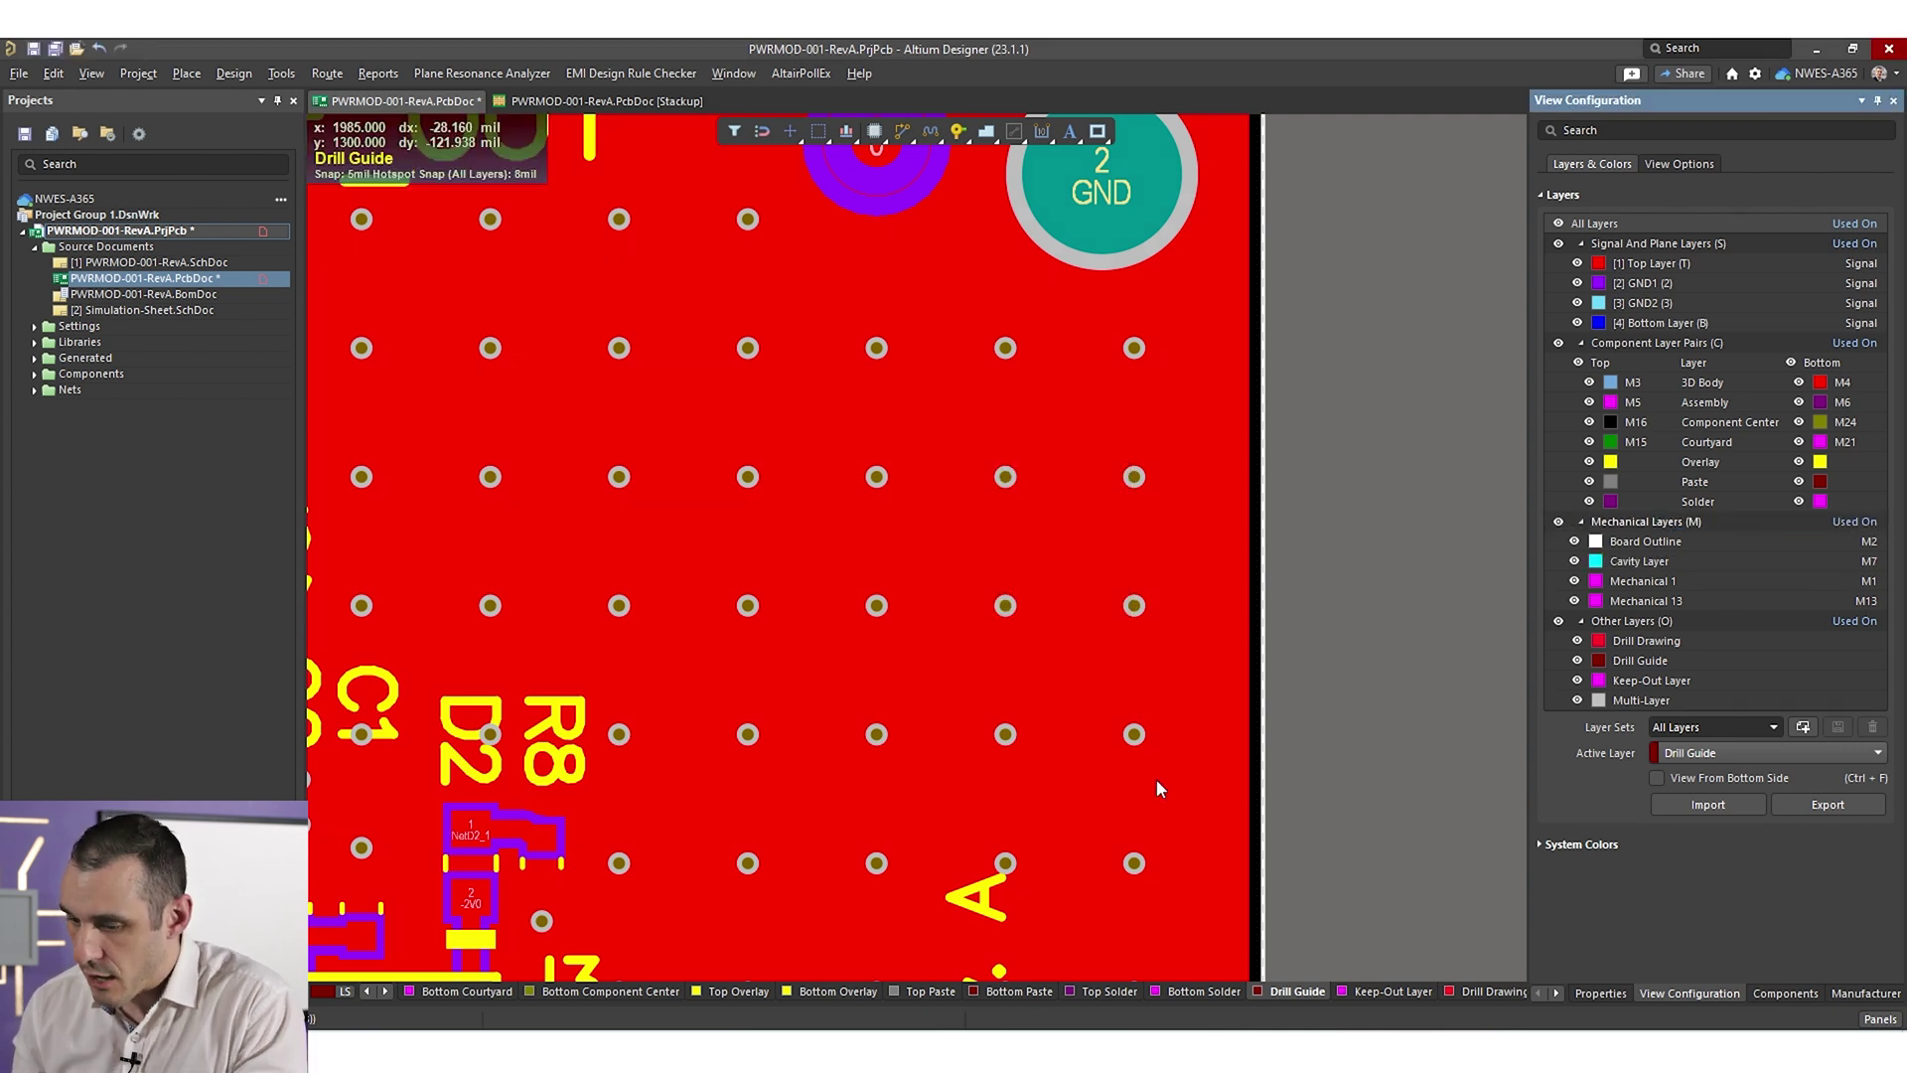
- Make Cavity Layer (M7) the active layer and pan to the blank area beside the board edge
{"action": "left_click", "coordinate": [366, 991]}
{"action": "left_click", "coordinate": [366, 992]}
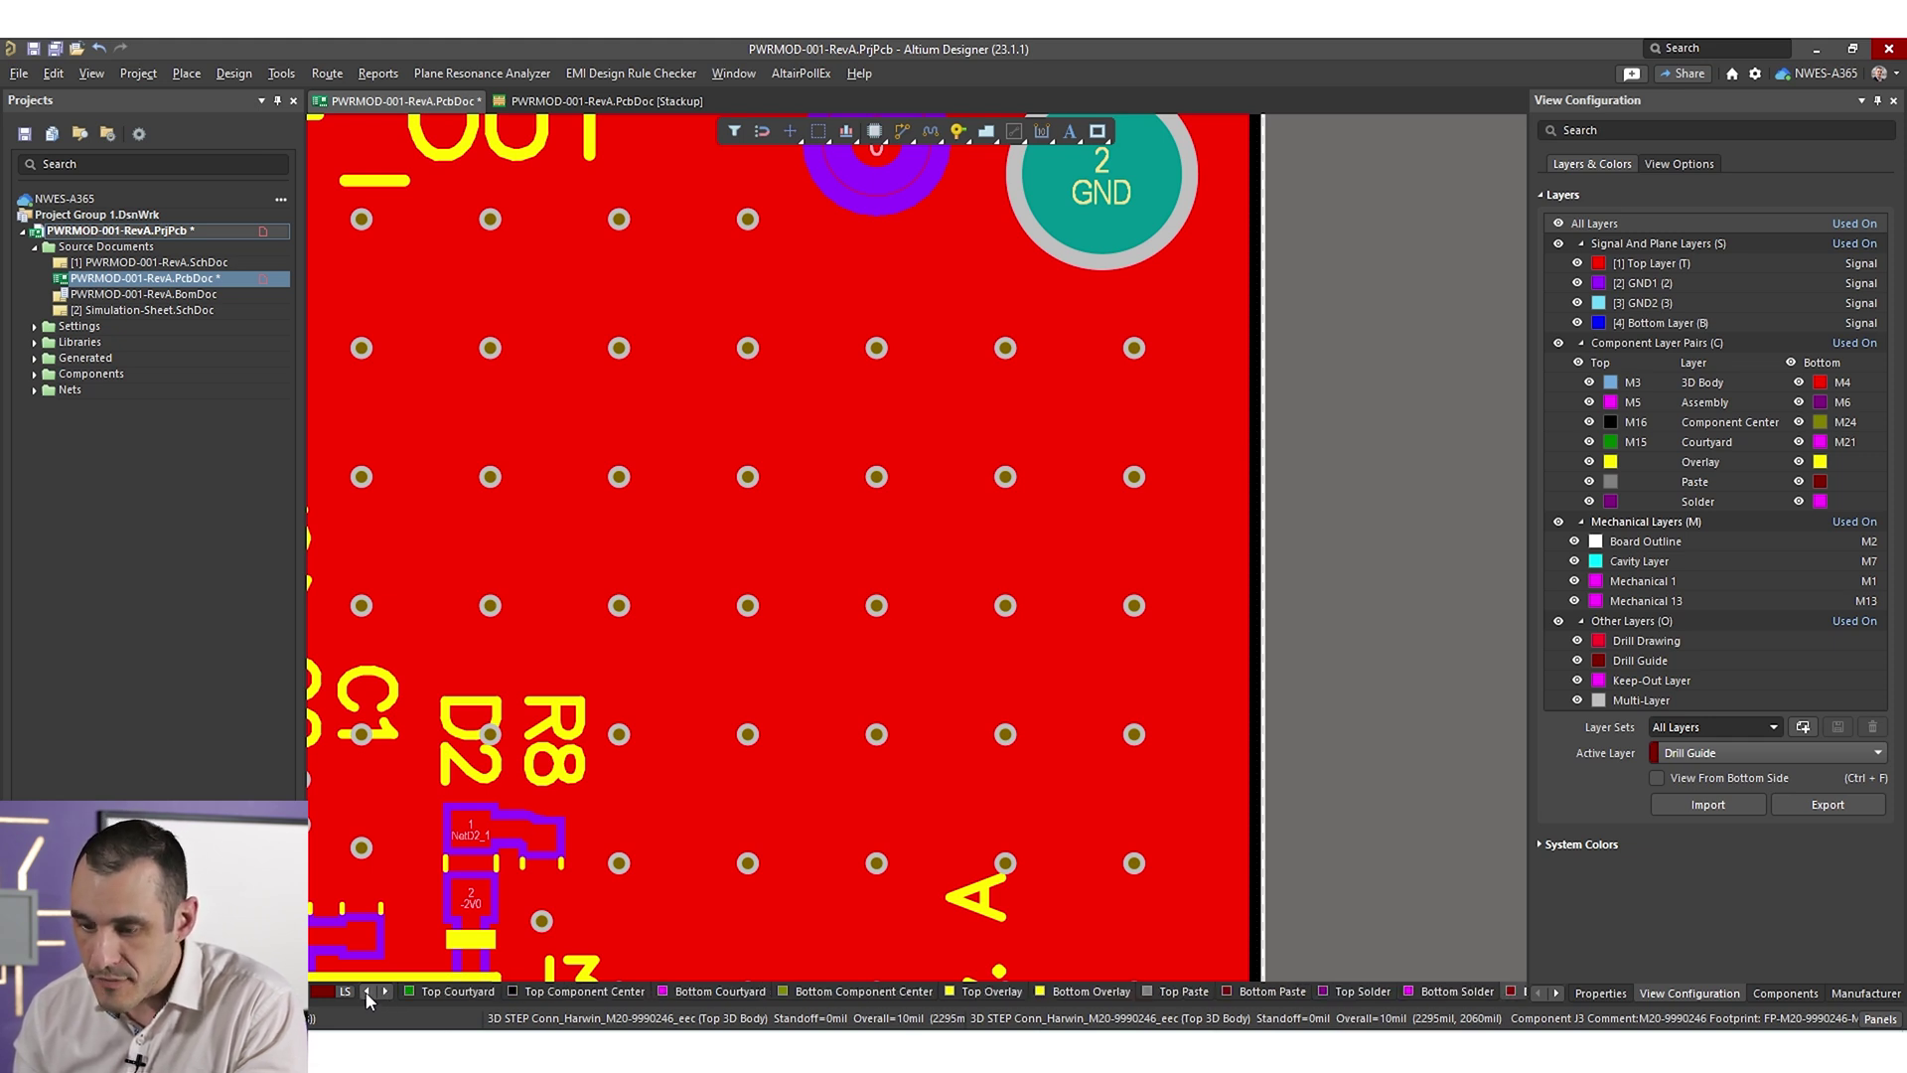
{"action": "left_click", "coordinate": [366, 991]}
{"action": "left_click", "coordinate": [367, 992]}
{"action": "left_click", "coordinate": [366, 991]}
{"action": "left_click", "coordinate": [562, 992]}
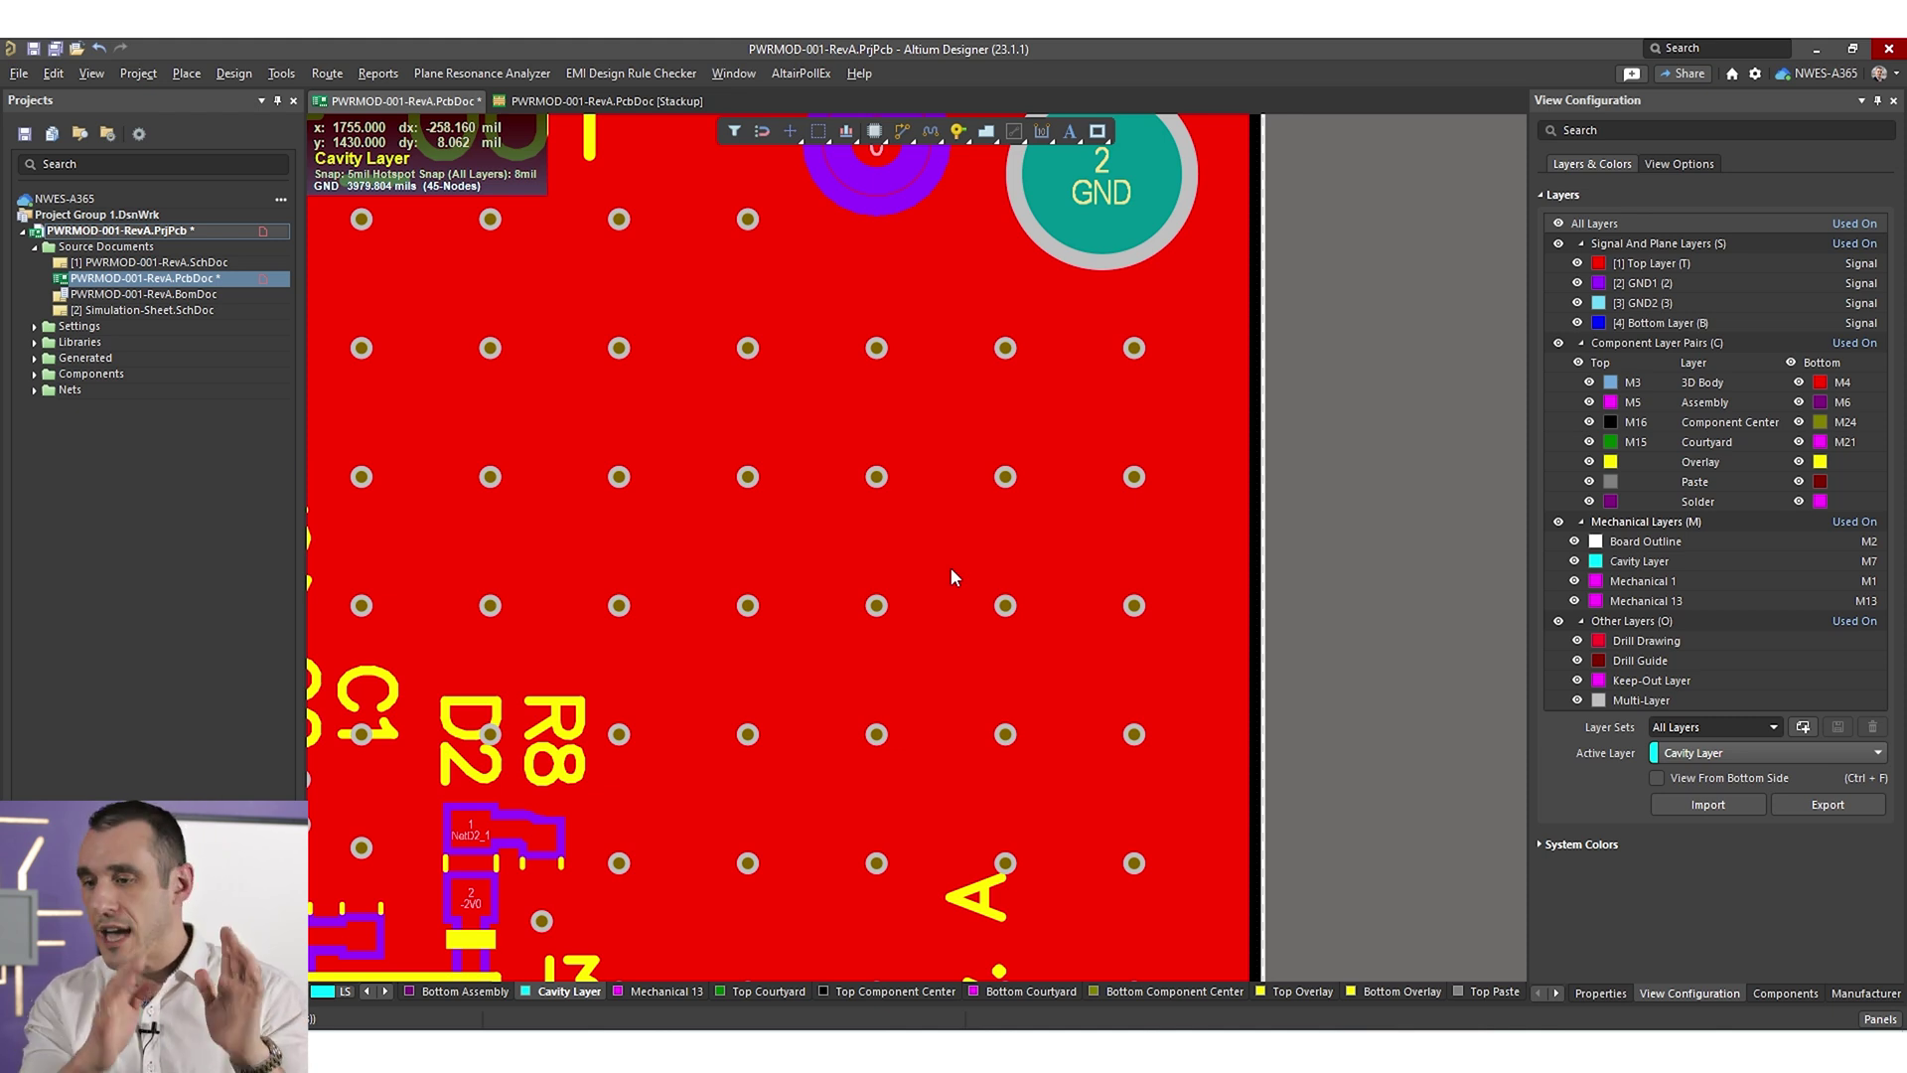
{"action": "left_click", "coordinate": [1686, 564]}
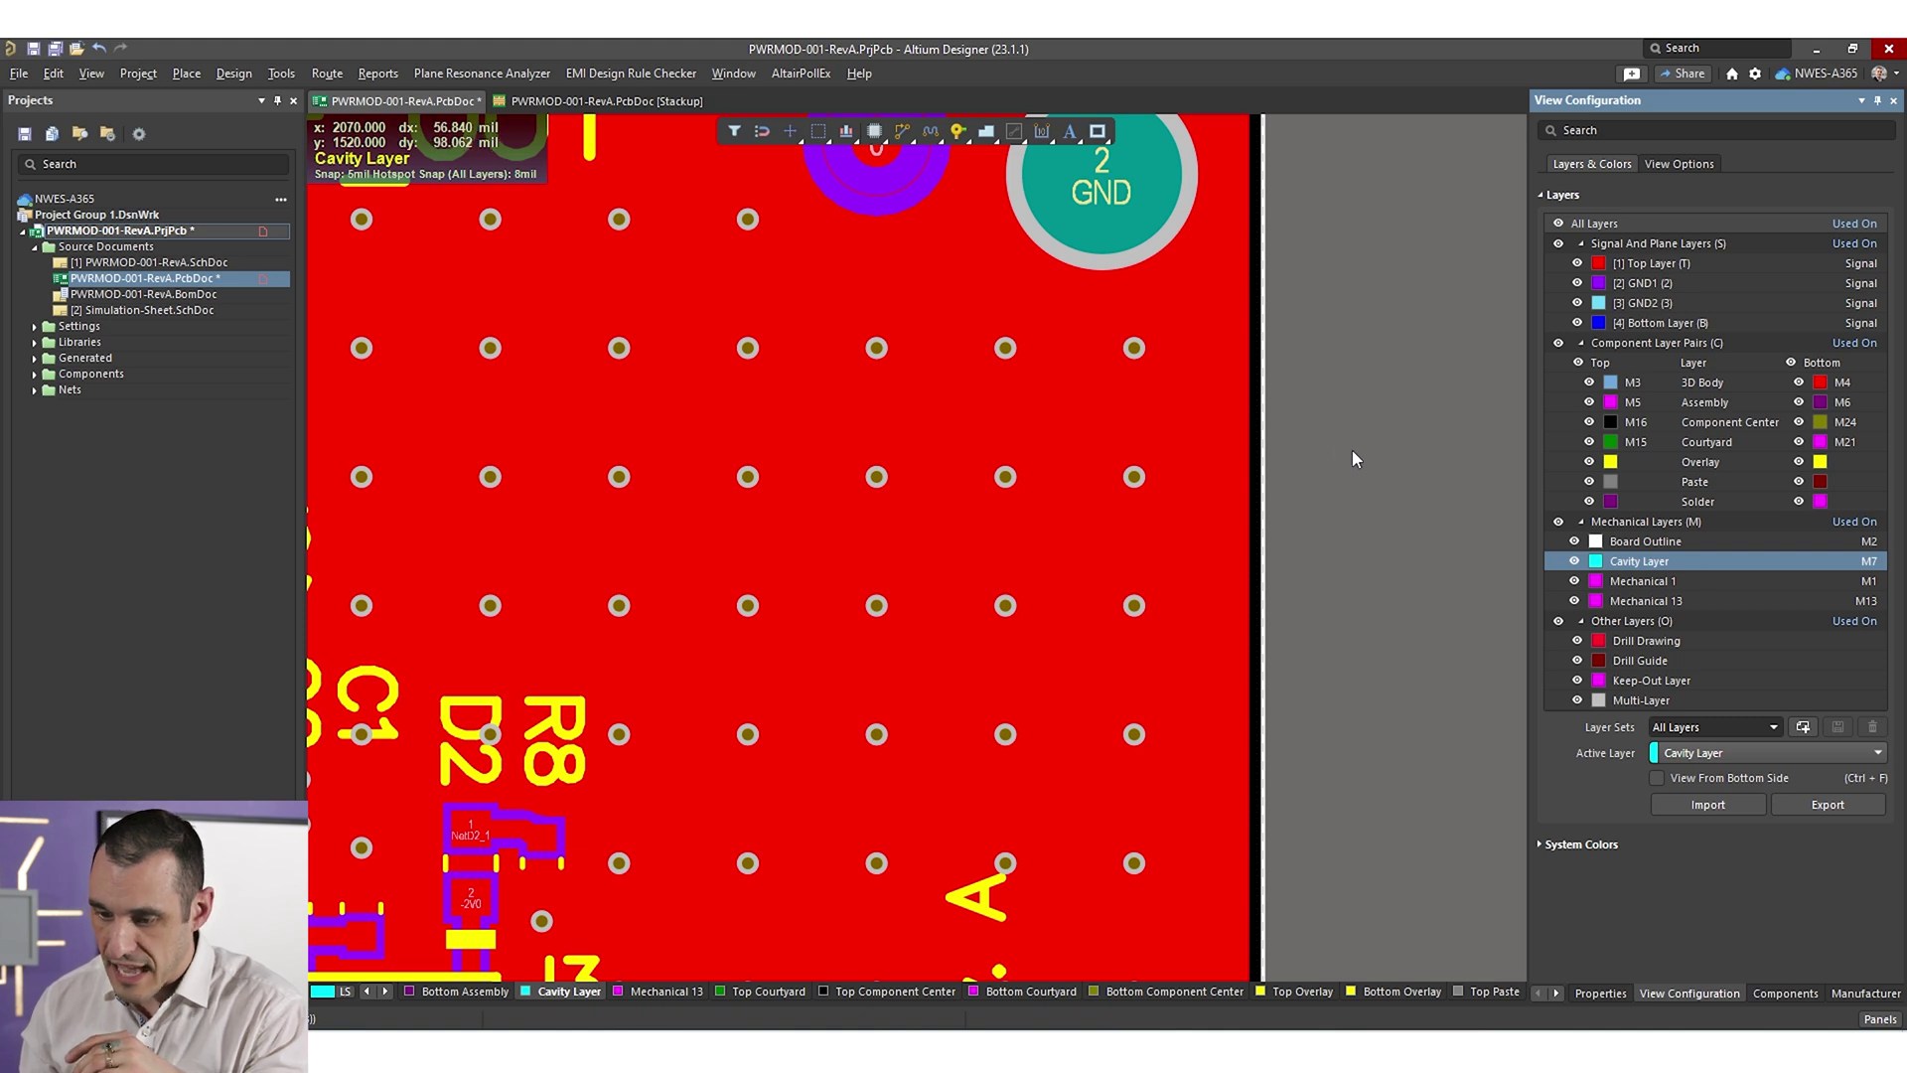
{"action": "right_click_drag", "start_coordinate": [1352, 459], "coordinate": [1035, 556]}
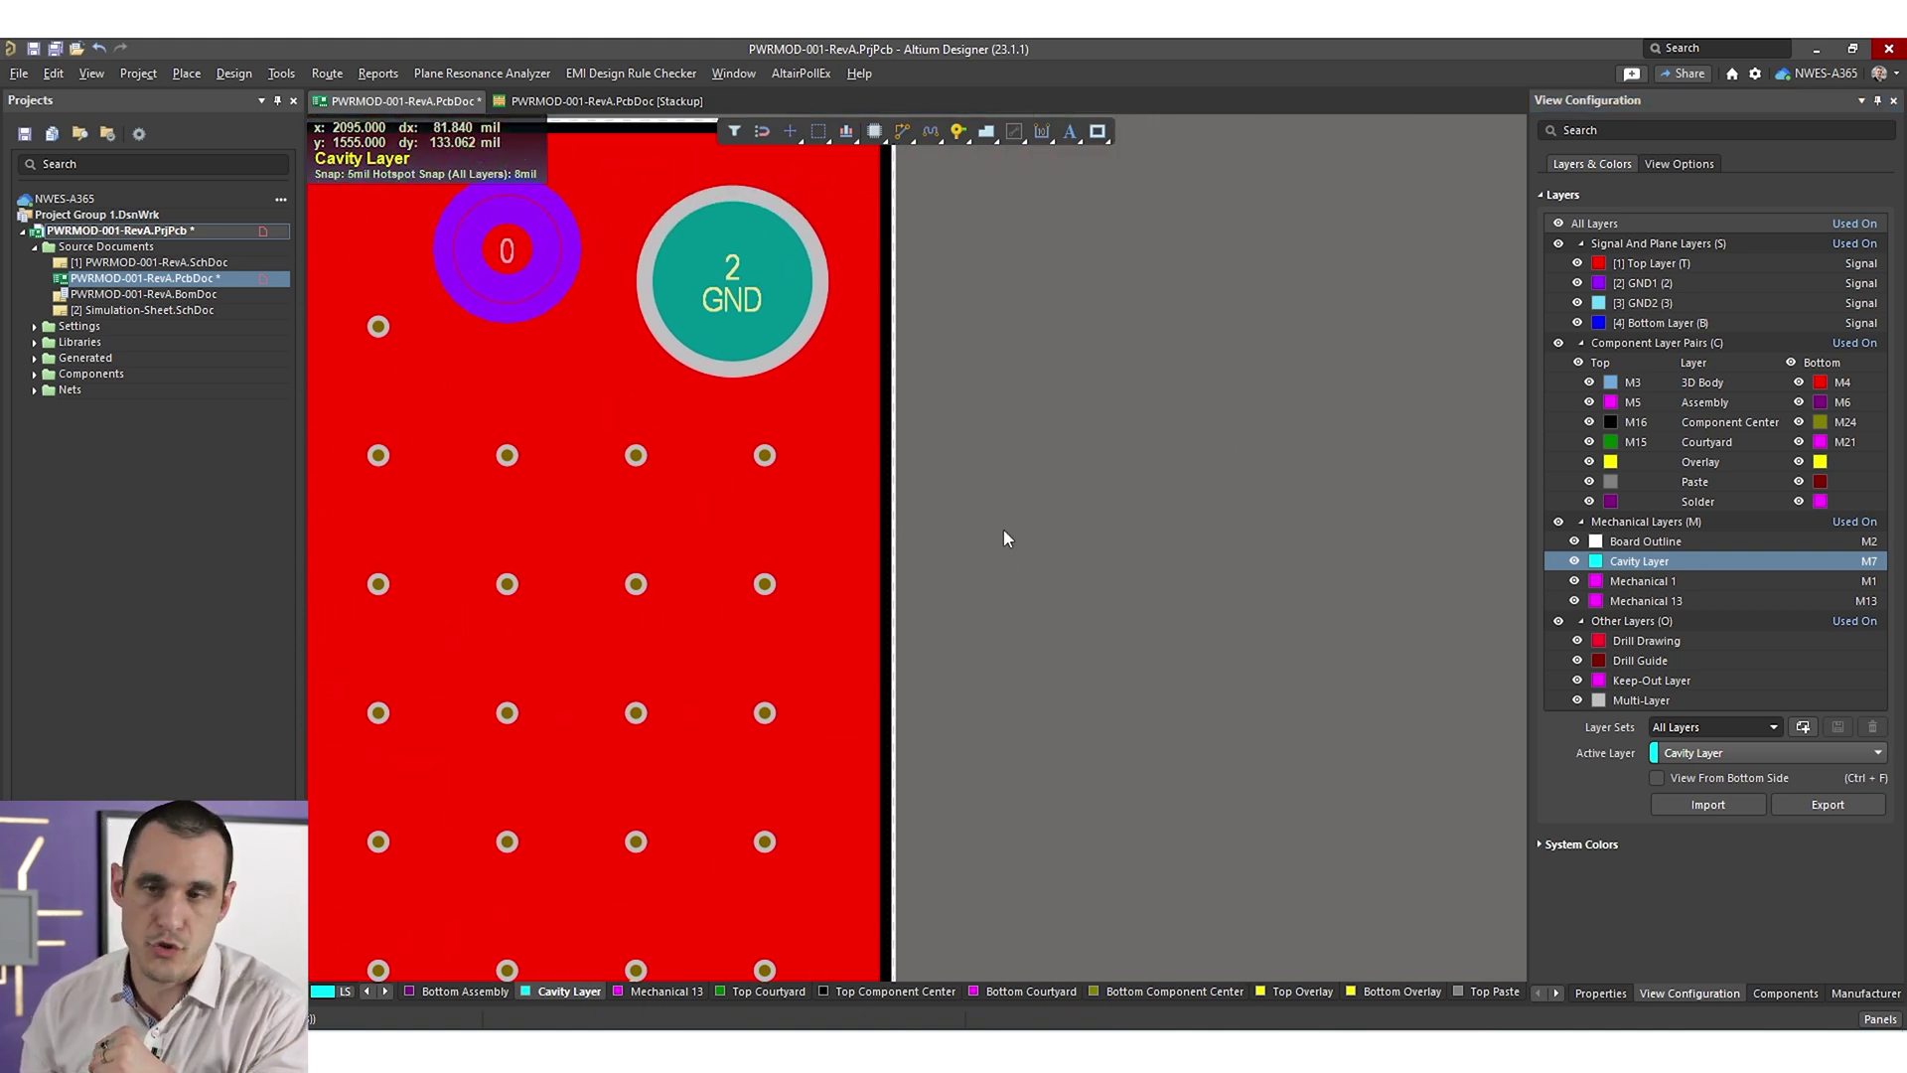
- Draw a 390 × 315 mil rectangle on Cavity Layer beside the board
{"action": "left_click", "coordinate": [1098, 132]}
{"action": "left_click", "coordinate": [1406, 352]}
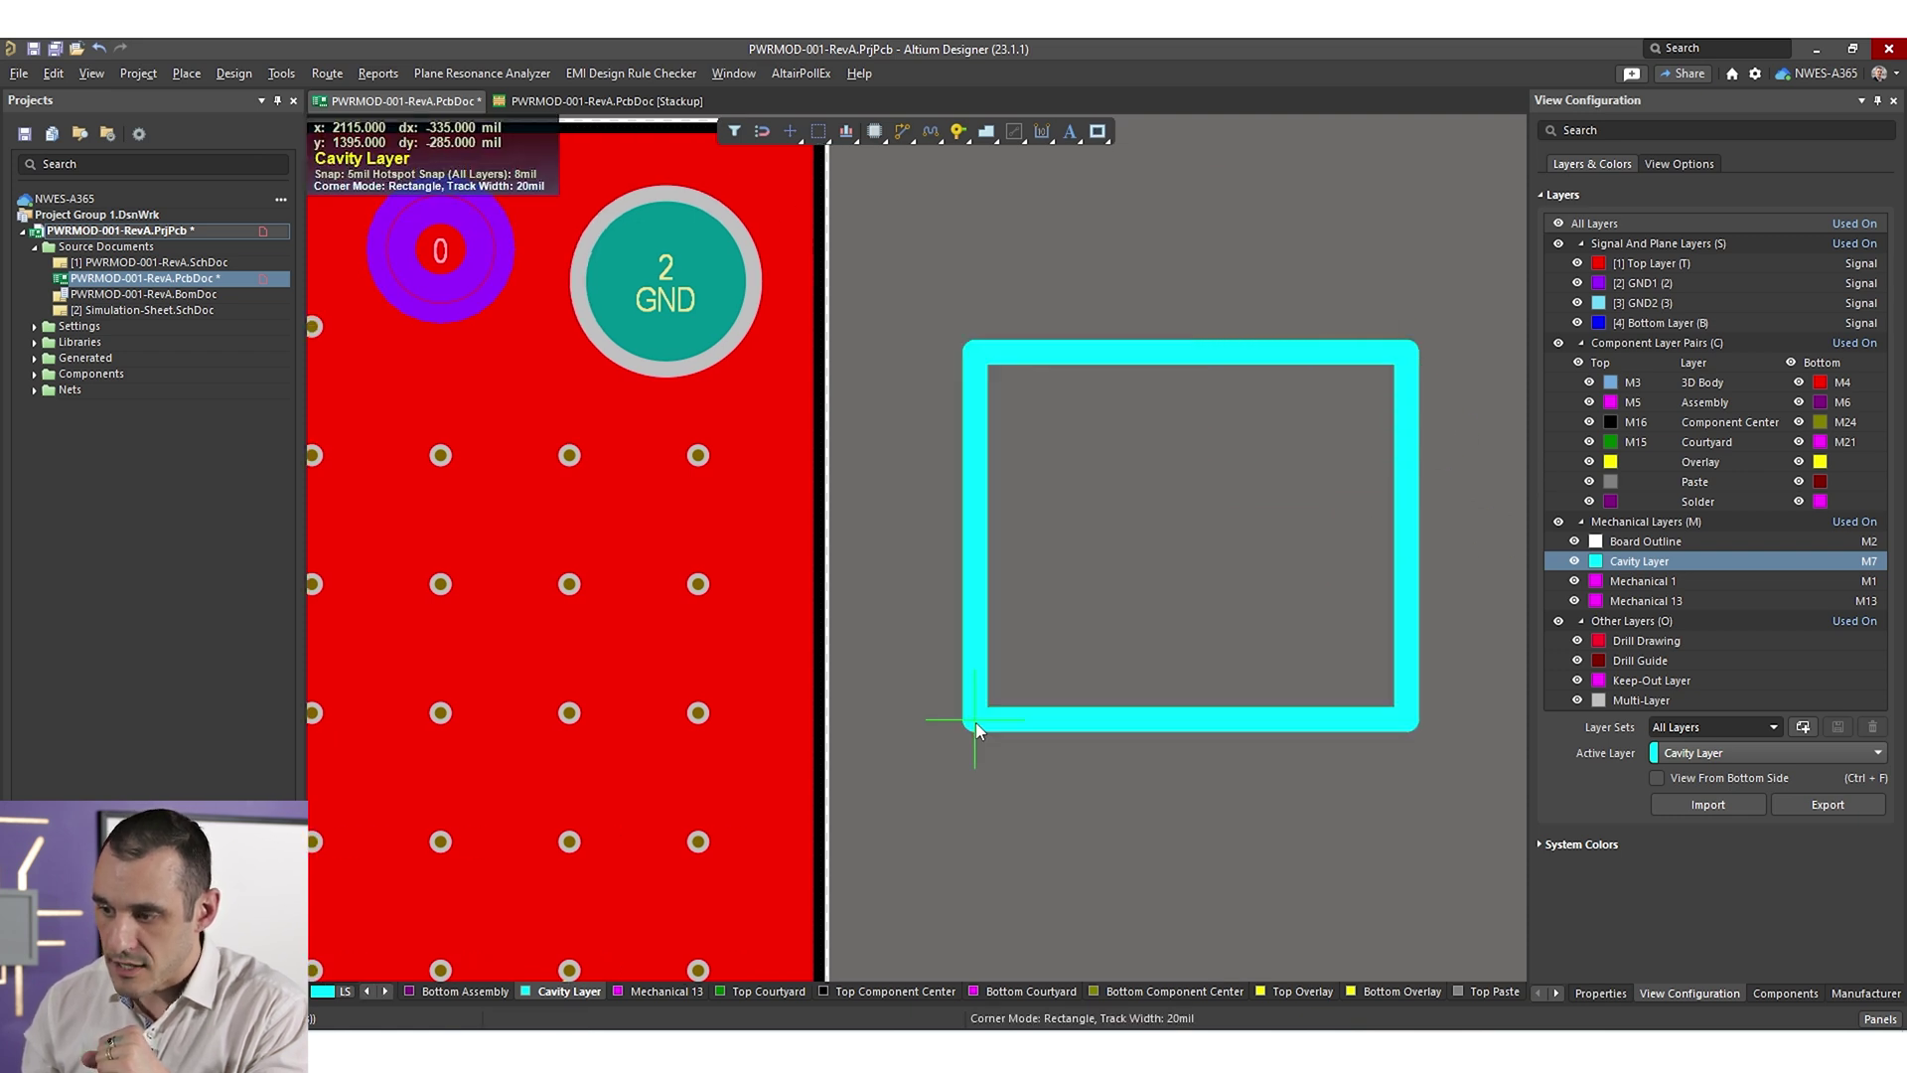
{"action": "left_click", "coordinate": [906, 758]}
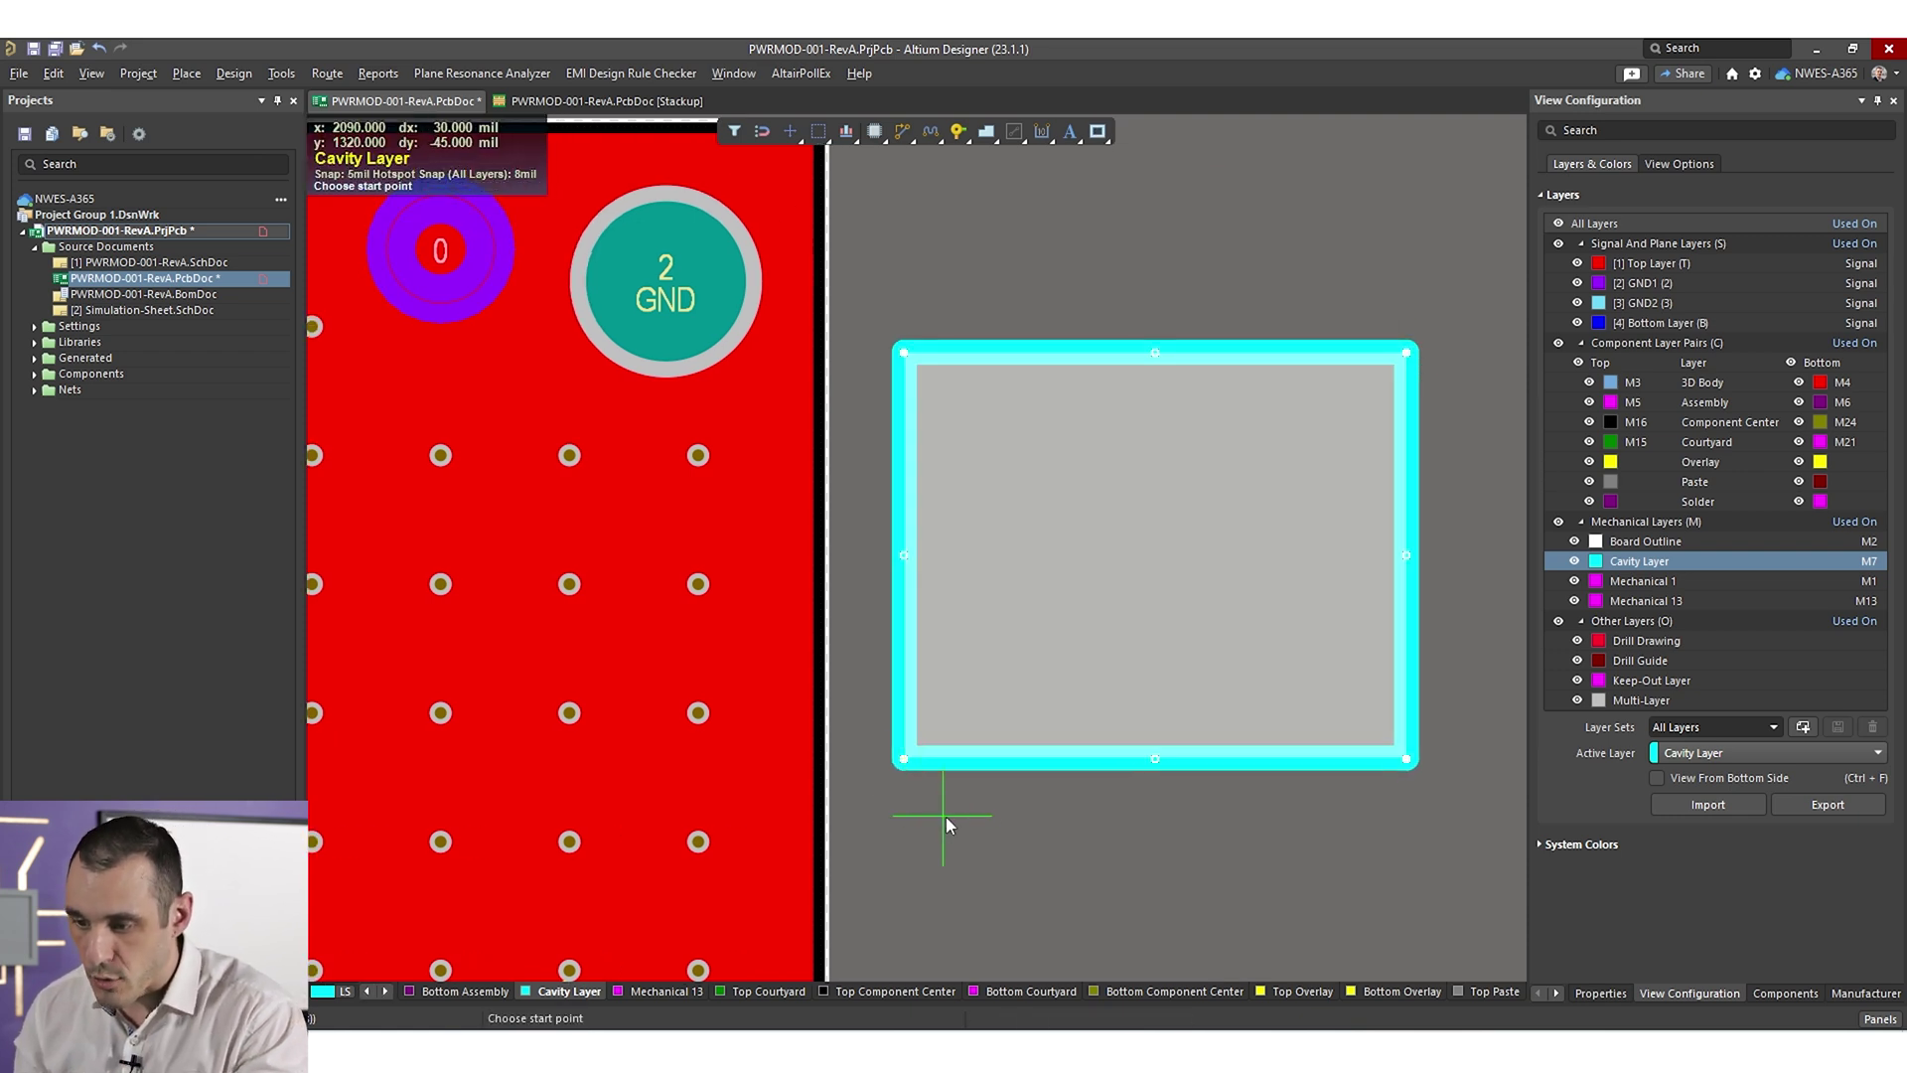
{"action": "right_click", "coordinate": [946, 817]}
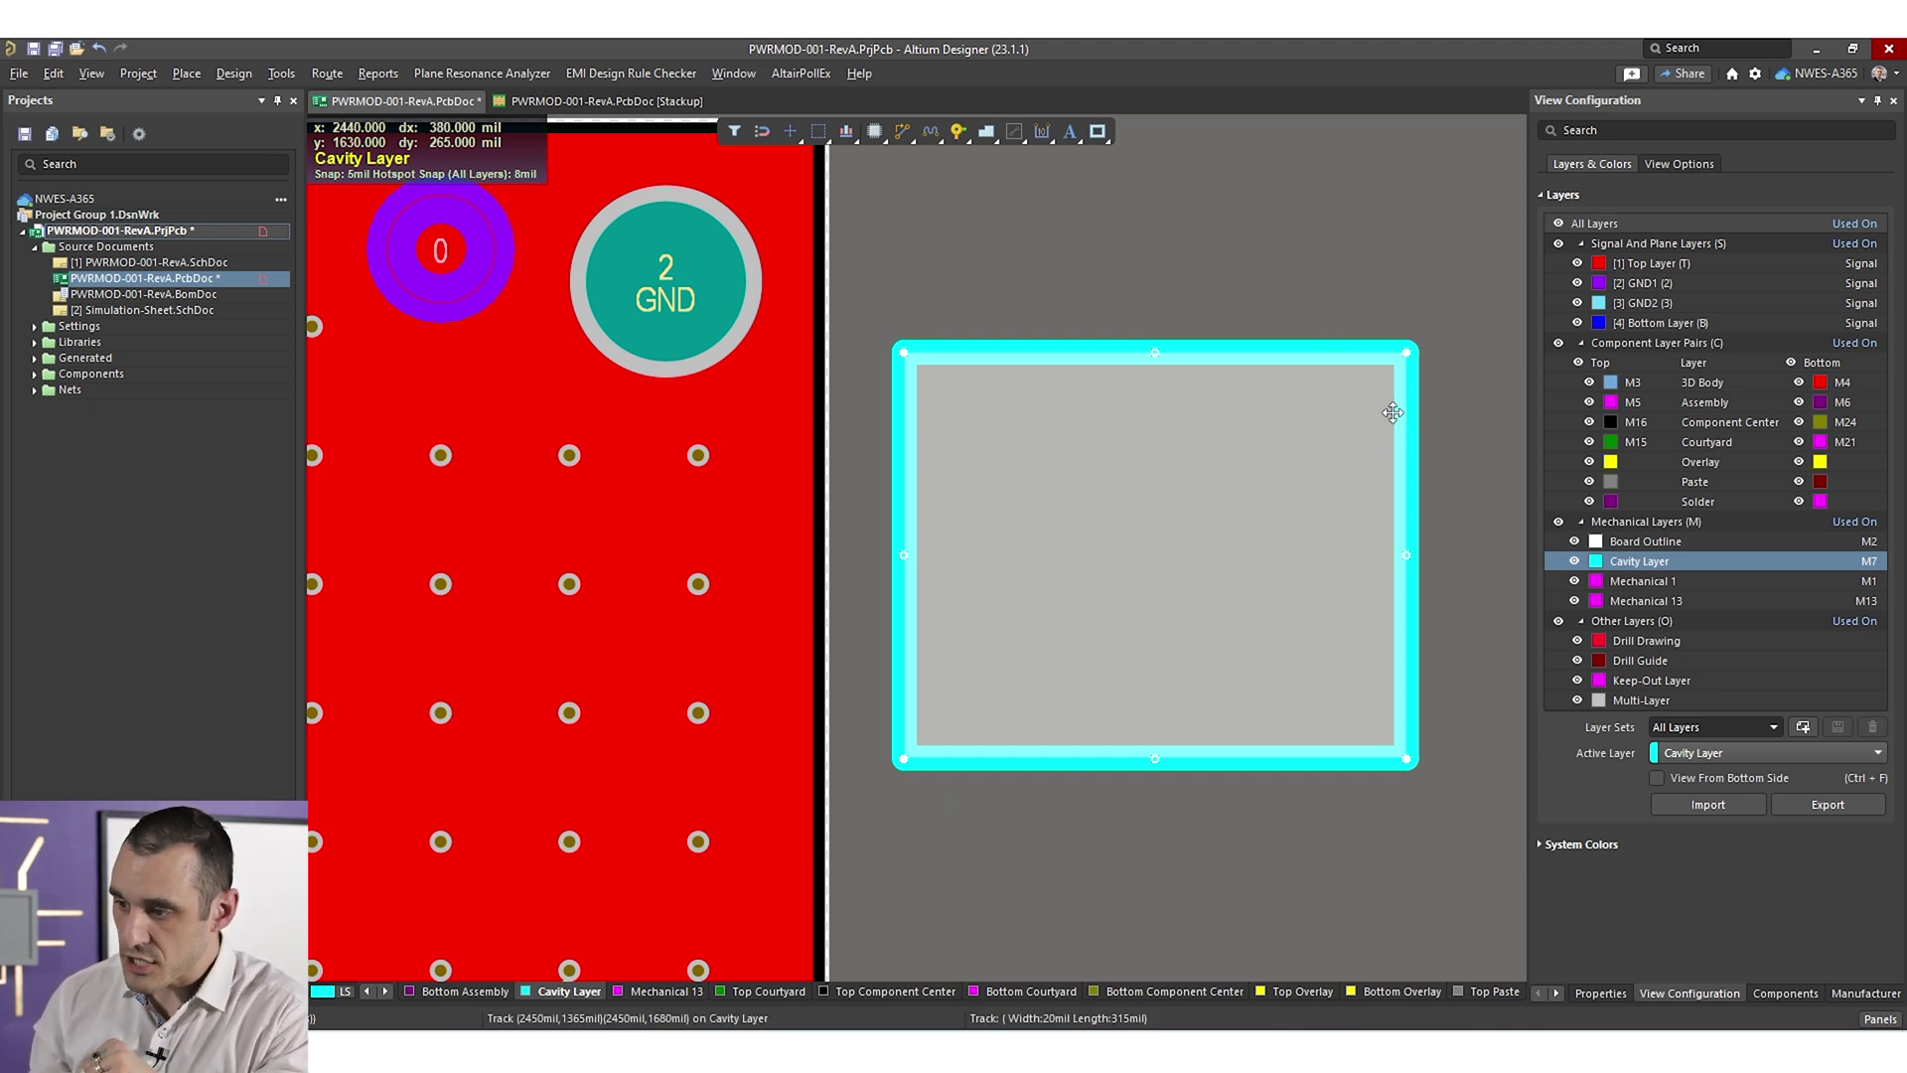
- Select the new cavity rectangle and show its properties
{"action": "left_click", "coordinate": [1424, 283]}
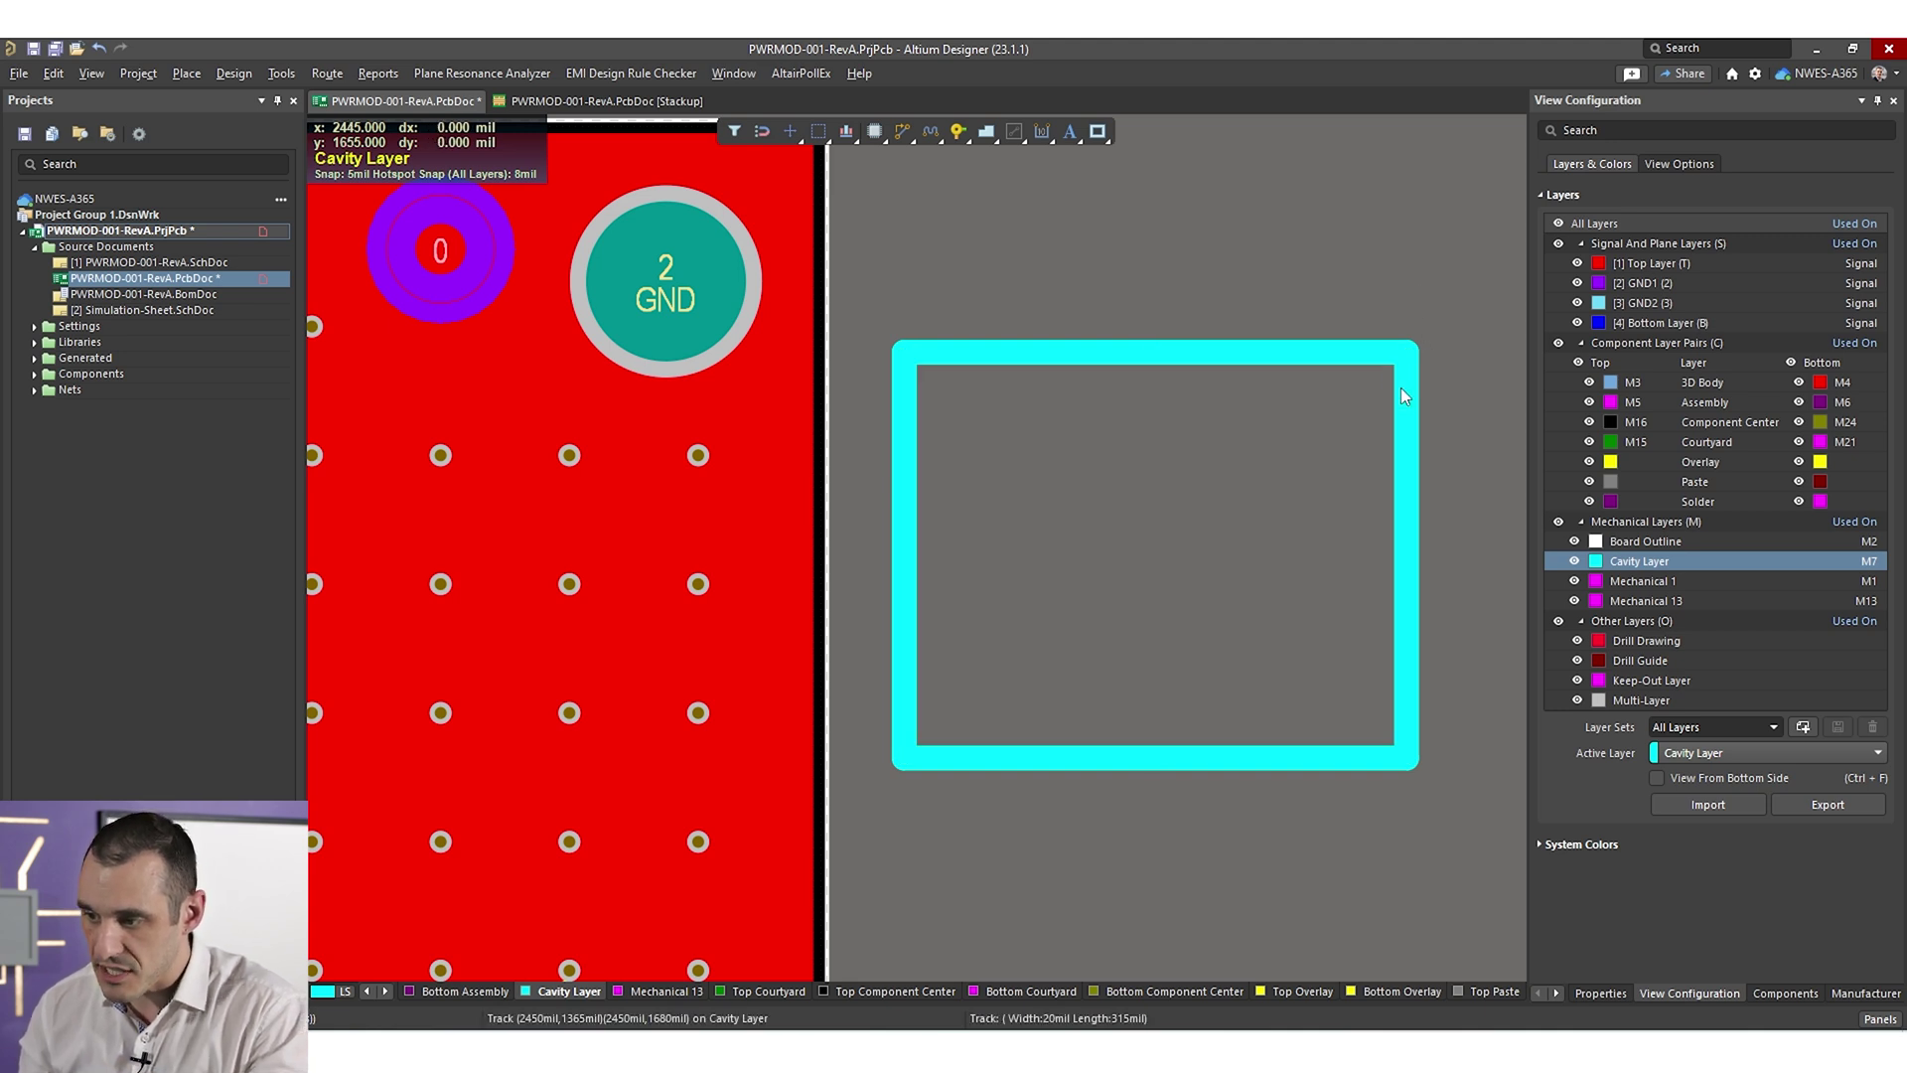
{"action": "left_click", "coordinate": [1401, 388]}
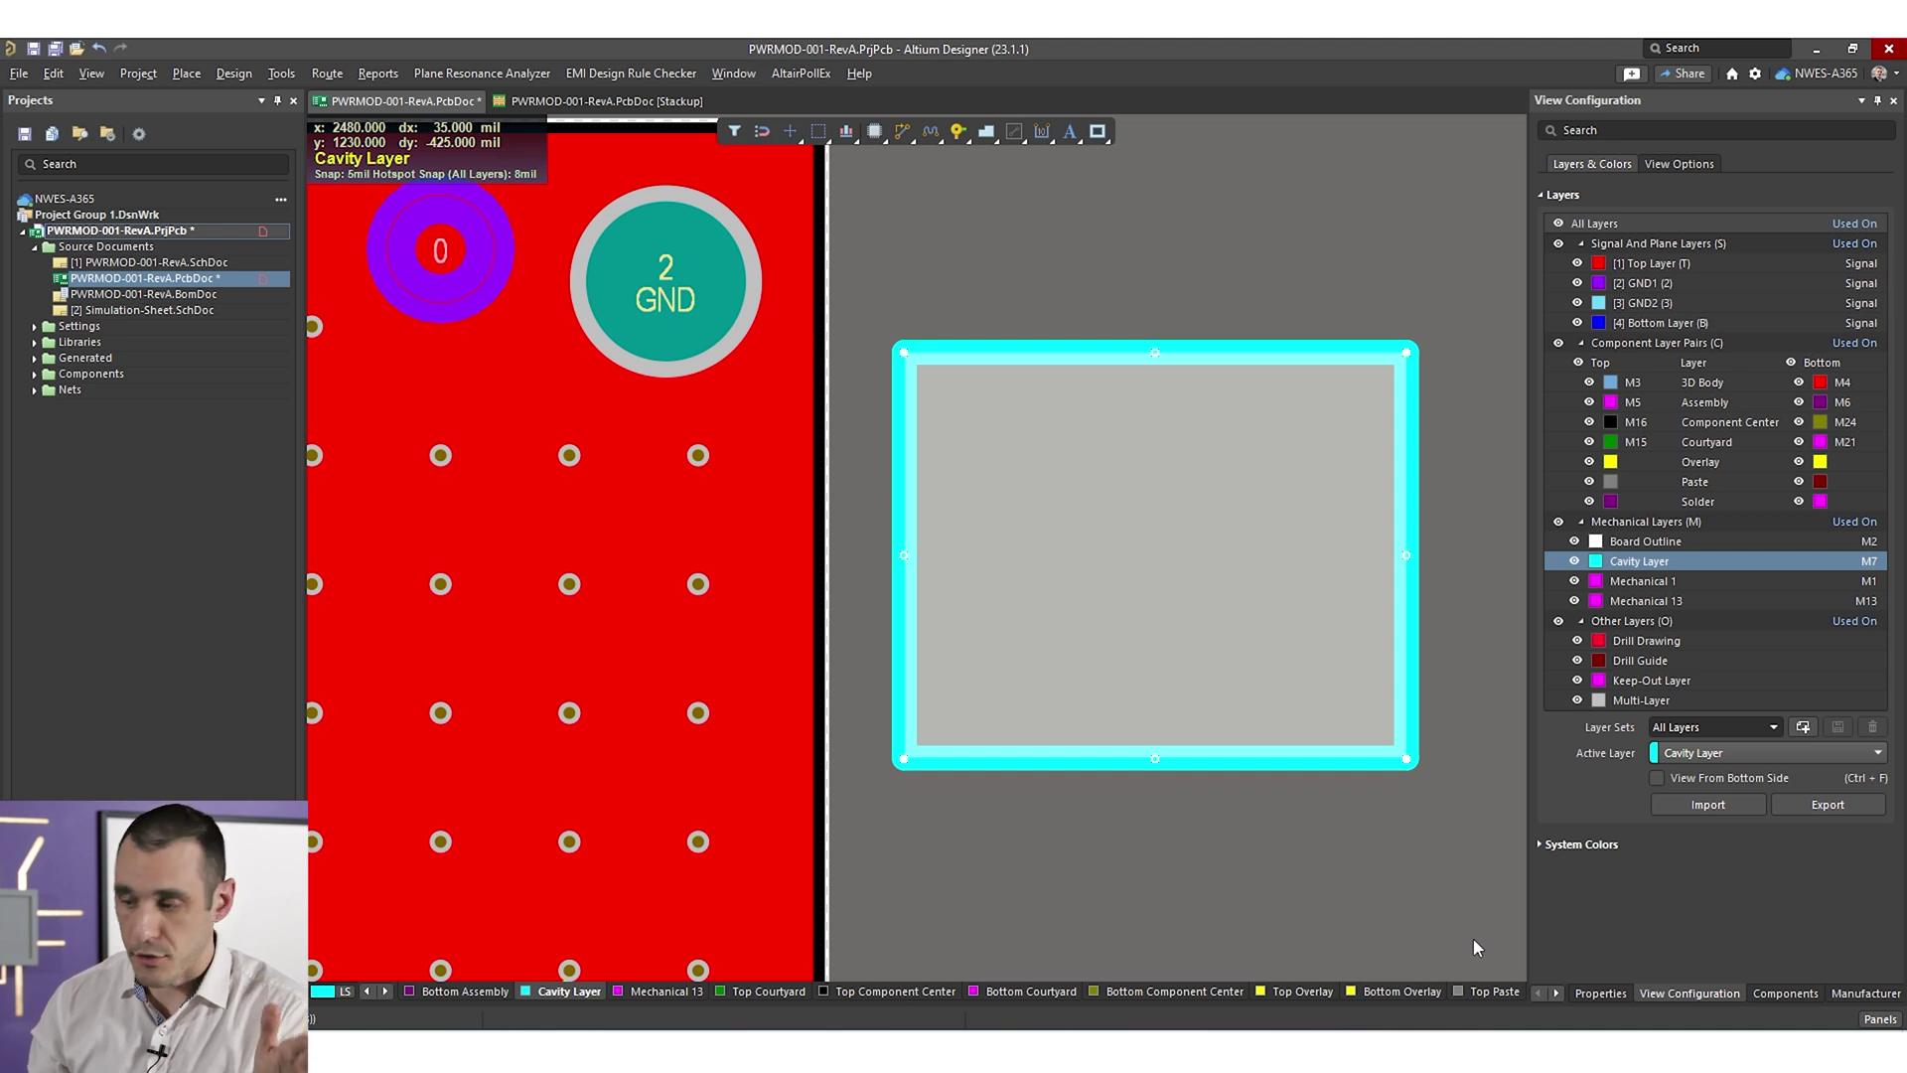
{"action": "left_click", "coordinate": [1600, 993]}
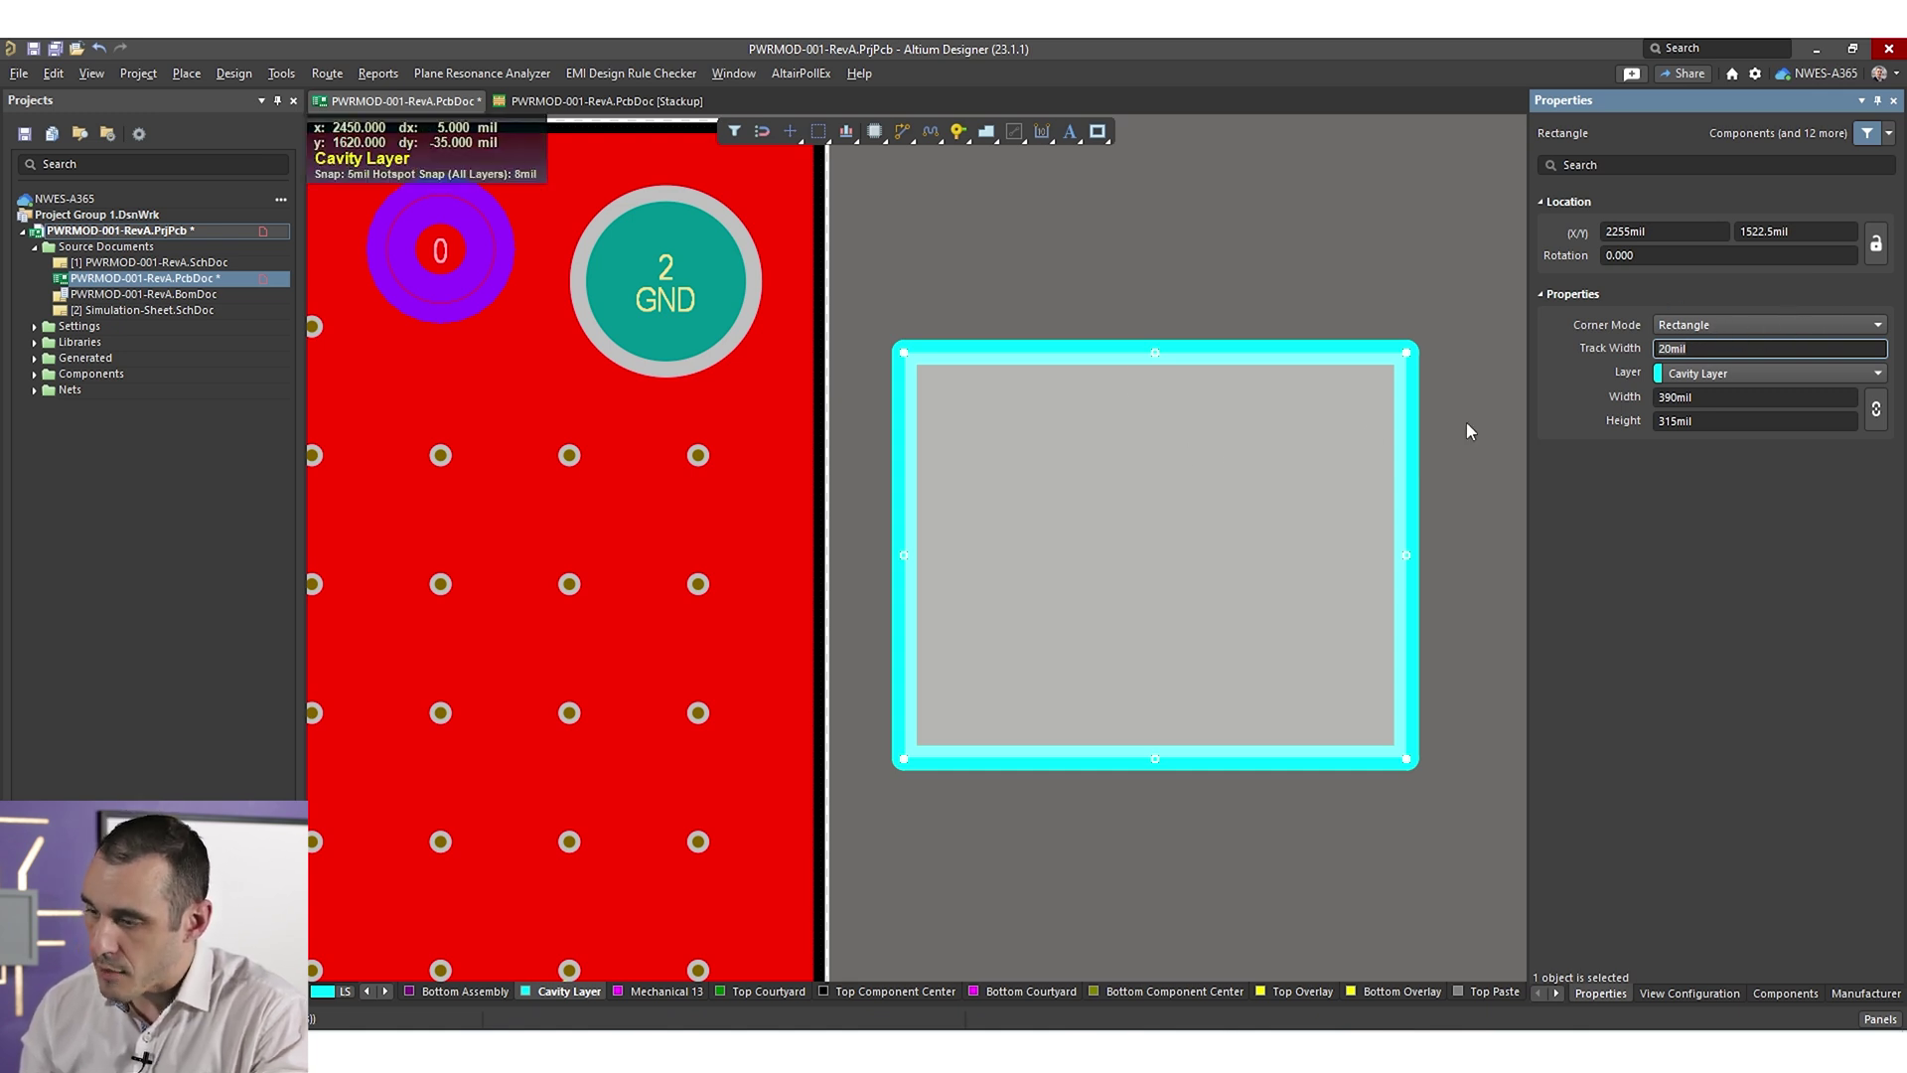
- Set the rectangle's Corner Mode to Fillet and its track width to 1 mil
{"action": "left_click", "coordinate": [1727, 325]}
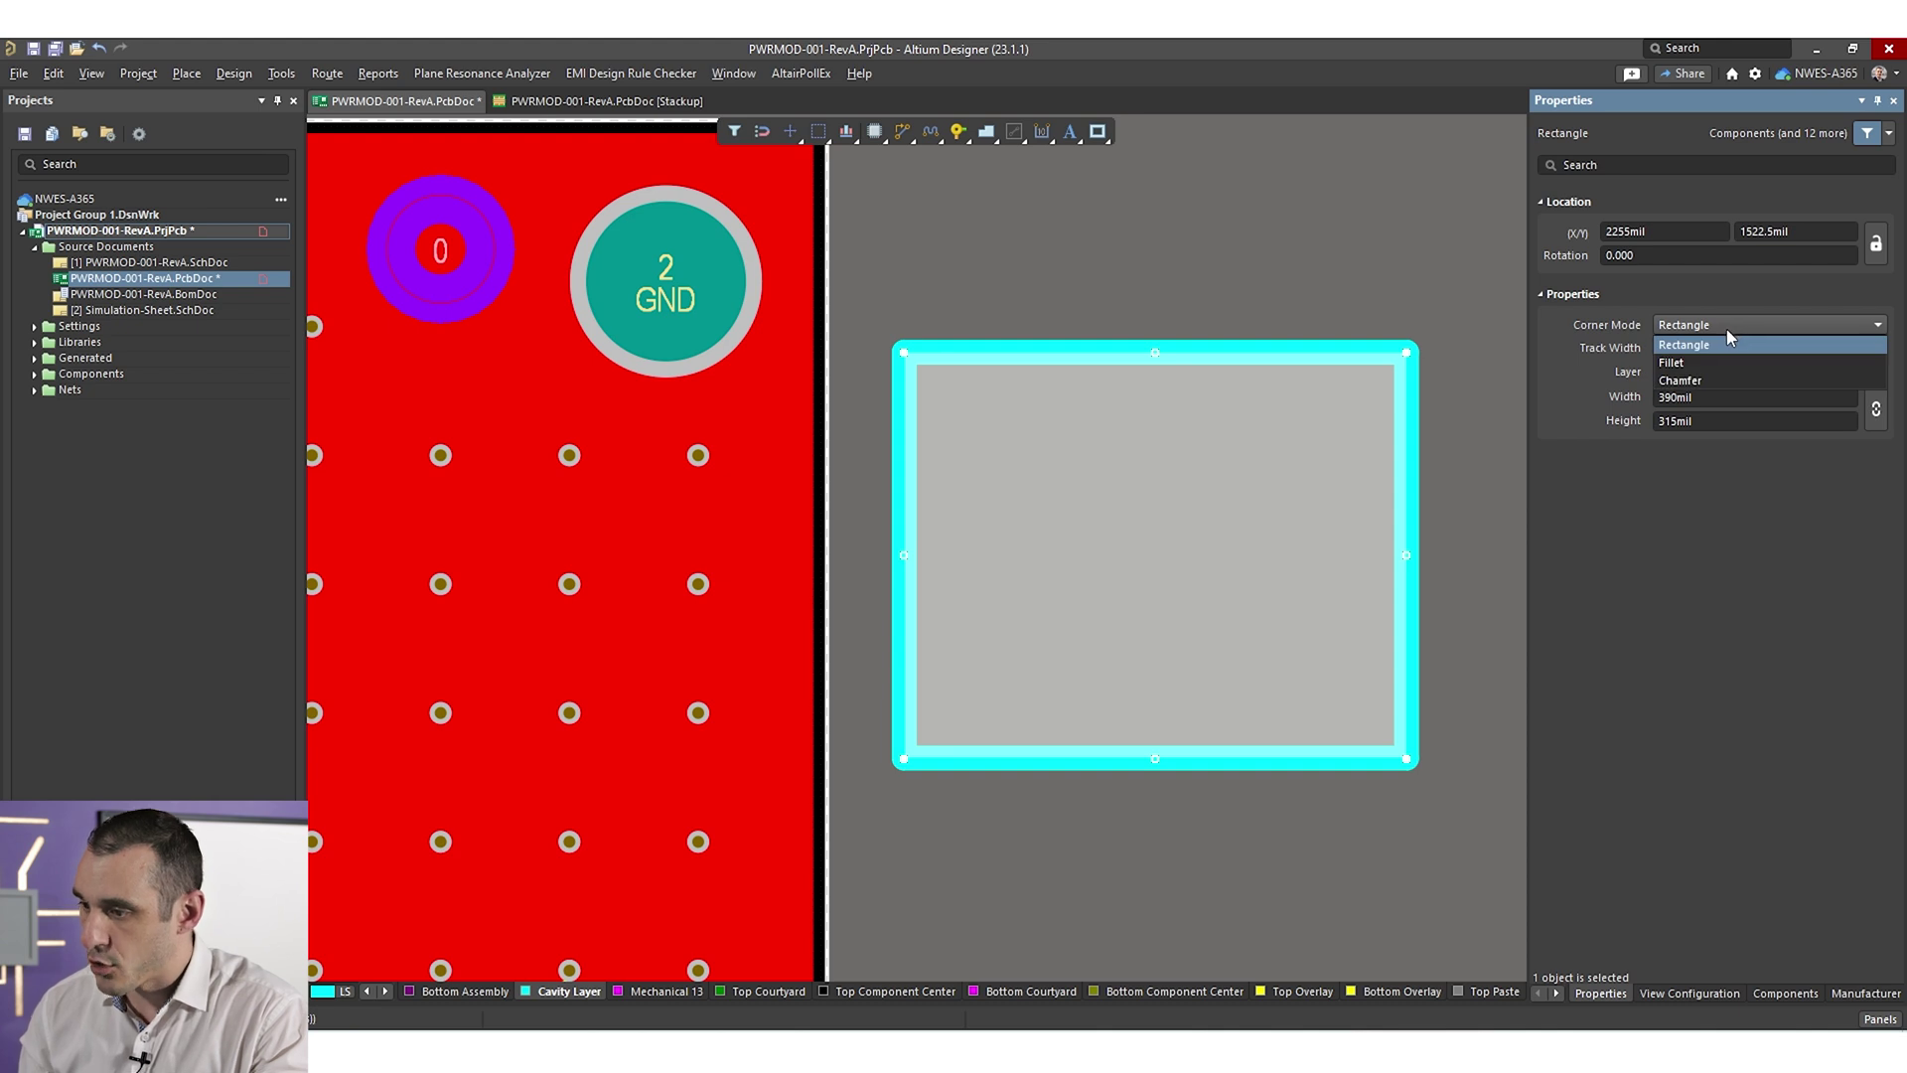
{"action": "left_click", "coordinate": [1719, 364]}
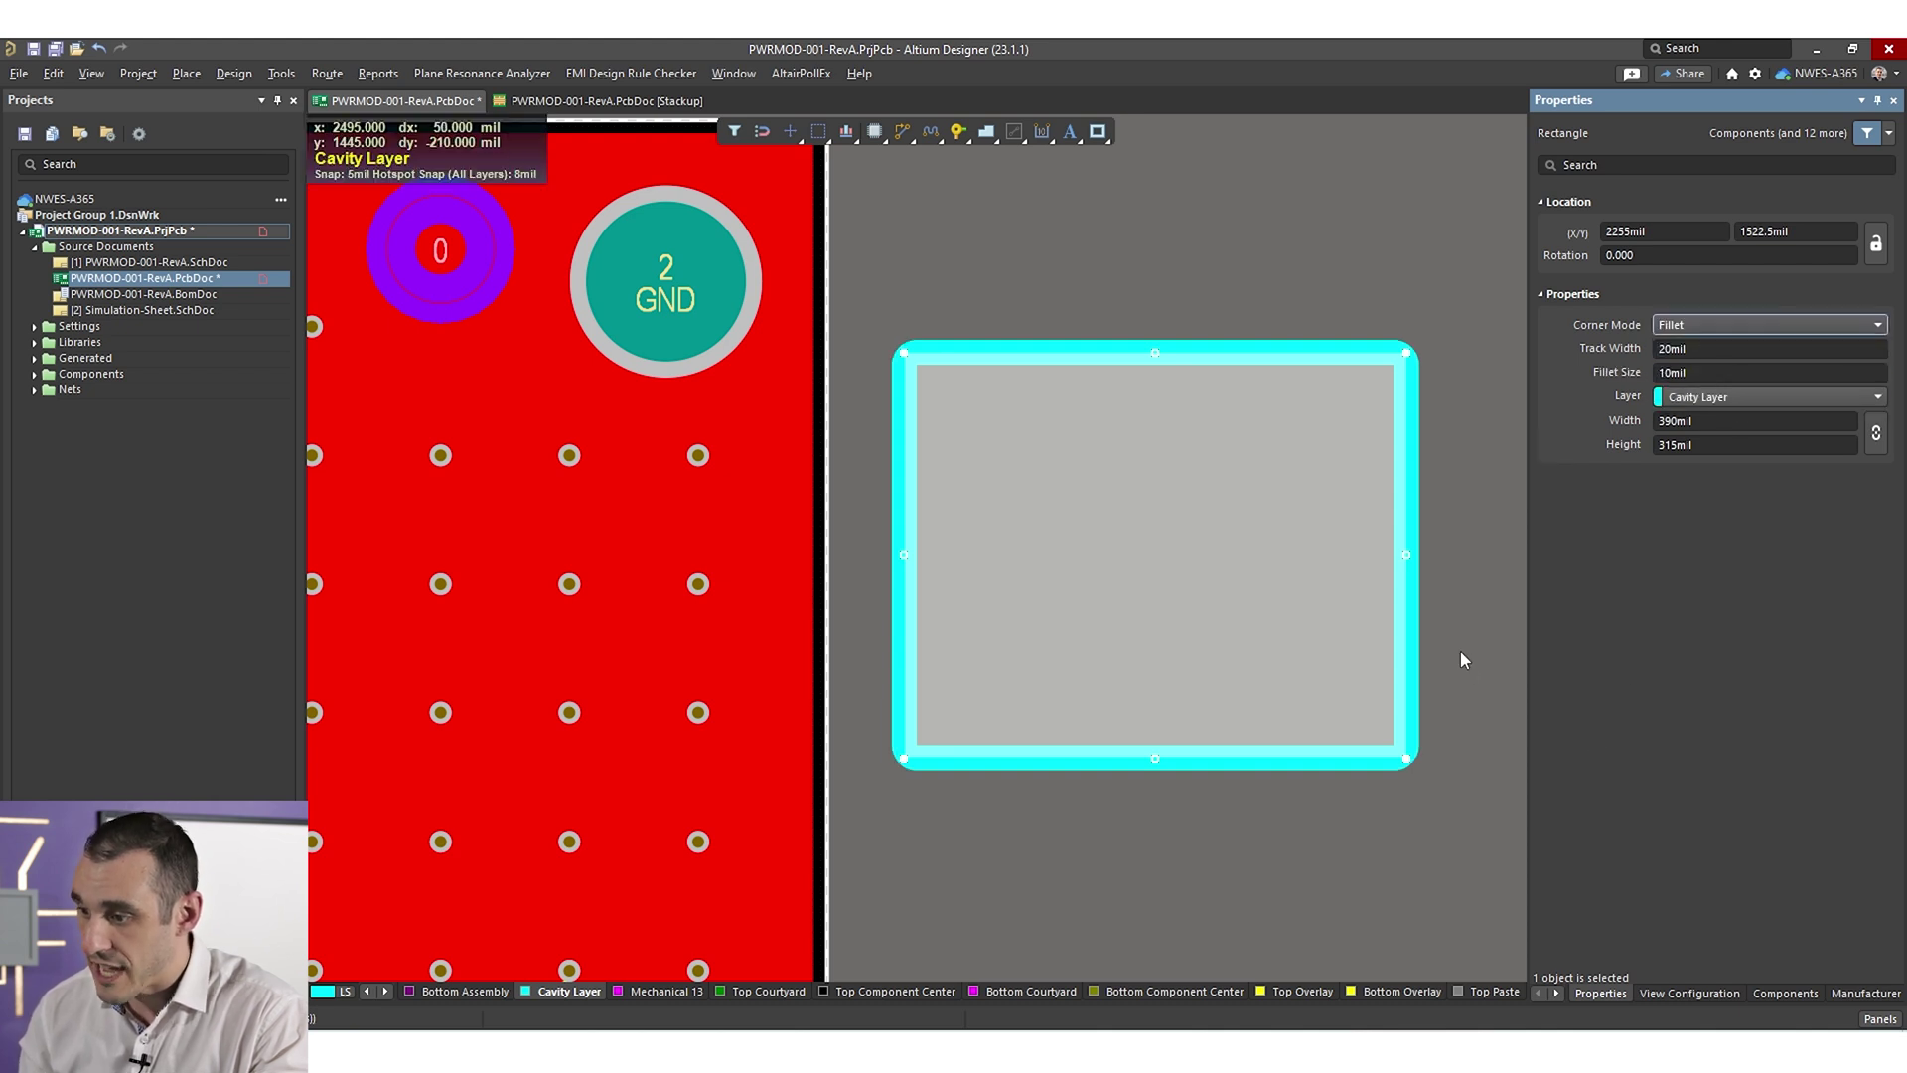
{"action": "right_click_drag", "start_coordinate": [1480, 640], "coordinate": [1447, 623]}
{"action": "left_click", "coordinate": [1725, 350]}
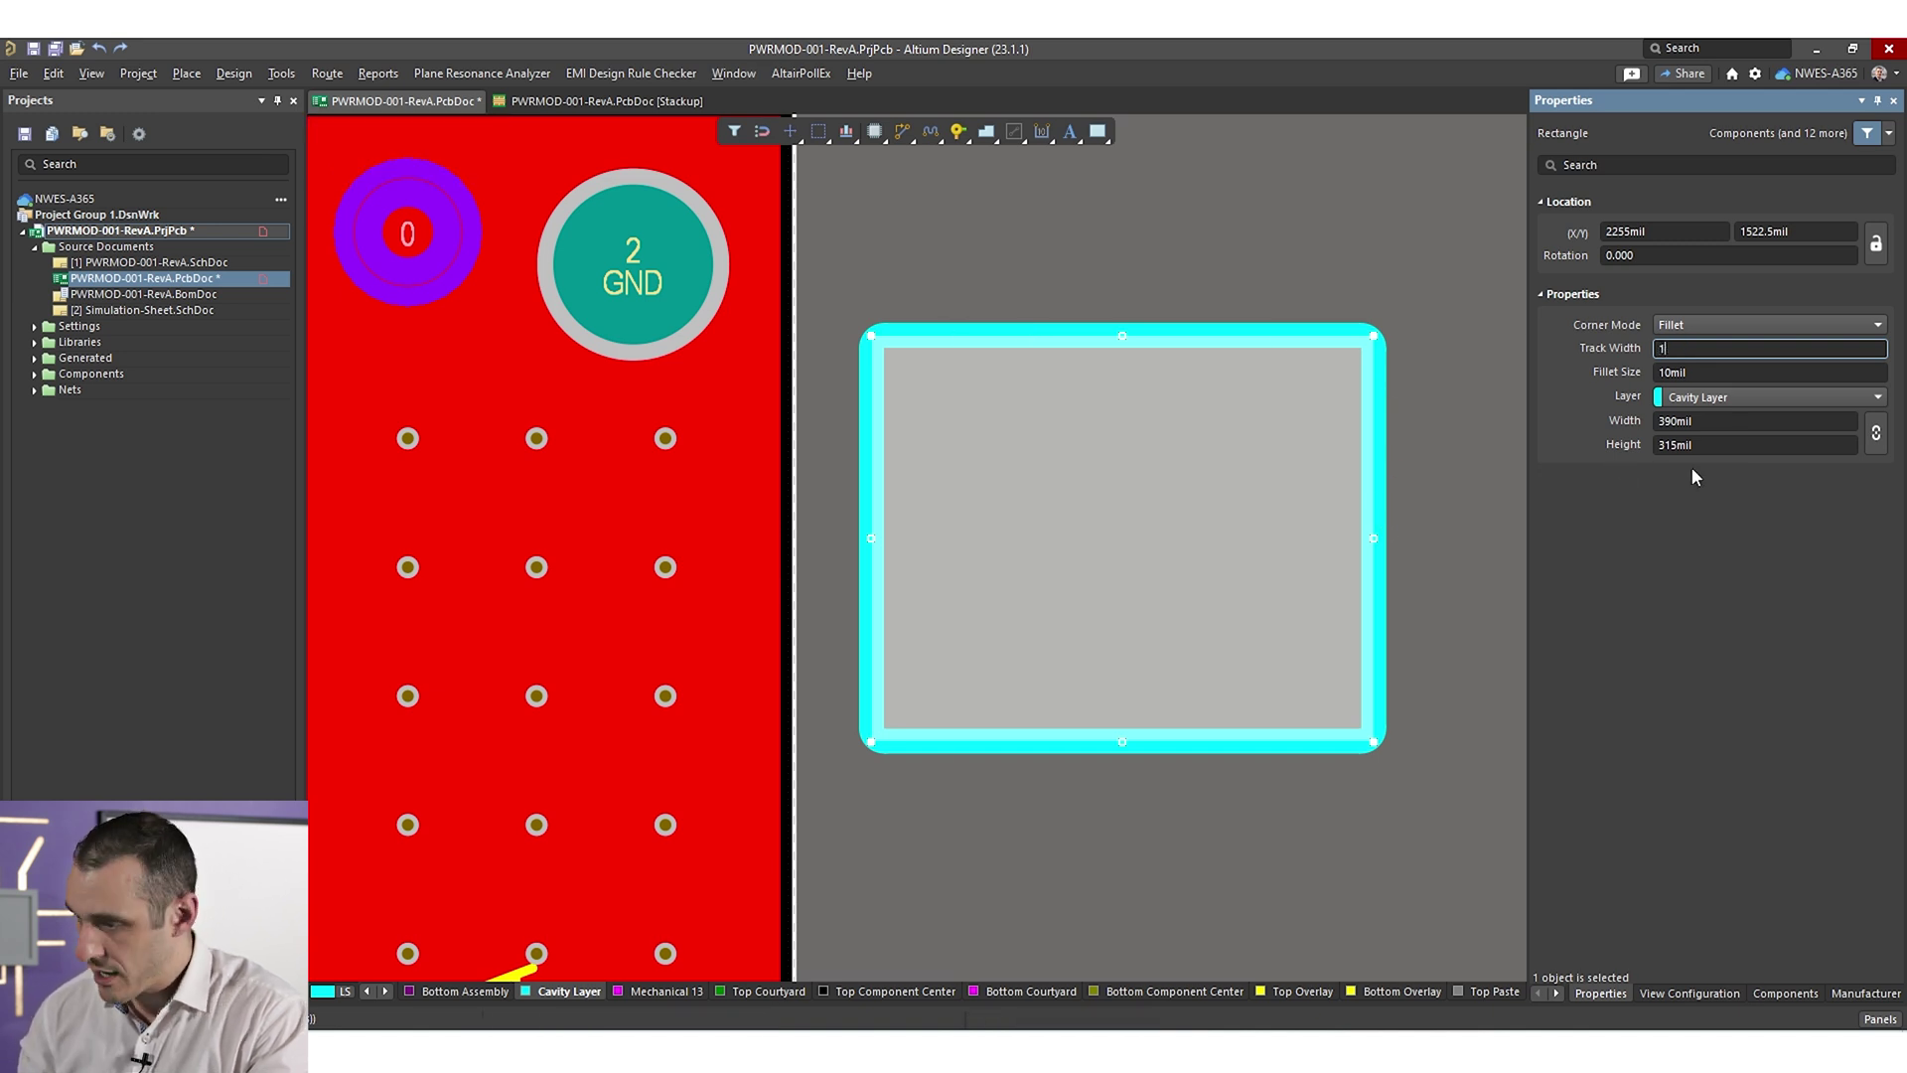
{"action": "key", "text": "Return"}
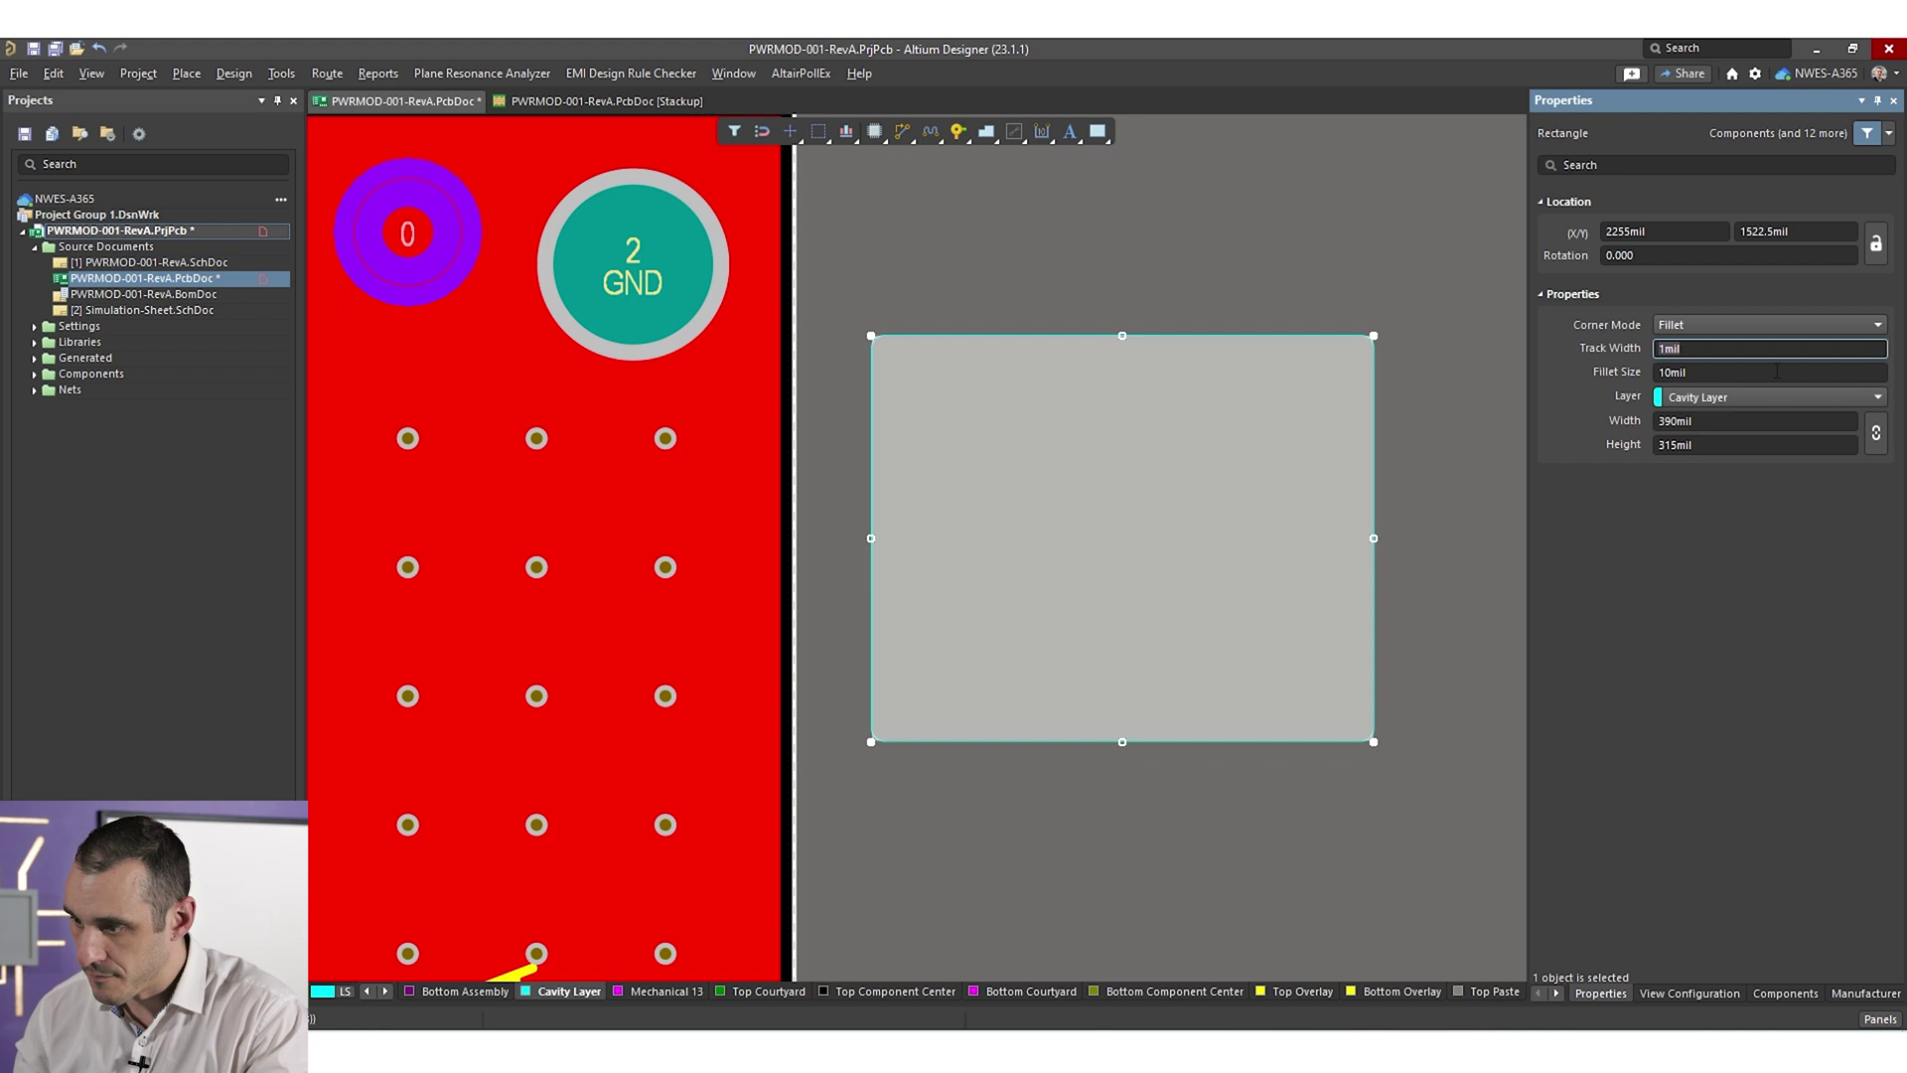
{"action": "scroll", "coordinate": [1392, 345], "scroll_direction": "up", "scroll_amount": 4, "text": "ctrl"}
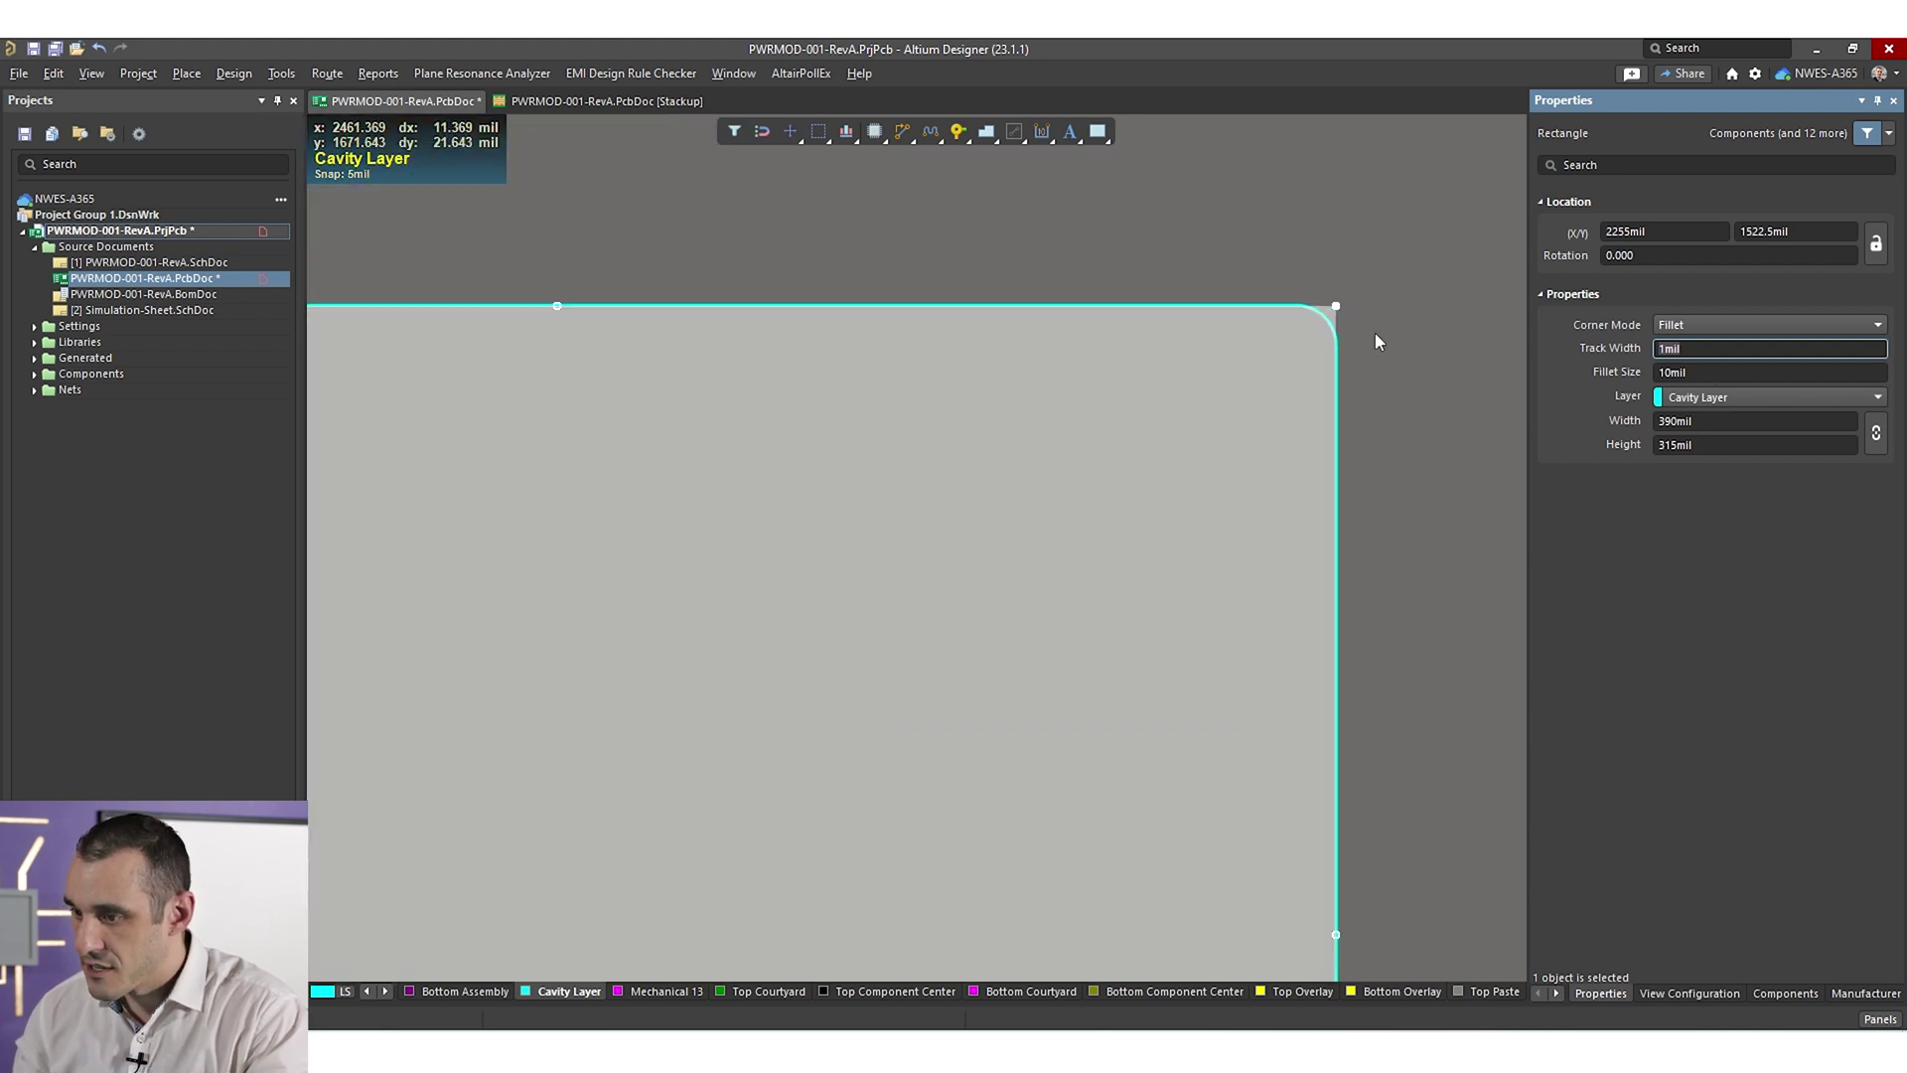
{"action": "scroll", "coordinate": [1363, 315], "scroll_direction": "up", "scroll_amount": 2, "text": "ctrl"}
{"action": "left_click", "coordinate": [1365, 362]}
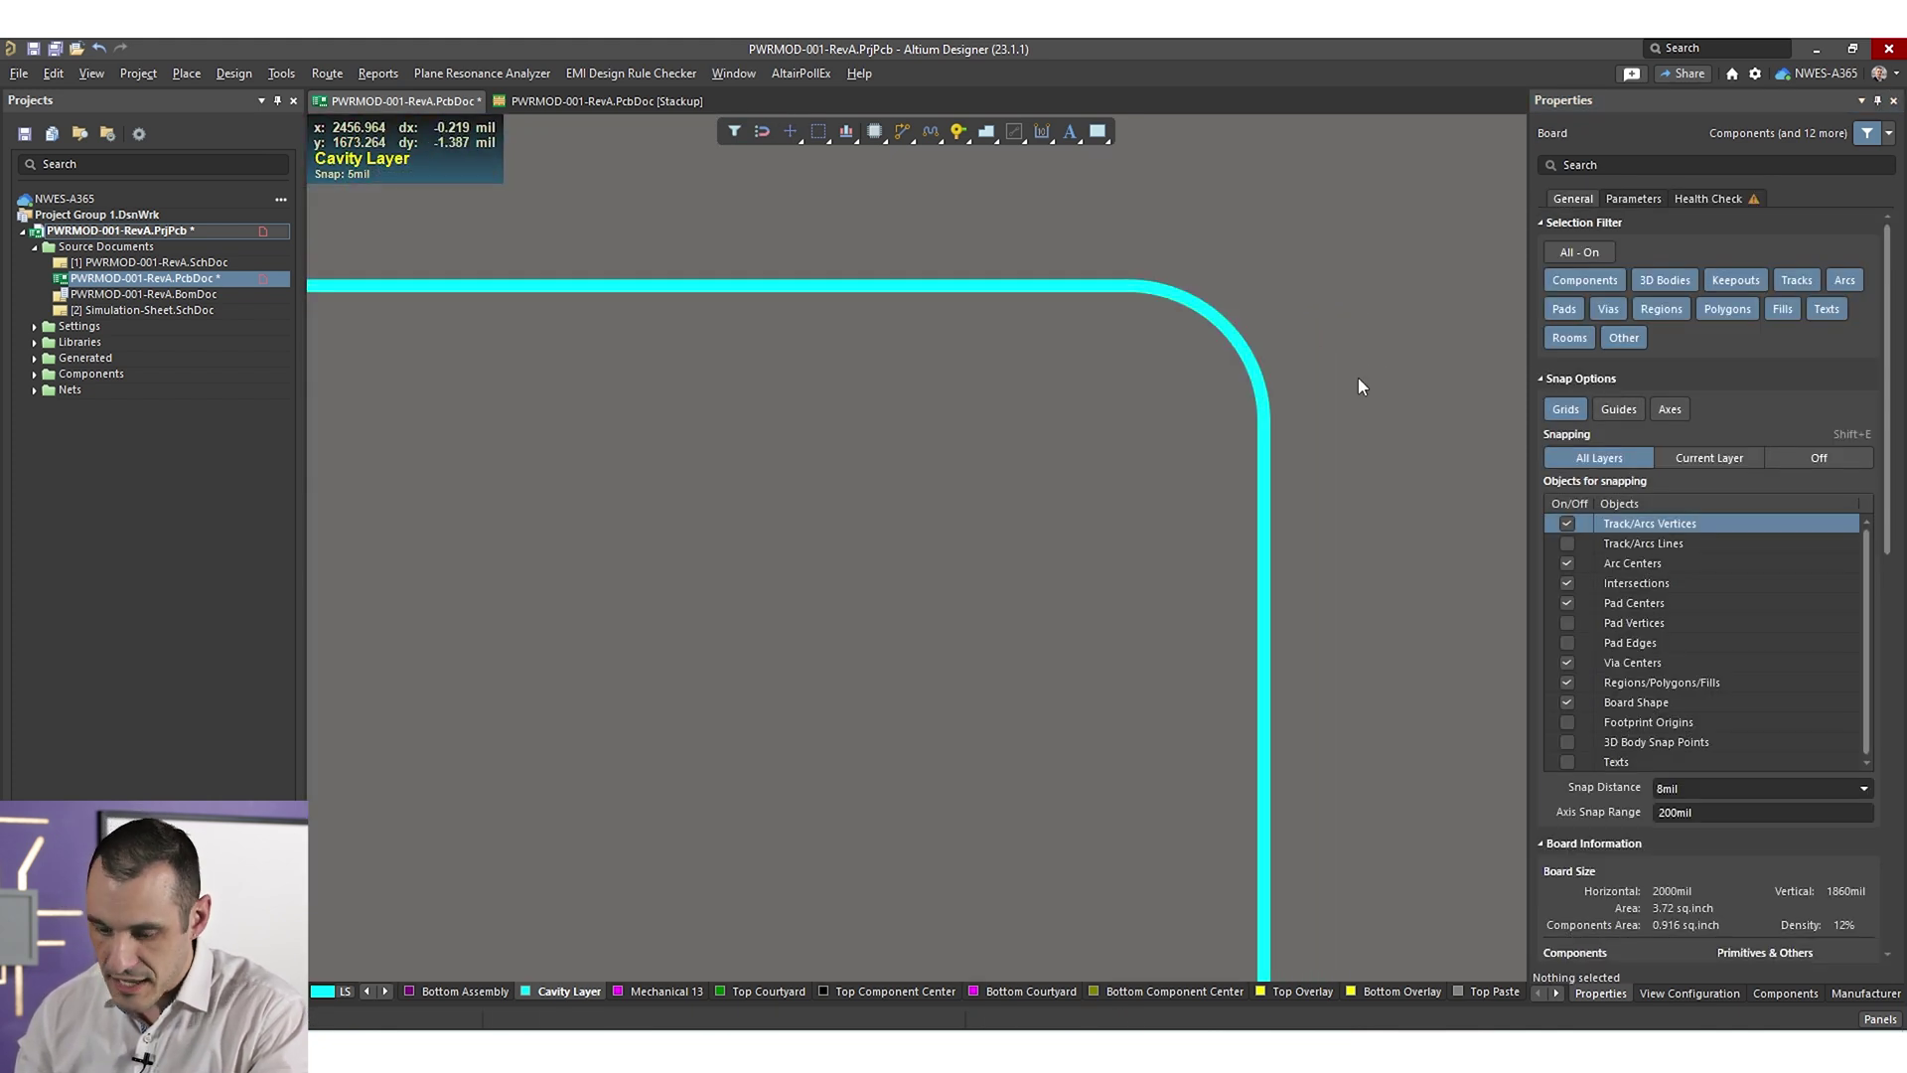
{"action": "key", "text": "ctrl+m"}
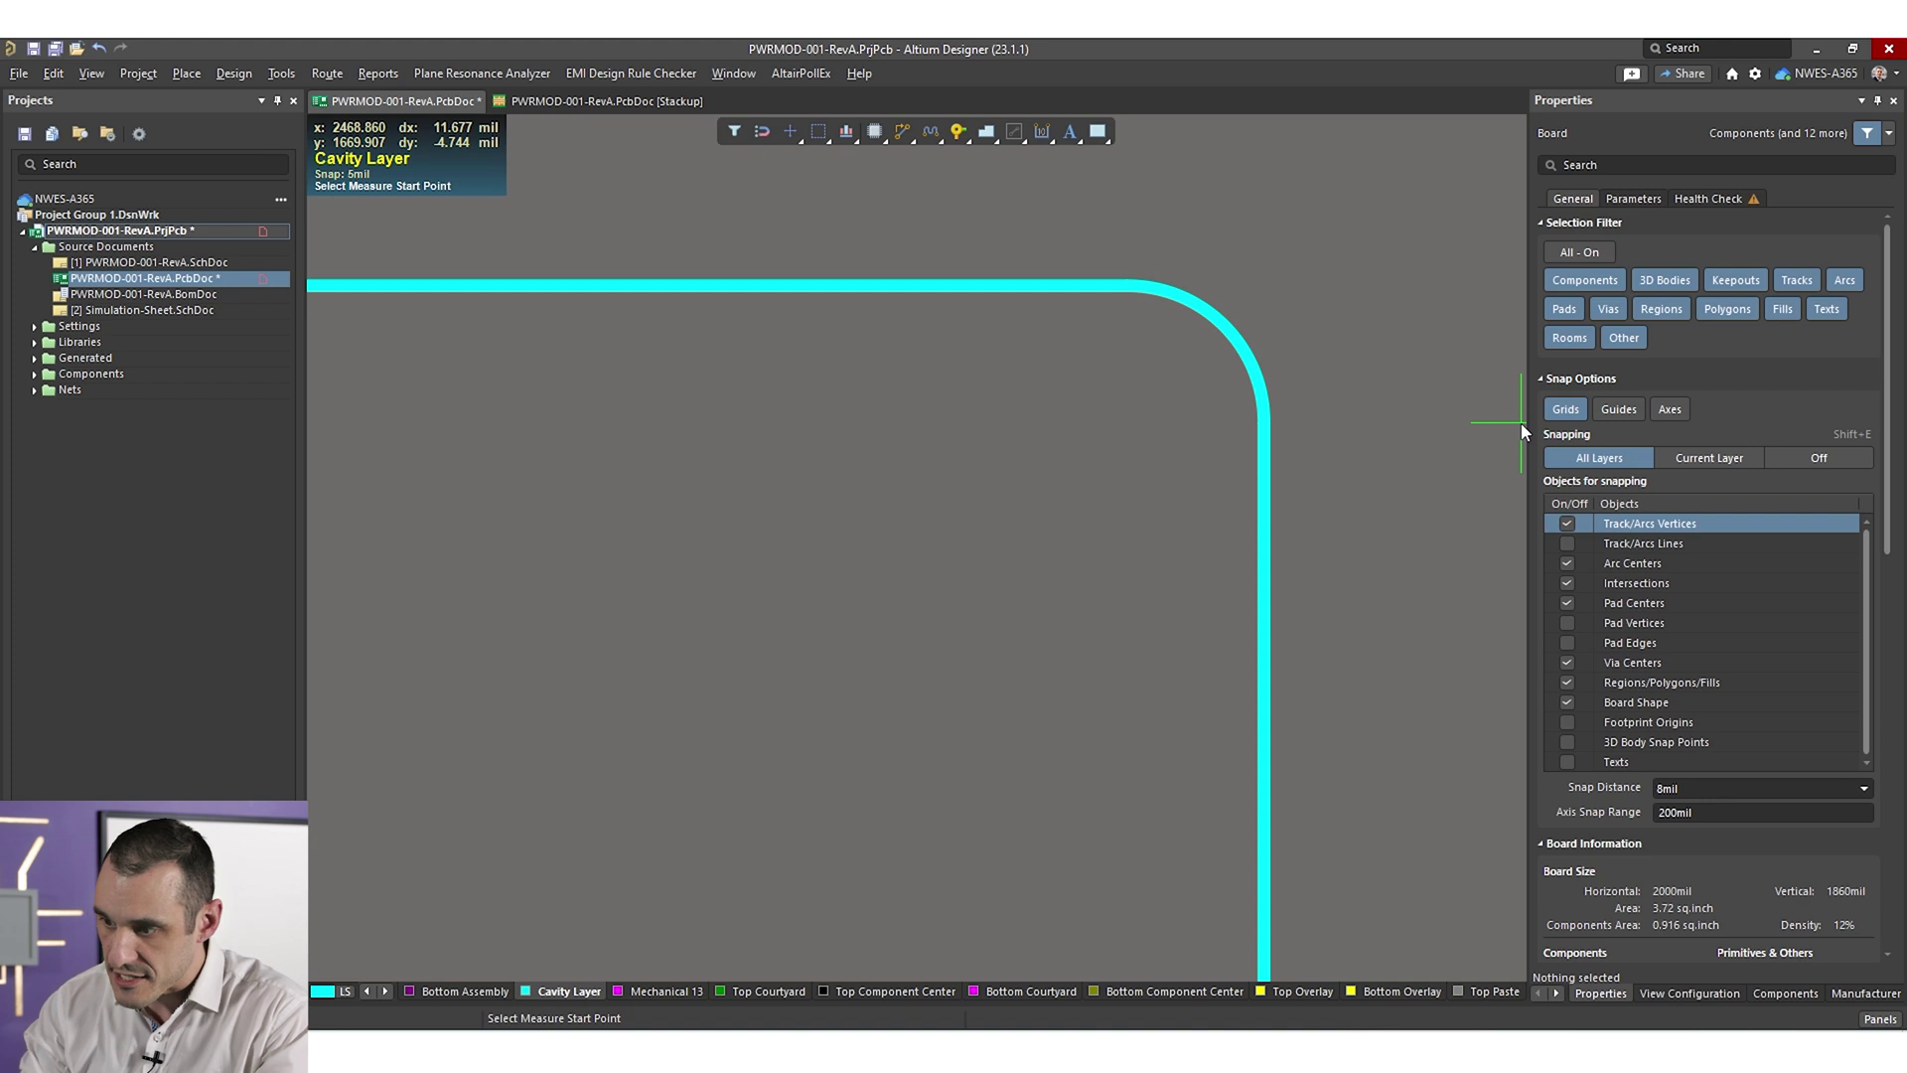
{"action": "left_click", "coordinate": [1258, 420]}
{"action": "left_click", "coordinate": [1125, 287]}
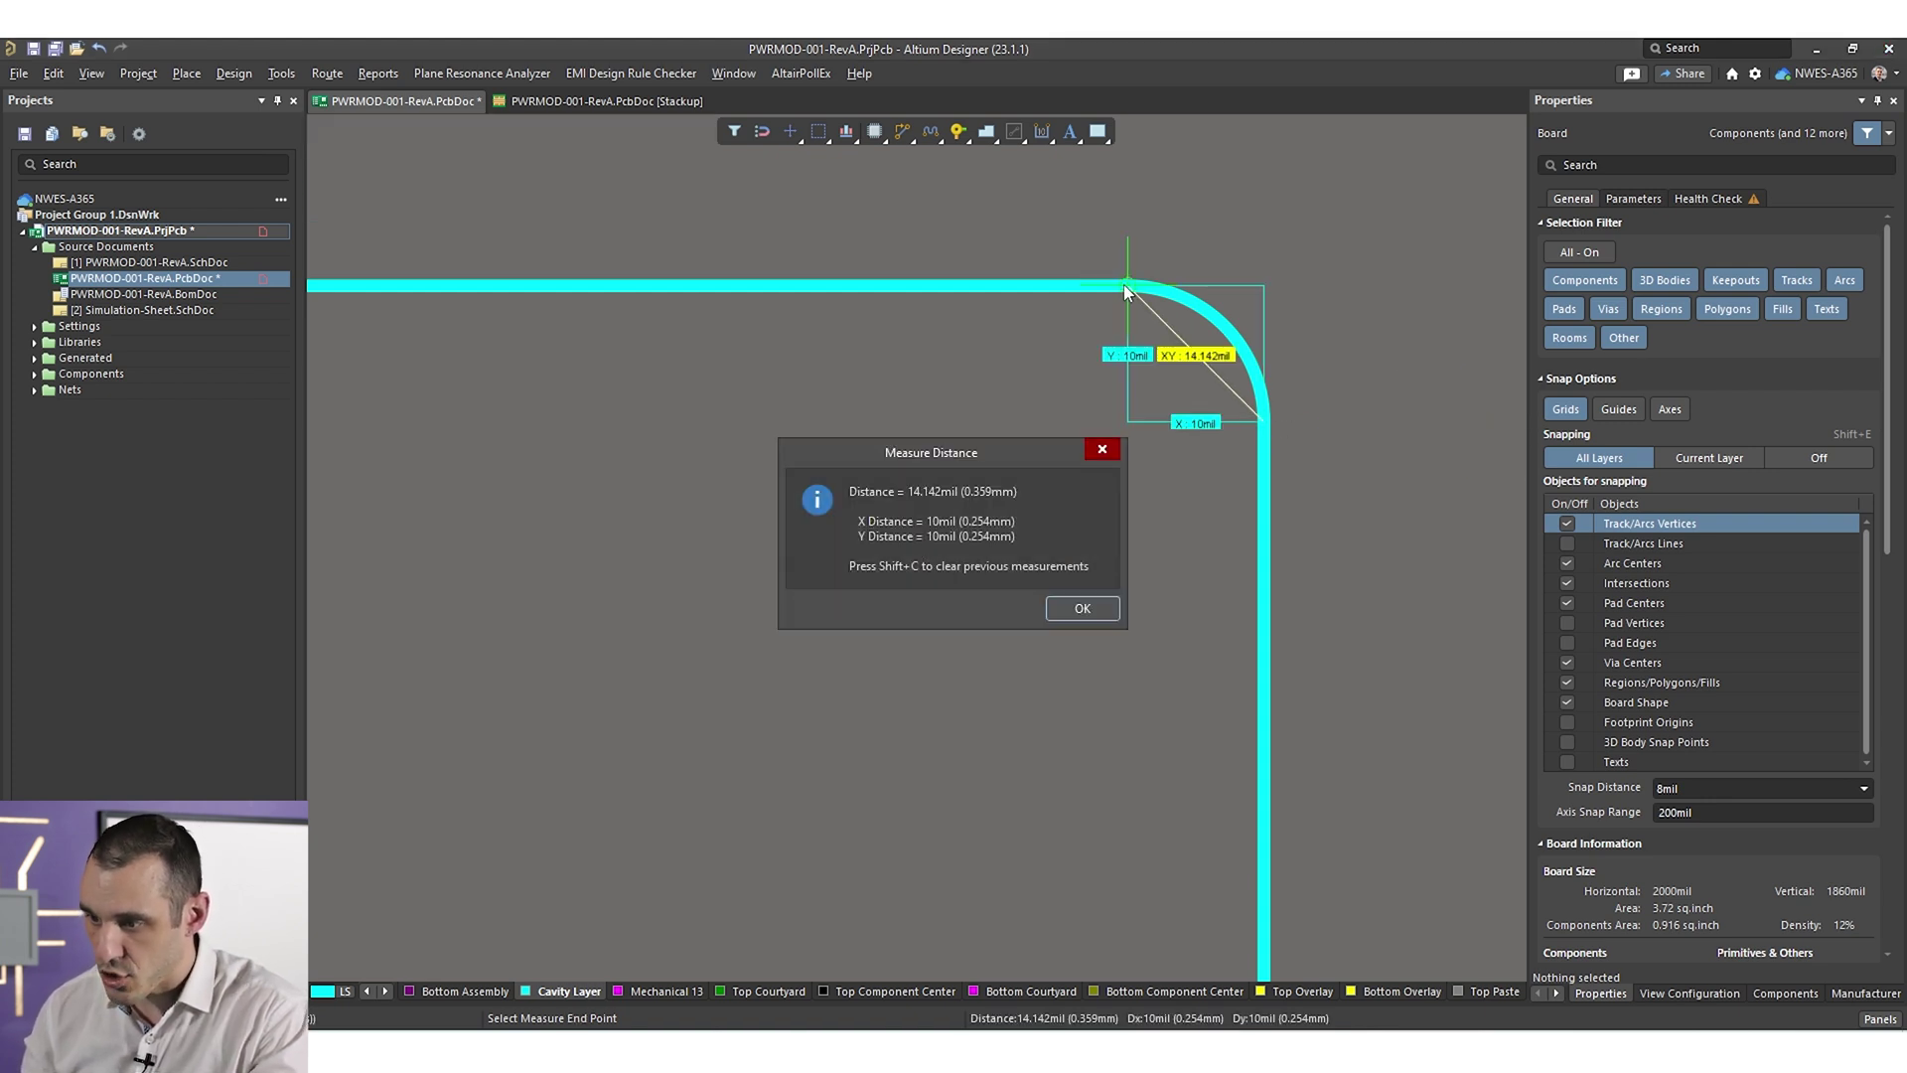
{"action": "key", "text": "Return"}
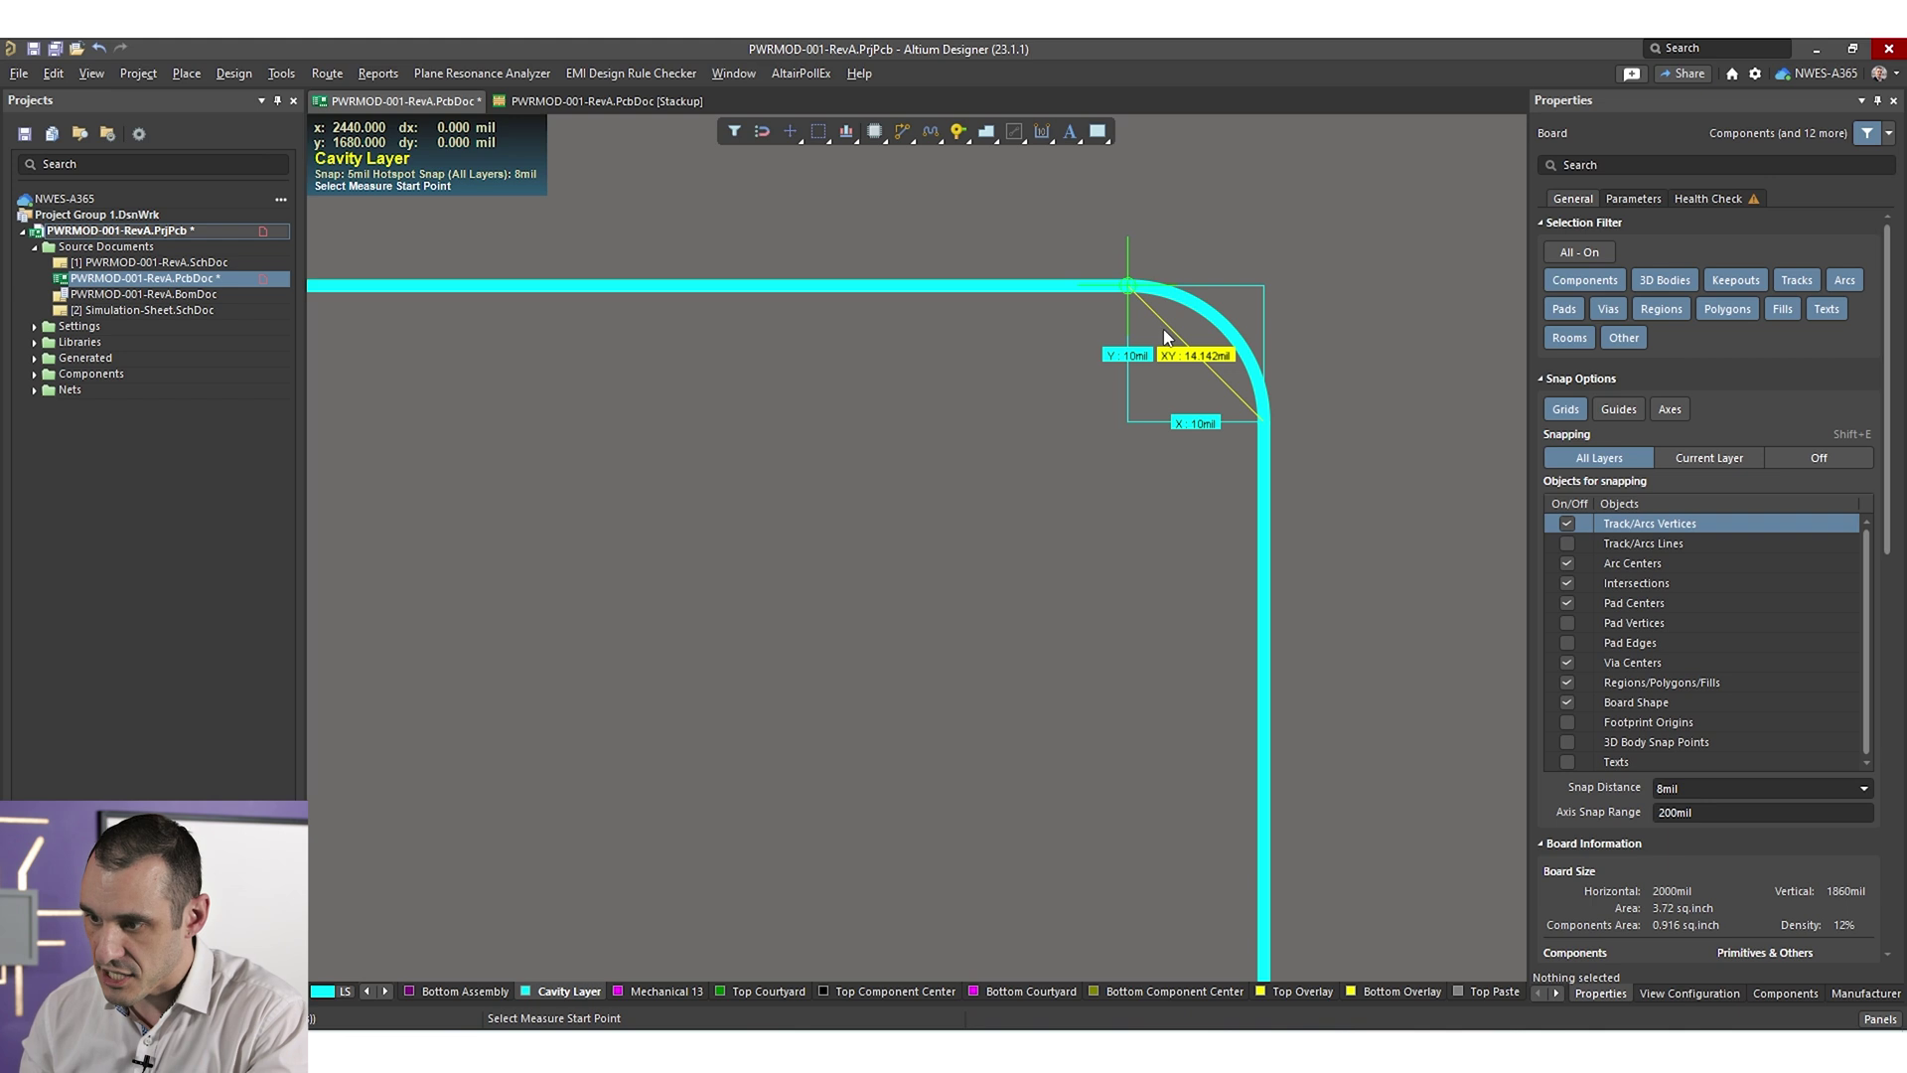
{"action": "key", "text": "Escape"}
{"action": "scroll", "coordinate": [1210, 354], "scroll_direction": "up", "scroll_amount": 5, "text": "ctrl"}
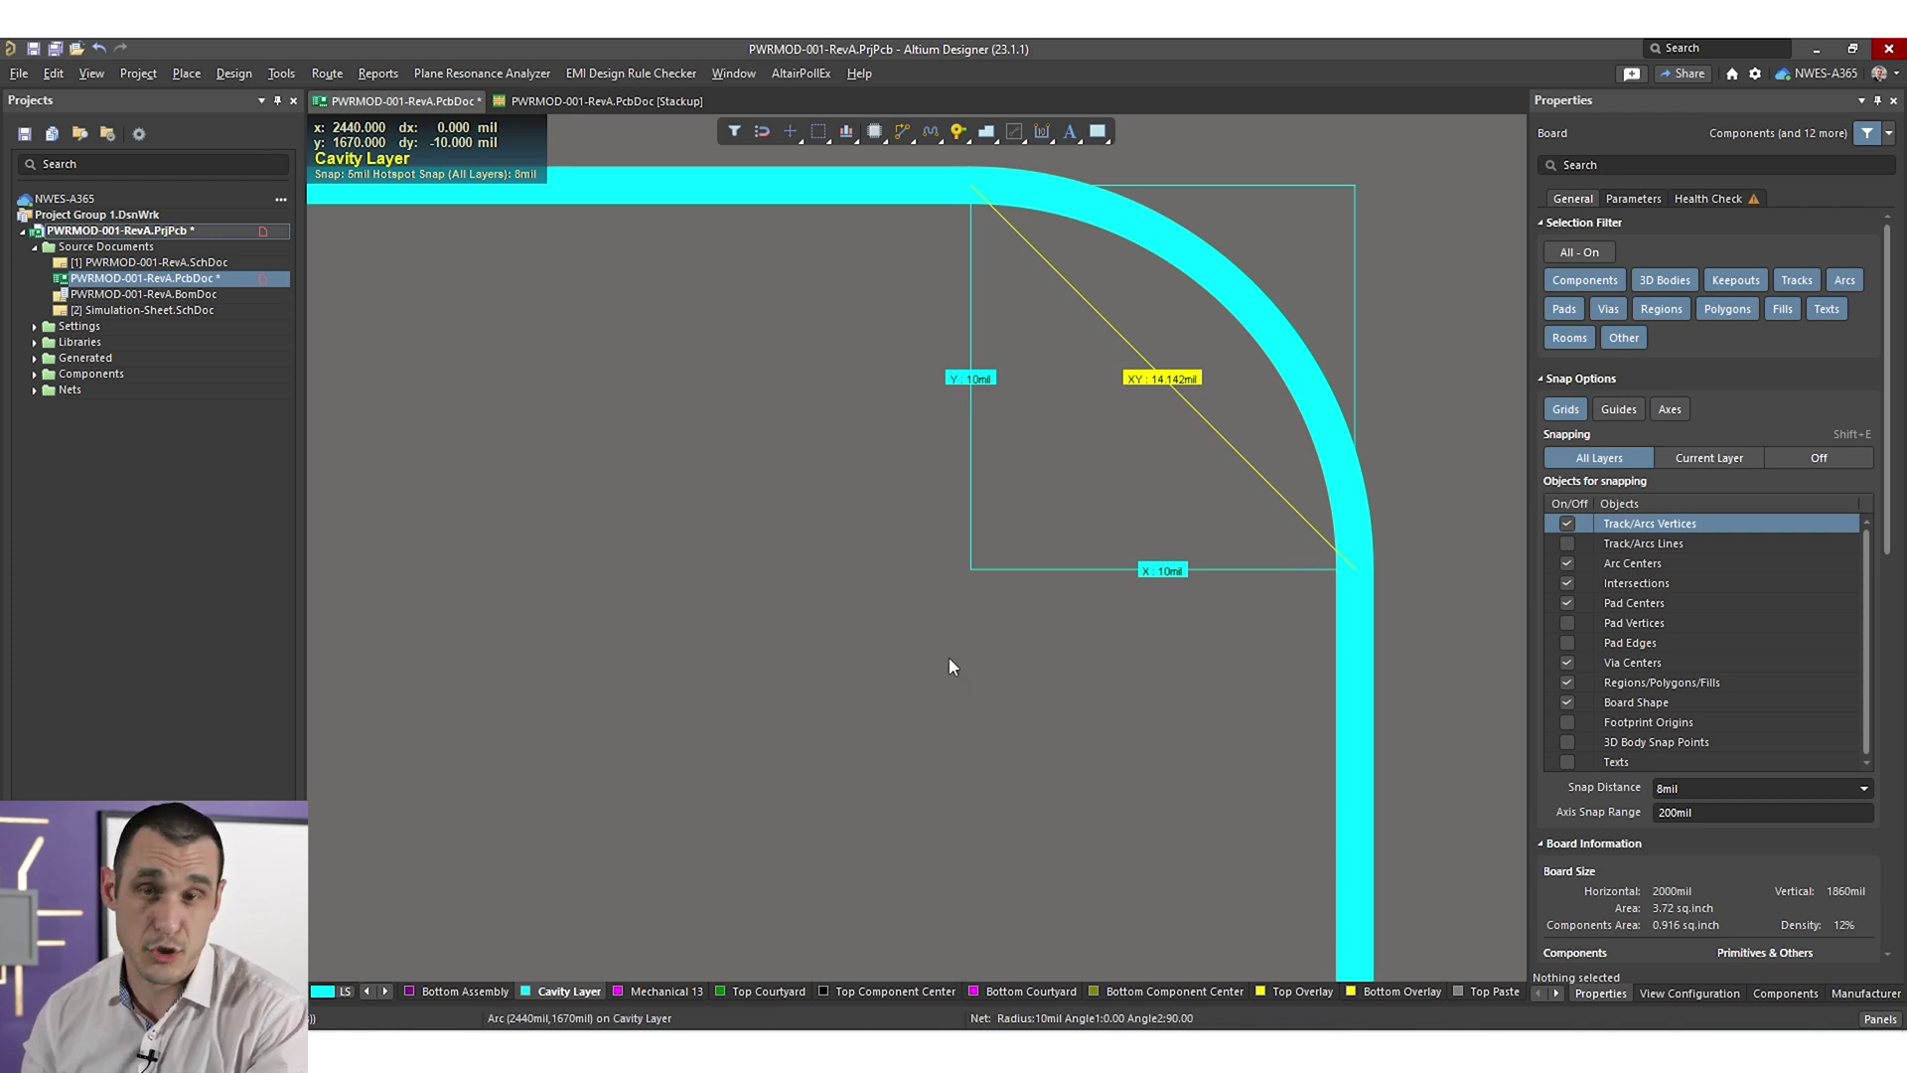
{"action": "scroll", "coordinate": [1208, 544], "scroll_direction": "down", "scroll_amount": 5, "text": "ctrl"}
{"action": "scroll", "coordinate": [1204, 554], "scroll_direction": "down", "scroll_amount": 12, "text": "ctrl"}
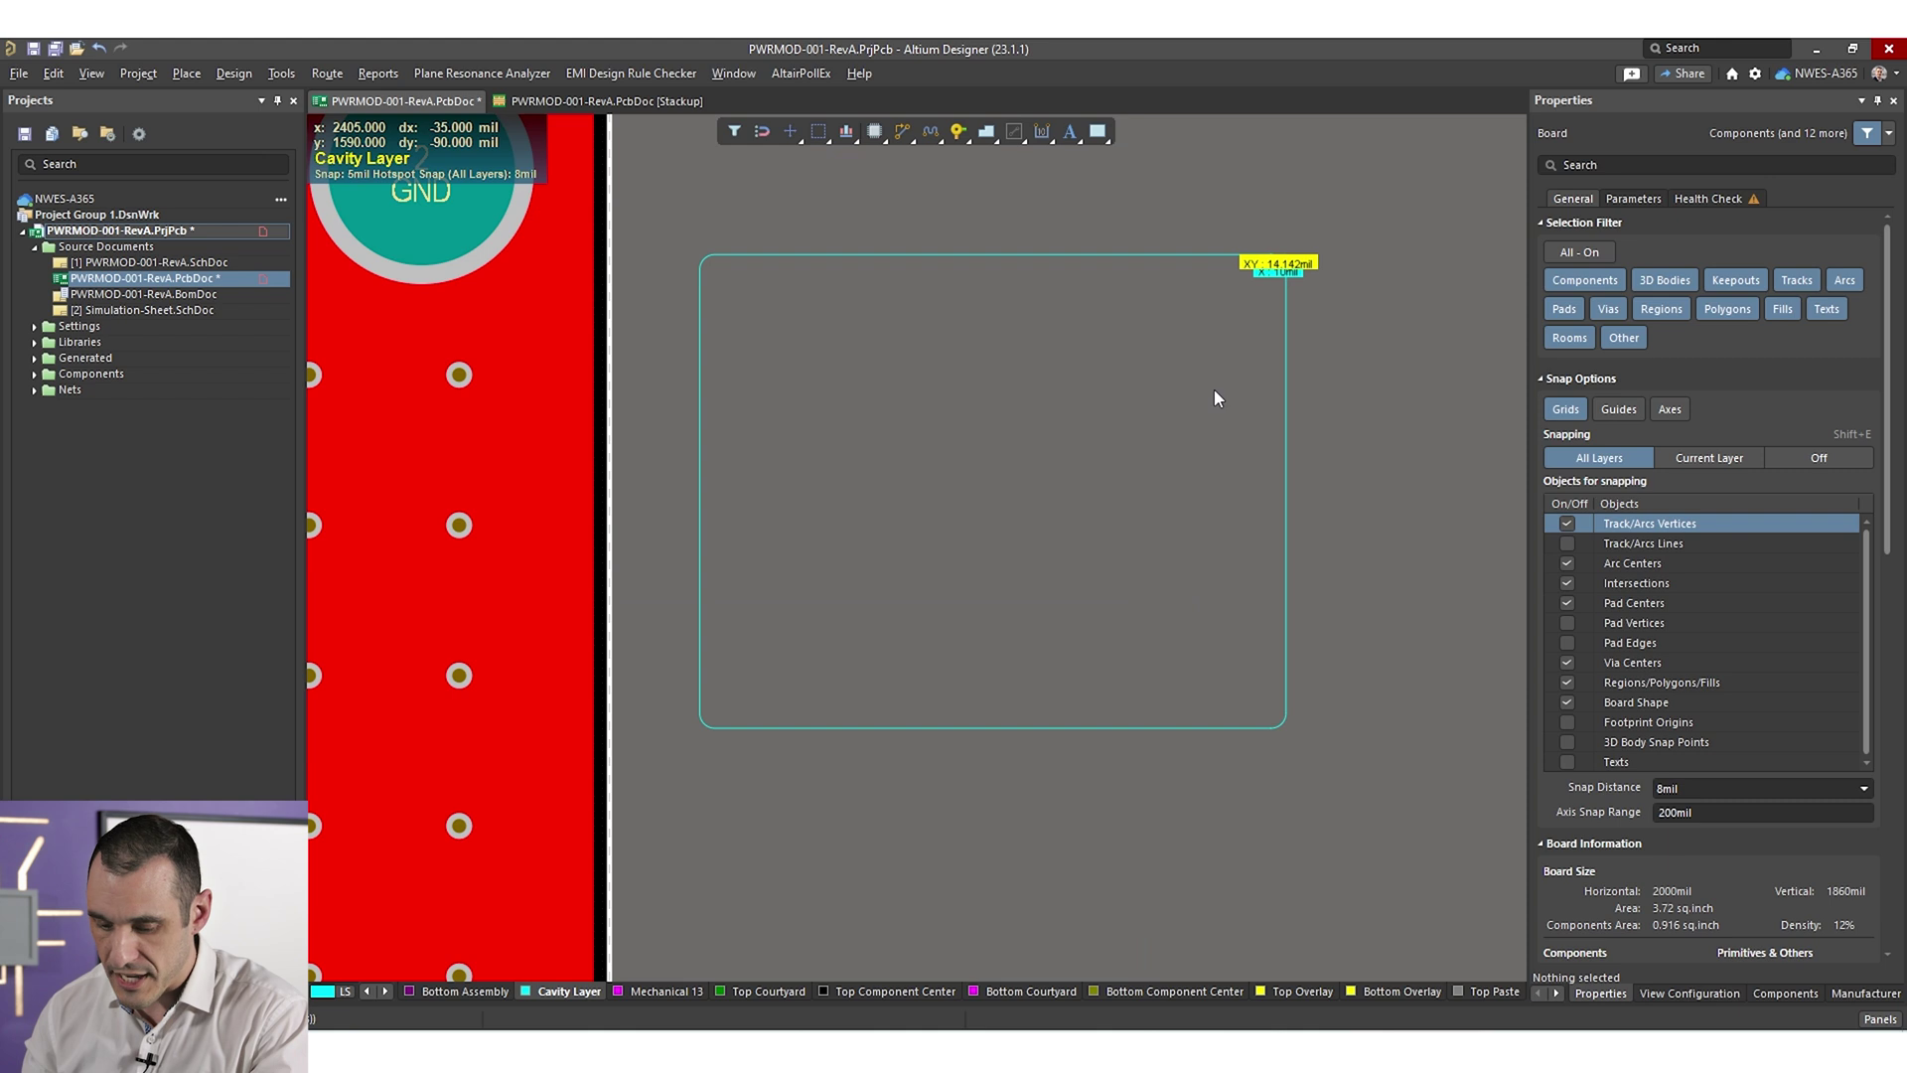
{"action": "left_click_drag", "start_coordinate": [1356, 184], "coordinate": [695, 905]}
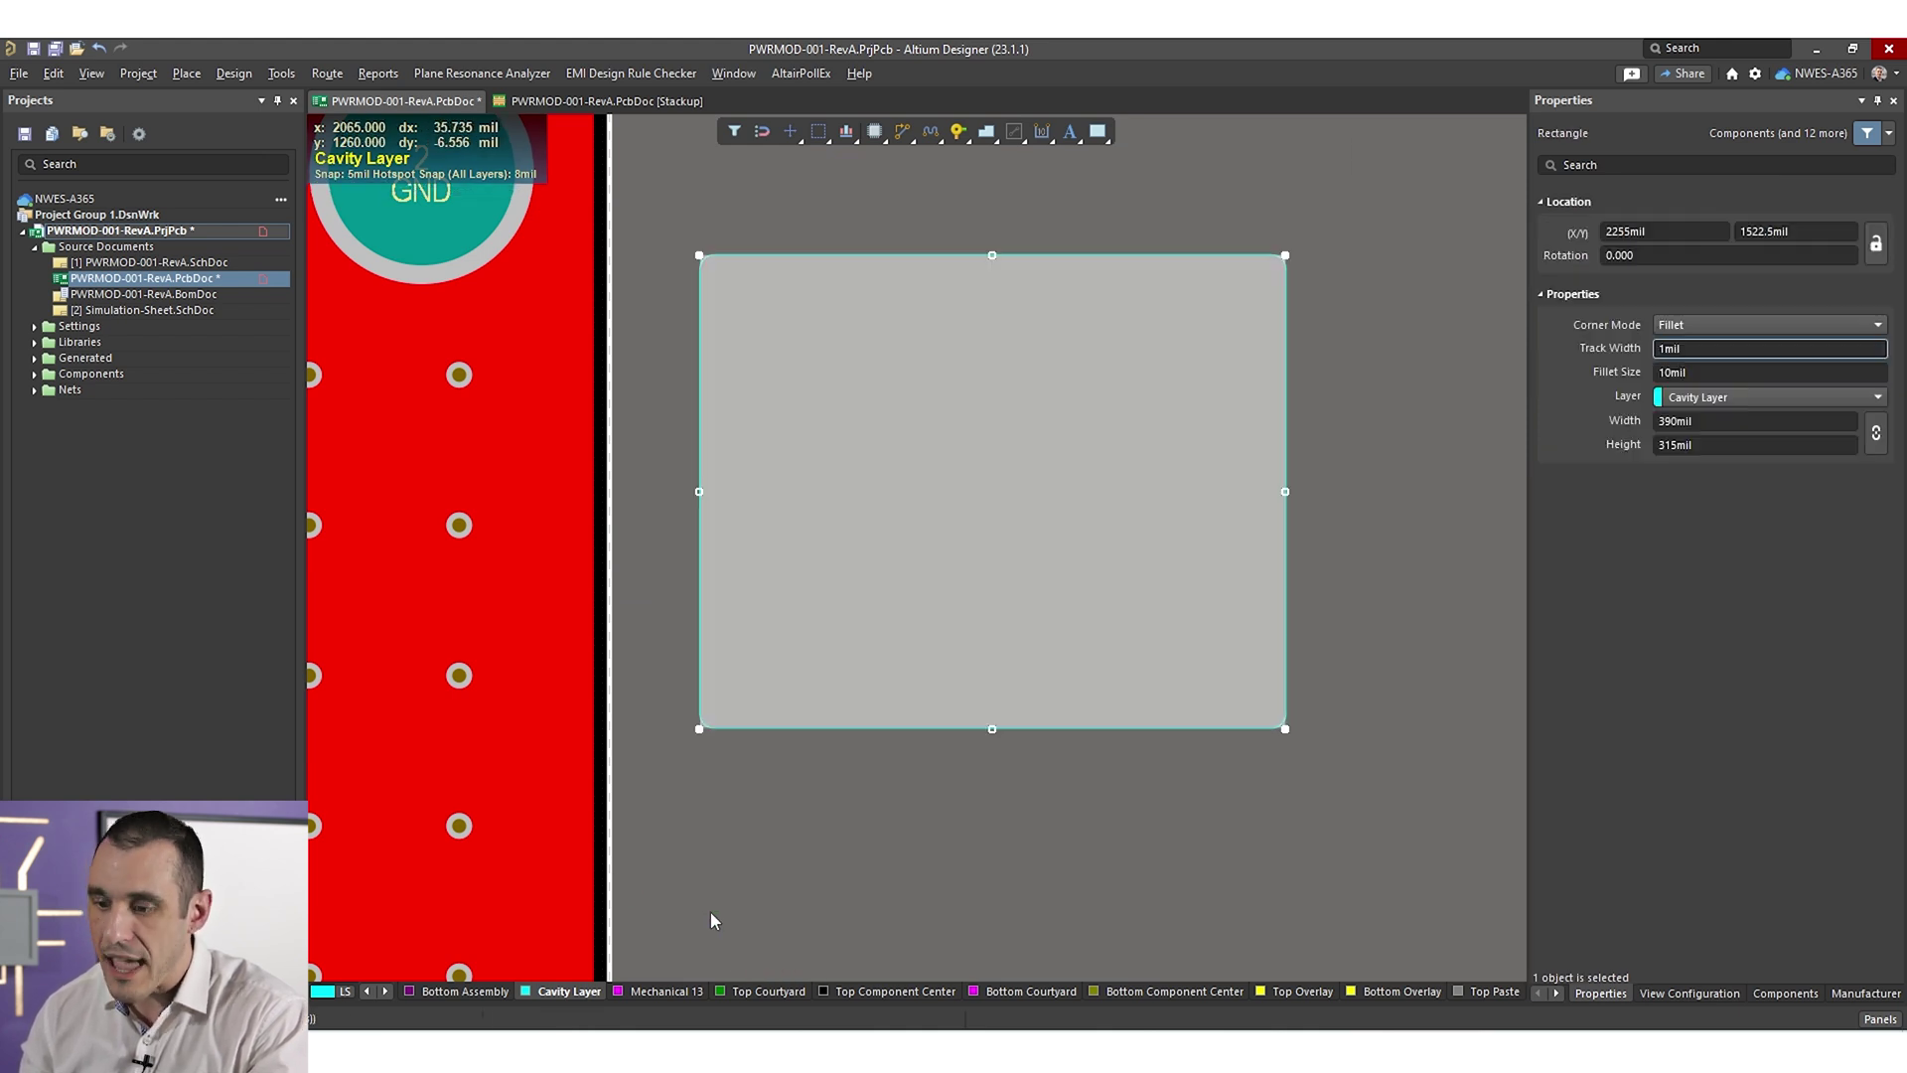
{"action": "left_click", "coordinate": [1697, 373]}
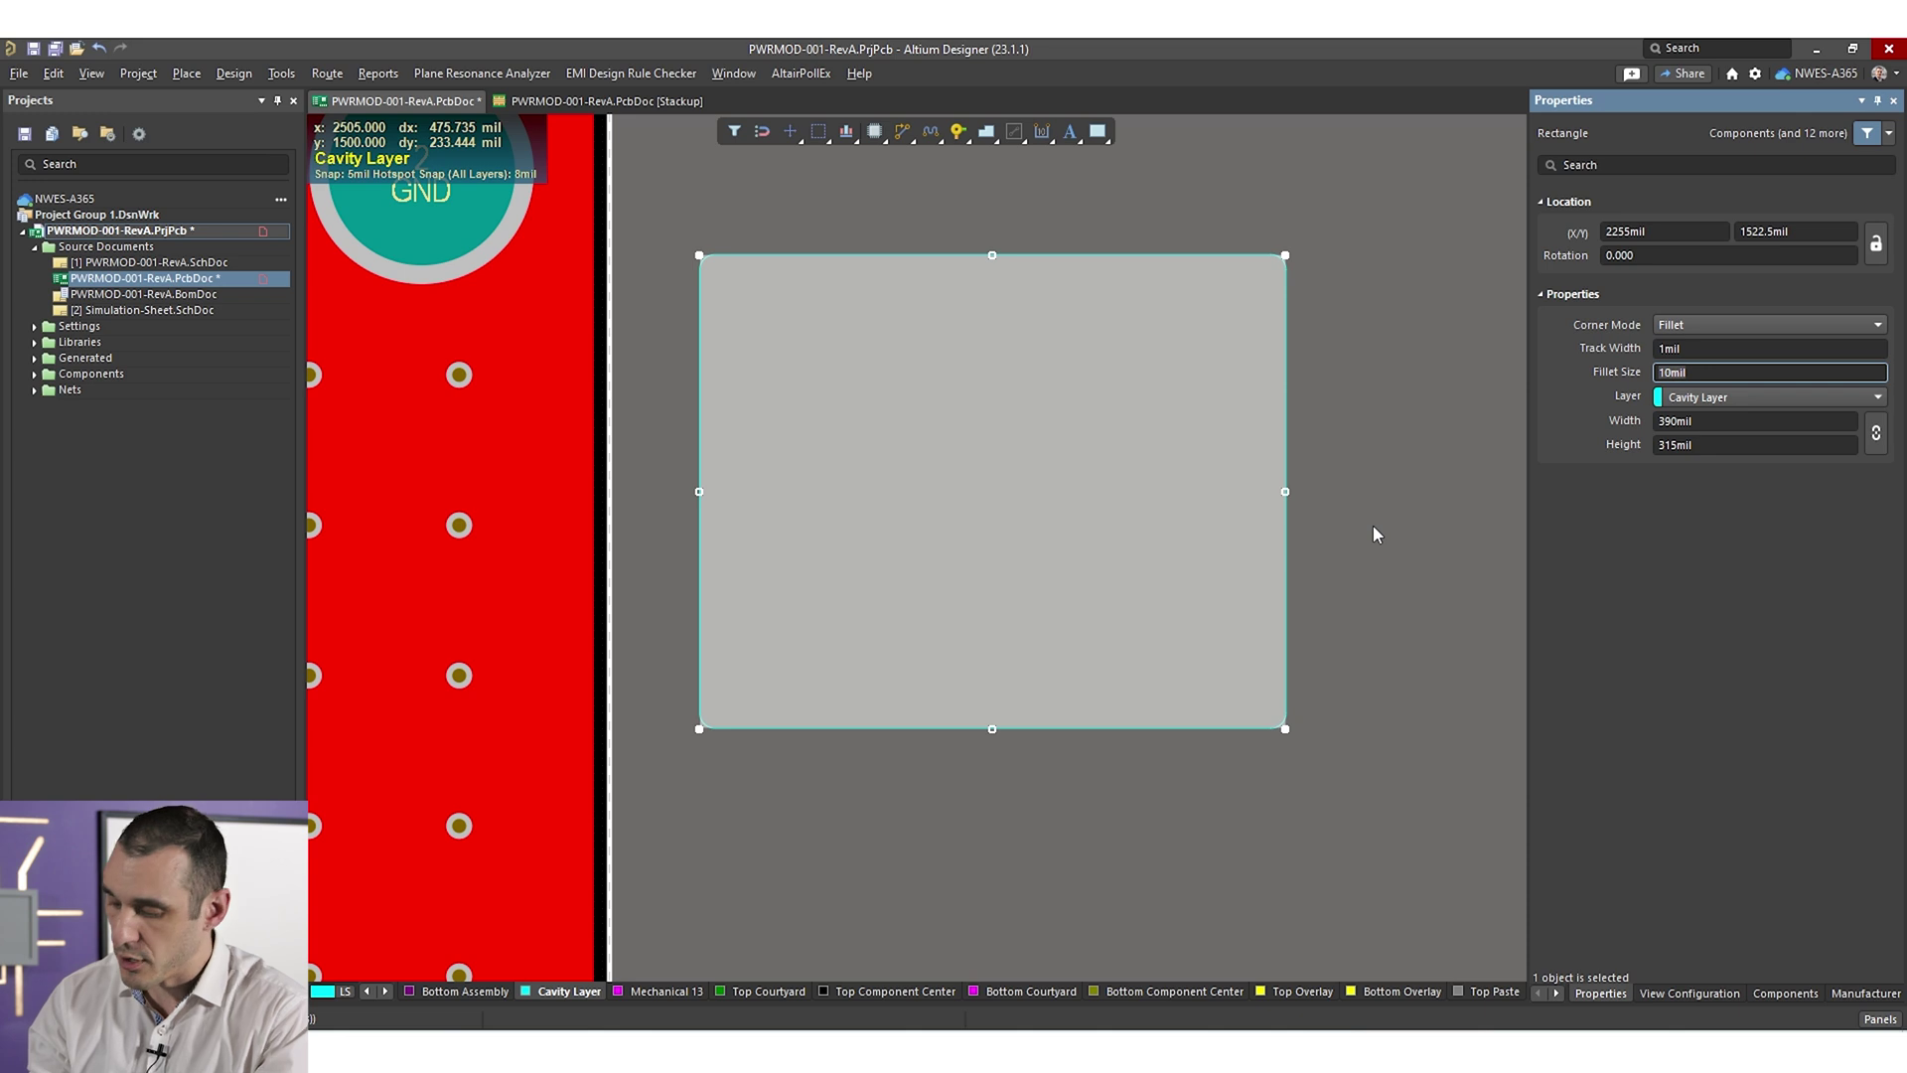
- Apply a 40 mil fillet size to the cavity rectangle, then reselect it
{"action": "key", "text": "Return"}
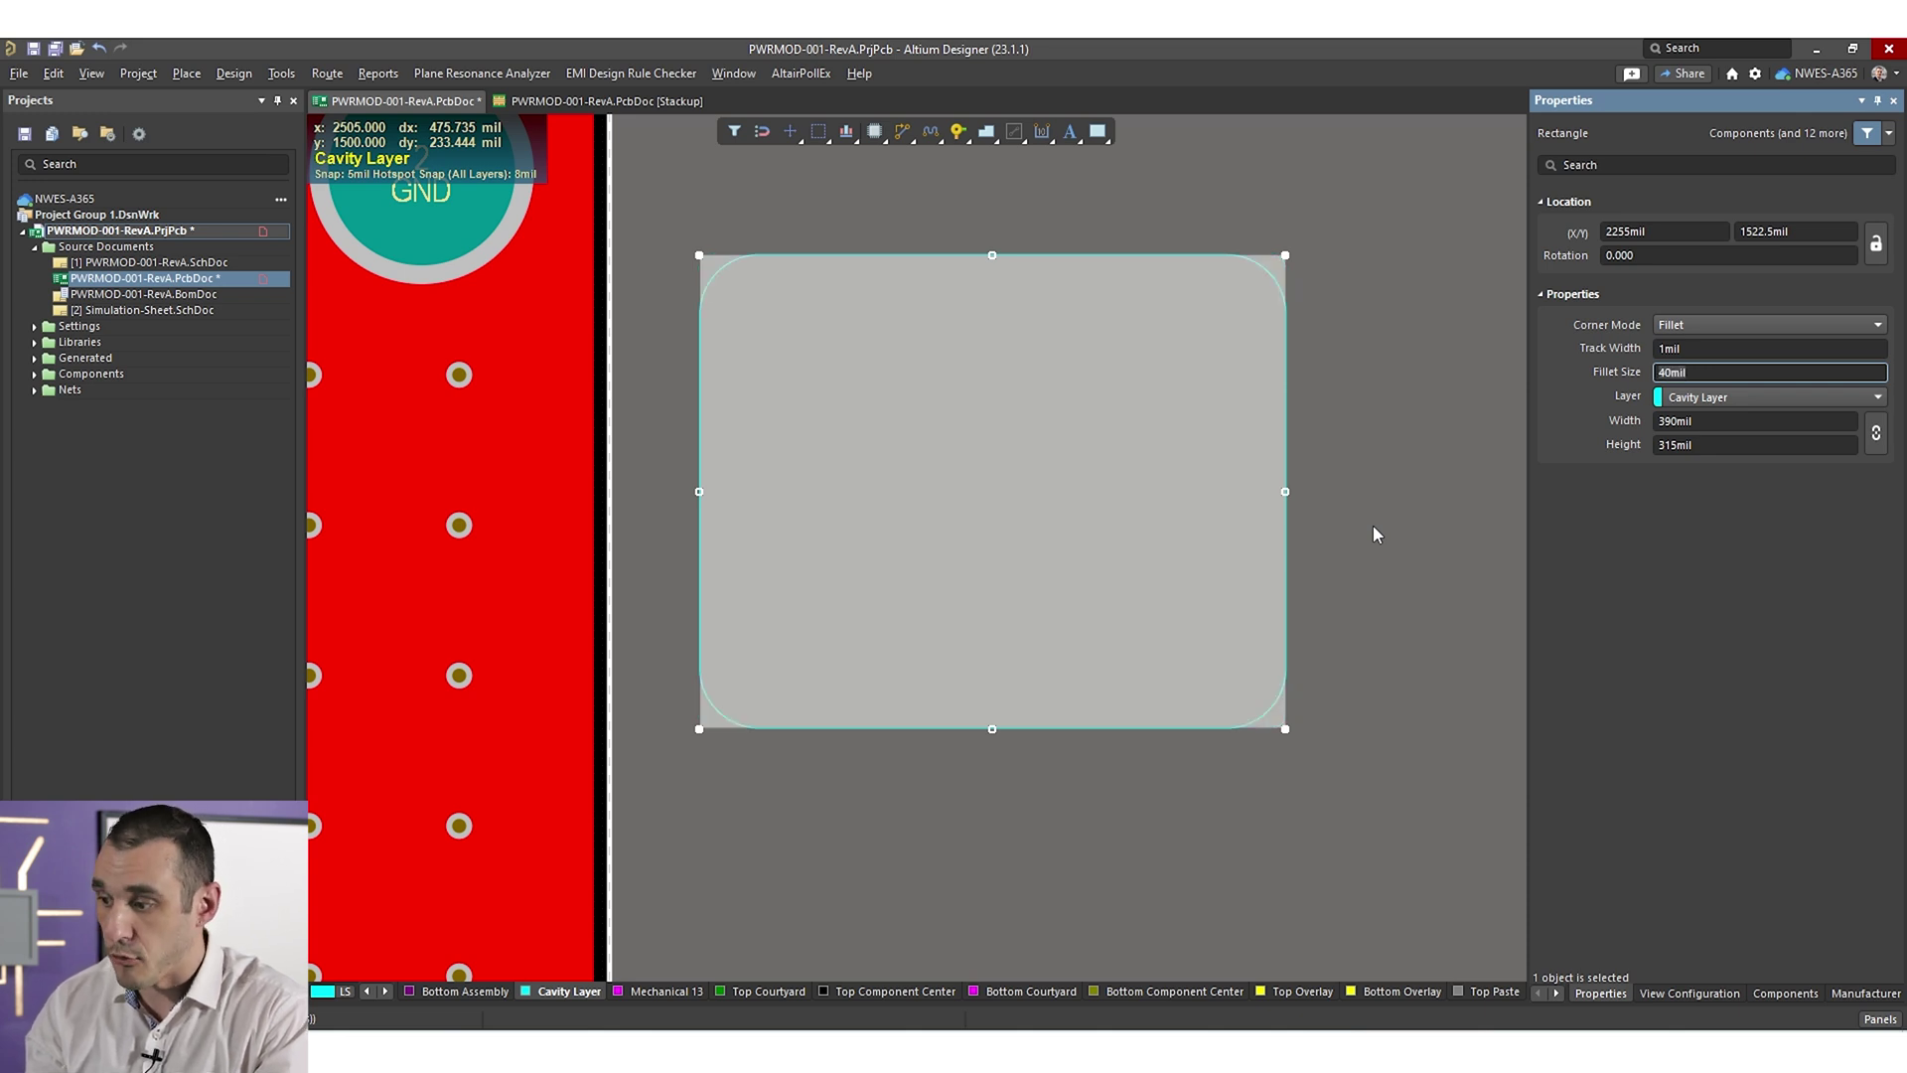
{"action": "left_click", "coordinate": [1114, 804]}
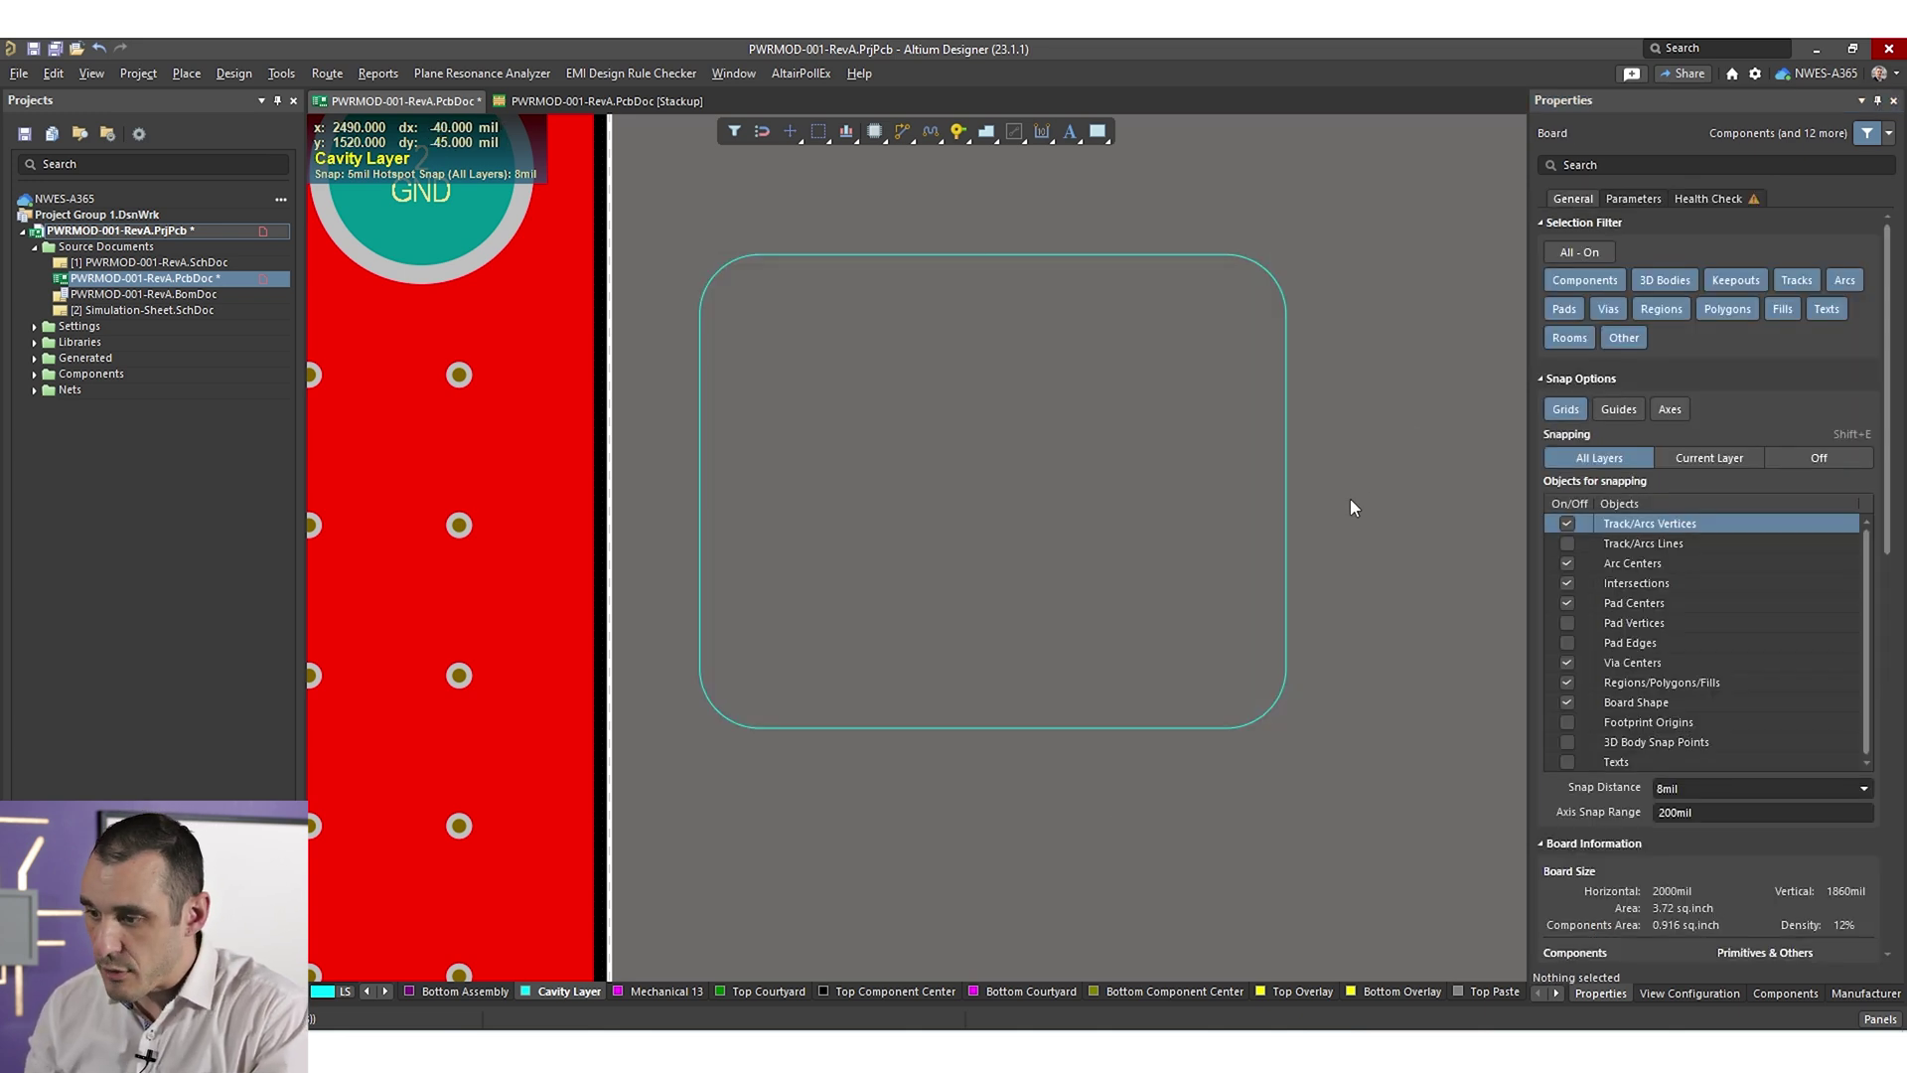
{"action": "scroll", "coordinate": [1350, 498], "scroll_direction": "down", "scroll_amount": 4, "text": "ctrl"}
{"action": "scroll", "coordinate": [1362, 459], "scroll_direction": "up", "scroll_amount": 5, "text": "ctrl"}
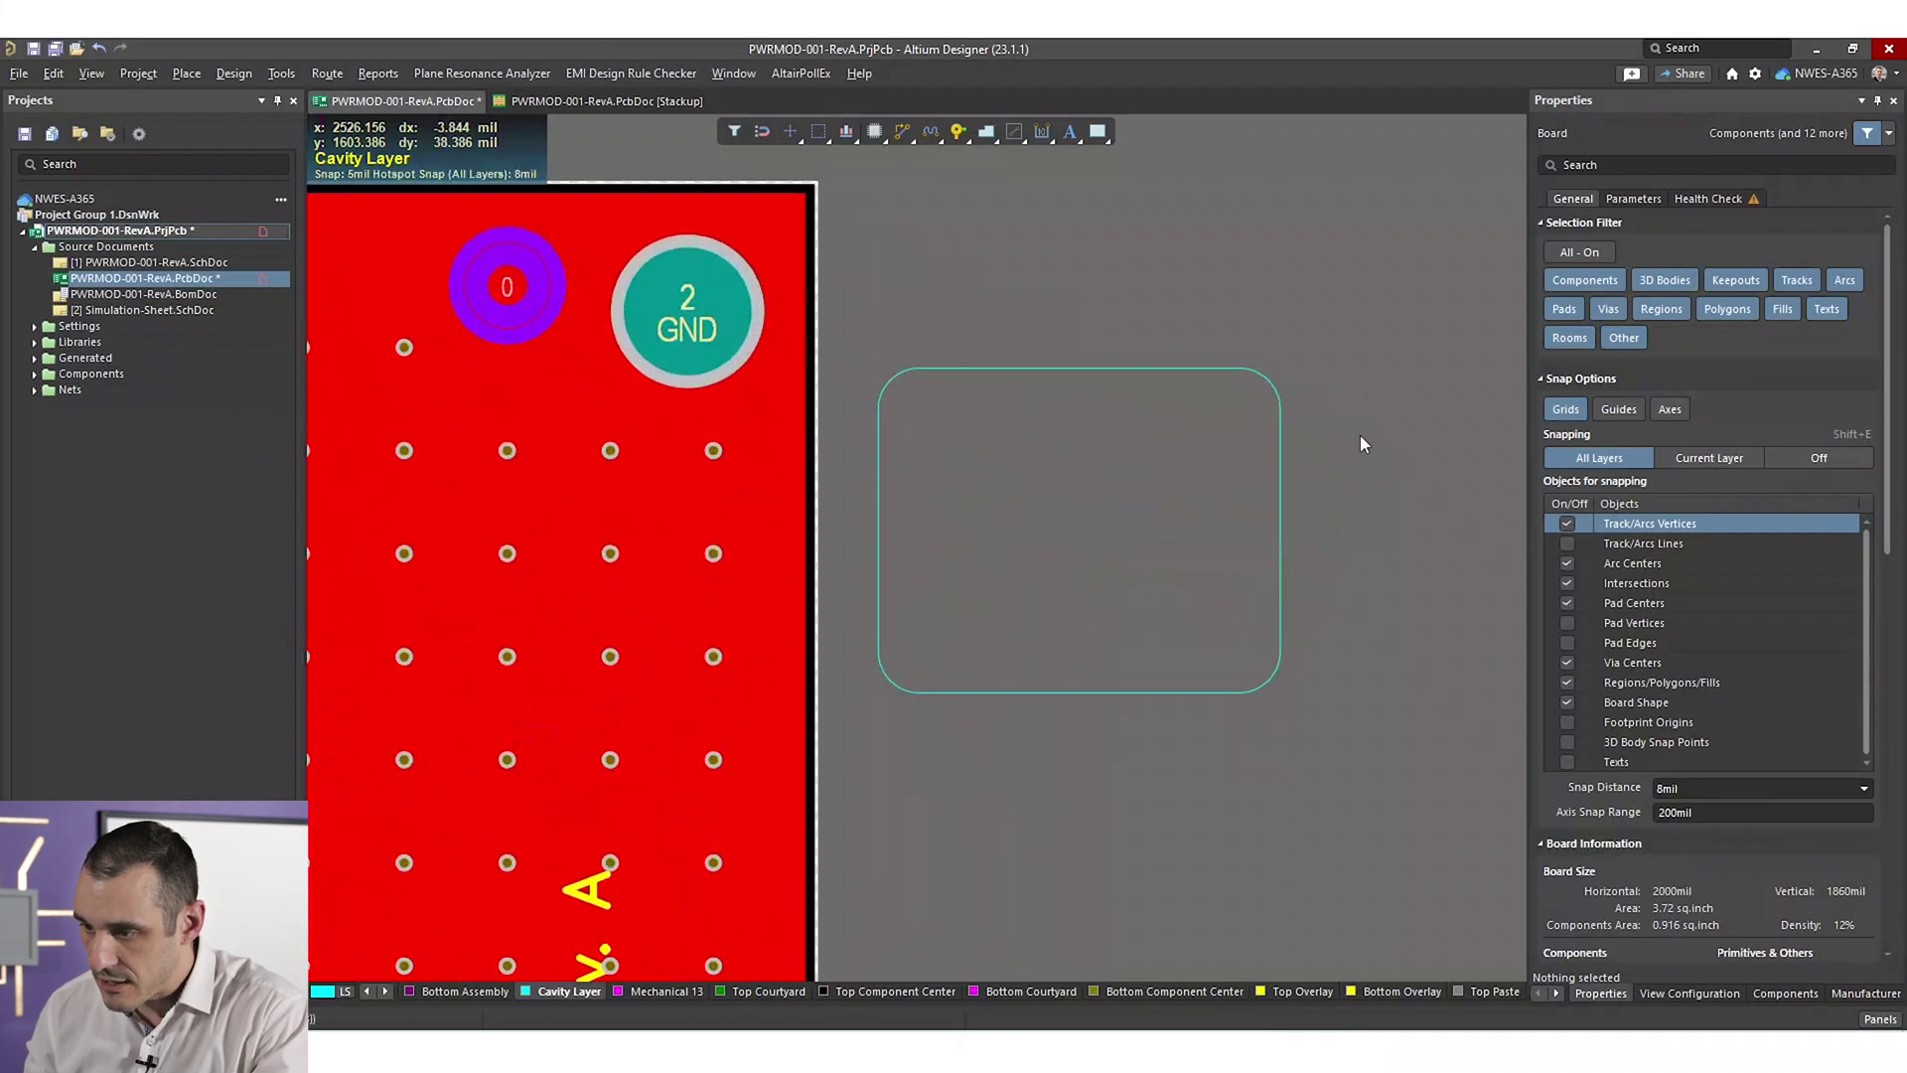
{"action": "left_click", "coordinate": [1116, 659]}
- Drag the cavity outline onto the board to frame the 4 × 3 via block at 1750mil, 1402.5mil
{"action": "left_click_drag", "start_coordinate": [1194, 545], "coordinate": [651, 777]}
{"action": "right_click_drag", "start_coordinate": [865, 732], "coordinate": [1179, 693]}
{"action": "scroll", "coordinate": [1179, 699], "scroll_direction": "up", "scroll_amount": 2, "text": "ctrl"}
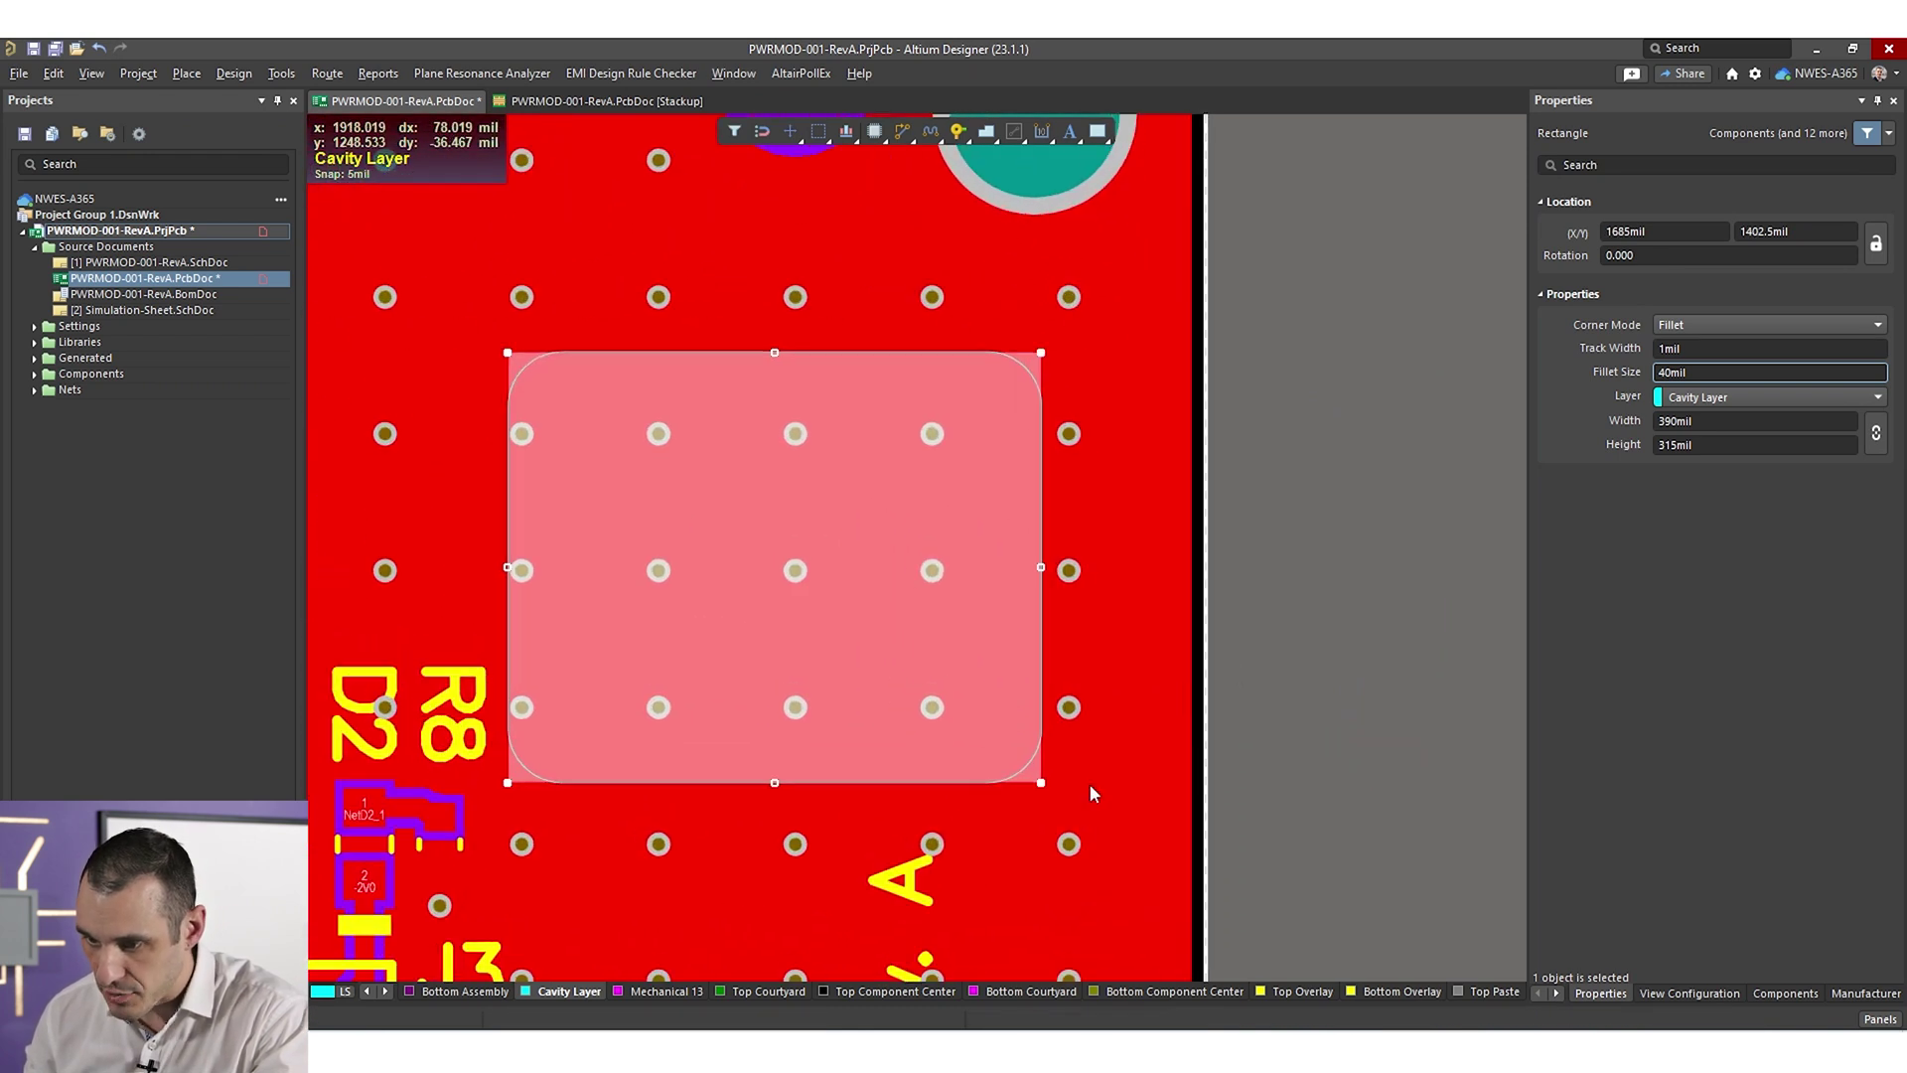
{"action": "left_click_drag", "start_coordinate": [967, 599], "coordinate": [1080, 727]}
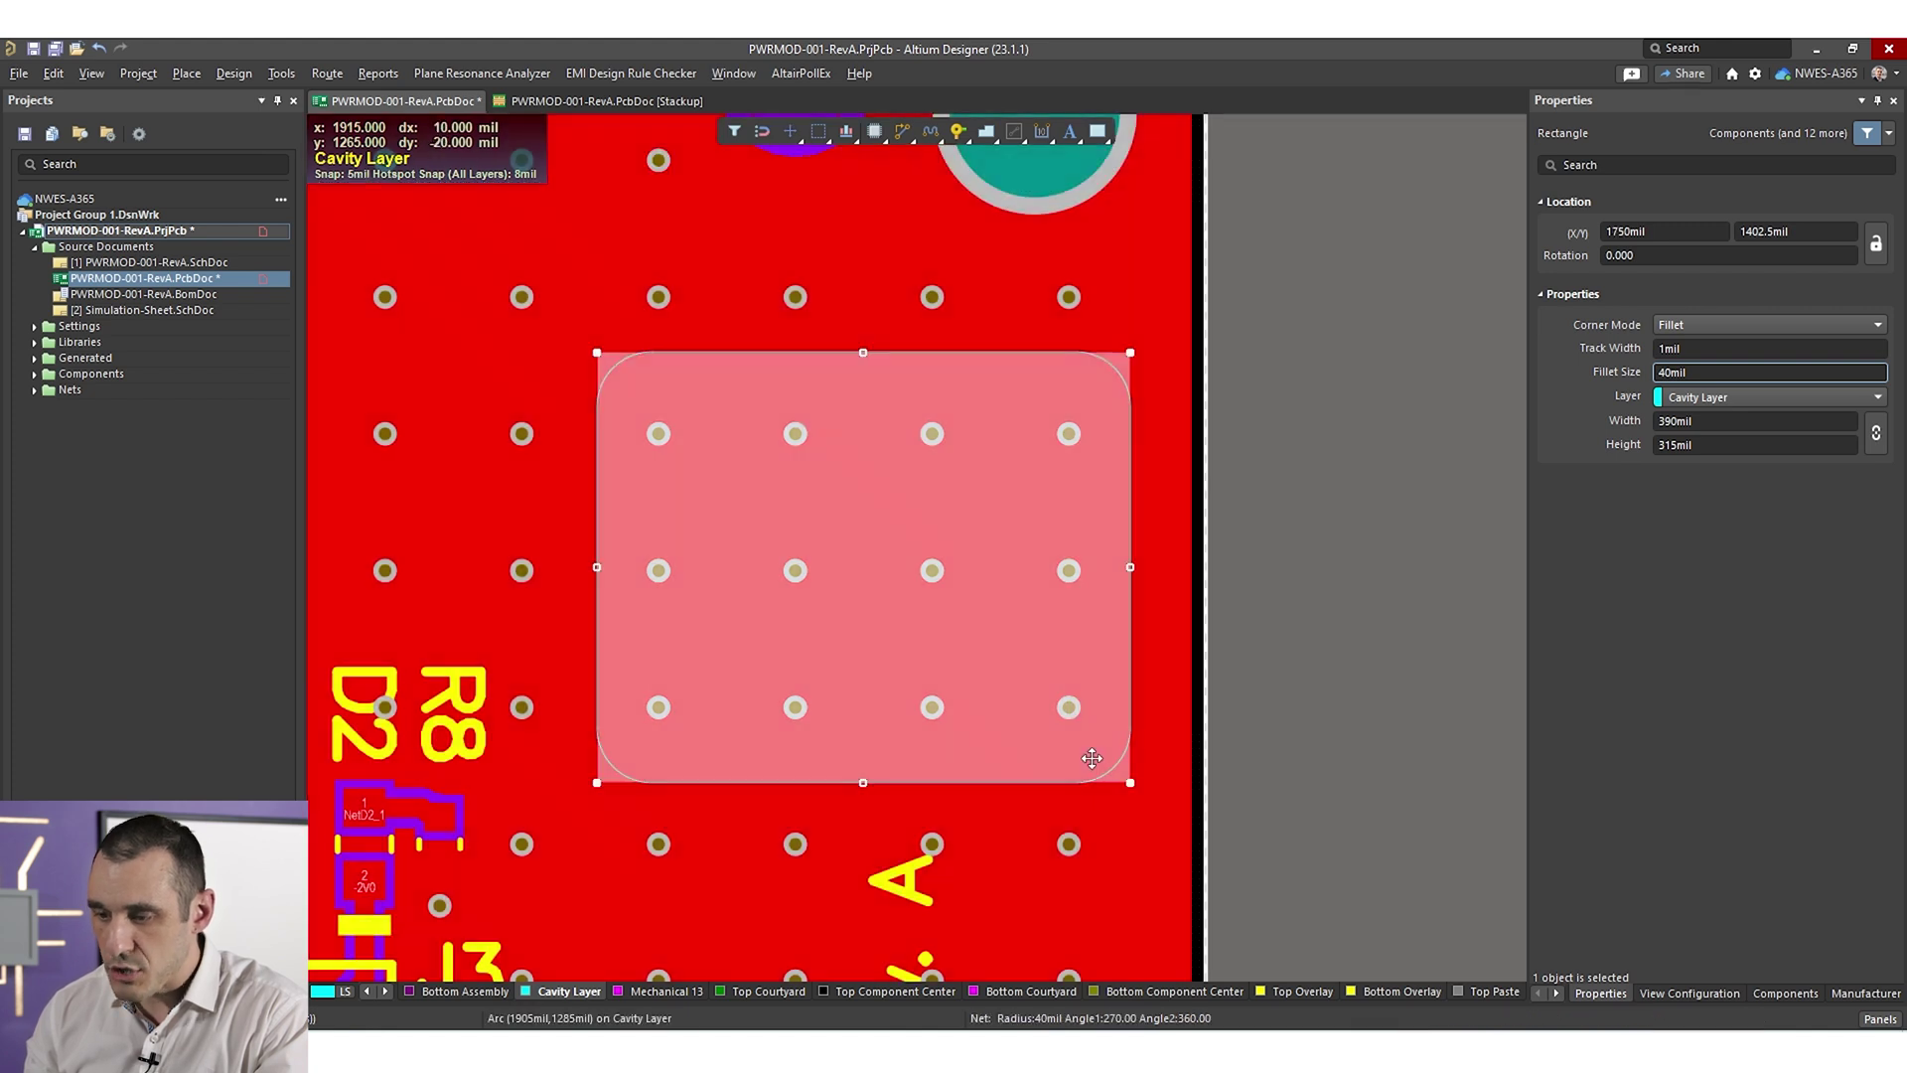
{"action": "left_click", "coordinate": [1421, 552]}
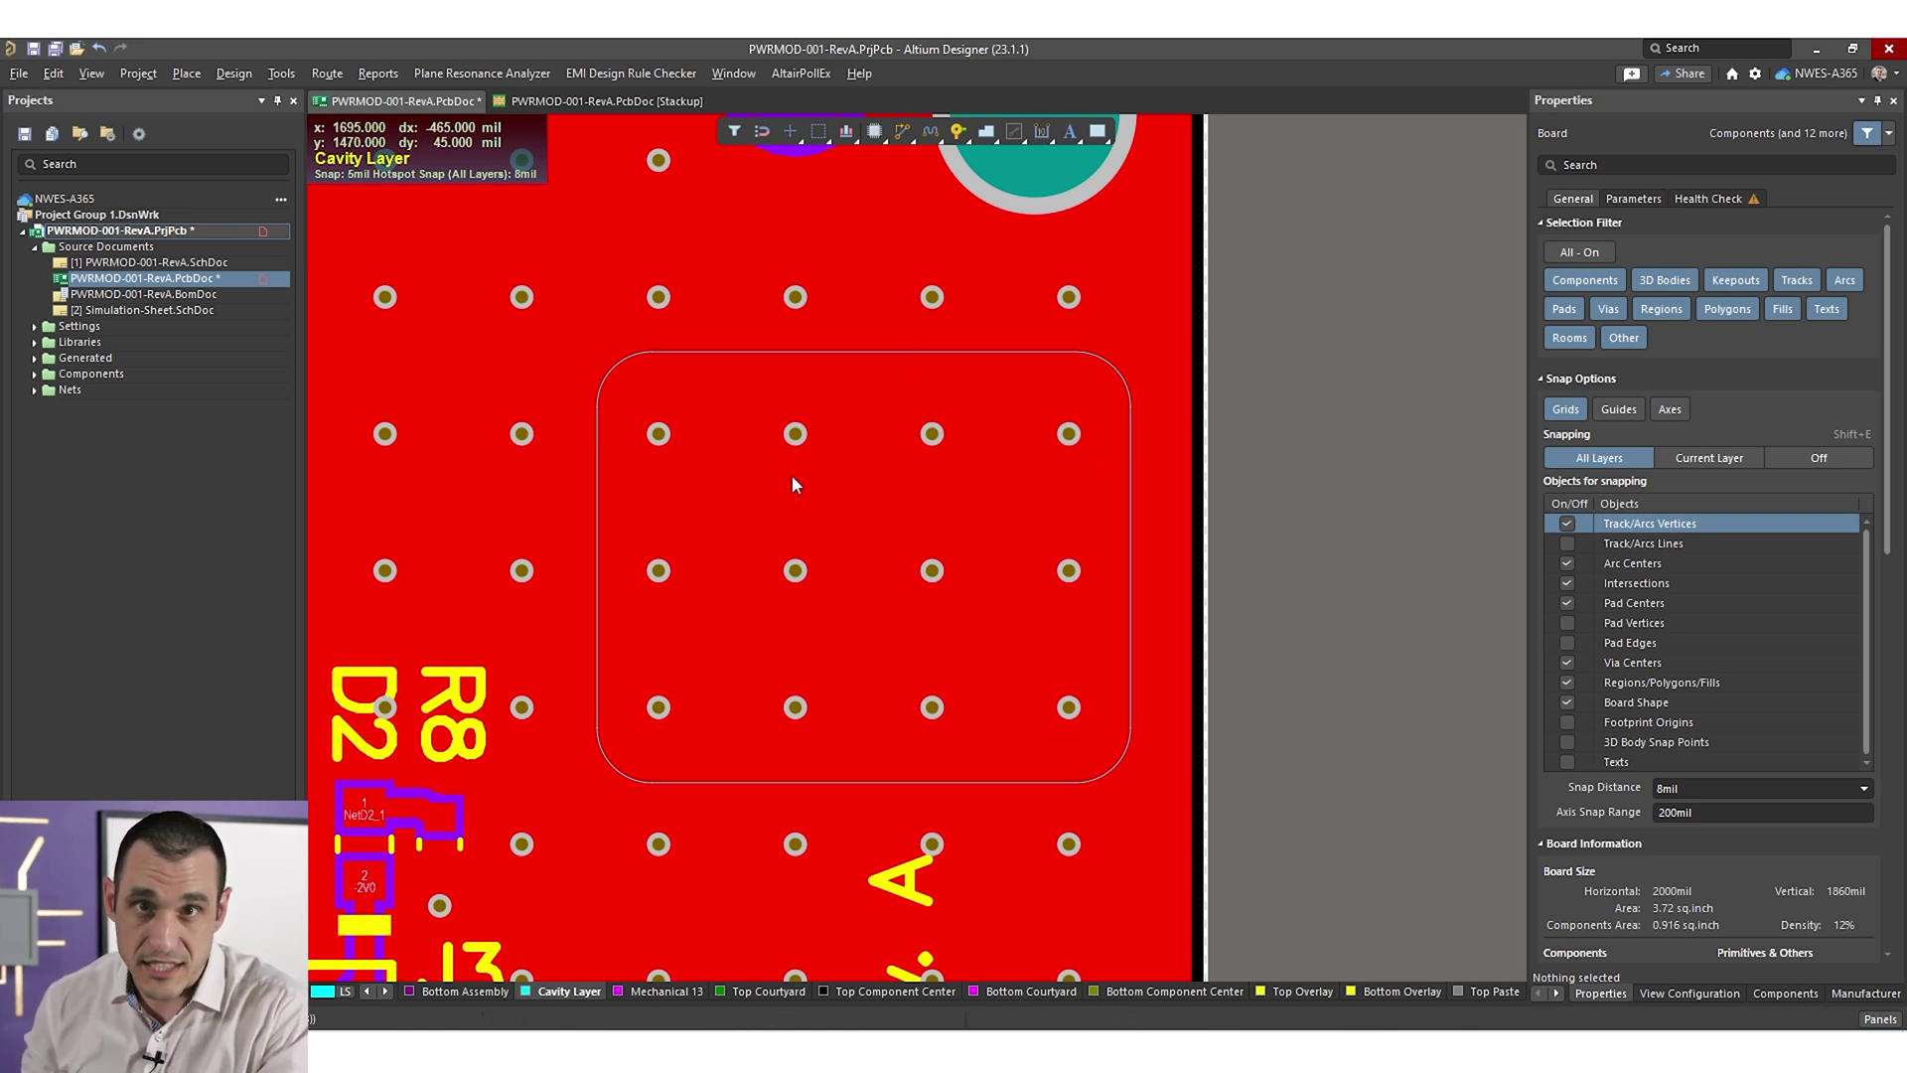
- Restrict selection to vias, select the GND vias inside the outline, and delete them
{"action": "left_click", "coordinate": [1608, 309], "text": "ctrl"}
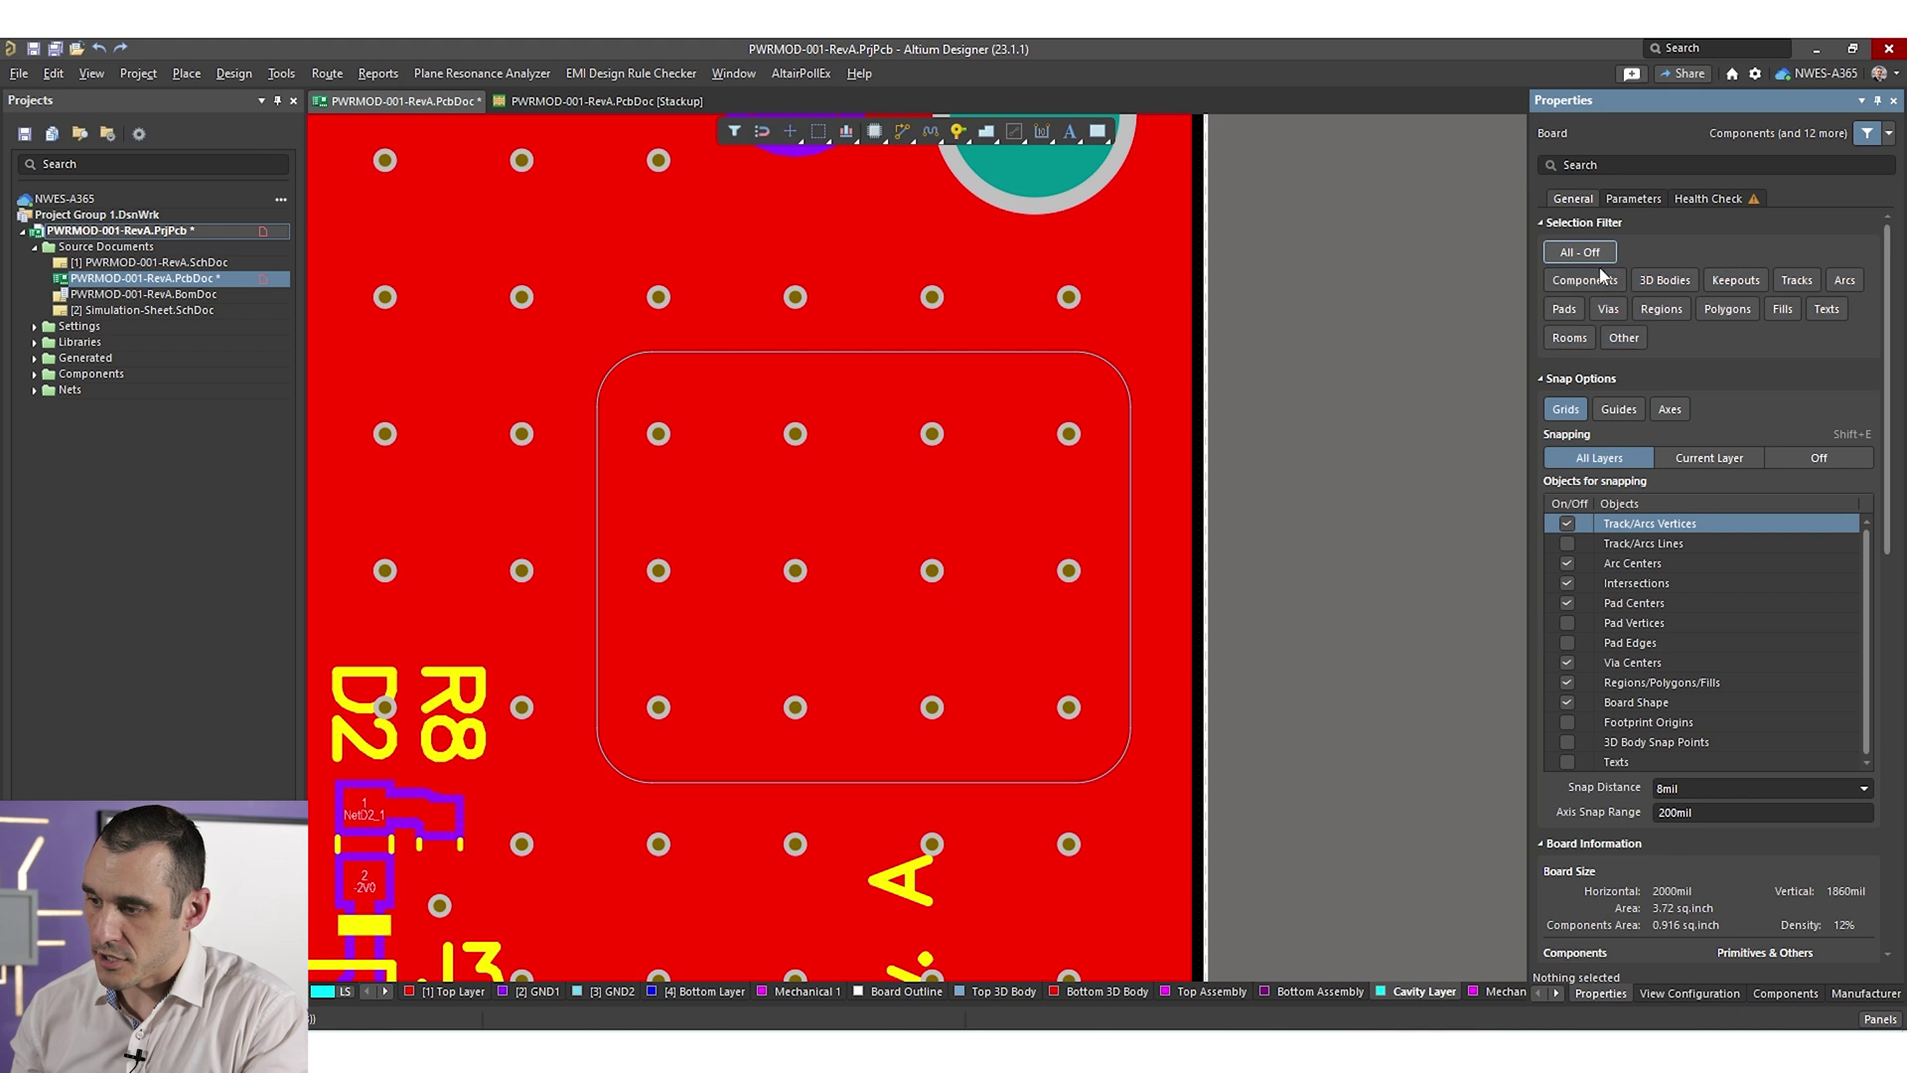
{"action": "left_click", "coordinate": [1063, 437]}
{"action": "left_click", "coordinate": [1068, 576], "text": "shift"}
{"action": "left_click", "coordinate": [1072, 708], "text": "shift"}
{"action": "left_click", "coordinate": [932, 707], "text": "shift"}
{"action": "left_click", "coordinate": [932, 437], "text": "shift"}
{"action": "left_click", "coordinate": [931, 572], "text": "shift"}
{"action": "left_click", "coordinate": [795, 572], "text": "shift"}
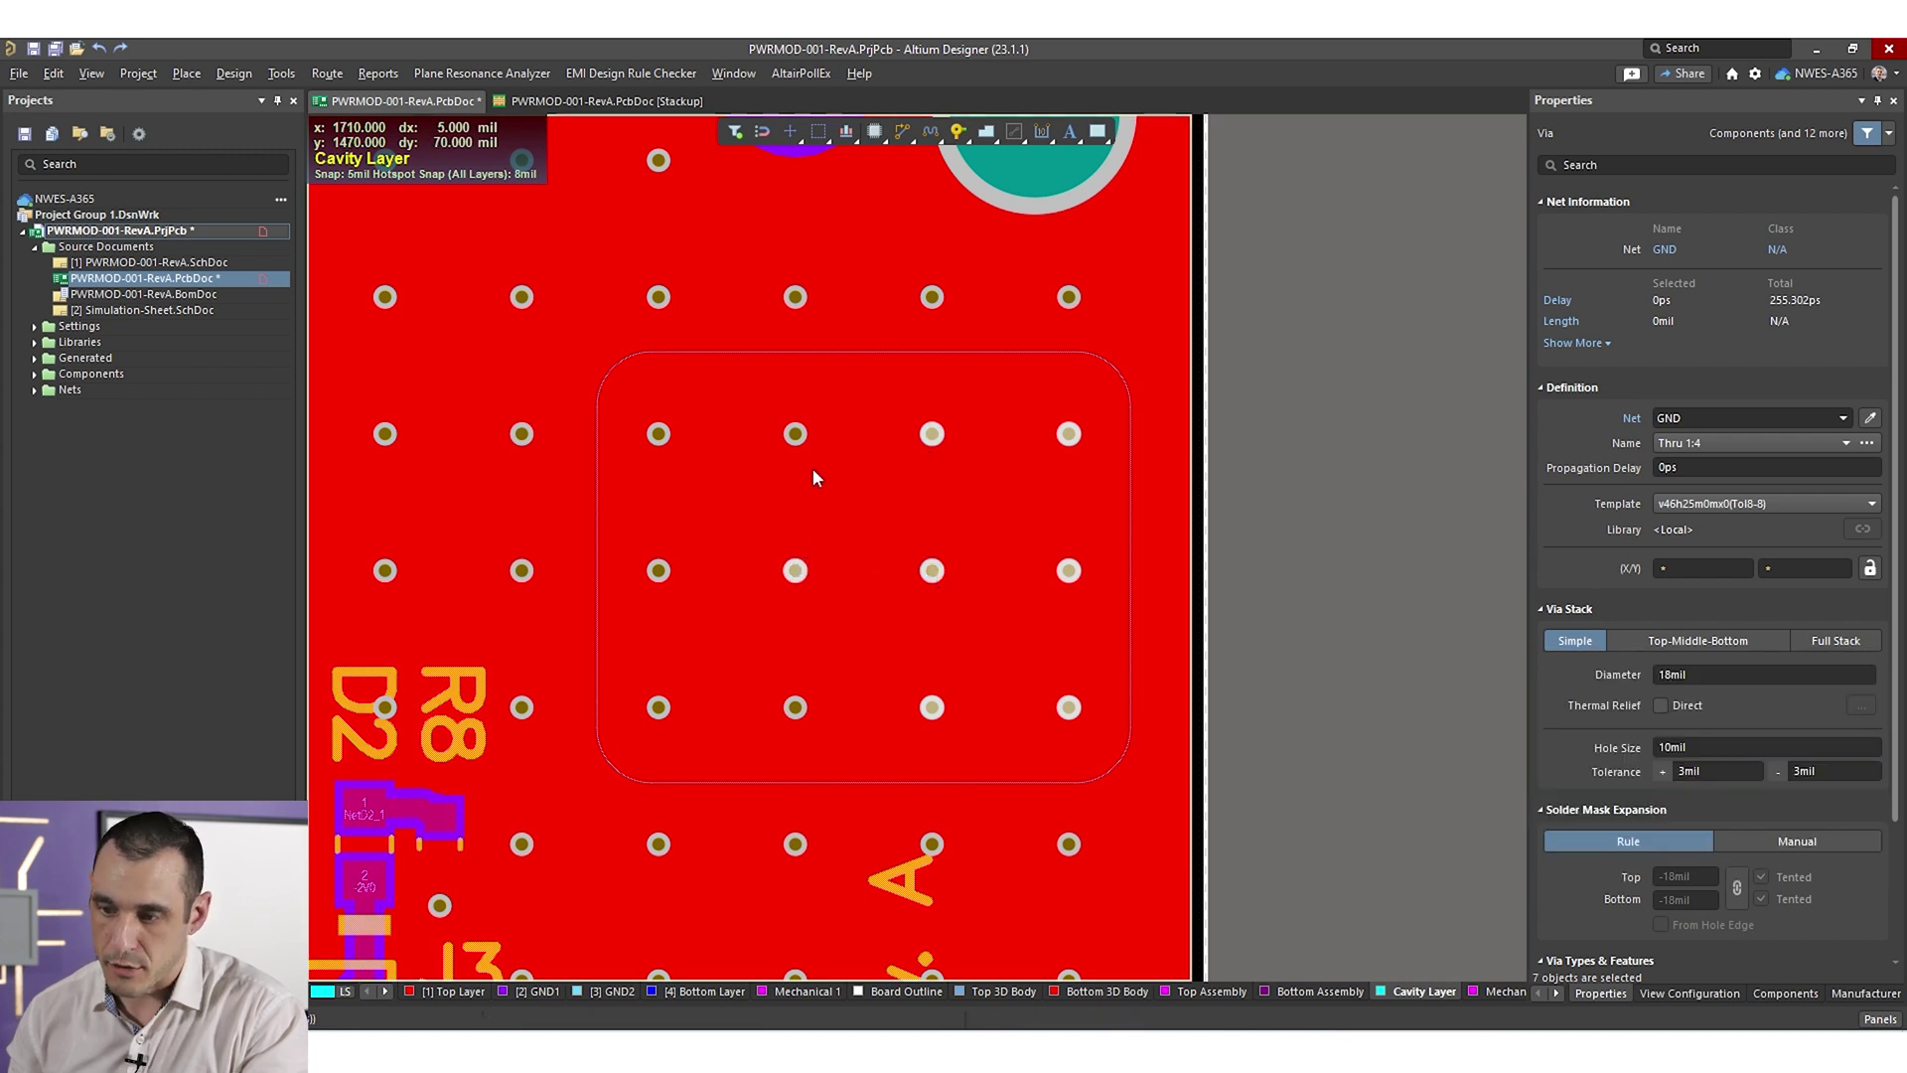
{"action": "left_click", "coordinate": [796, 437], "text": "shift"}
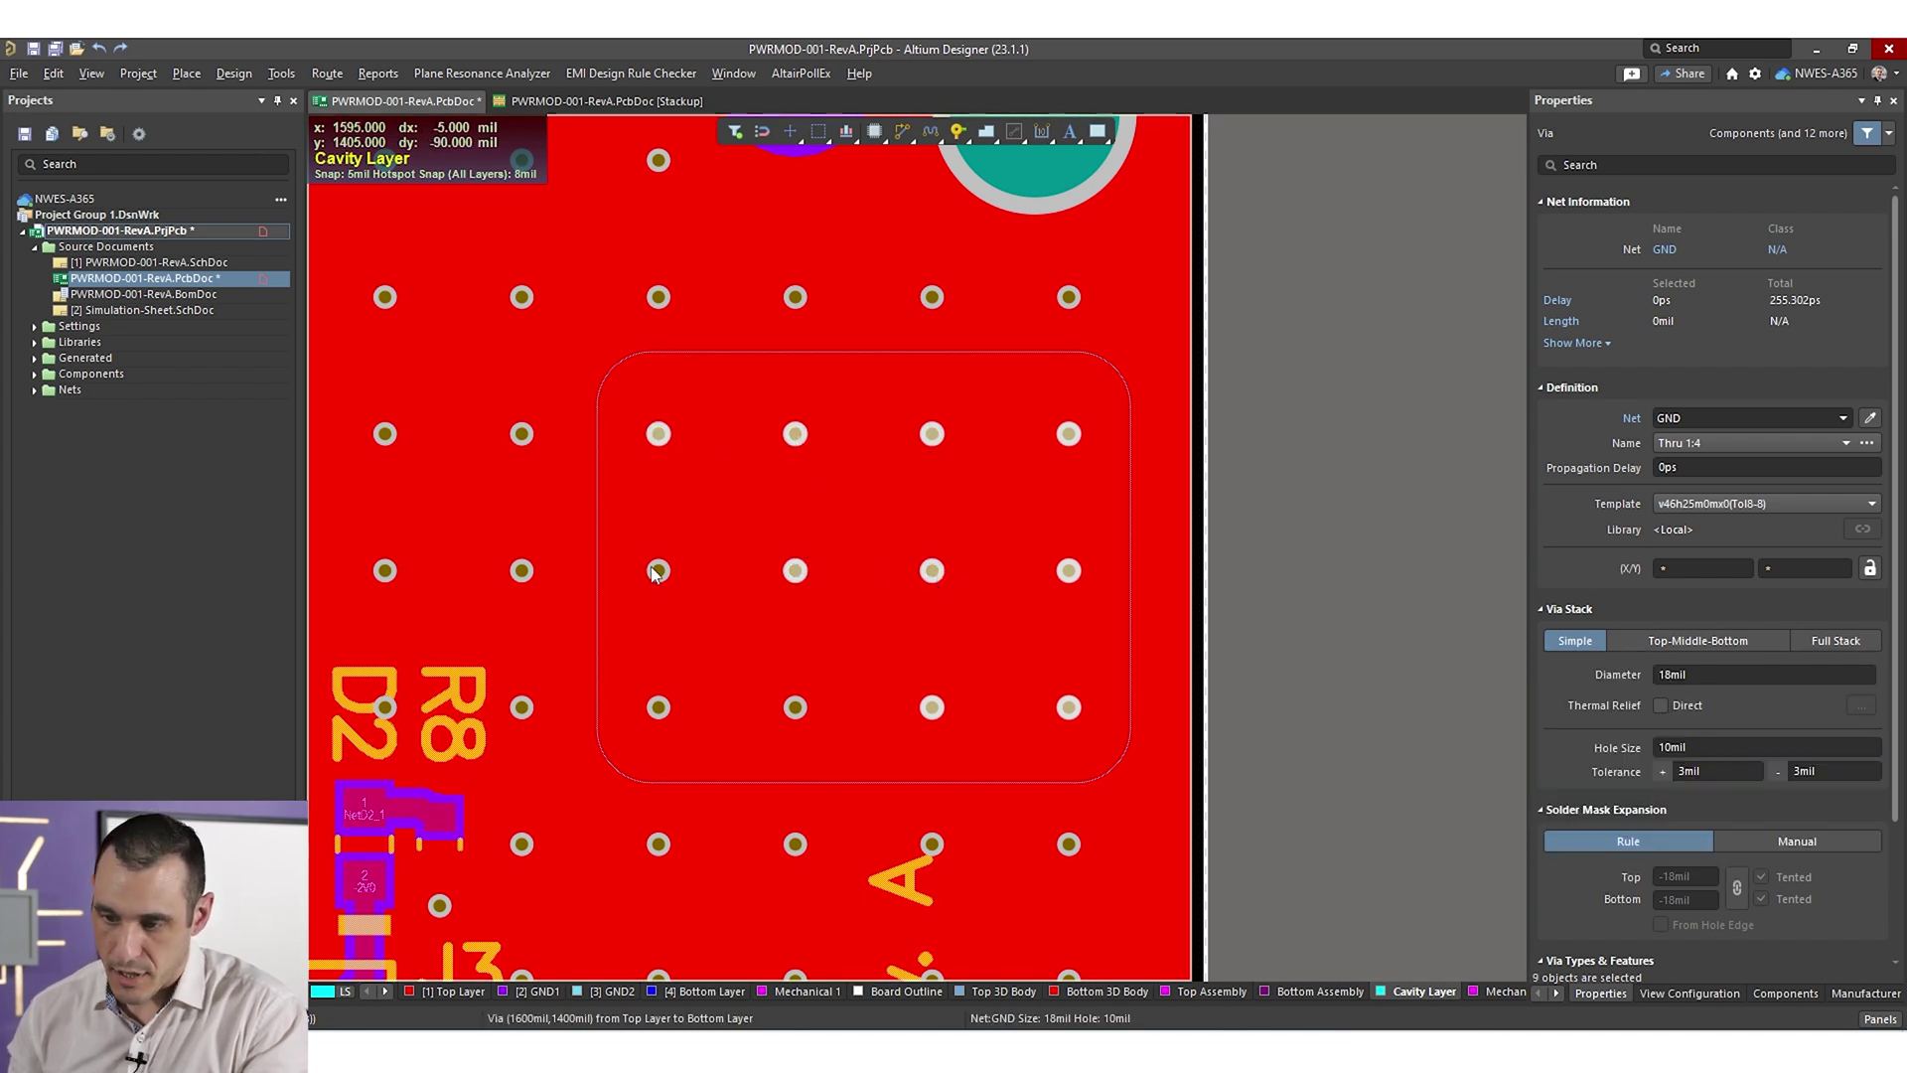
{"action": "left_click", "coordinate": [659, 706], "text": "shift"}
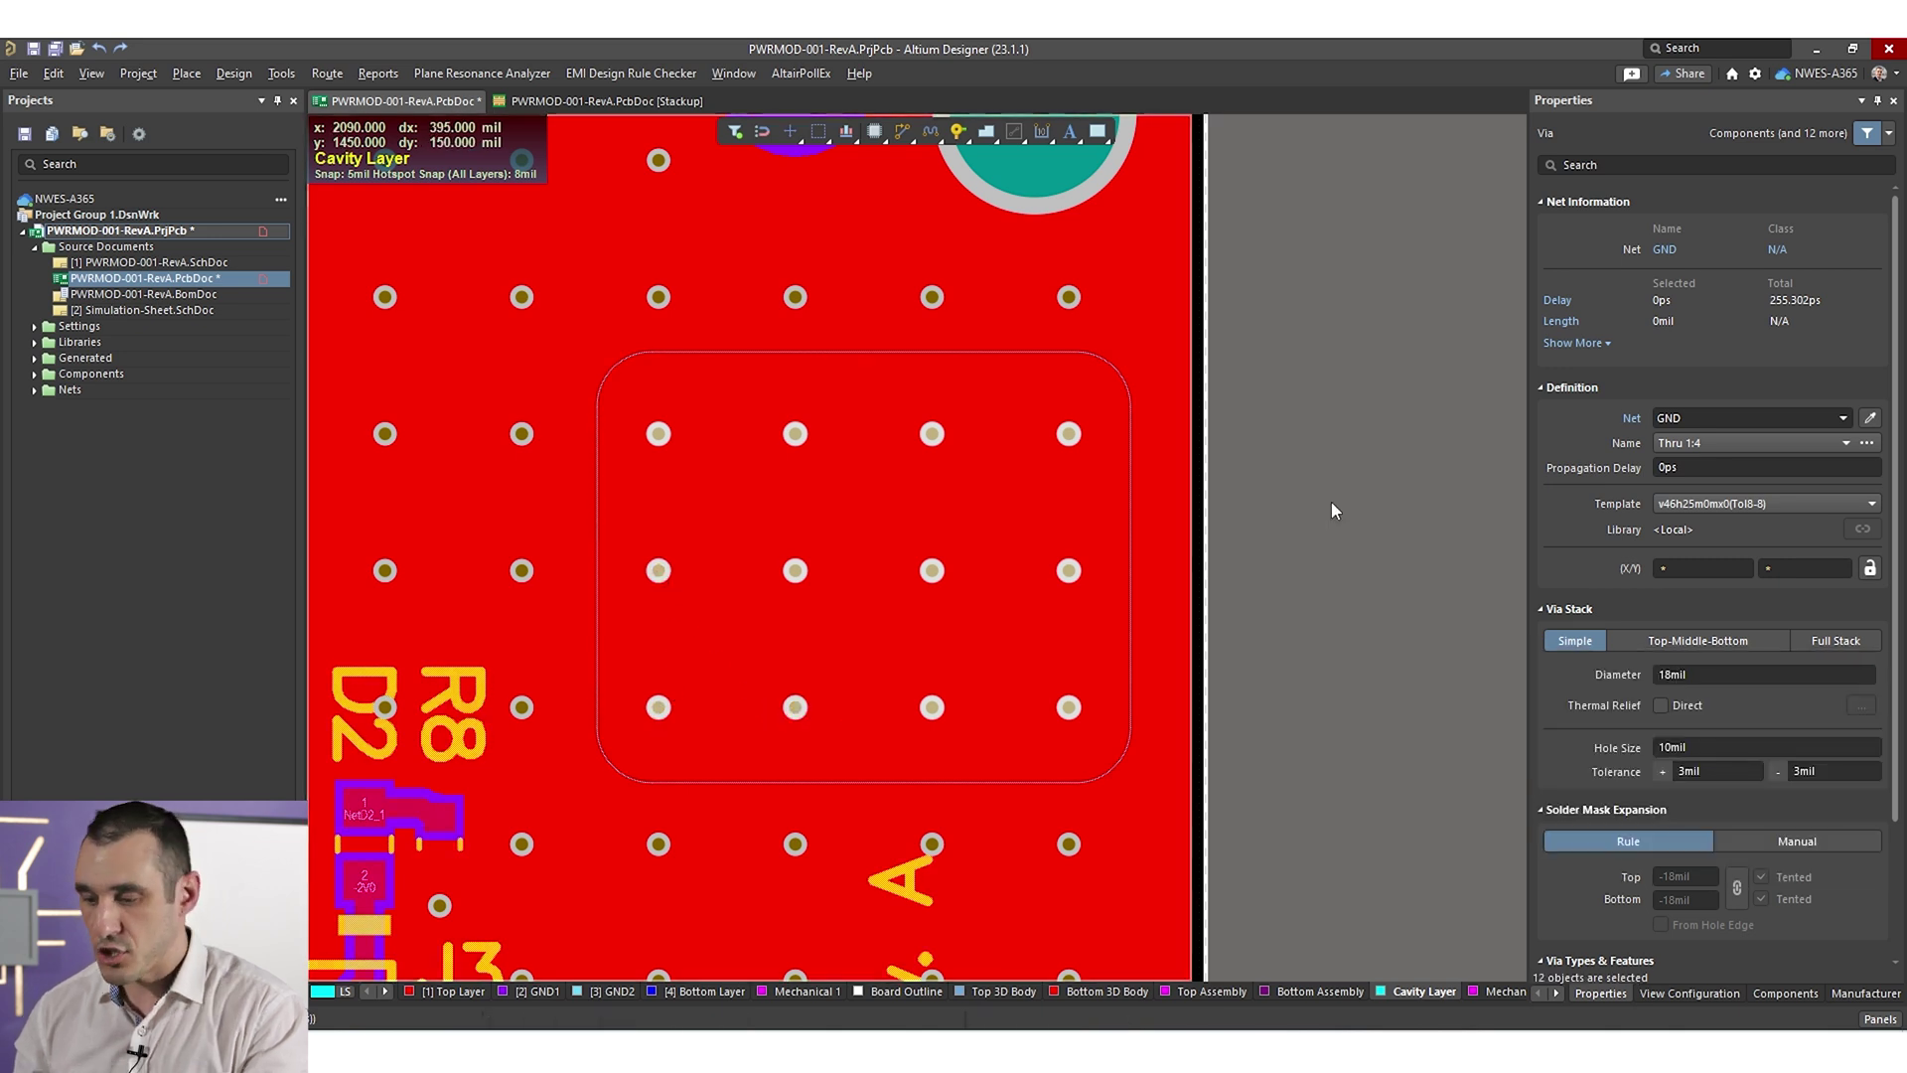
{"action": "key", "text": "Delete"}
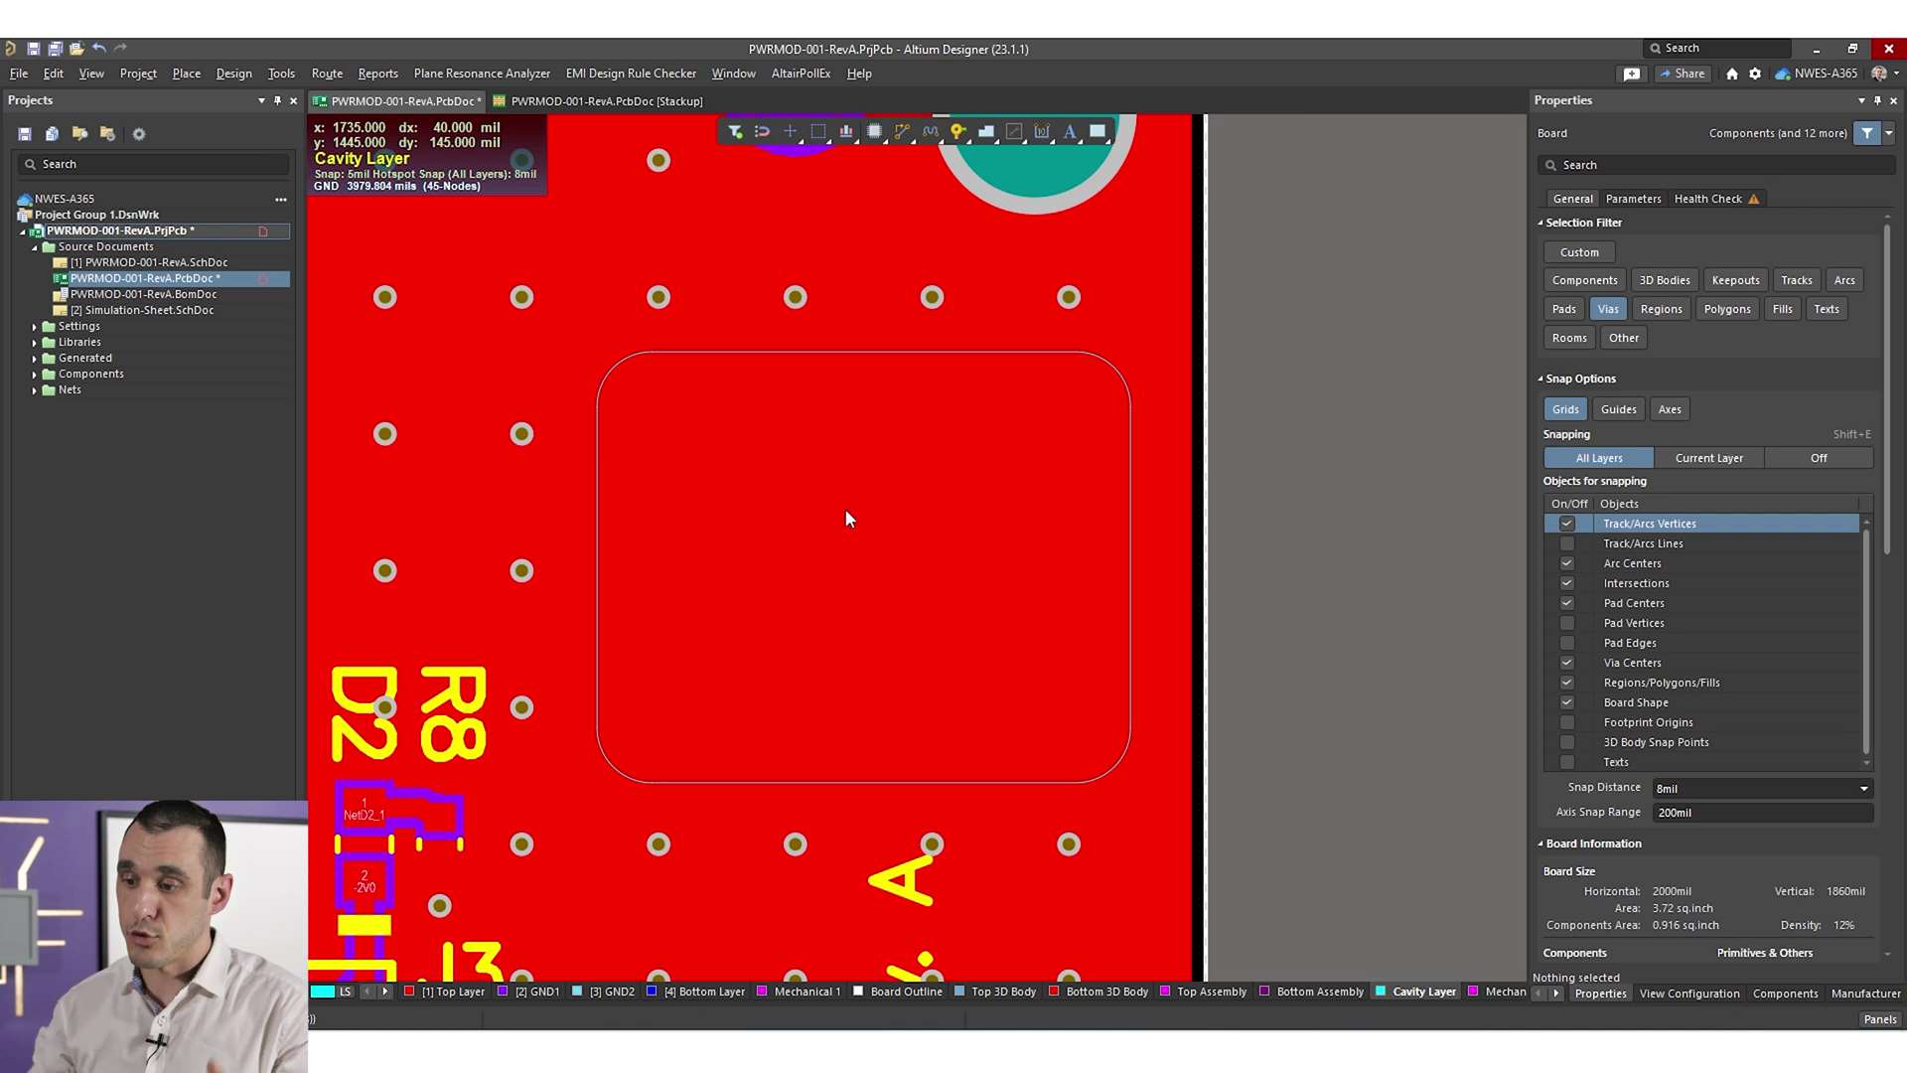
{"action": "left_click", "coordinate": [1589, 256]}
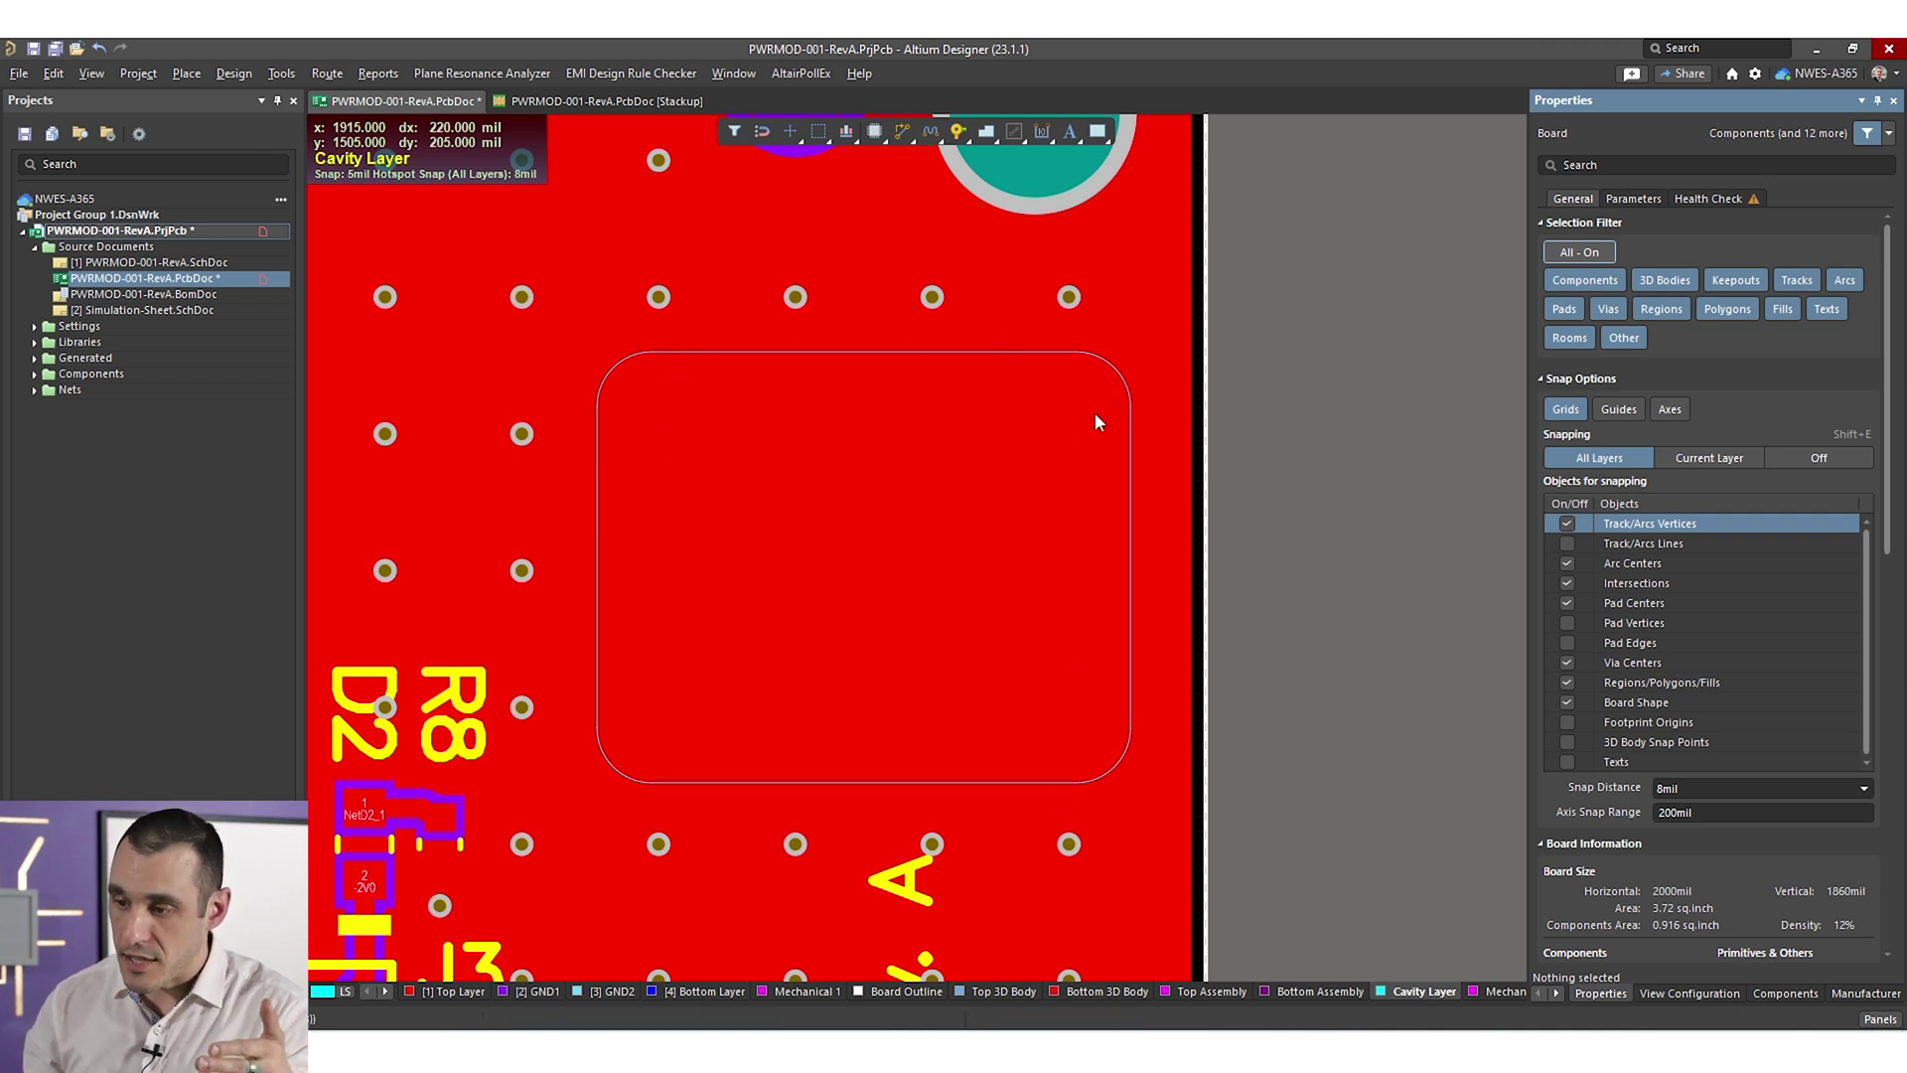
{"action": "left_click", "coordinate": [1074, 351]}
{"action": "left_click", "coordinate": [541, 991]}
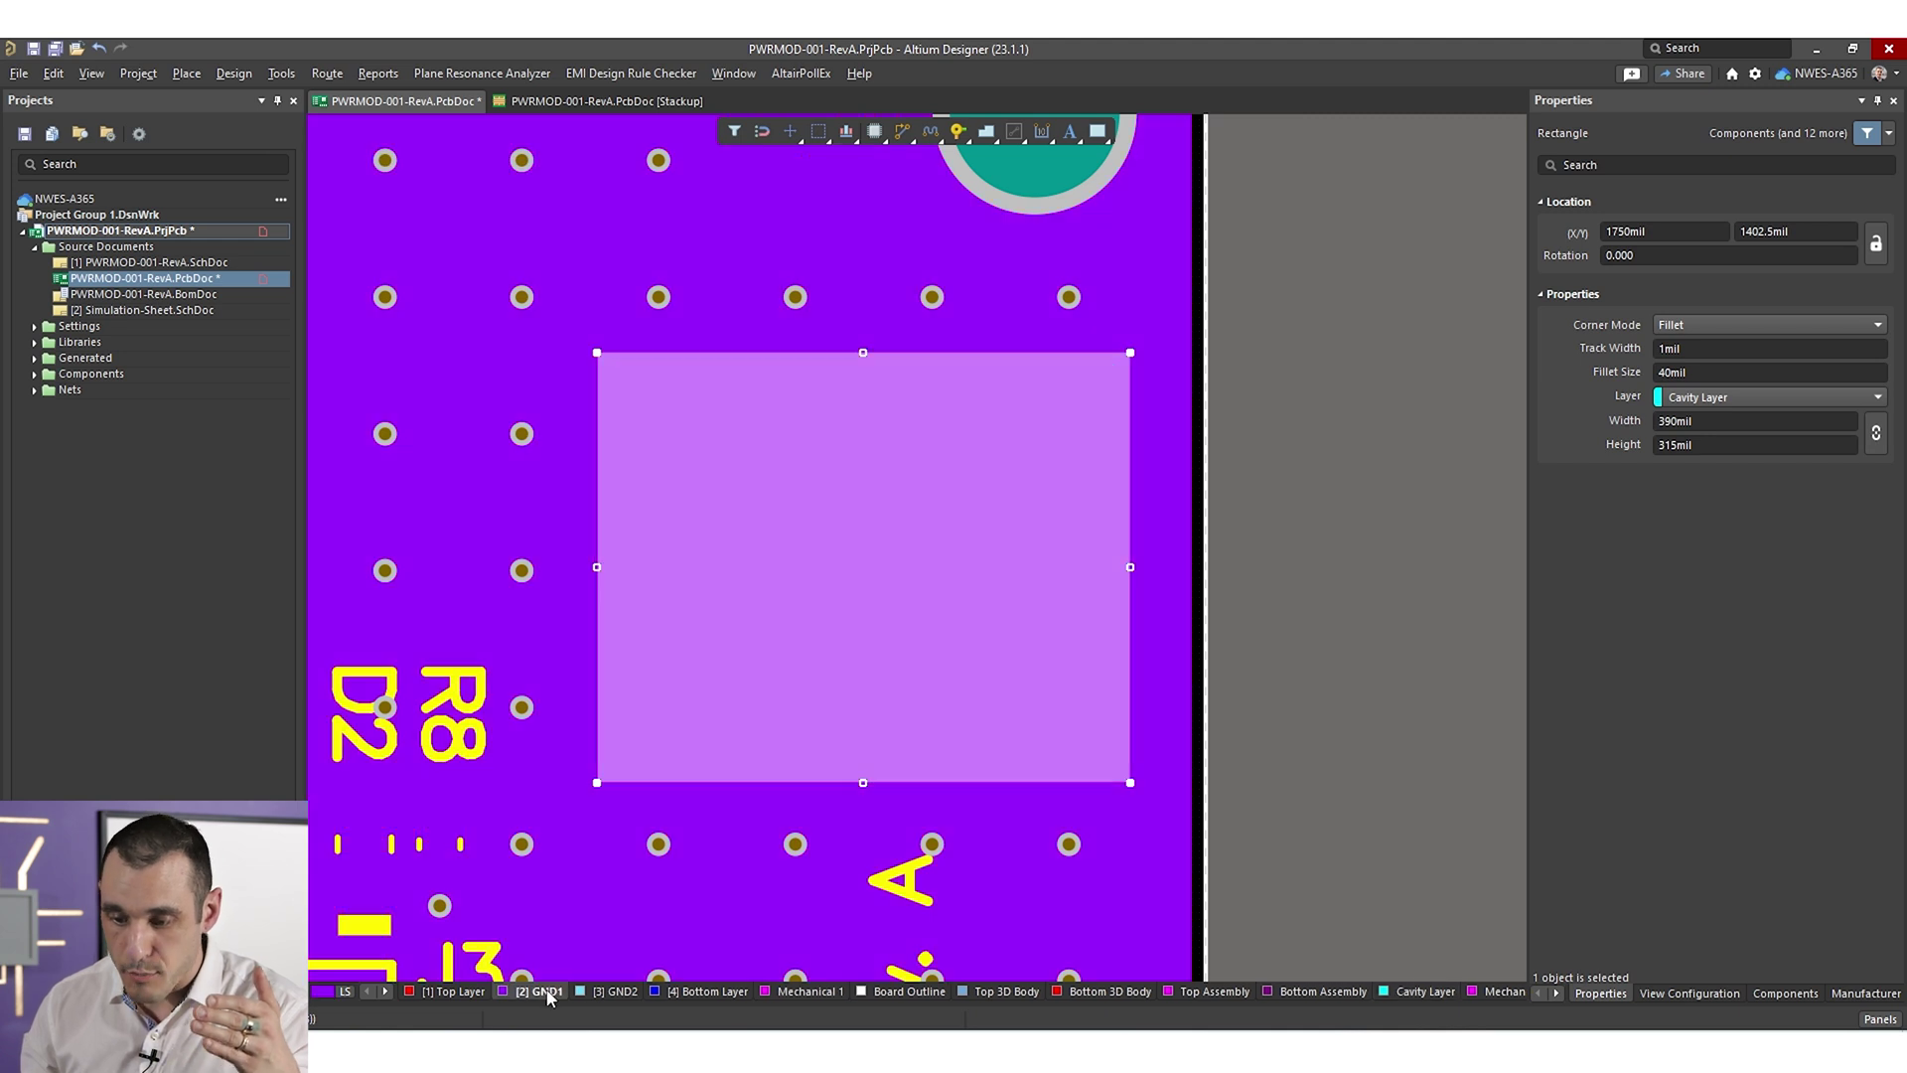
{"action": "left_click", "coordinate": [604, 991]}
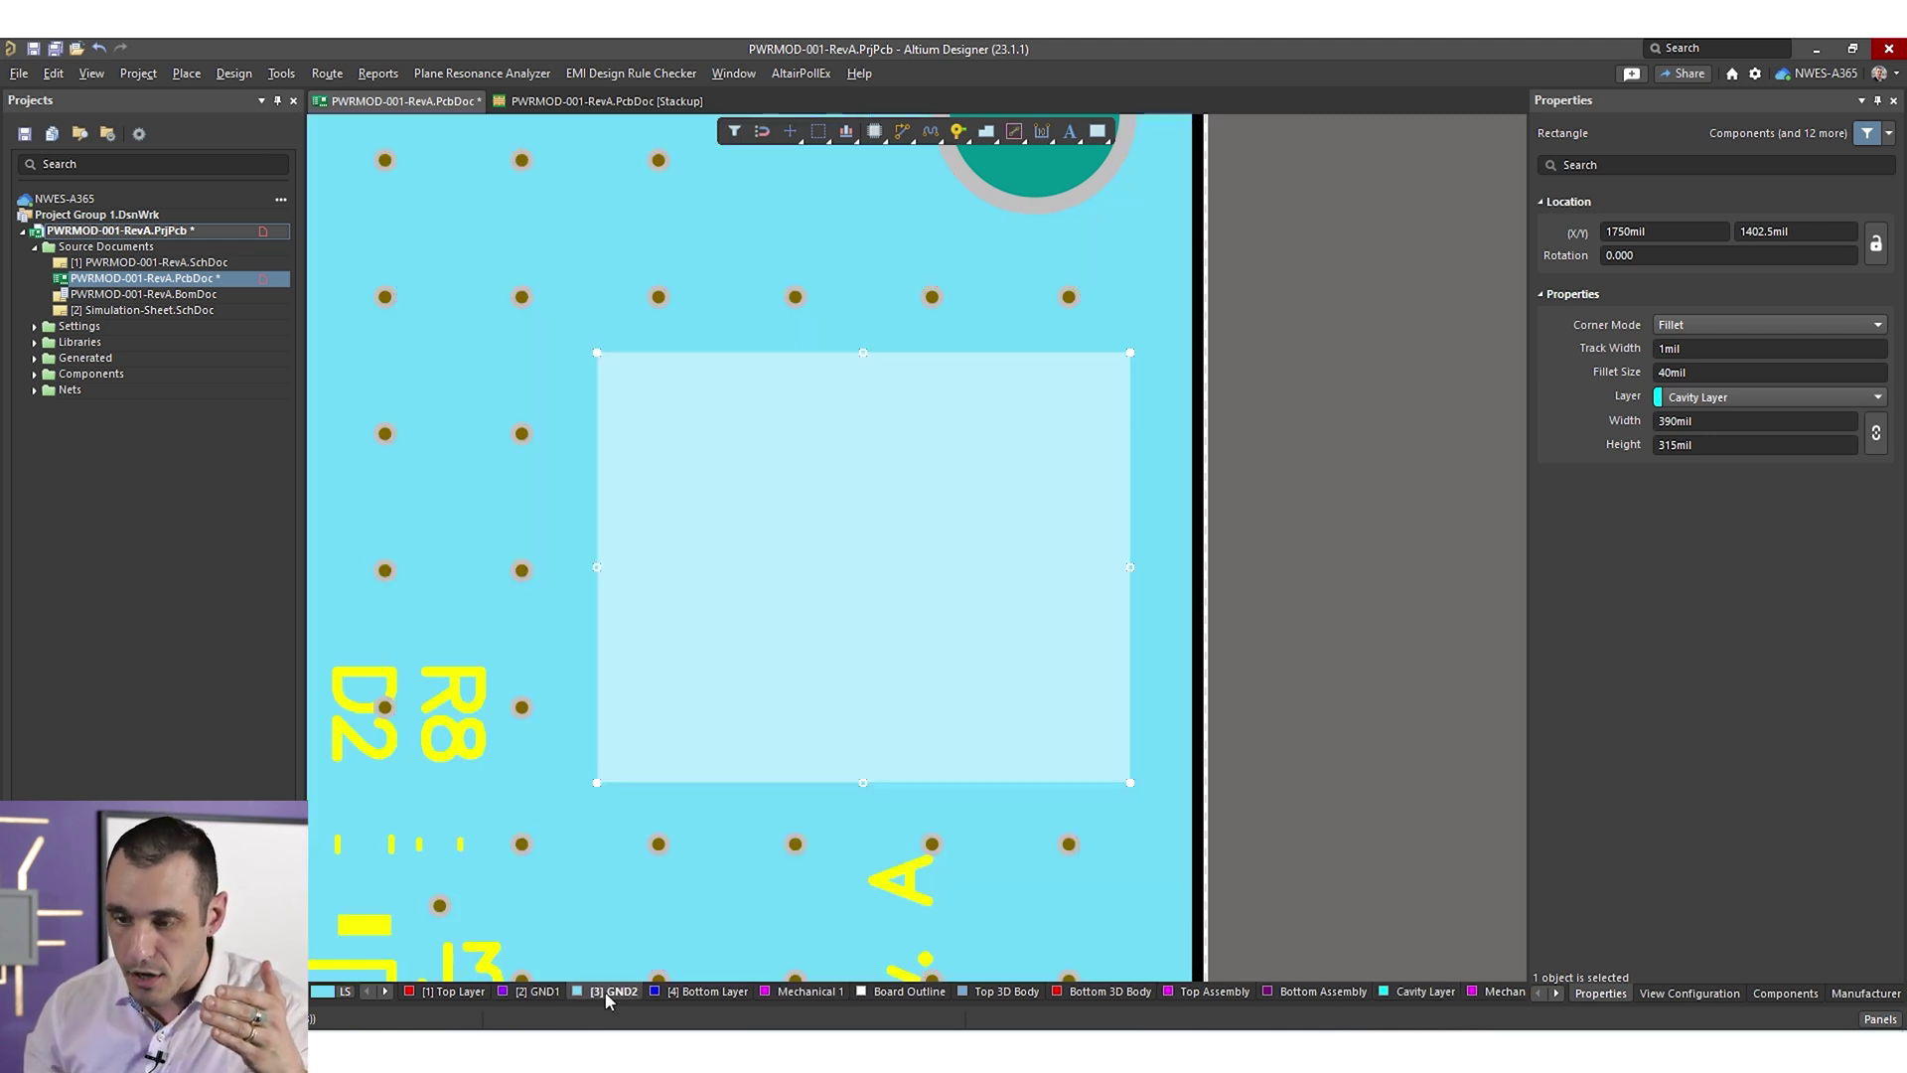
{"action": "left_click", "coordinate": [459, 992]}
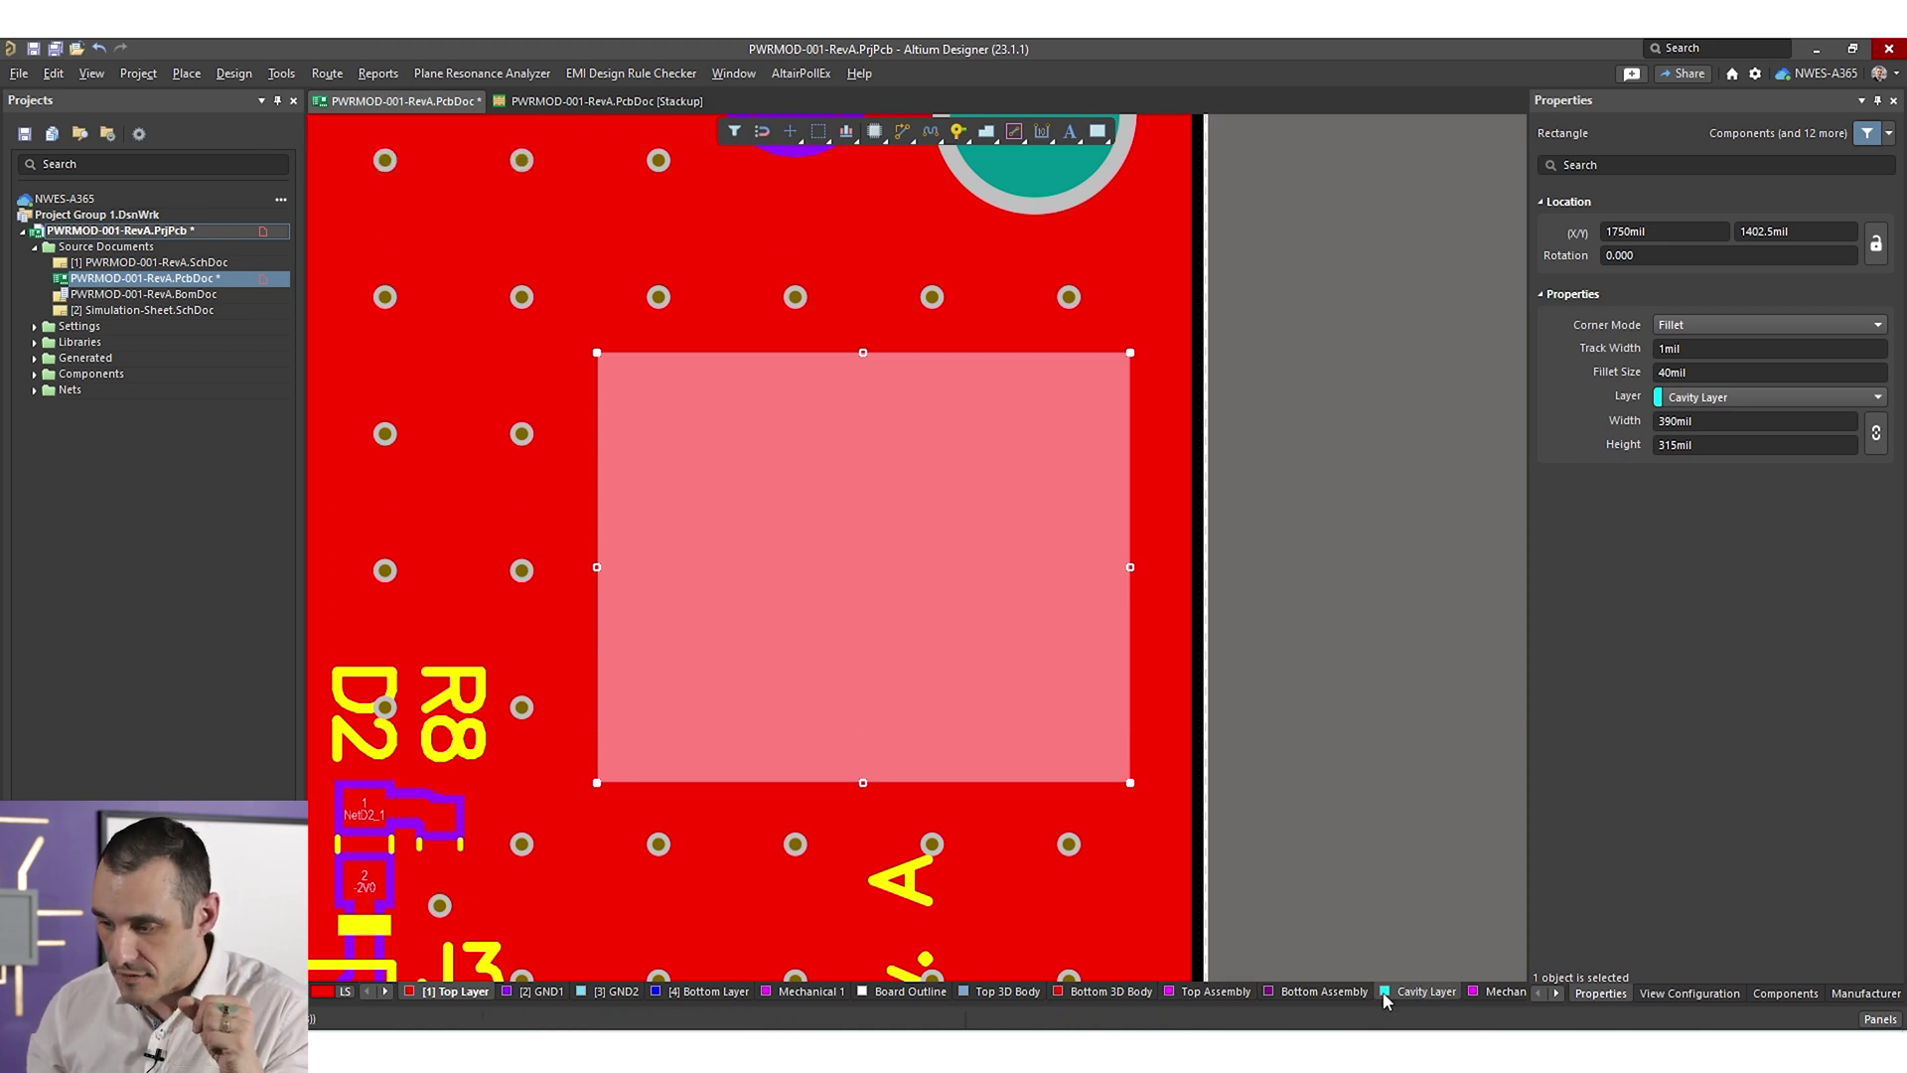
{"action": "left_click", "coordinate": [1423, 991]}
{"action": "left_click", "coordinate": [1329, 400]}
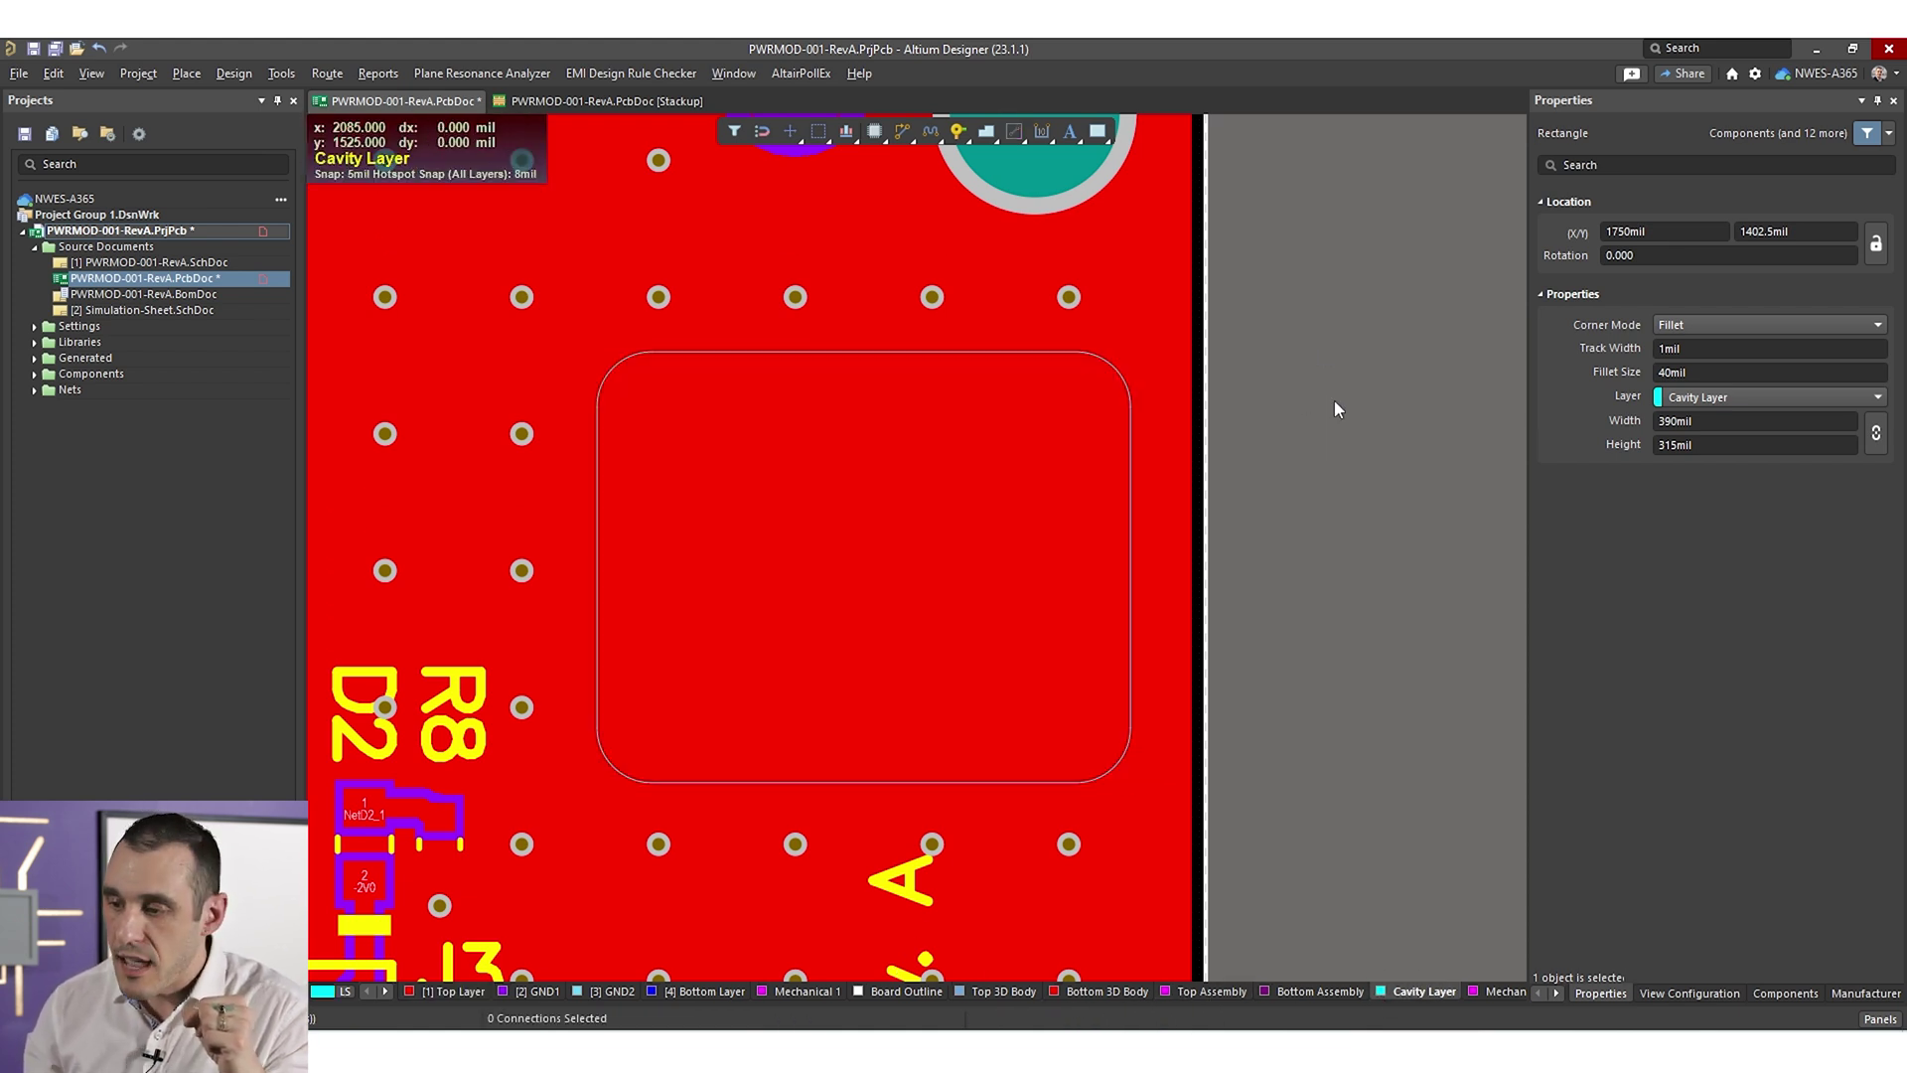
{"action": "left_click", "coordinate": [1111, 372]}
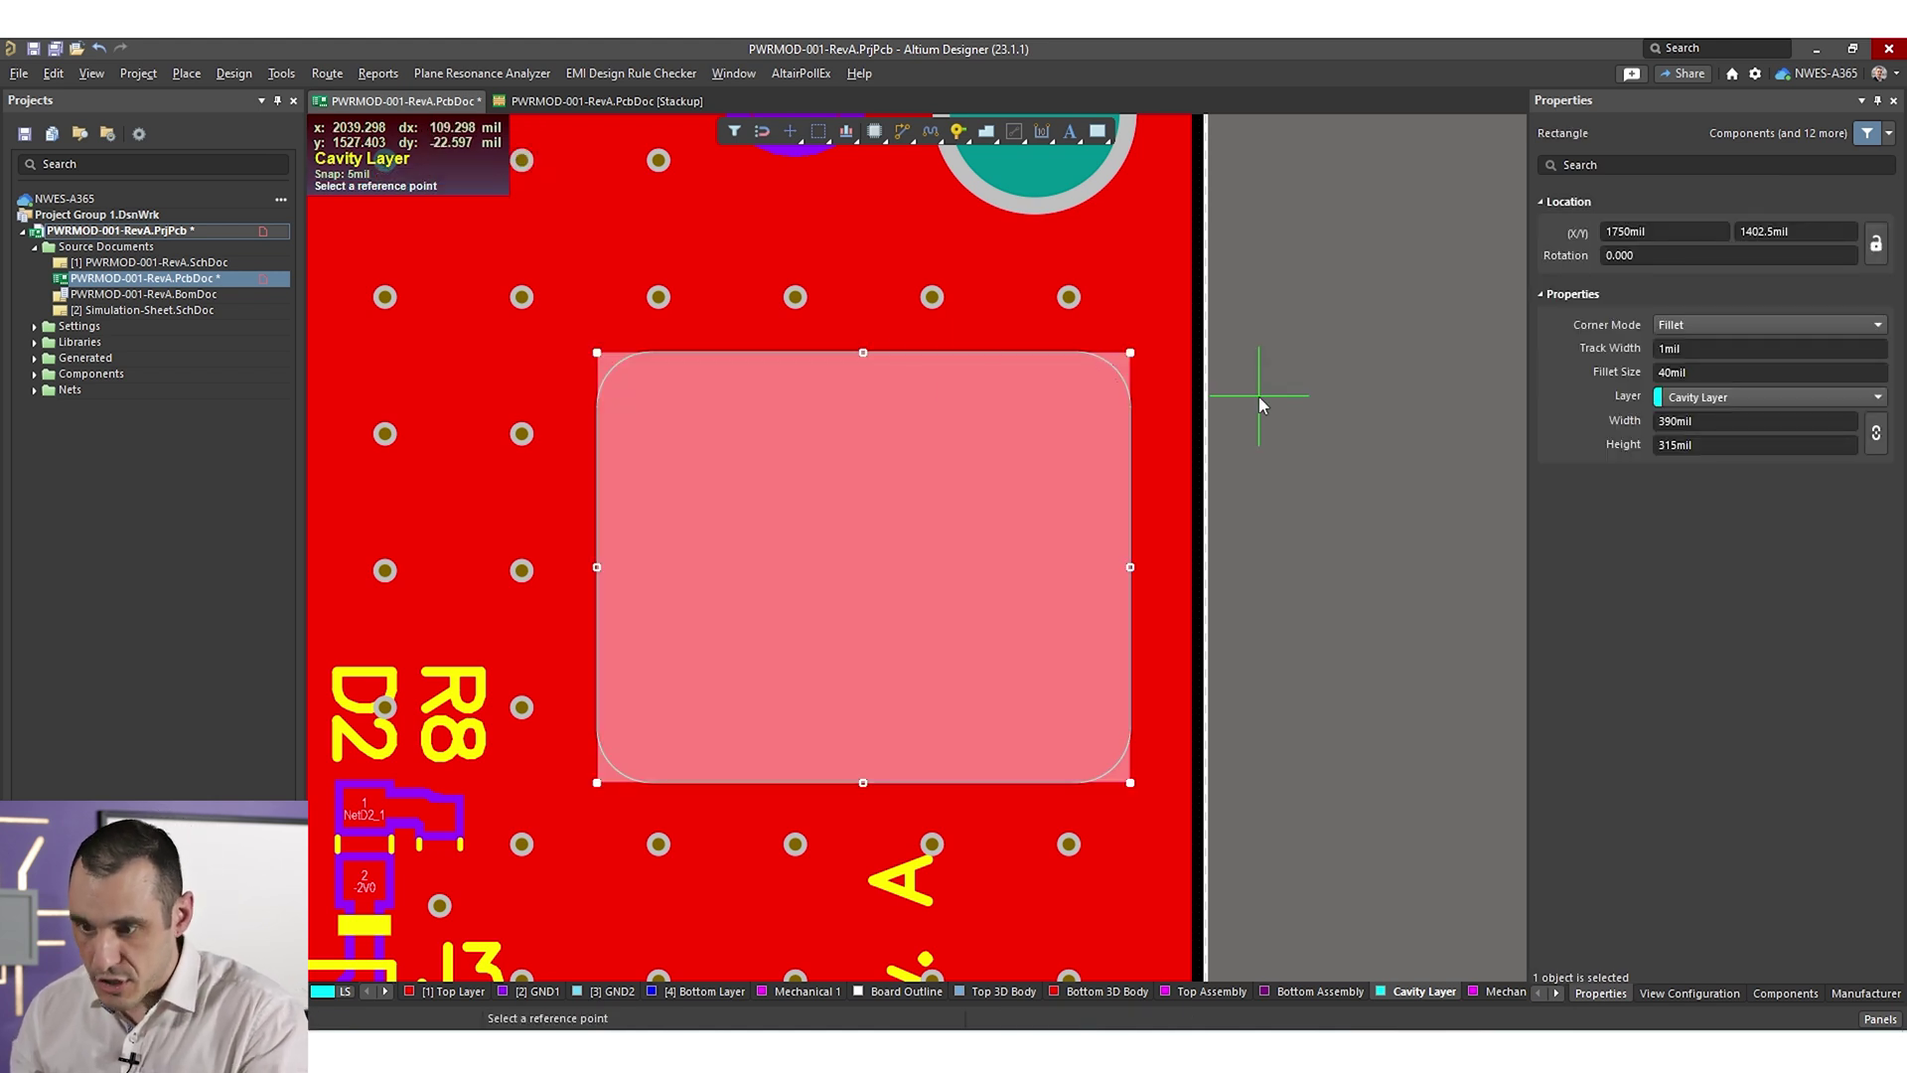
{"action": "left_click", "coordinate": [1422, 396]}
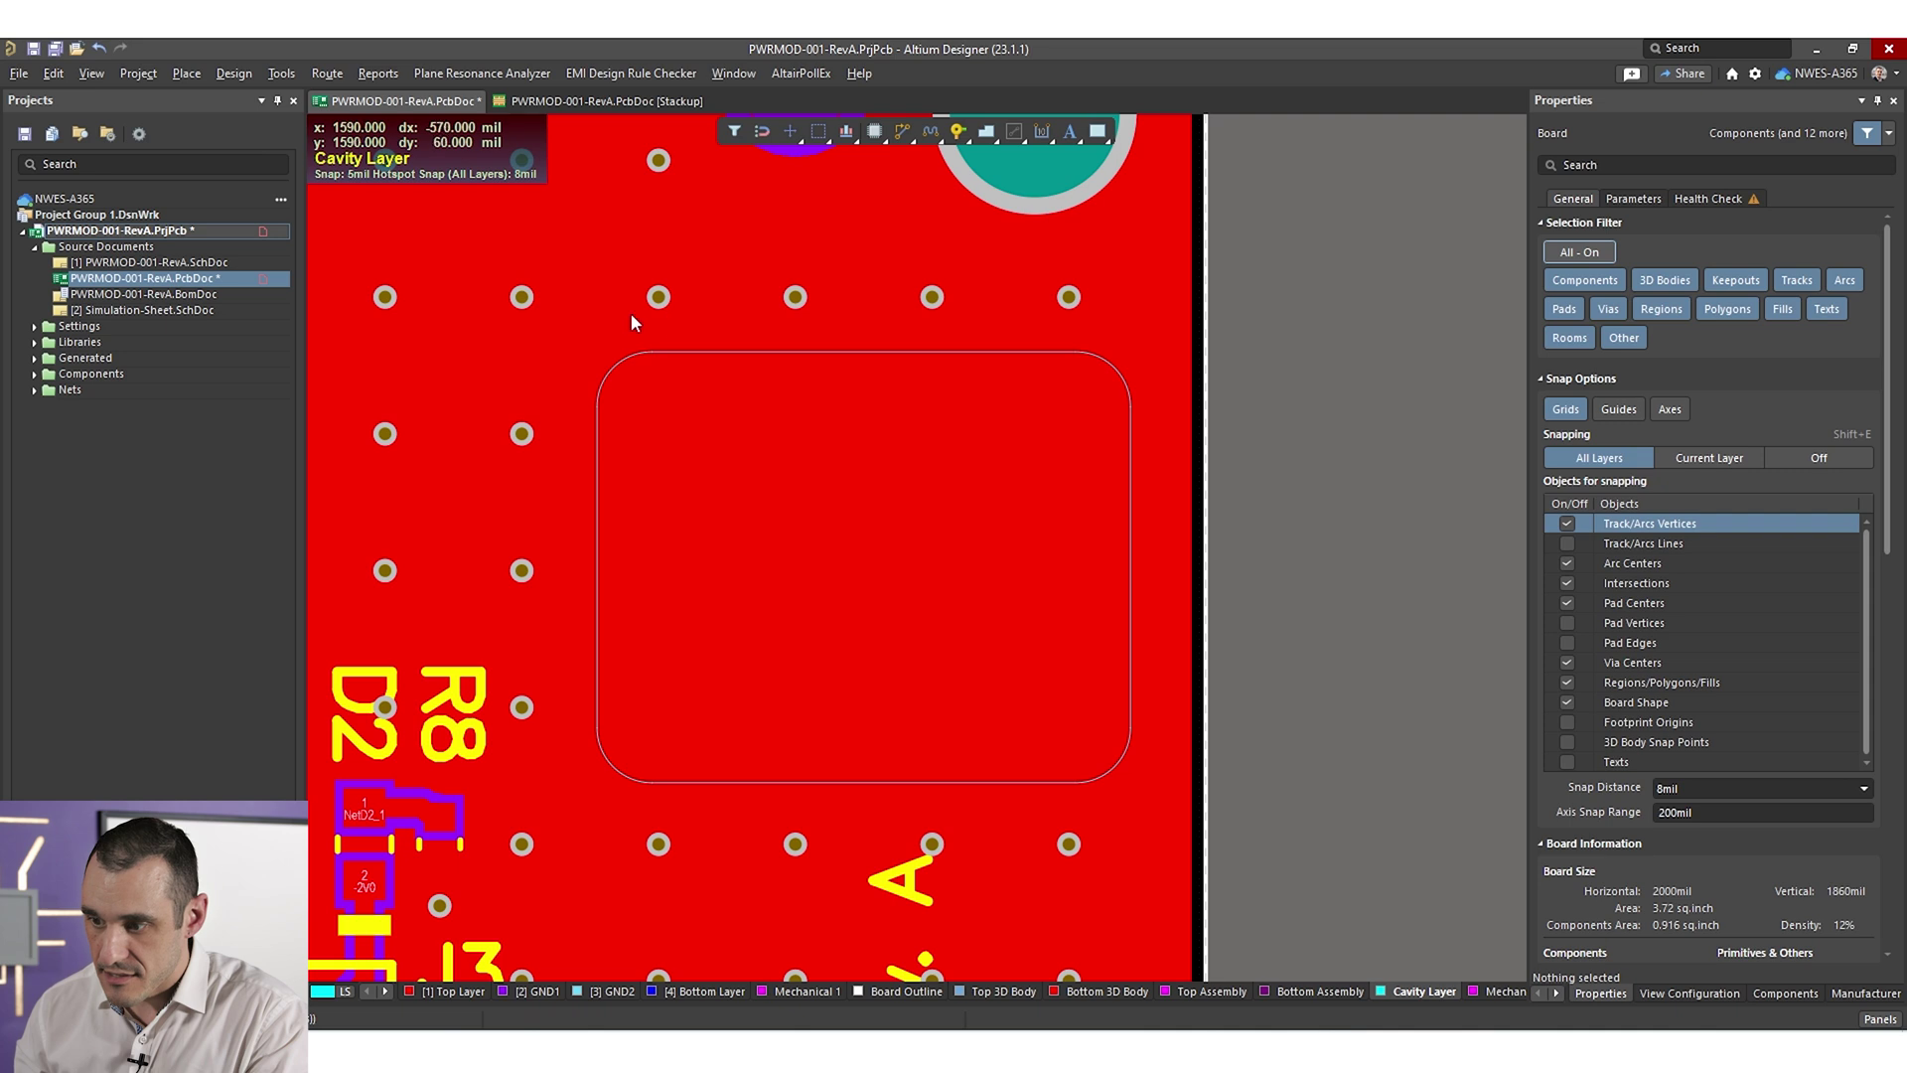
{"action": "left_click", "coordinate": [726, 353]}
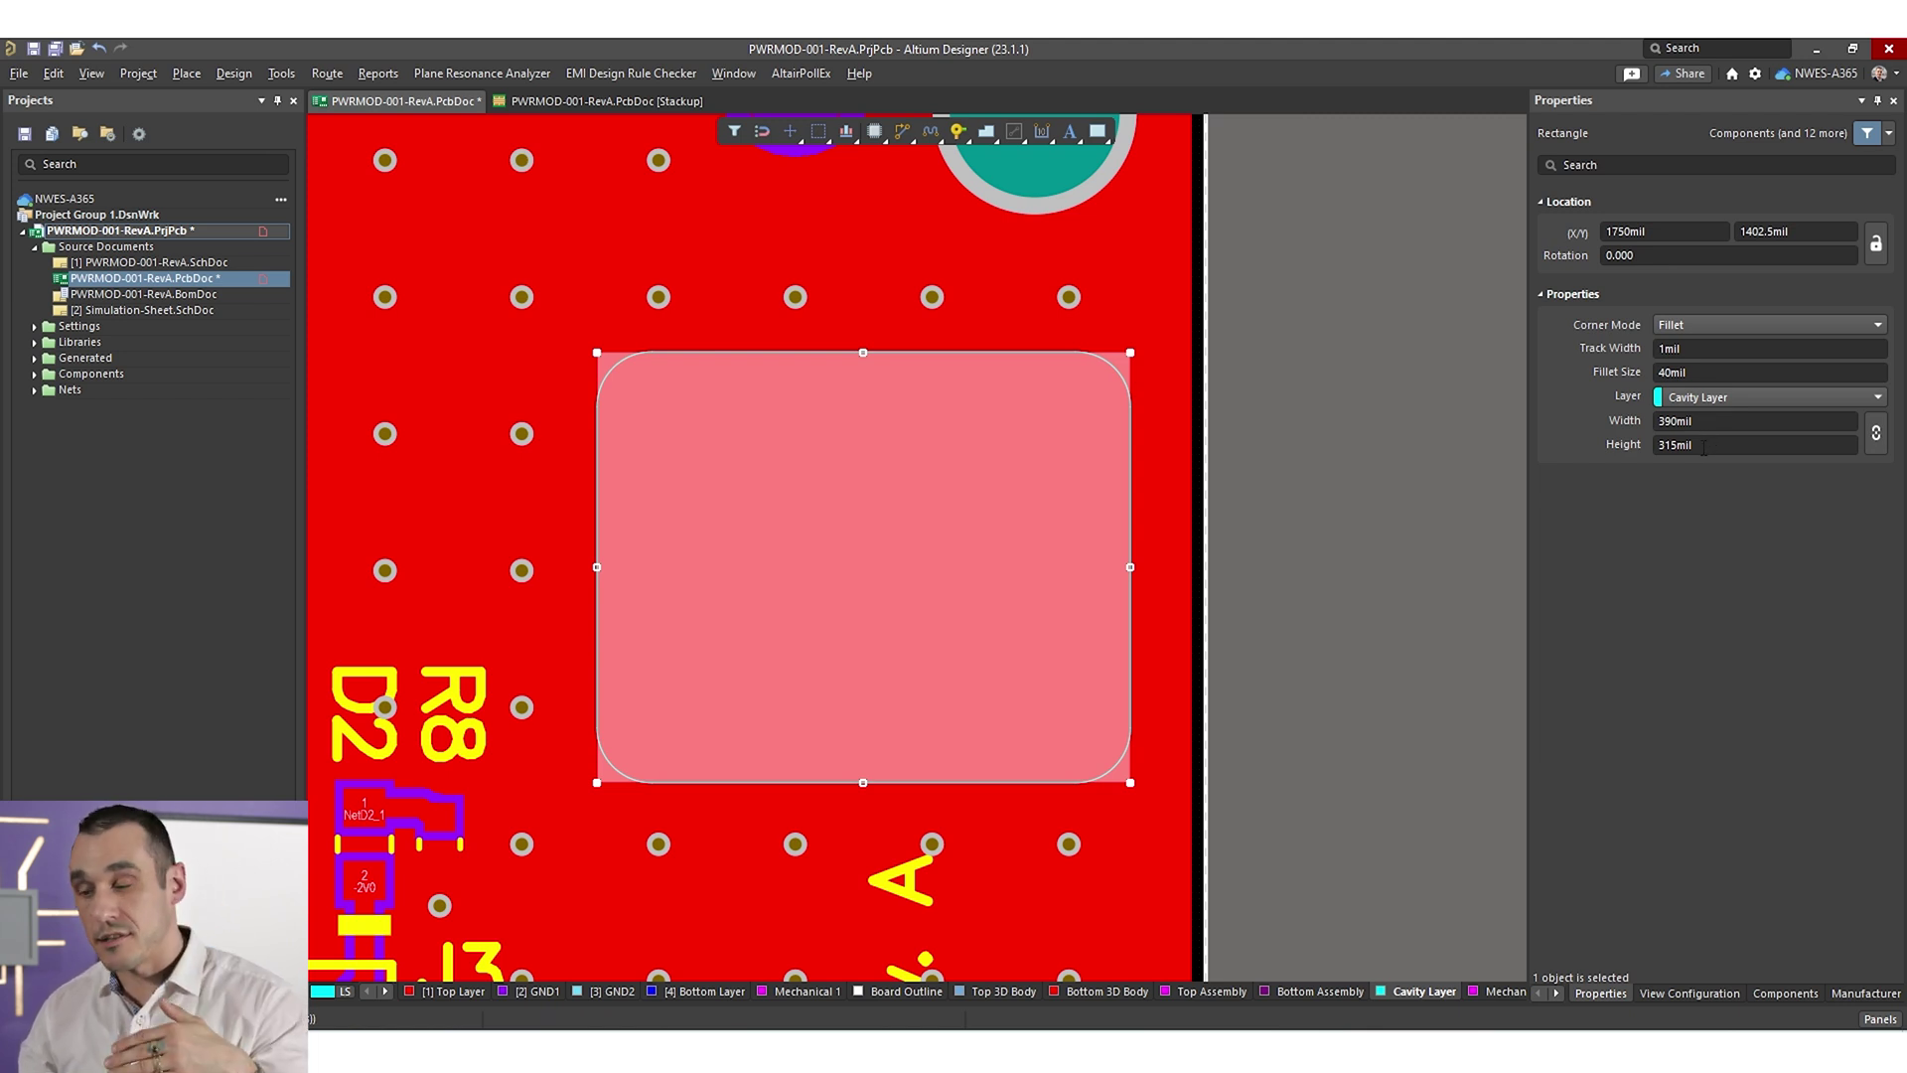
- Resize the cavity rectangle to 410 mil wide by 335 mil high
{"action": "left_click", "coordinate": [1761, 494]}
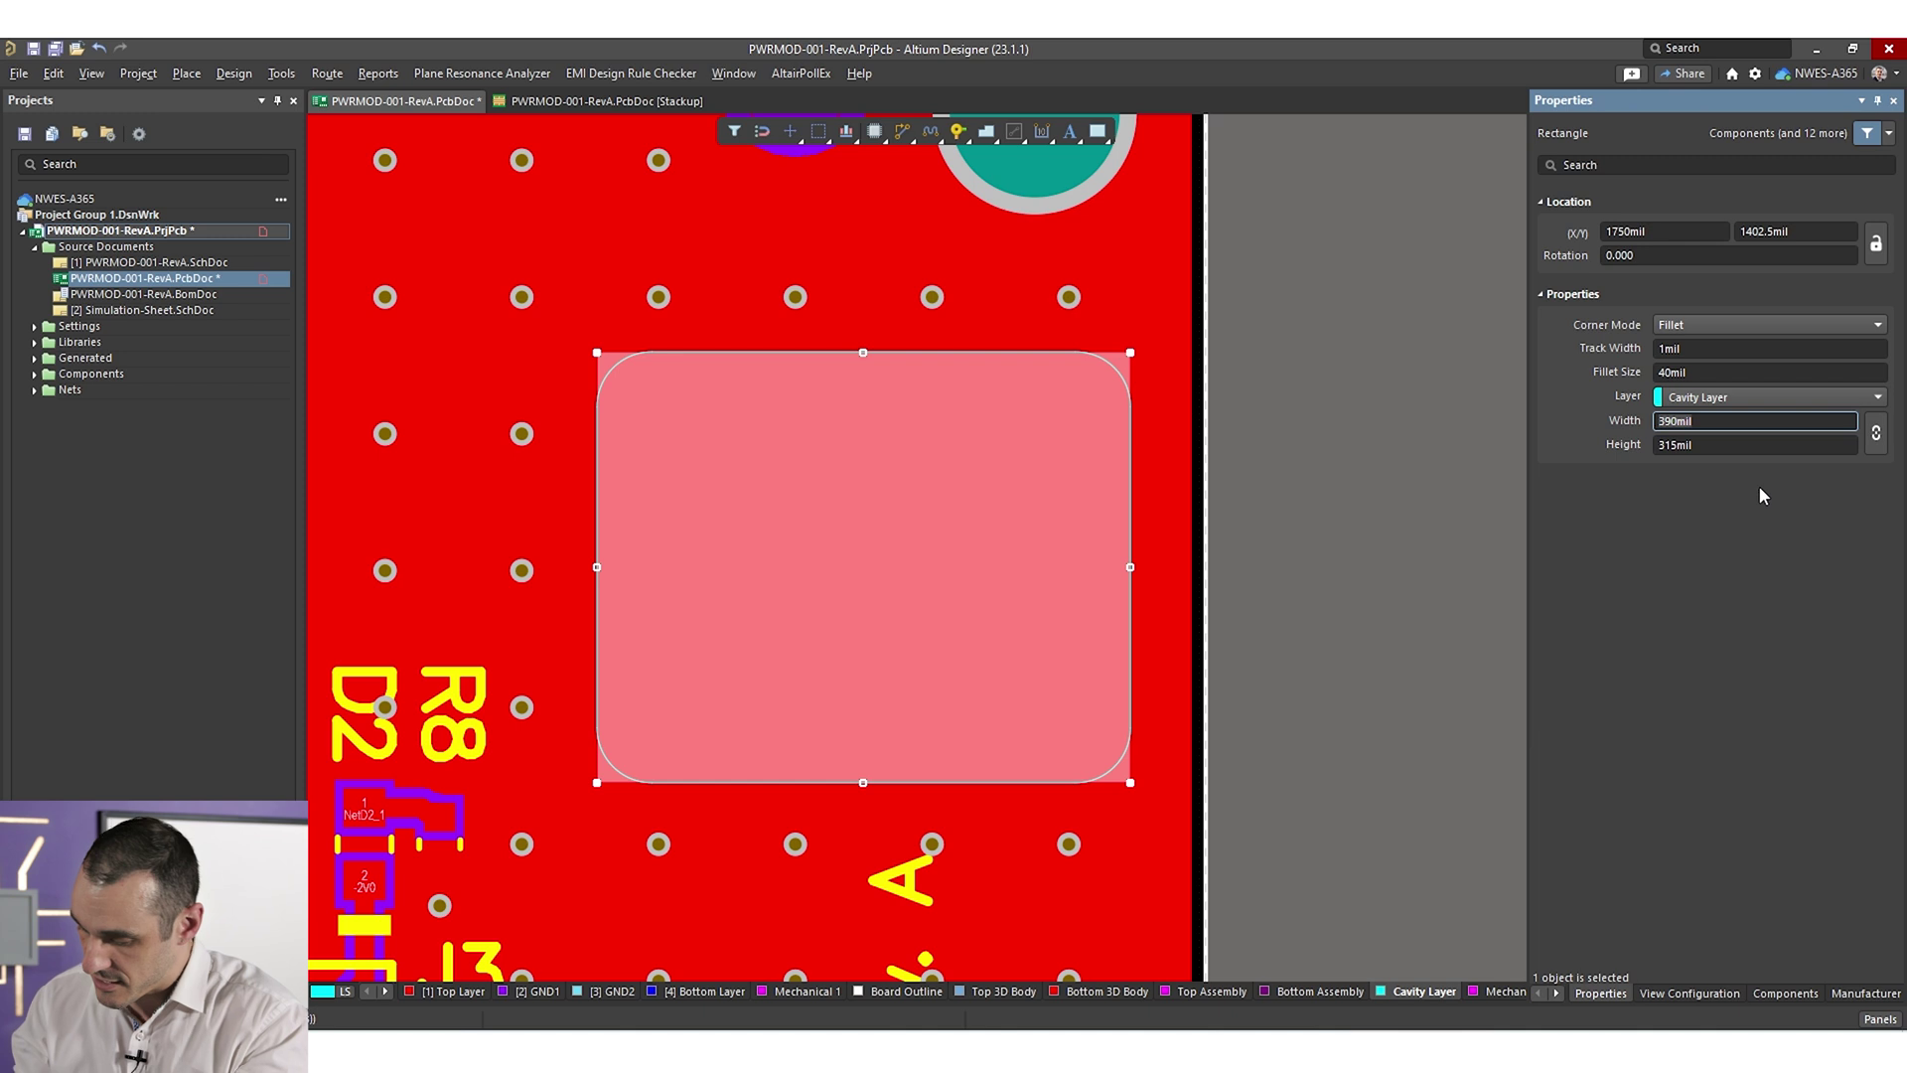
{"action": "type", "text": "410mil"}
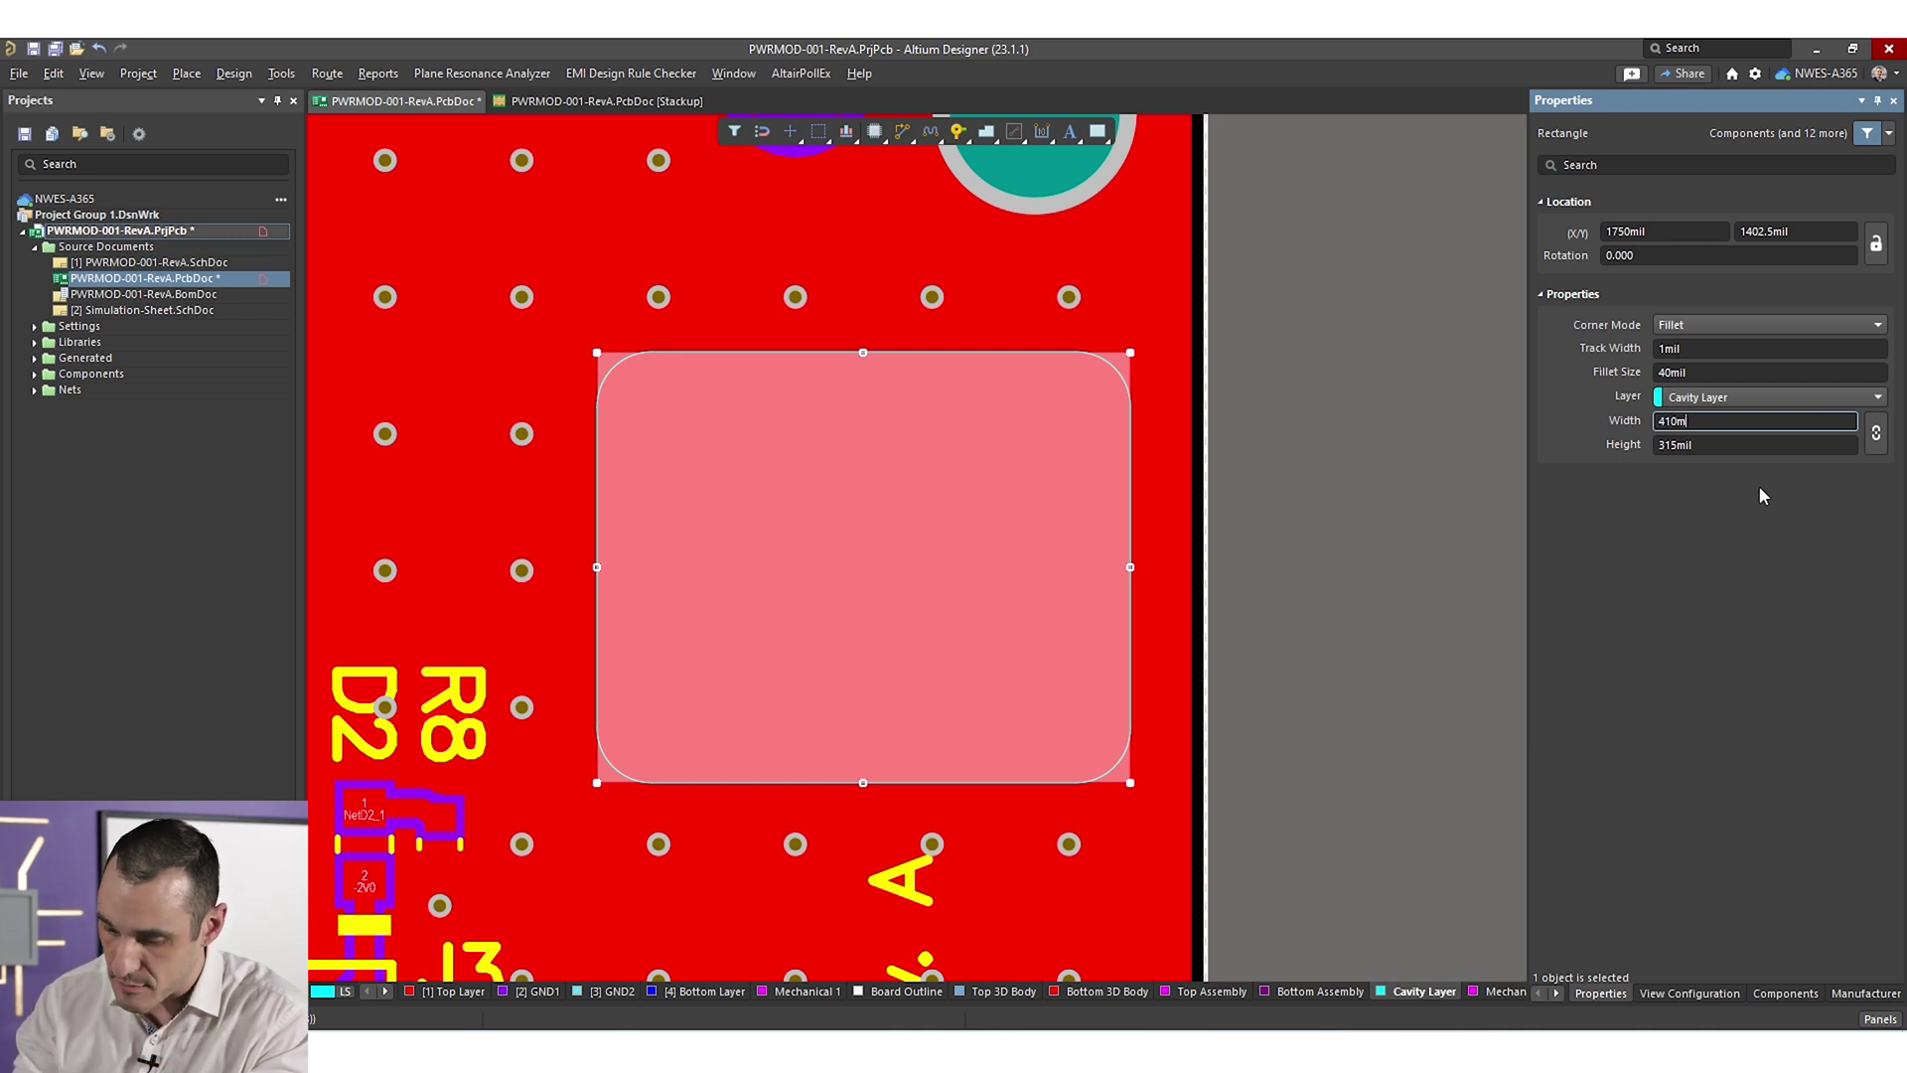
{"action": "key", "text": "Return"}
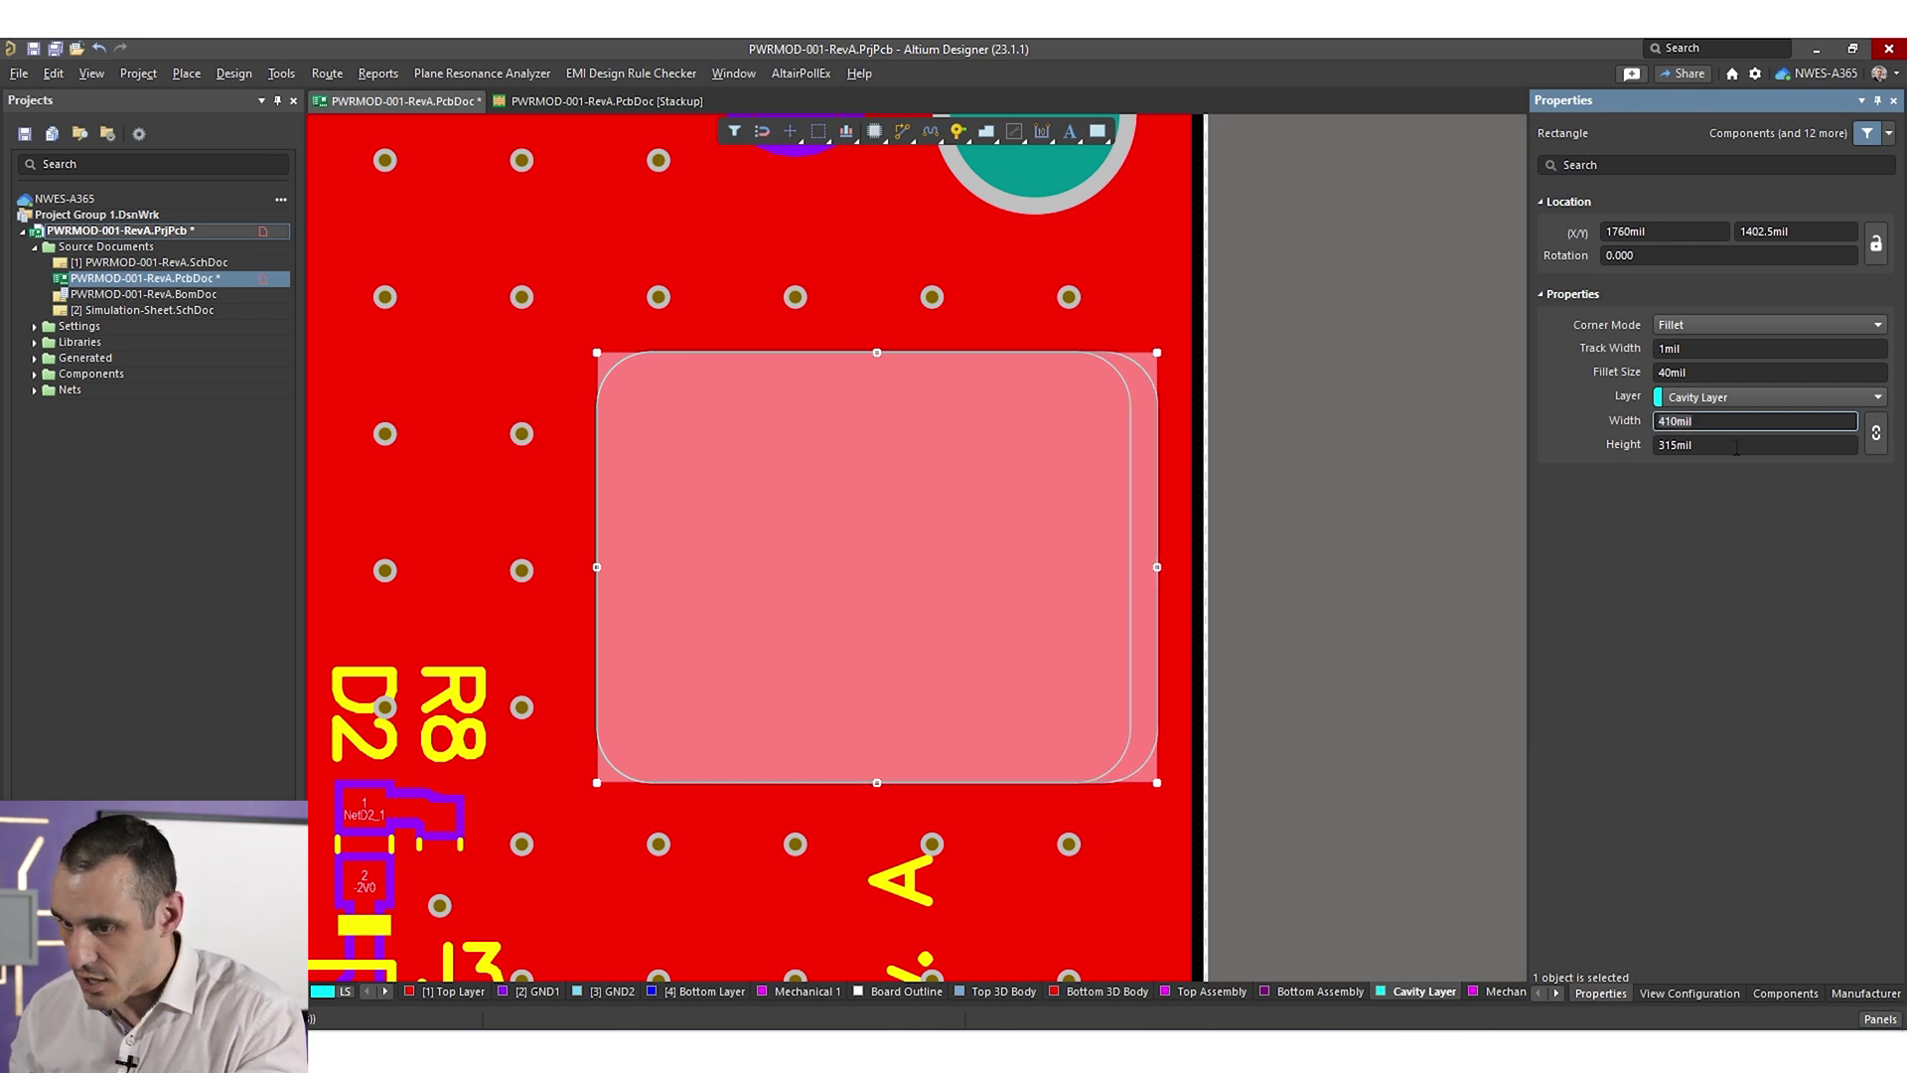
{"action": "left_click", "coordinate": [1737, 449]}
{"action": "type", "text": "32"}
{"action": "key", "text": "BackSpace"}
{"action": "type", "text": "35"}
{"action": "key", "text": "Return"}
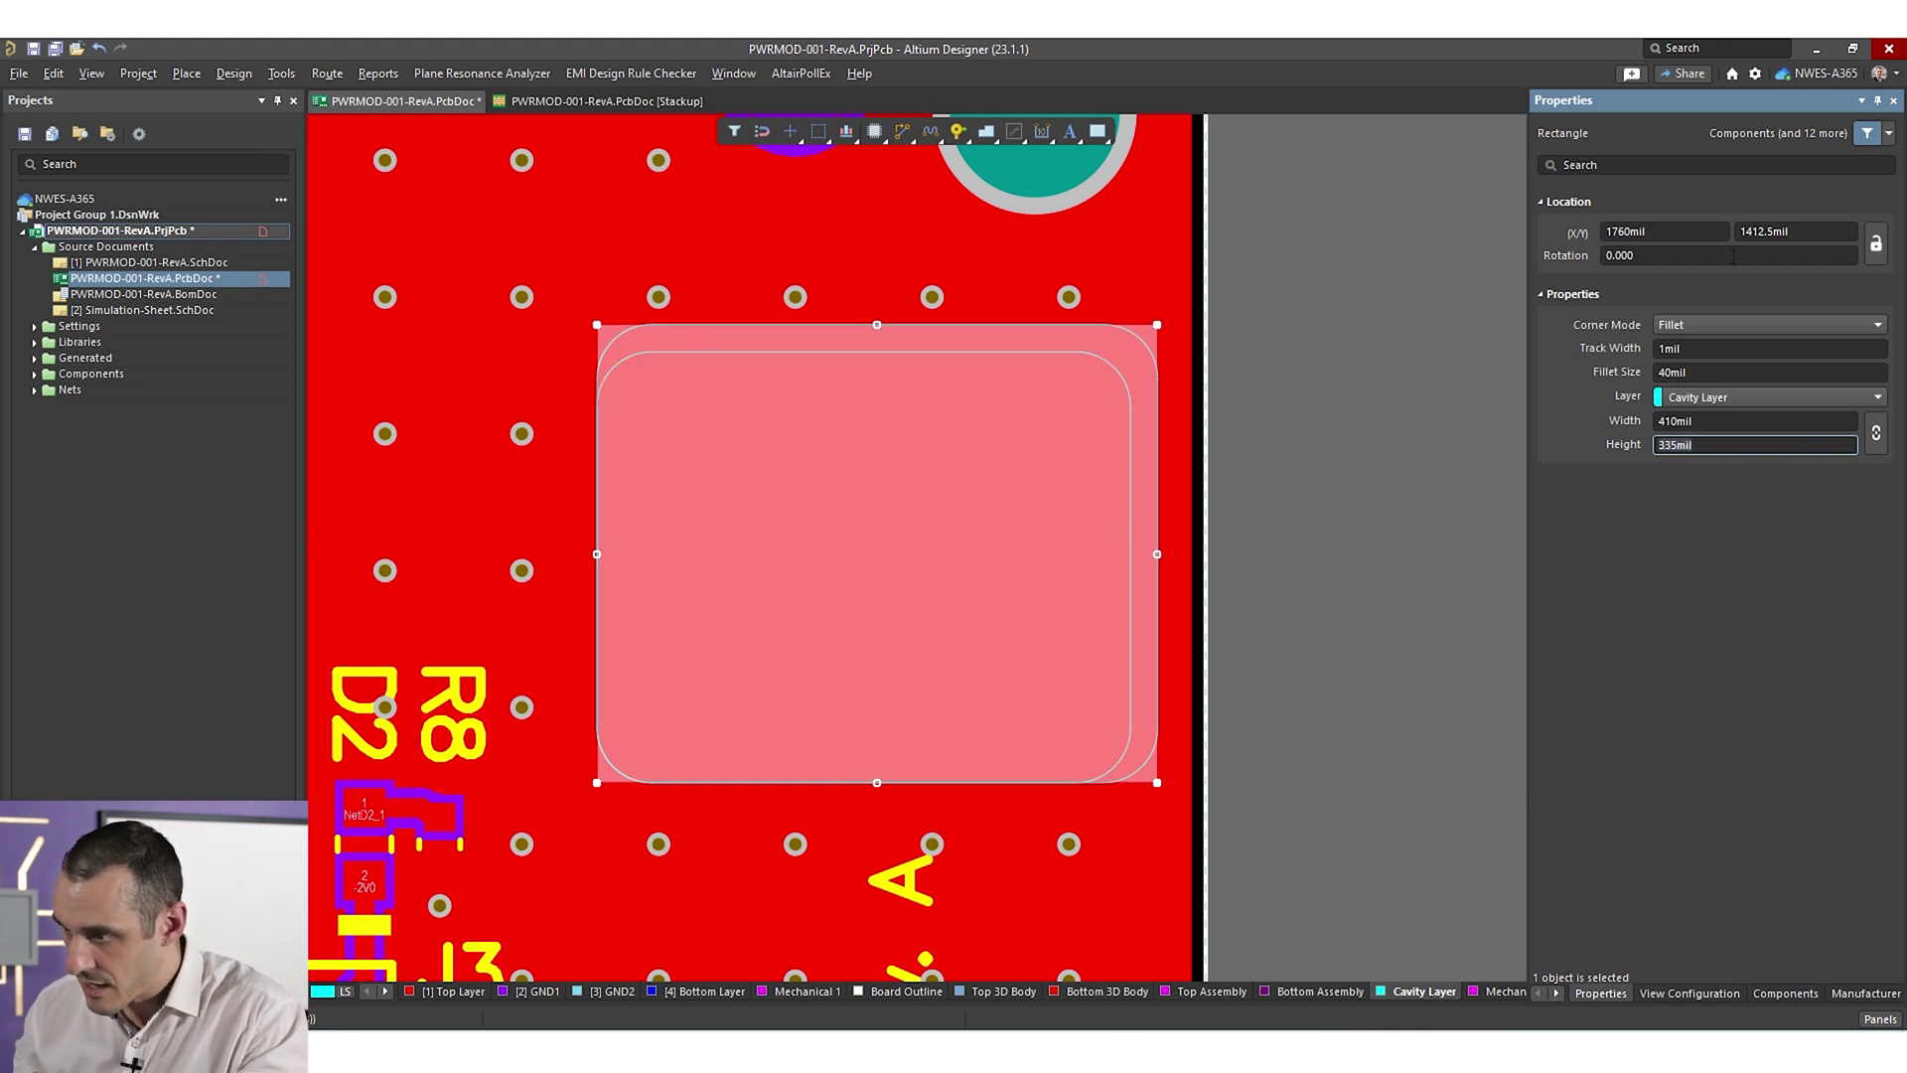
- Re-centre the rectangle at X 1750mil, Y 1402.5mil
{"action": "left_click", "coordinate": [1621, 234]}
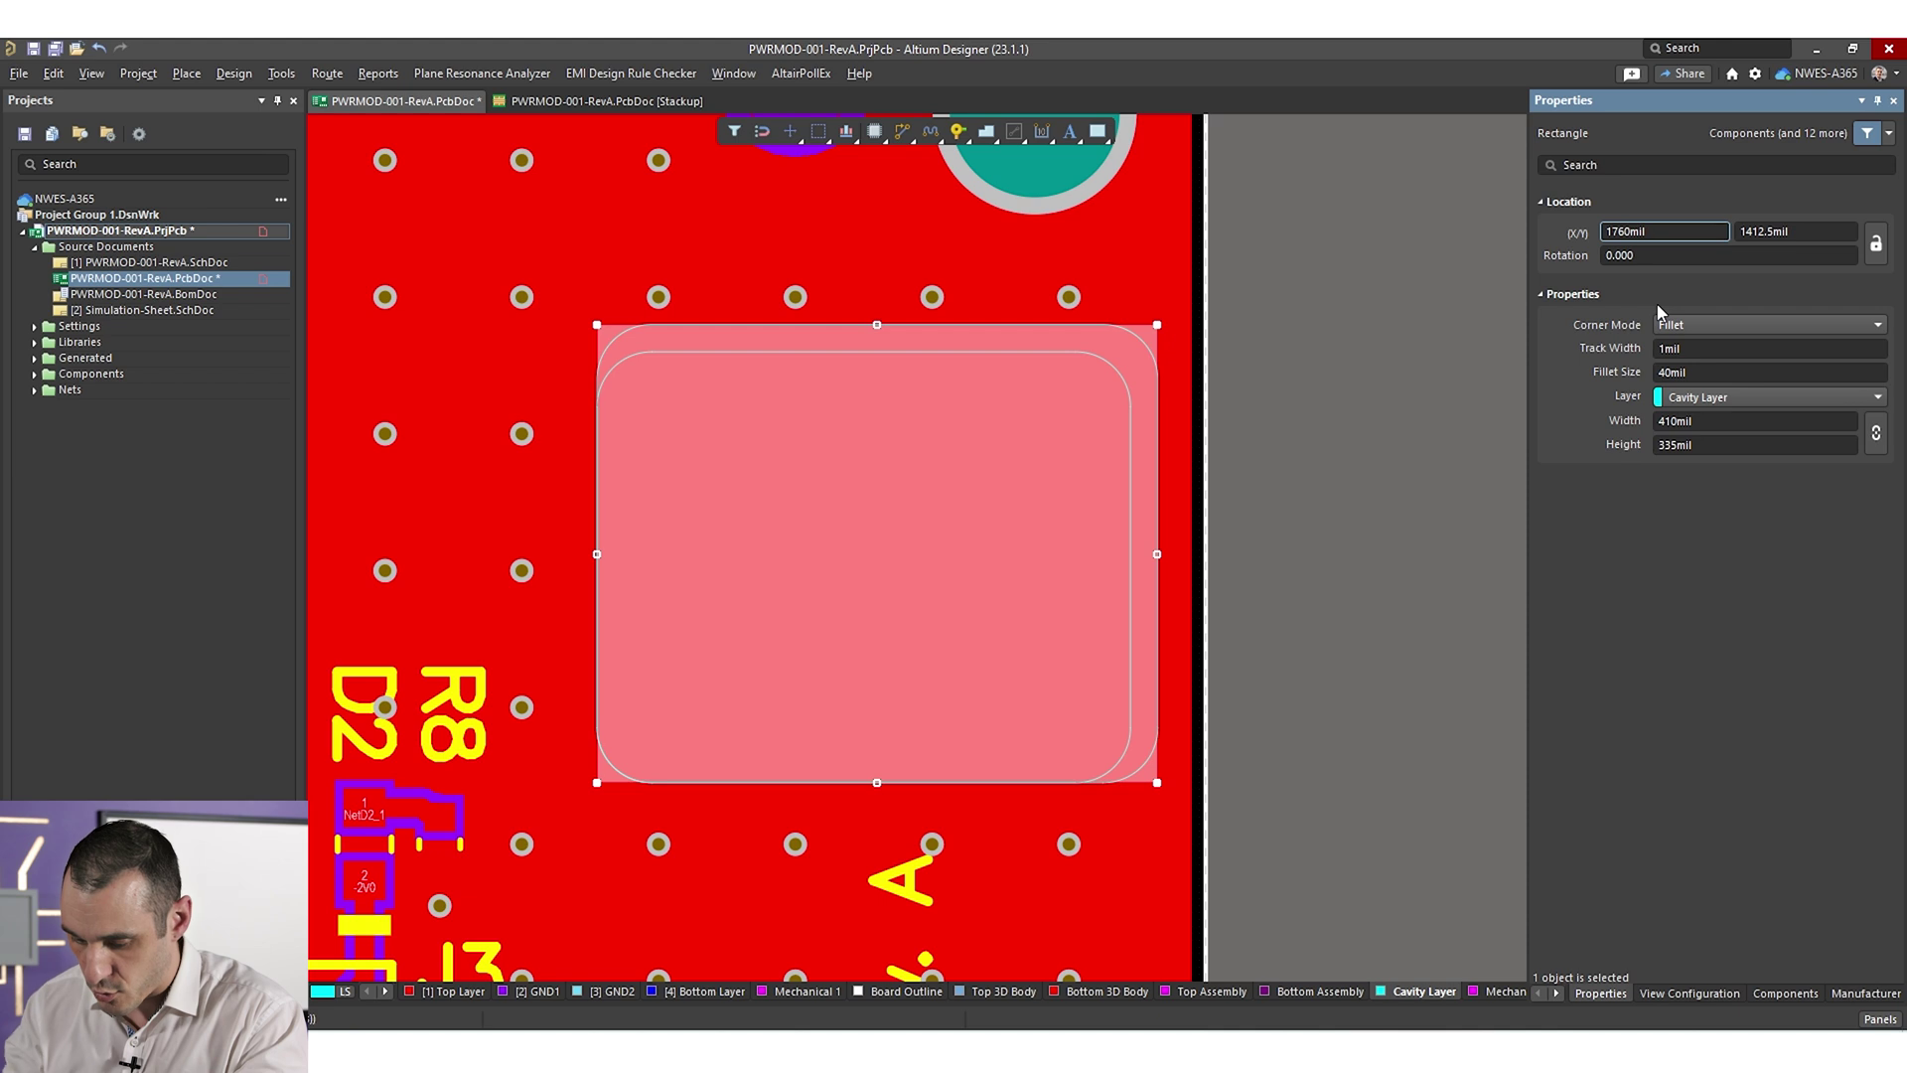
{"action": "type", "text": "1750"}
{"action": "key", "text": "Return"}
{"action": "left_click", "coordinate": [1756, 238]}
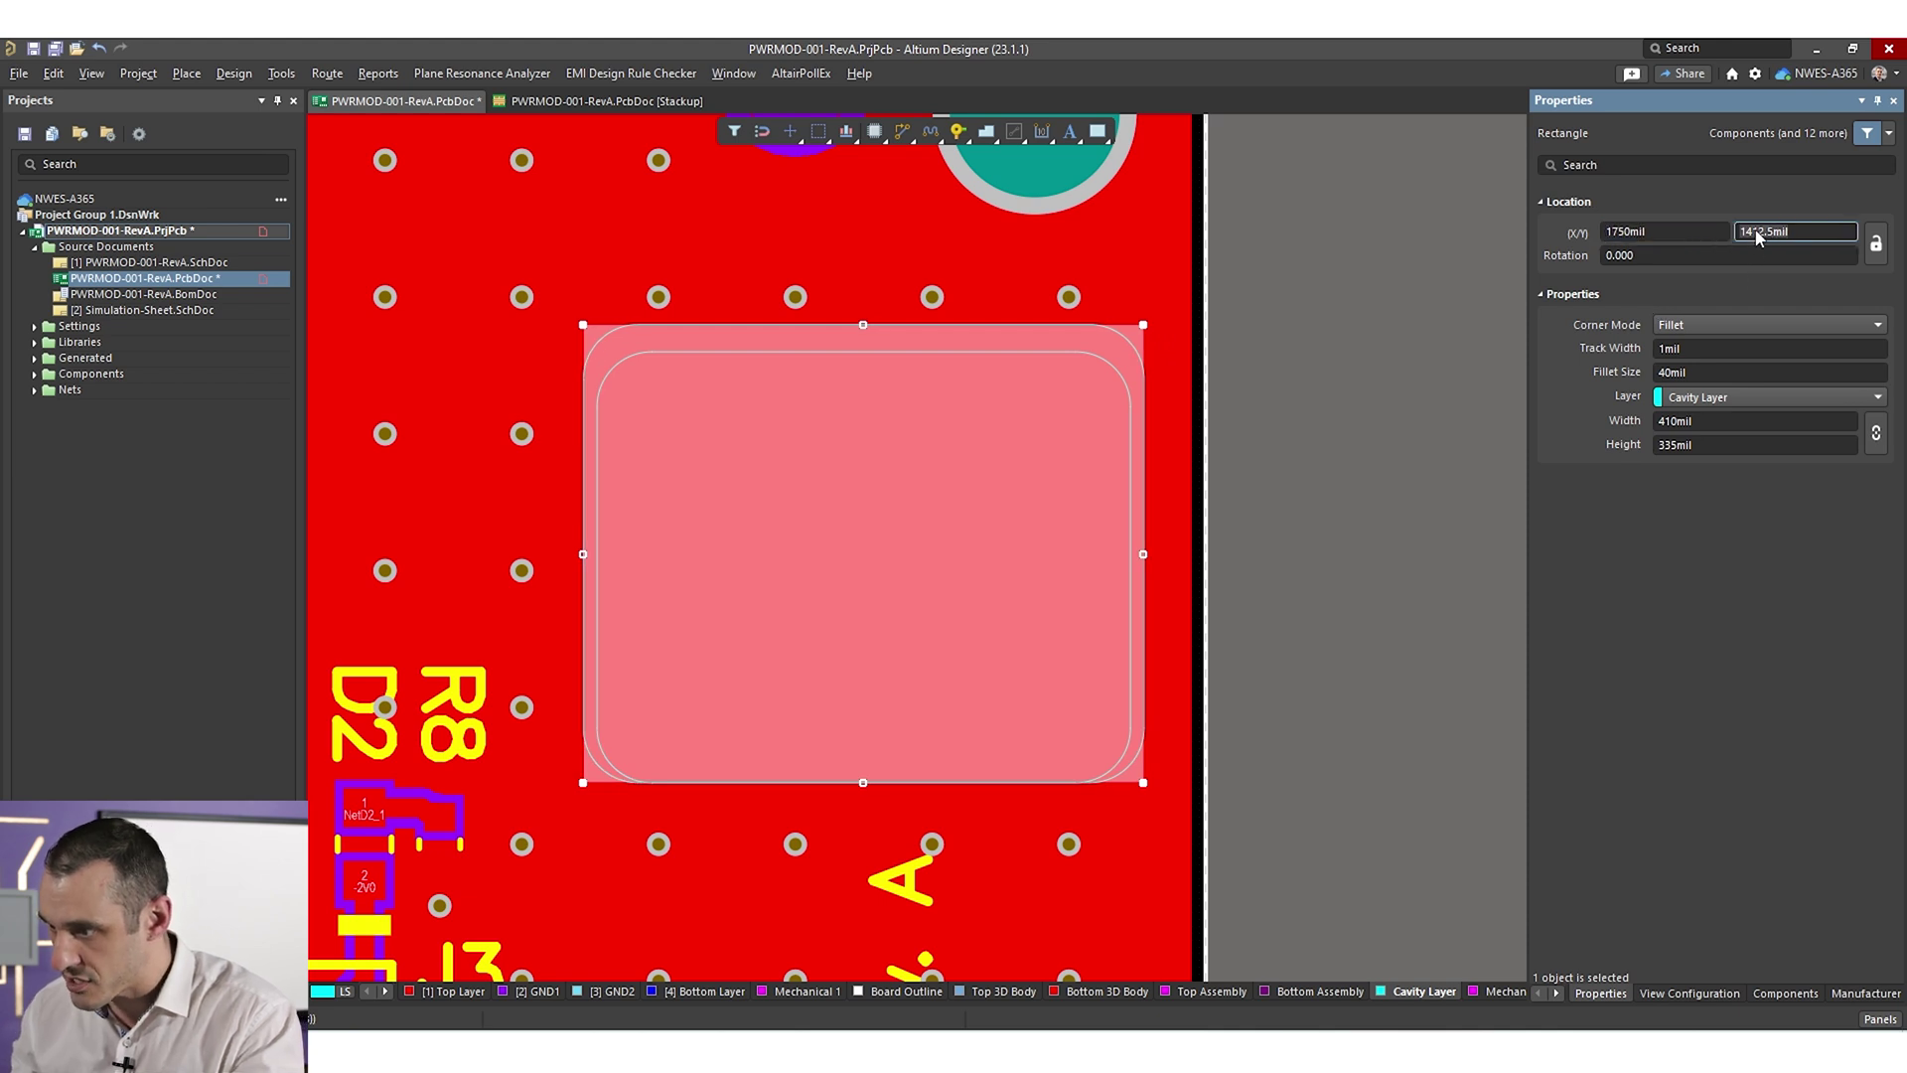
{"action": "key", "text": "Return"}
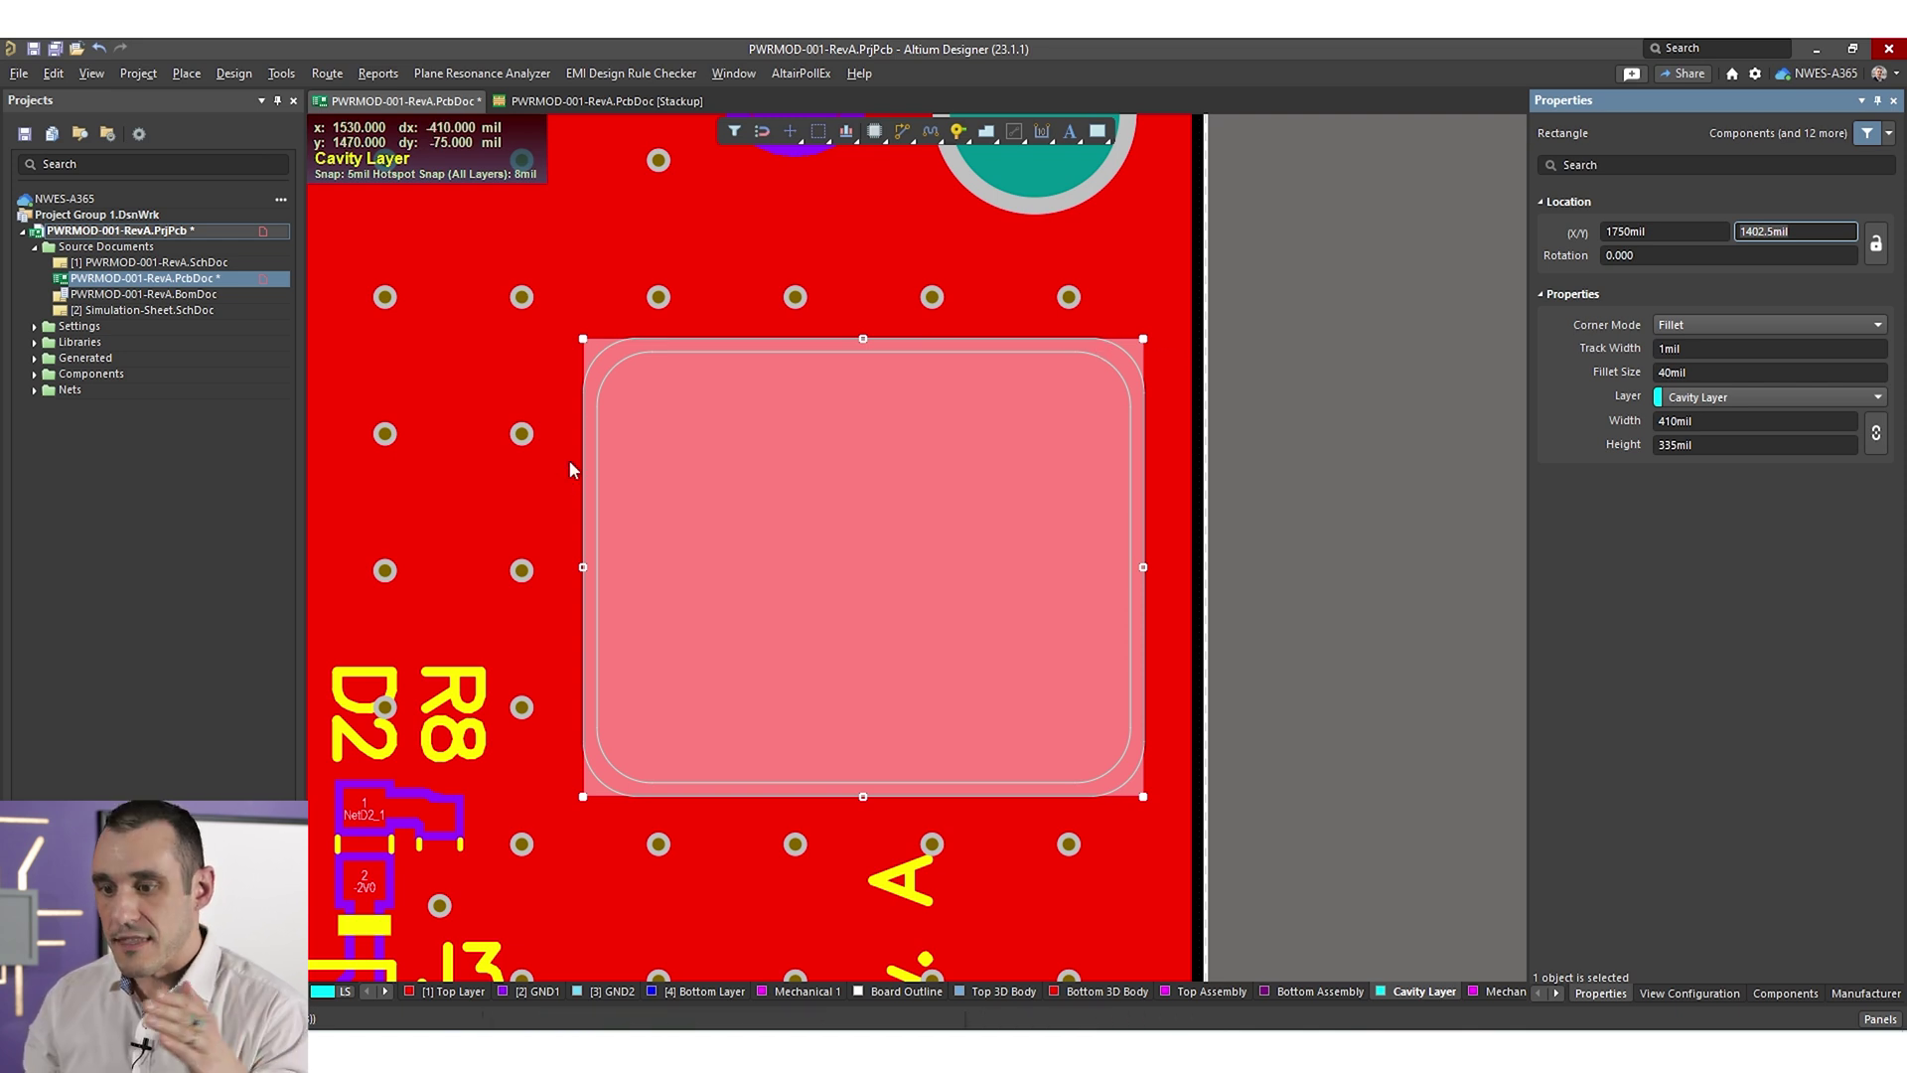
{"action": "left_click", "coordinate": [281, 73]}
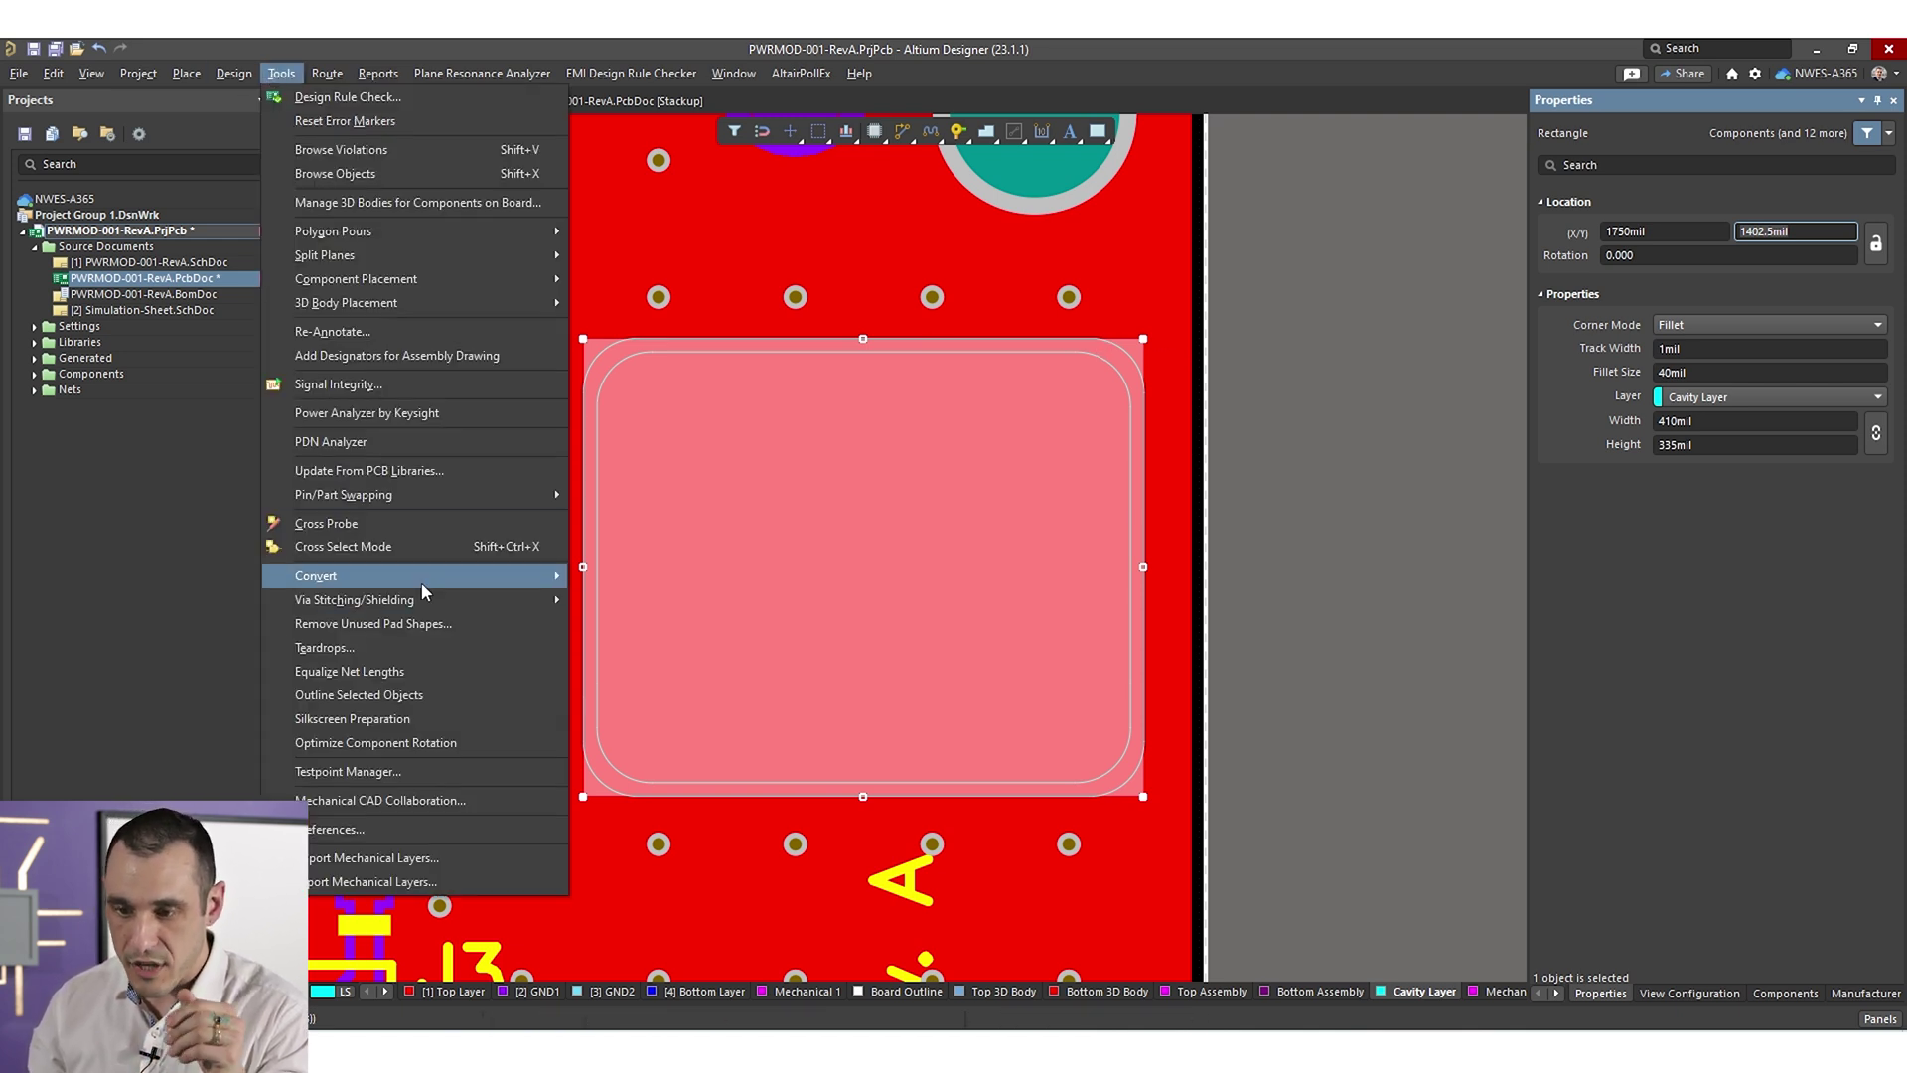
- Convert the selected cavity rectangle into a region on Cavity Layer and select it
{"action": "mouse_move", "coordinate": [422, 580]}
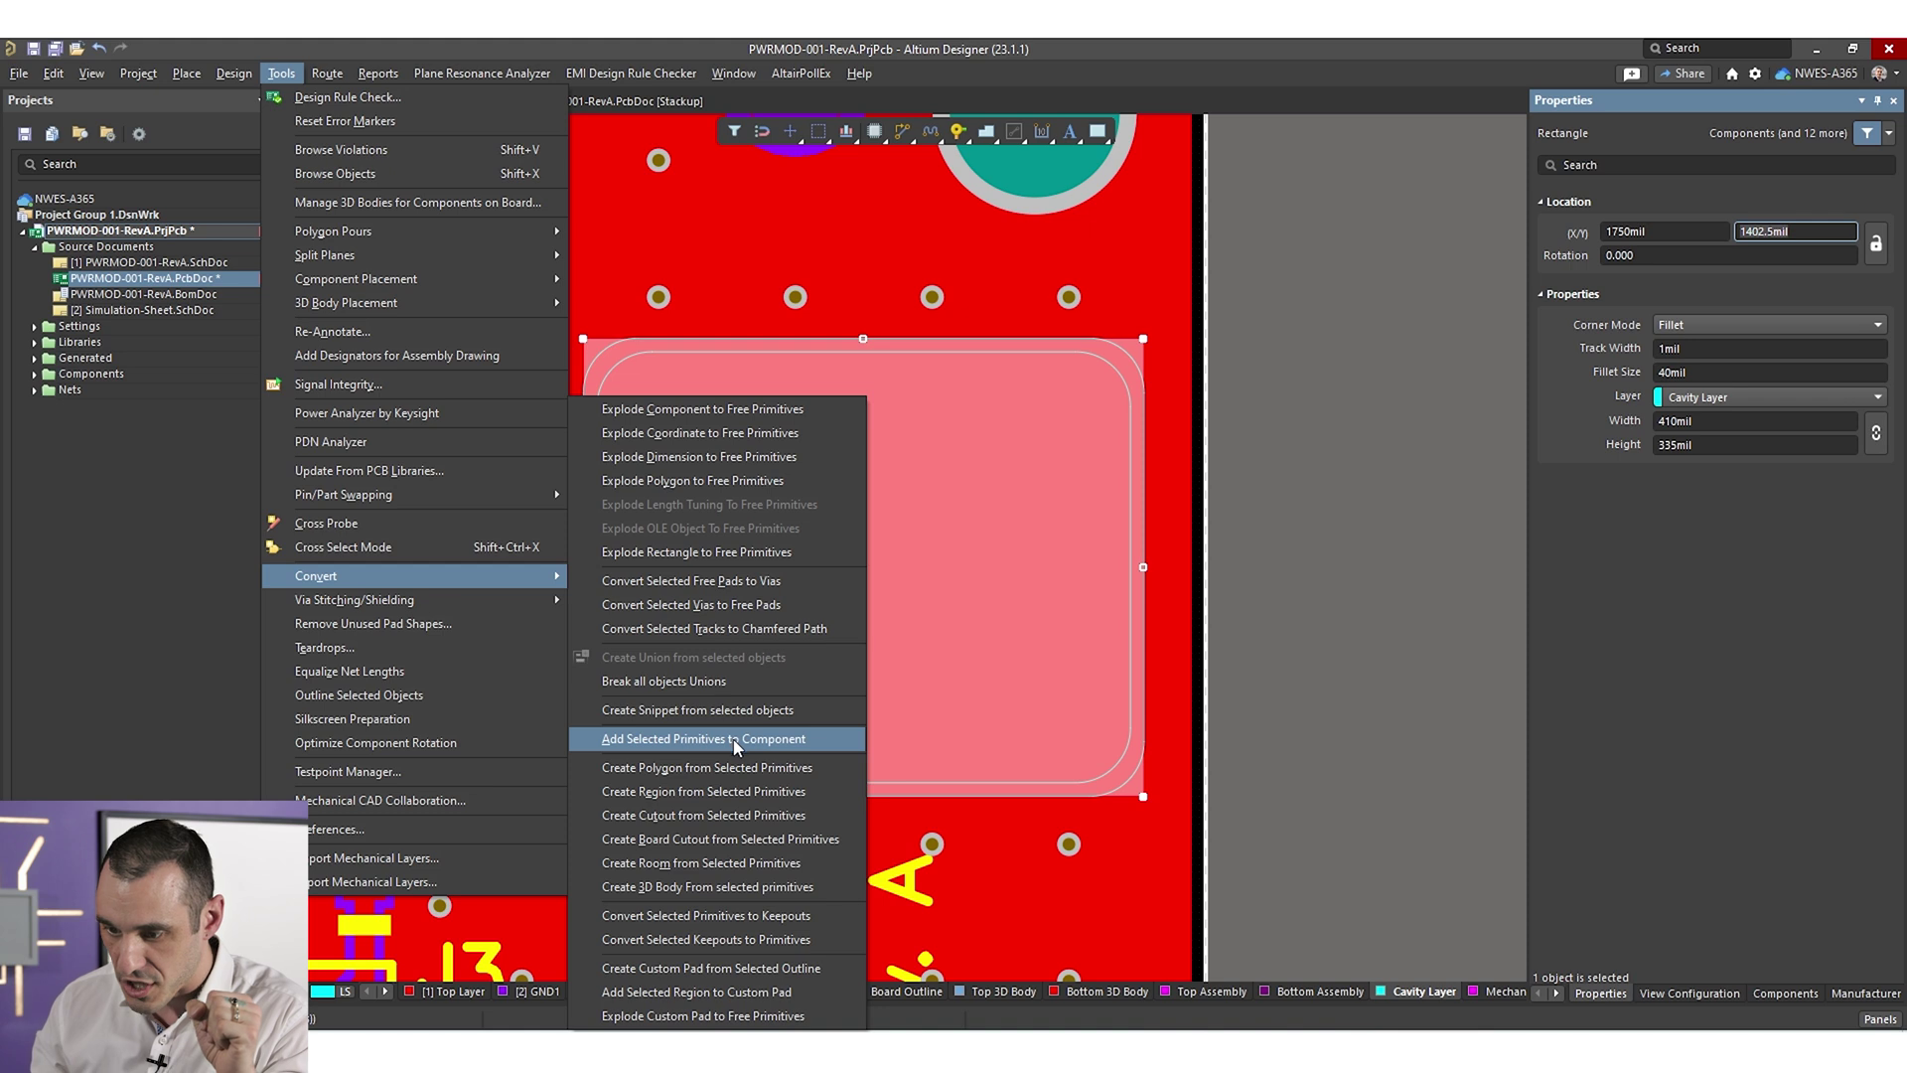
{"action": "left_click", "coordinate": [814, 792]}
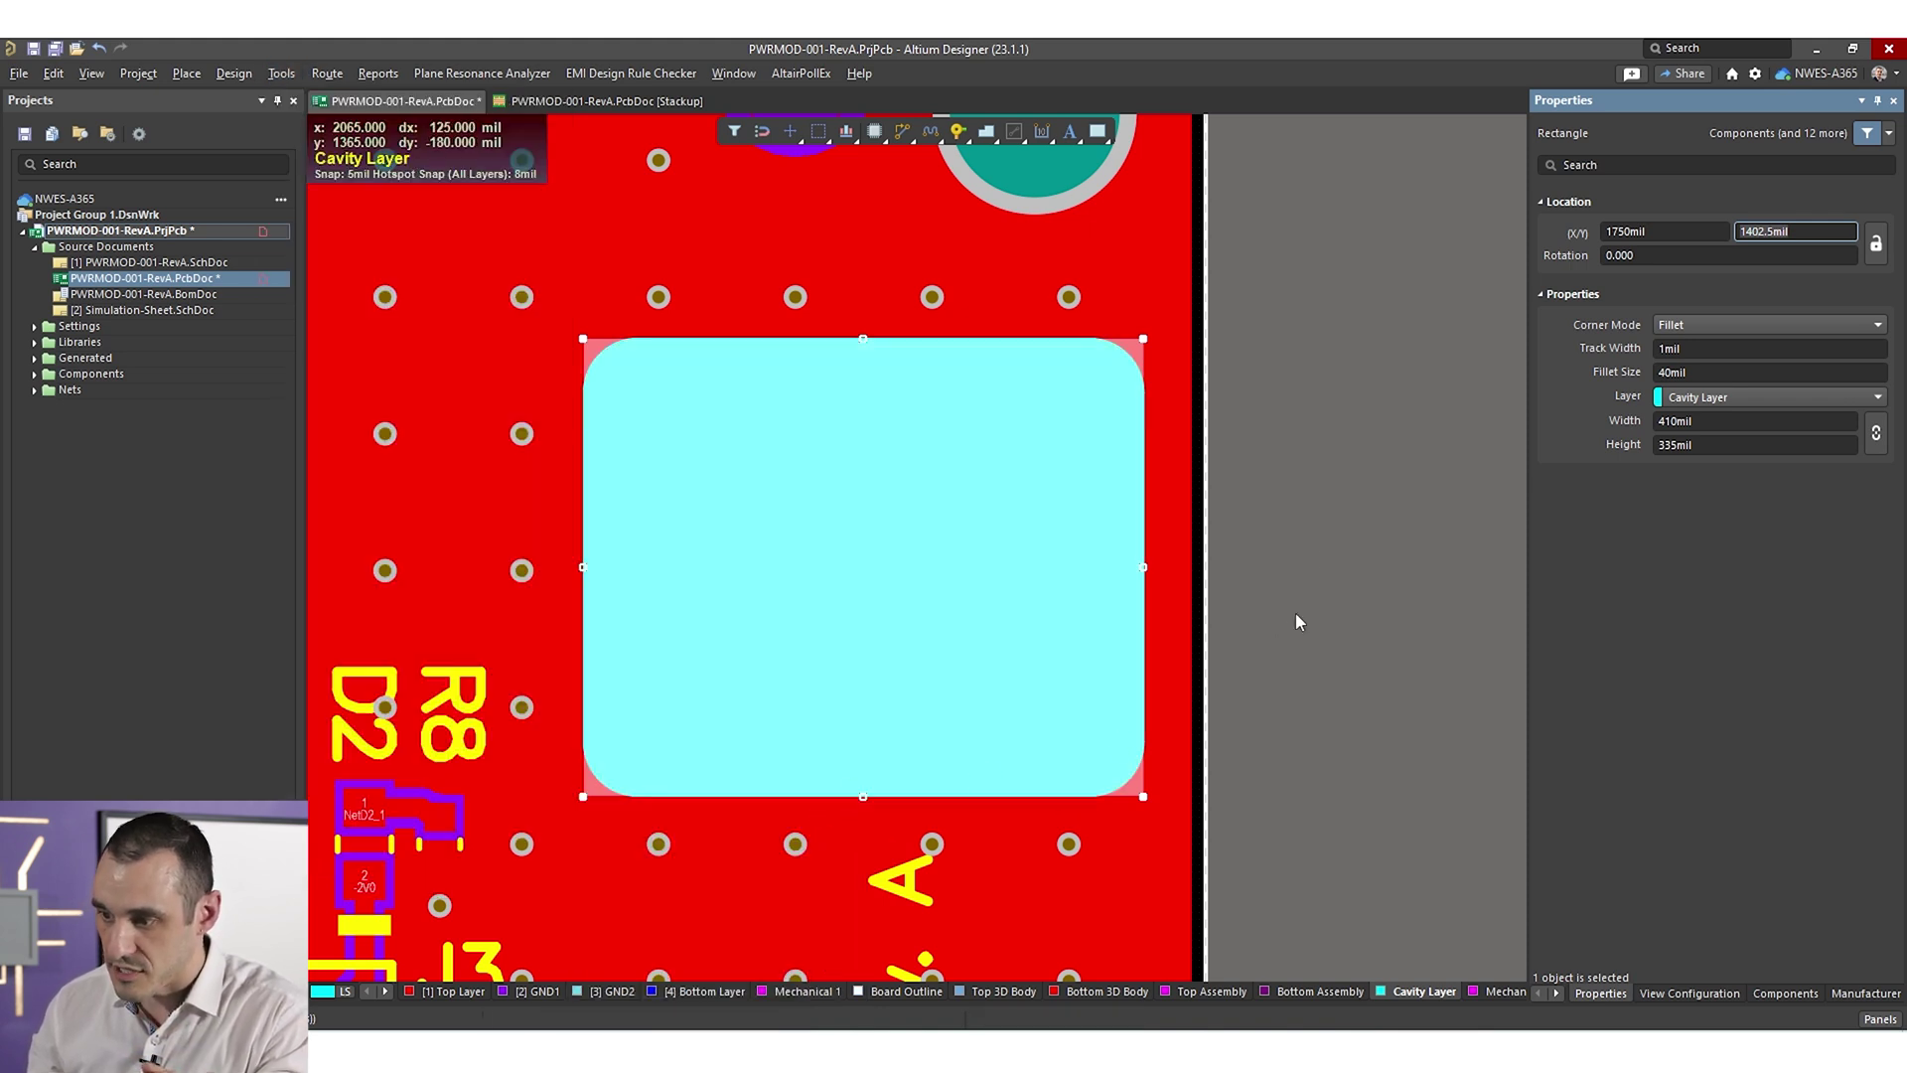
{"action": "left_click", "coordinate": [1074, 476]}
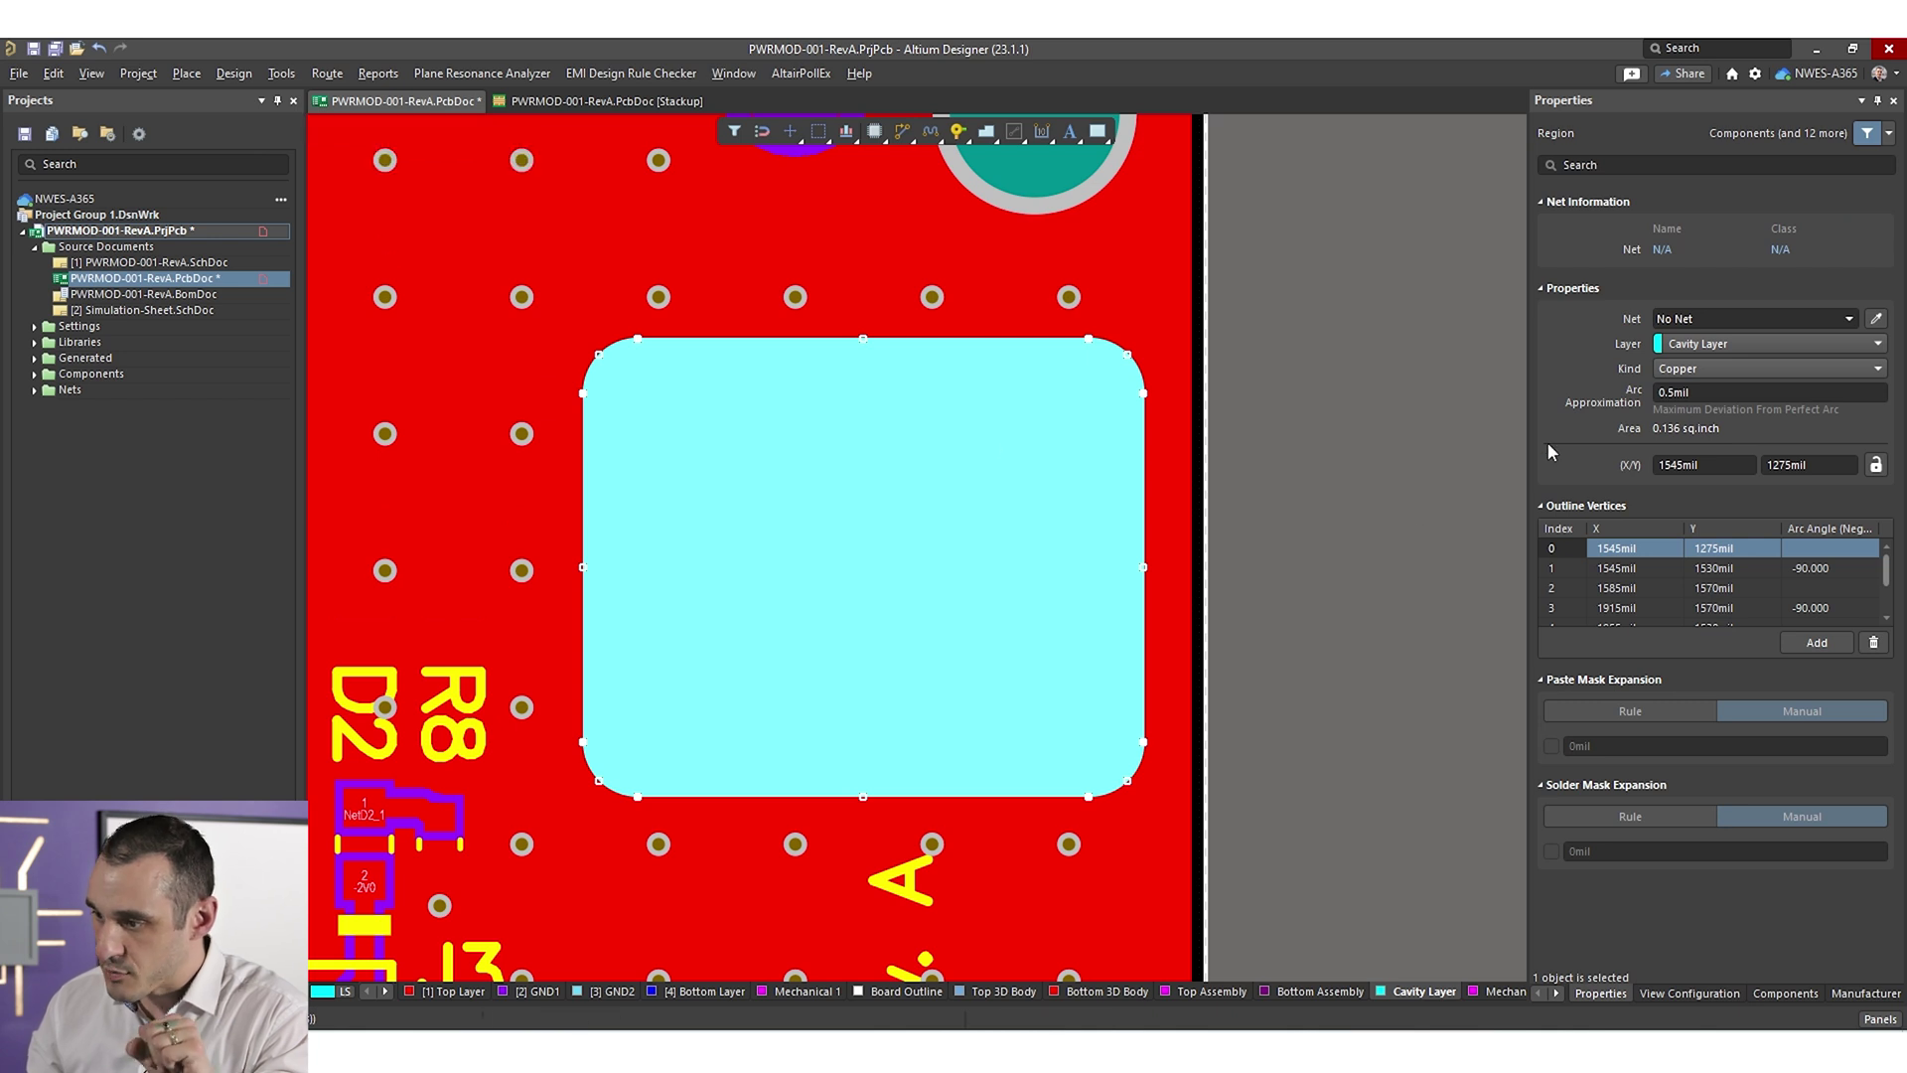
{"action": "left_click", "coordinate": [1752, 368]}
- Change the new region to a Polygon Cutout on GND1, then reselect the rounded cavity rectangle
{"action": "left_click", "coordinate": [1750, 407]}
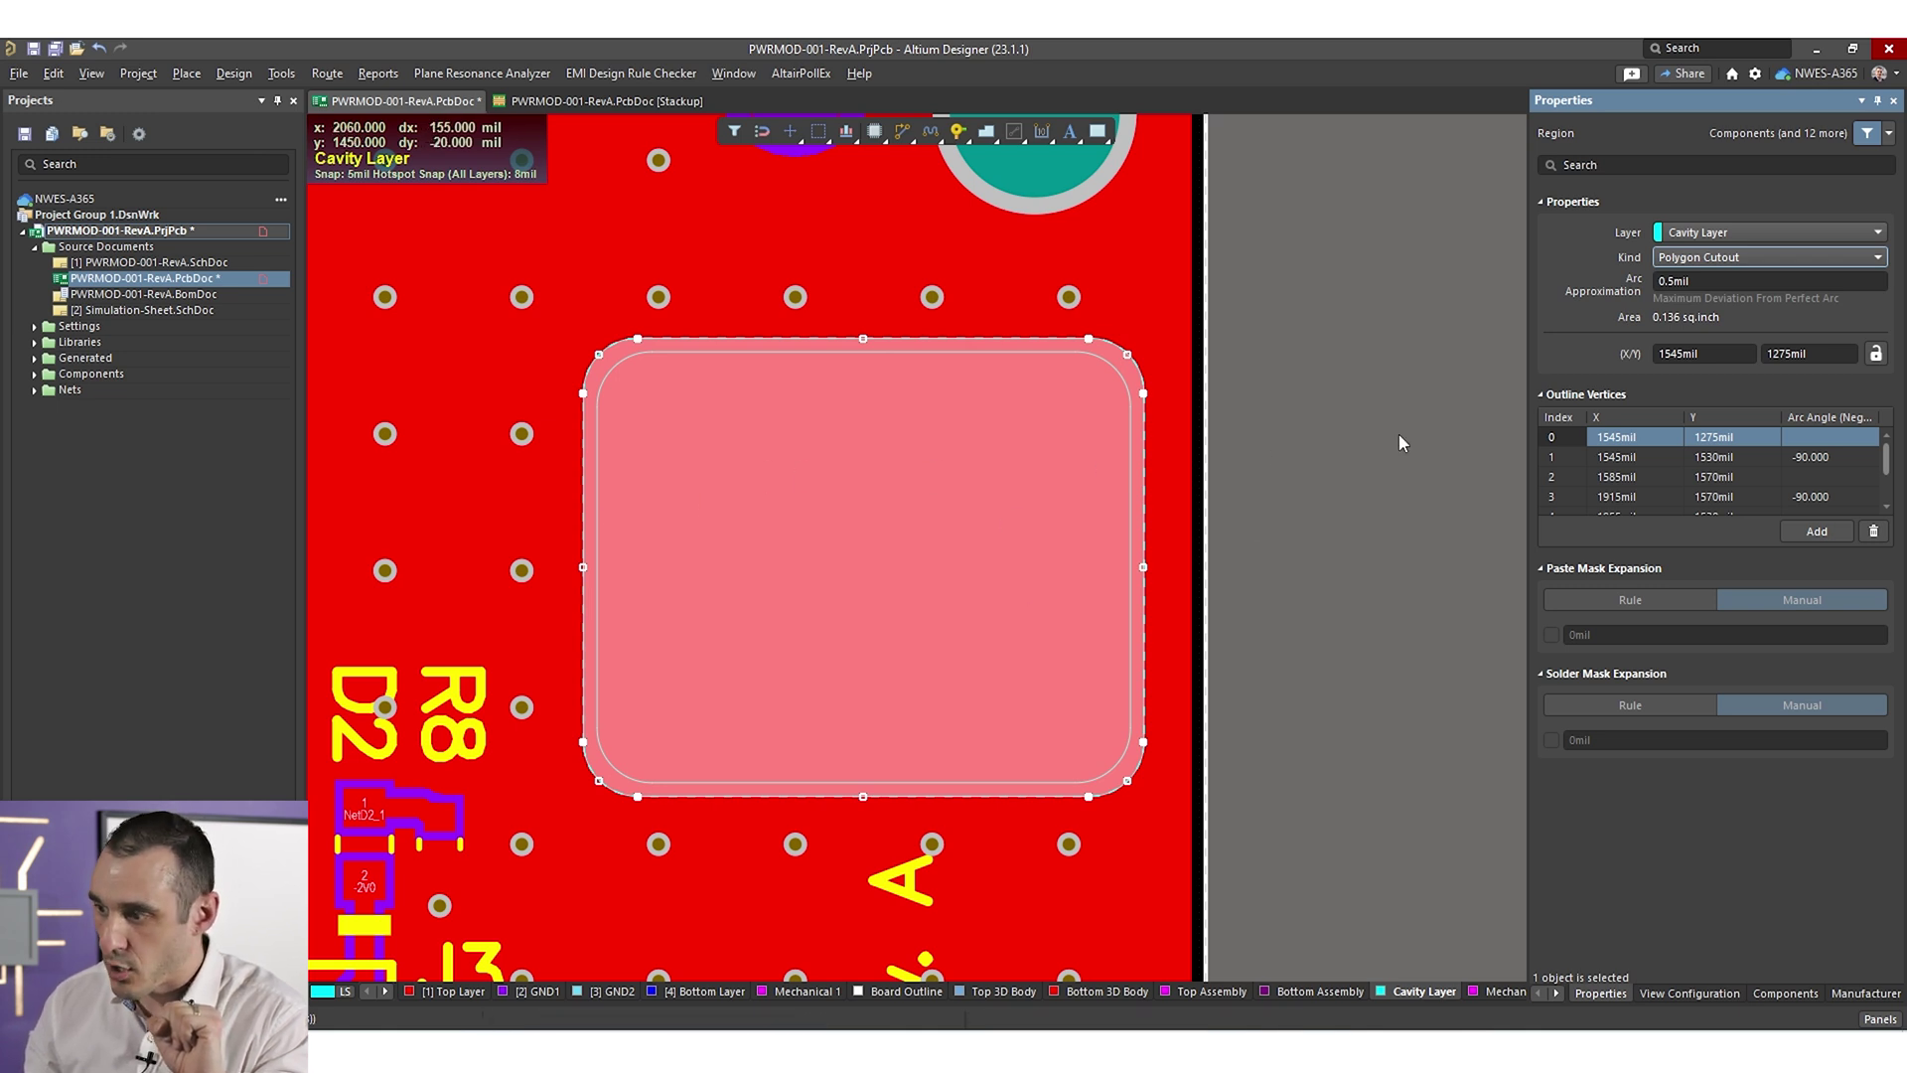
{"action": "left_click", "coordinate": [1748, 230]}
{"action": "scroll", "coordinate": [1760, 288], "scroll_direction": "up", "scroll_amount": 4}
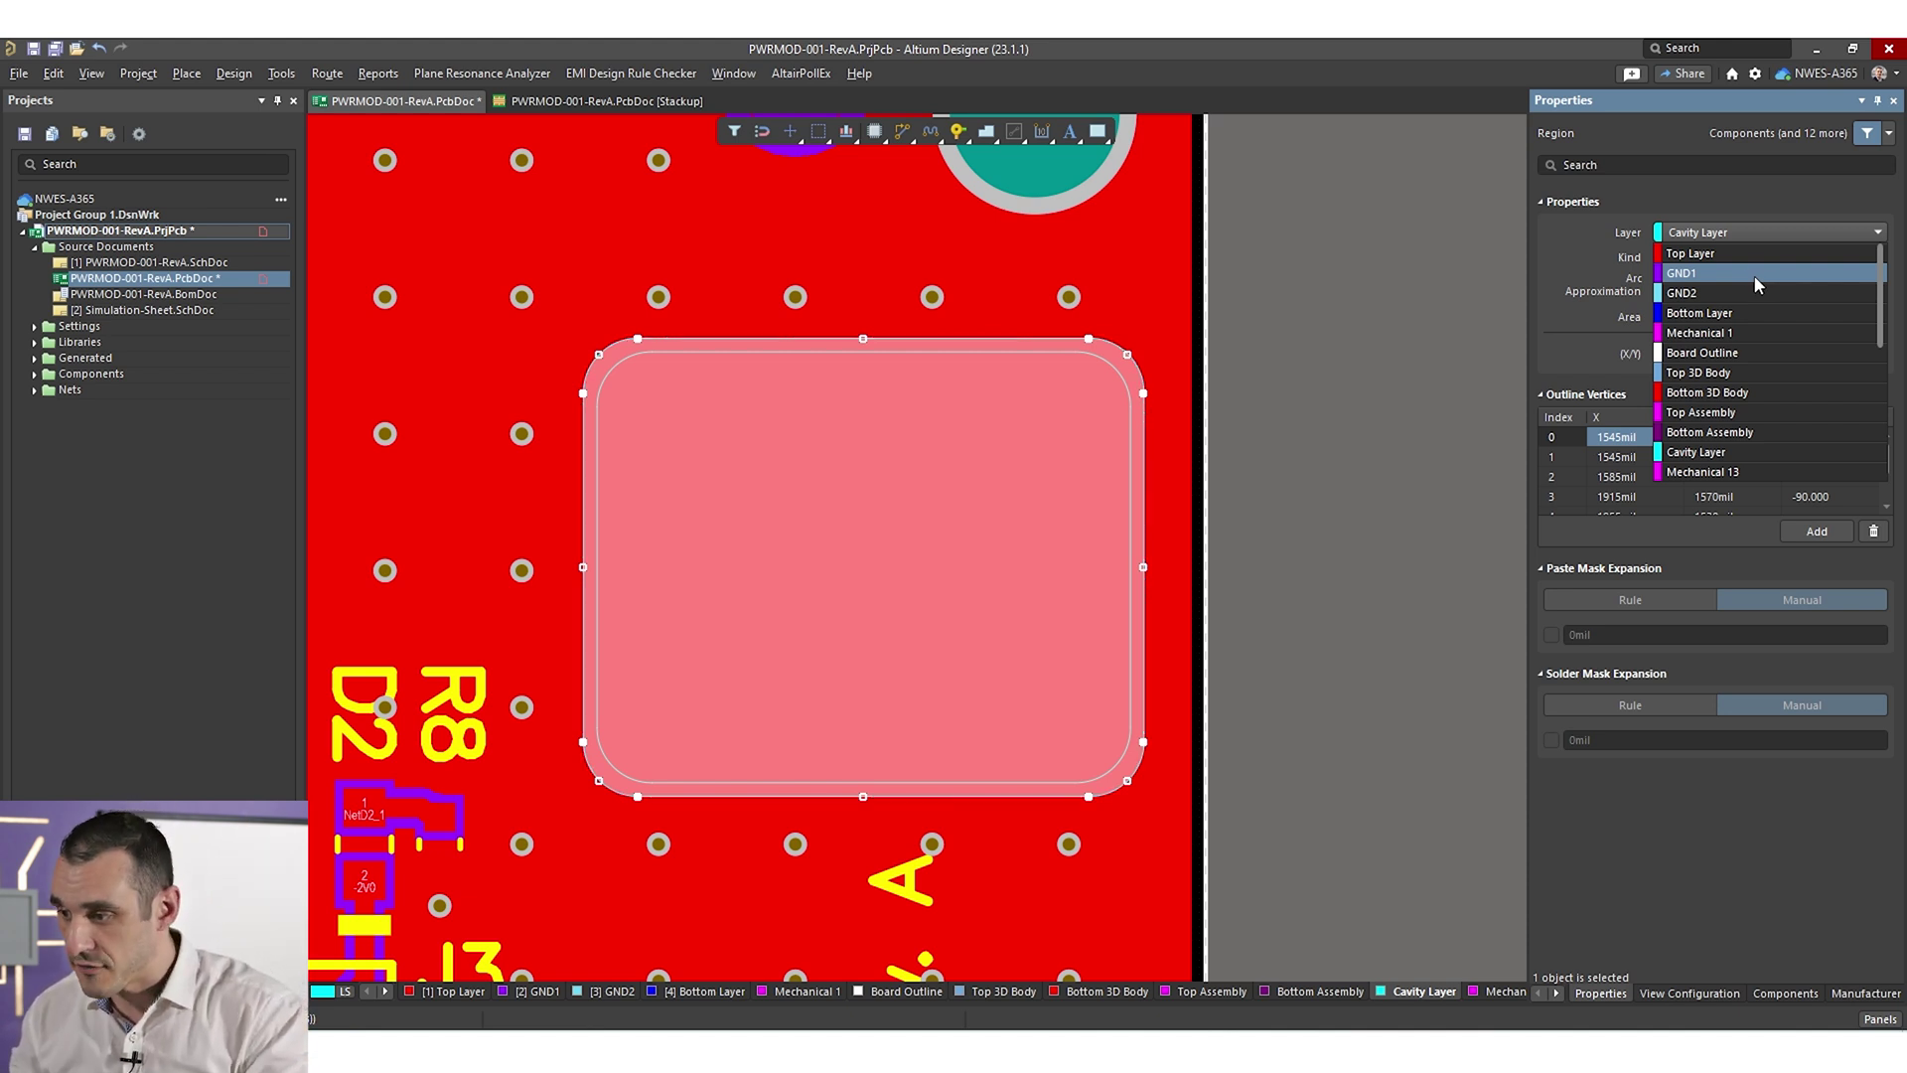
{"action": "left_click", "coordinate": [1754, 279]}
{"action": "left_click", "coordinate": [1277, 357]}
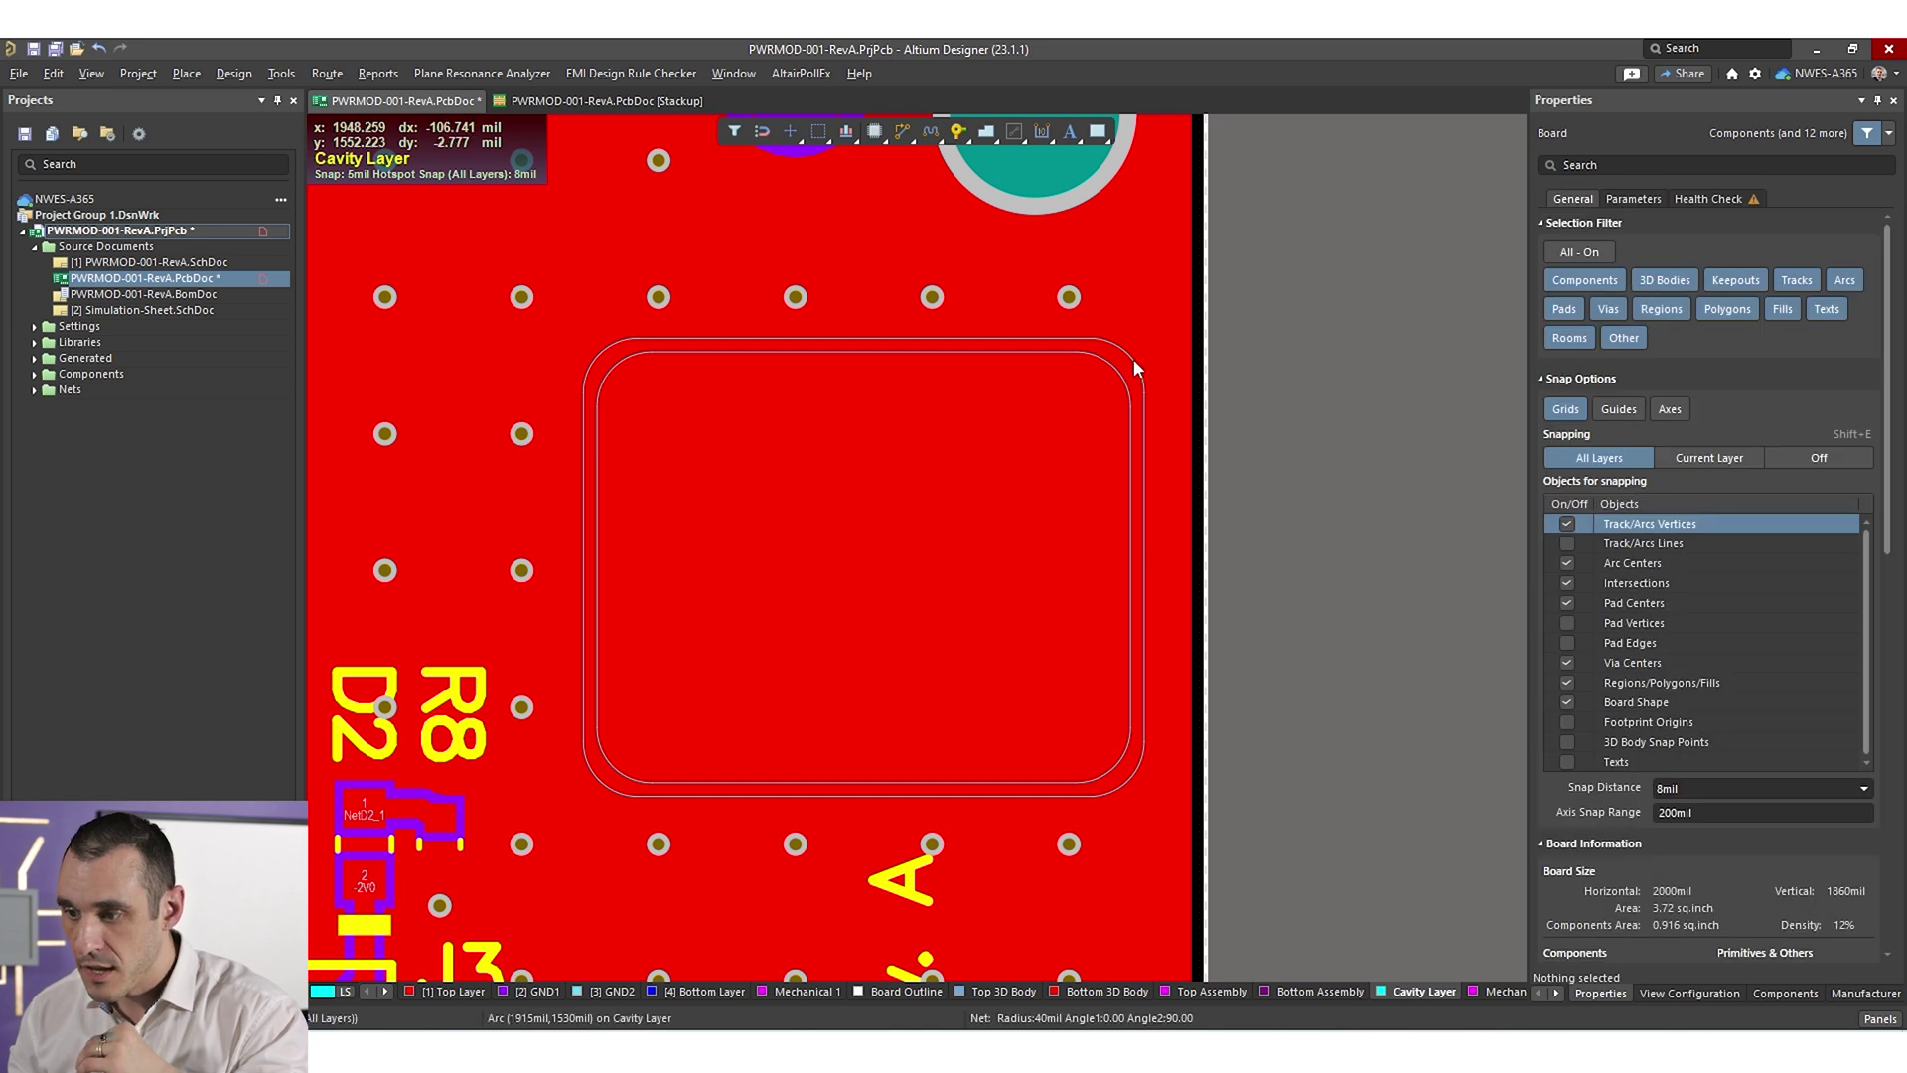
{"action": "left_click", "coordinate": [1135, 367]}
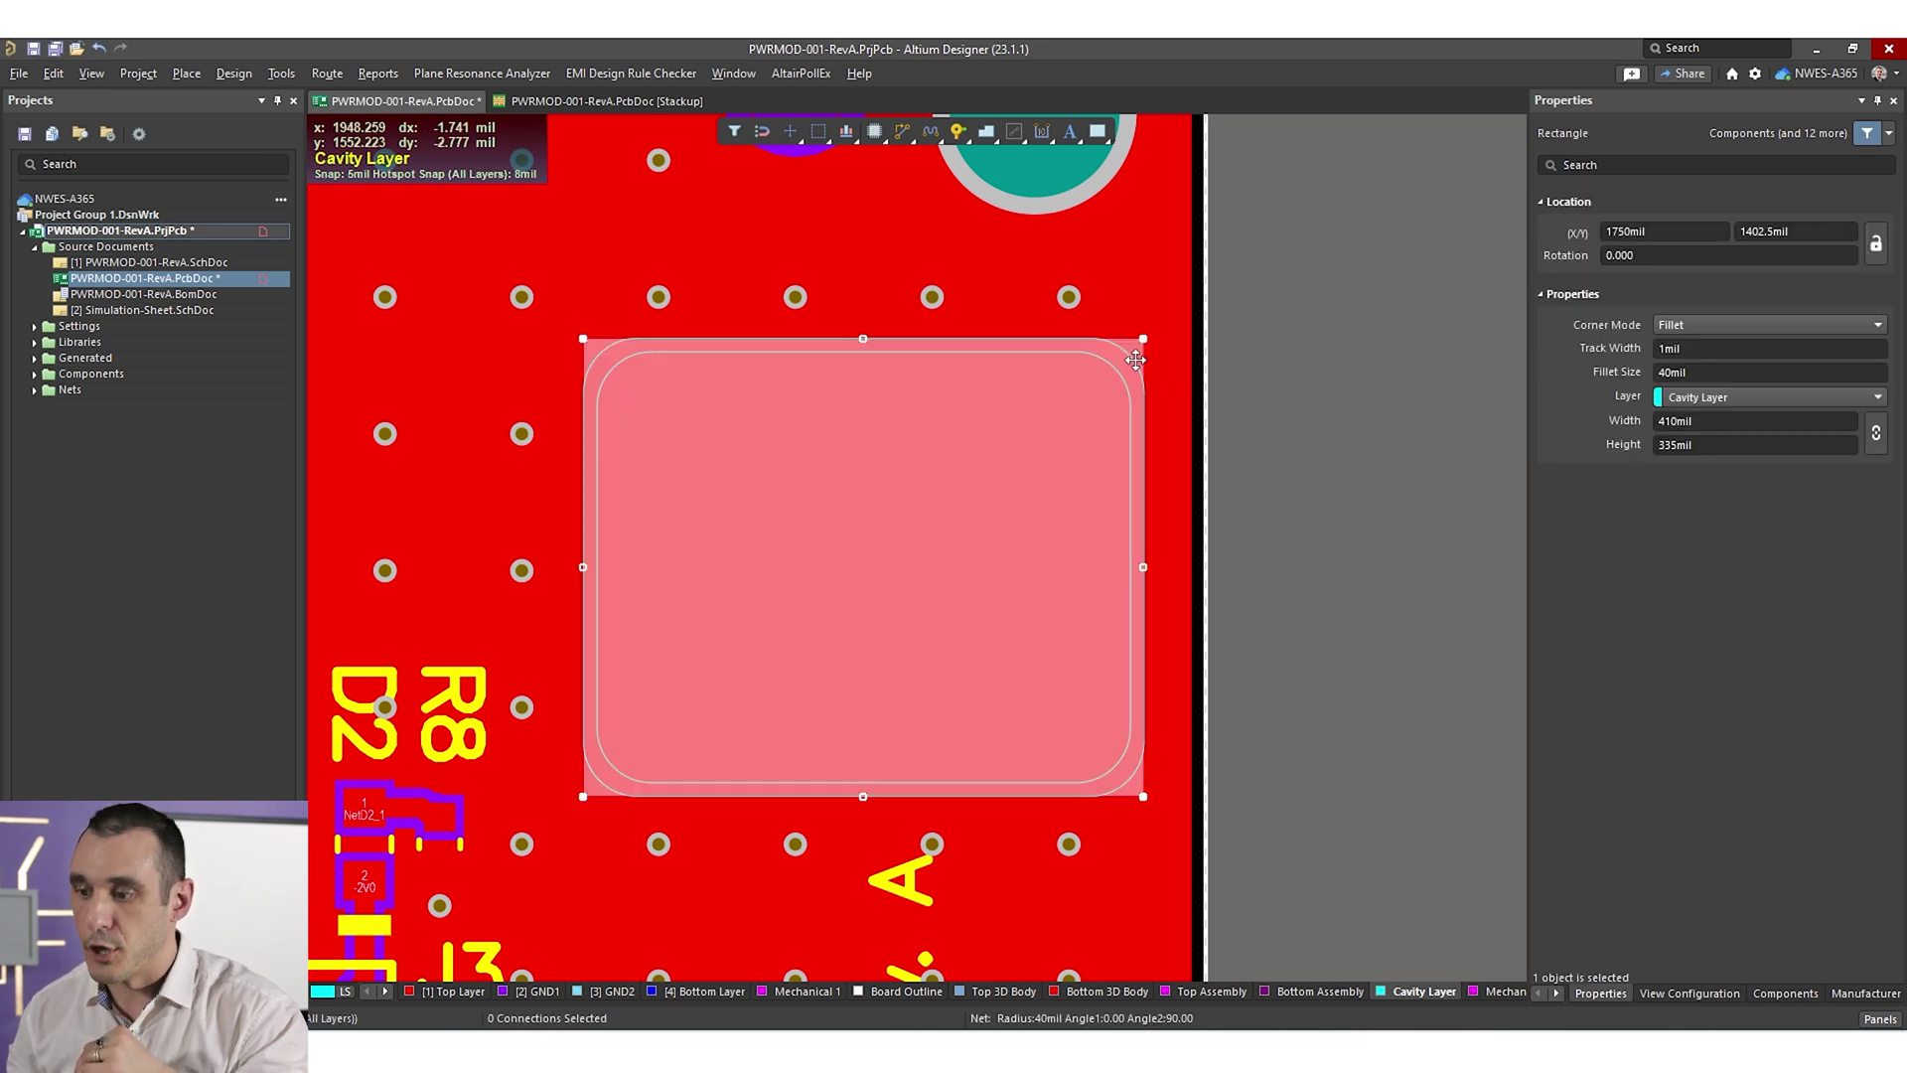
- Switch to GND1 and repour the GND1 polygon pour
{"action": "left_click", "coordinate": [1410, 409]}
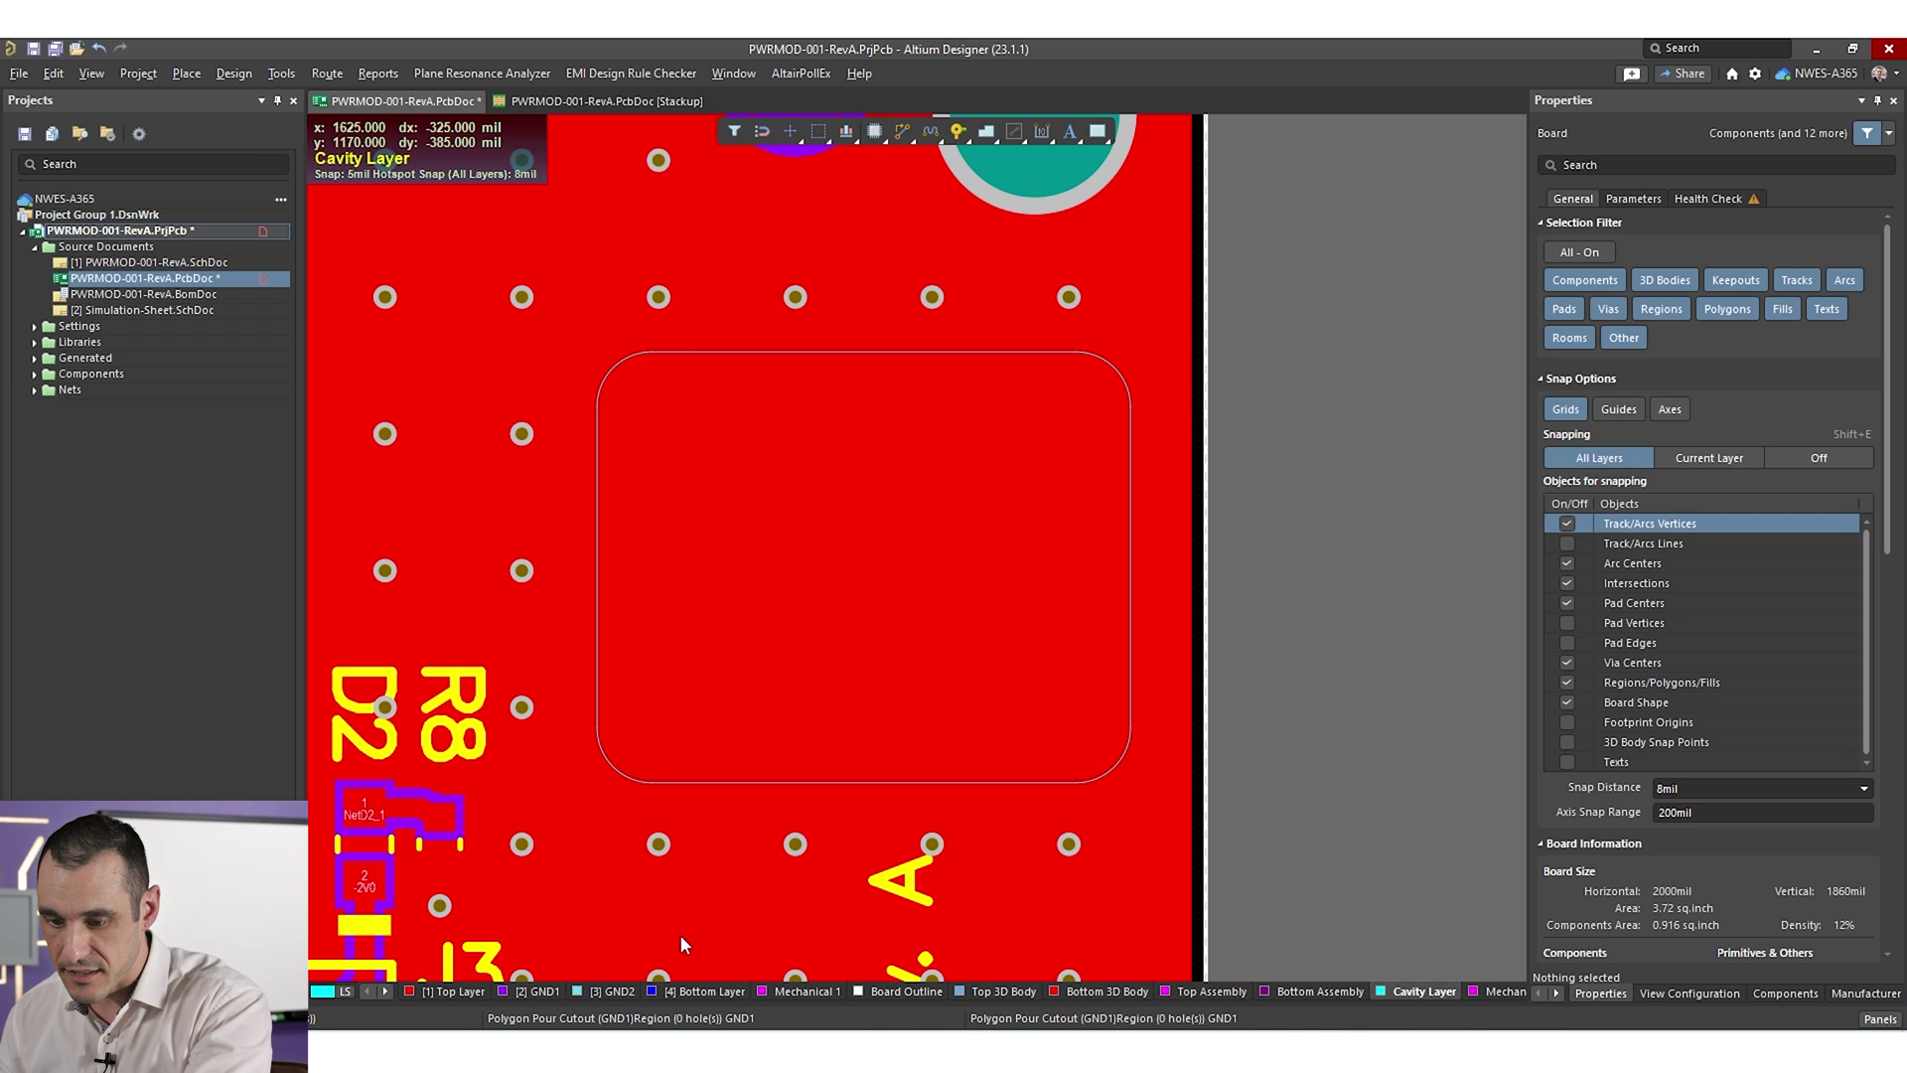
{"action": "left_click", "coordinate": [540, 991]}
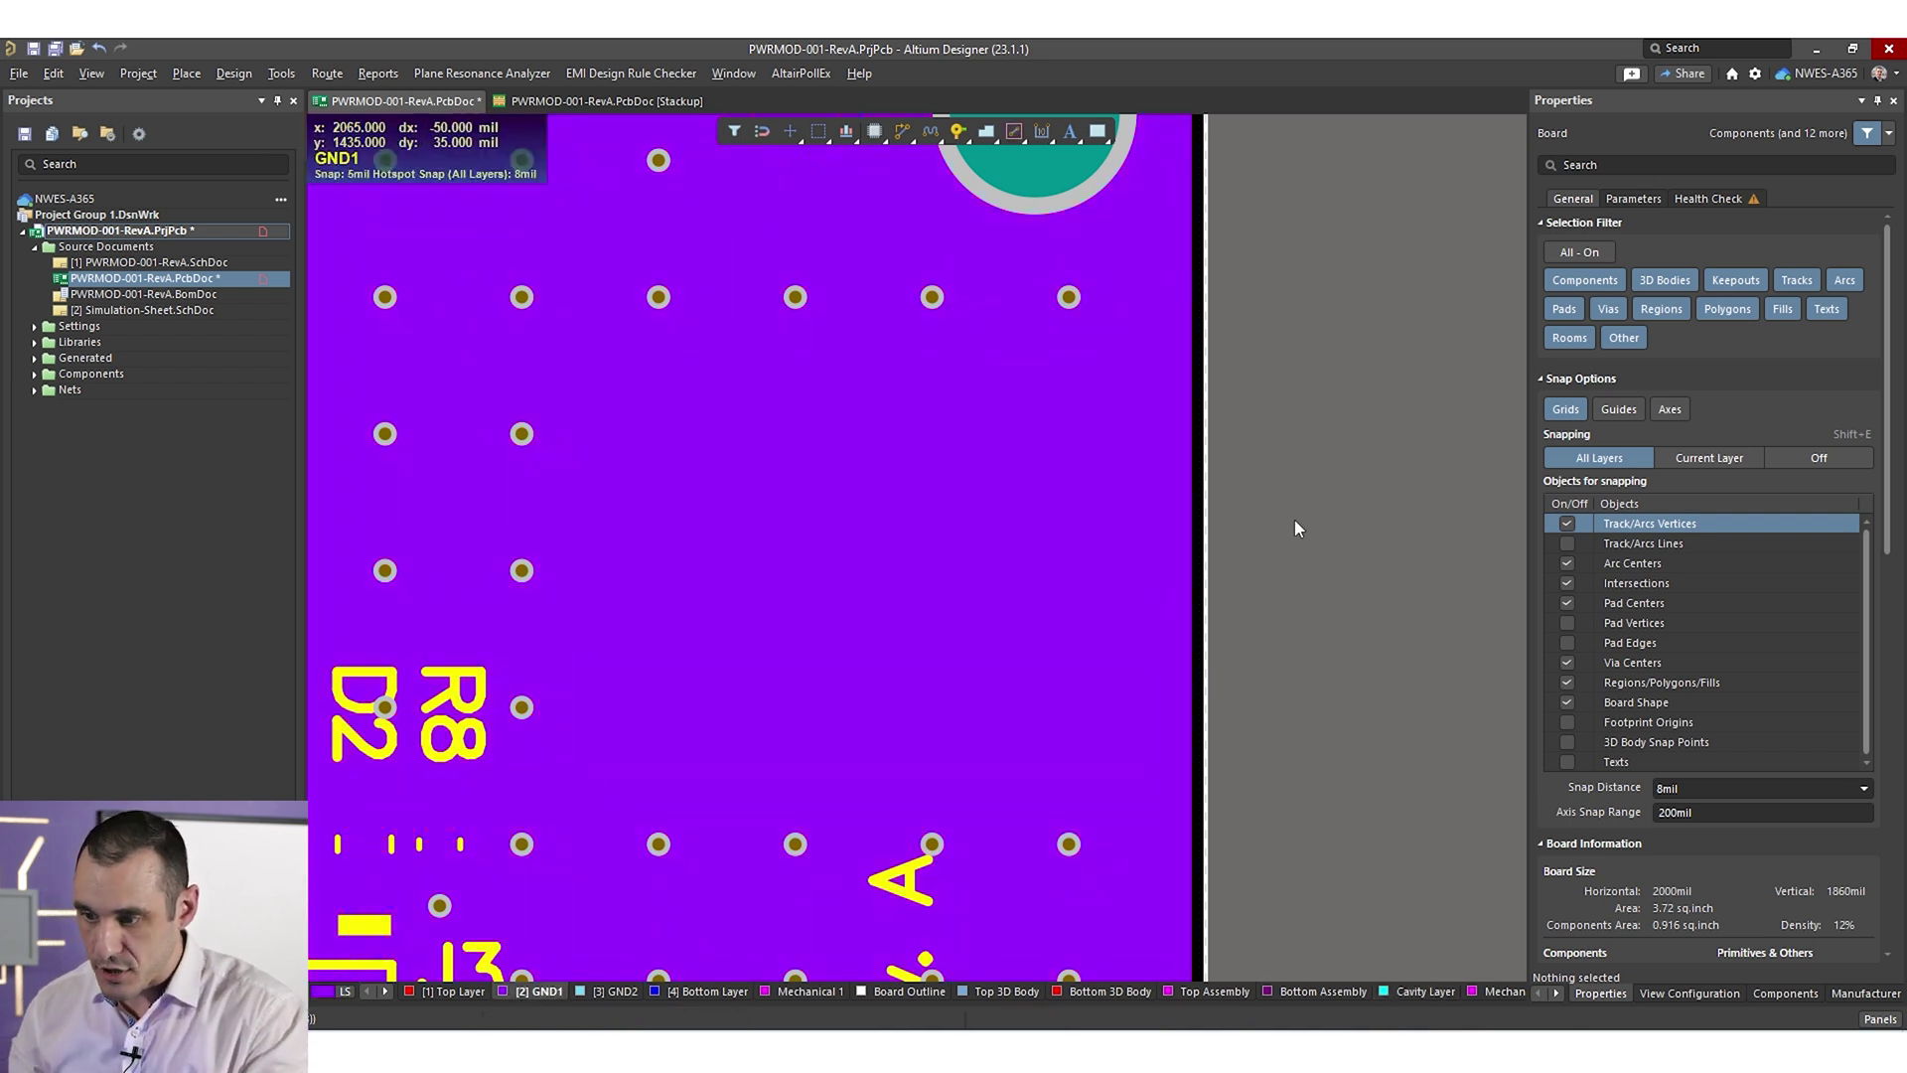
{"action": "left_click", "coordinate": [1135, 443]}
{"action": "right_click", "coordinate": [1135, 443]}
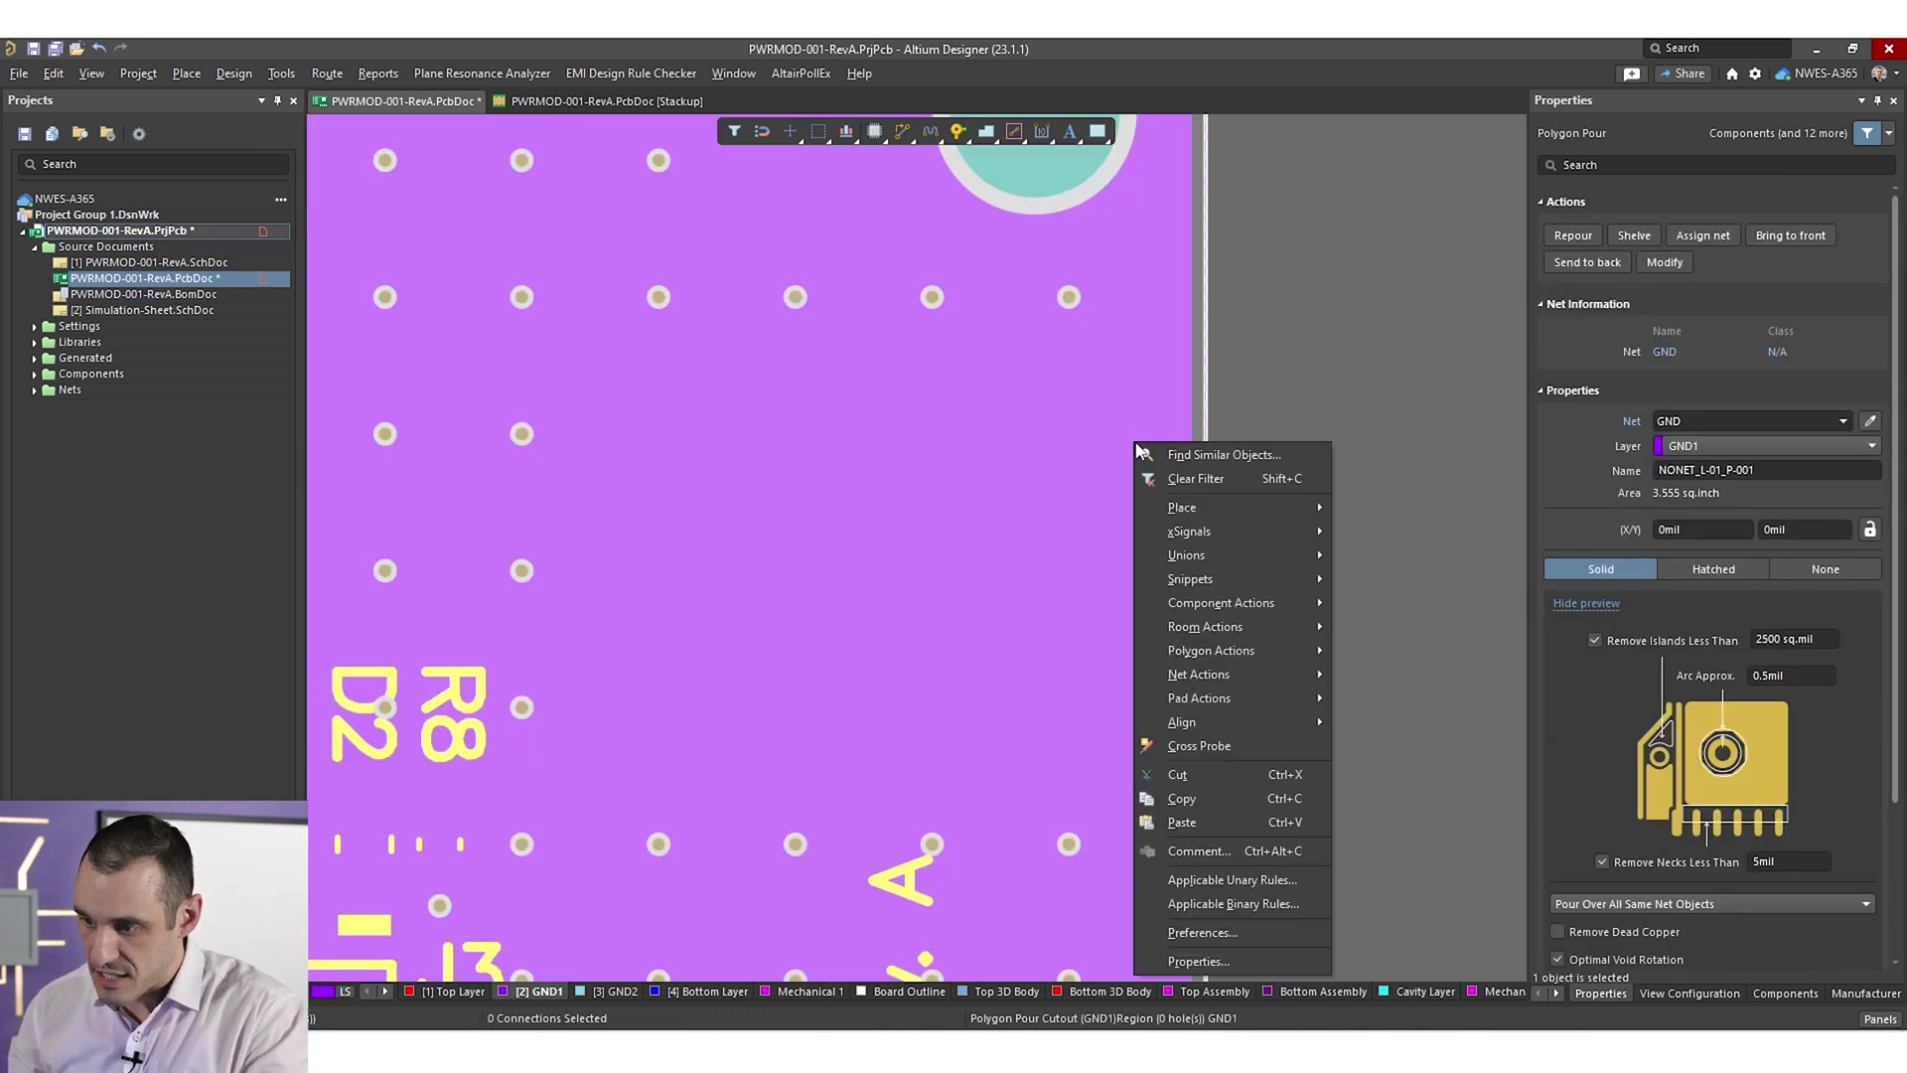
{"action": "mouse_move", "coordinate": [1291, 650]}
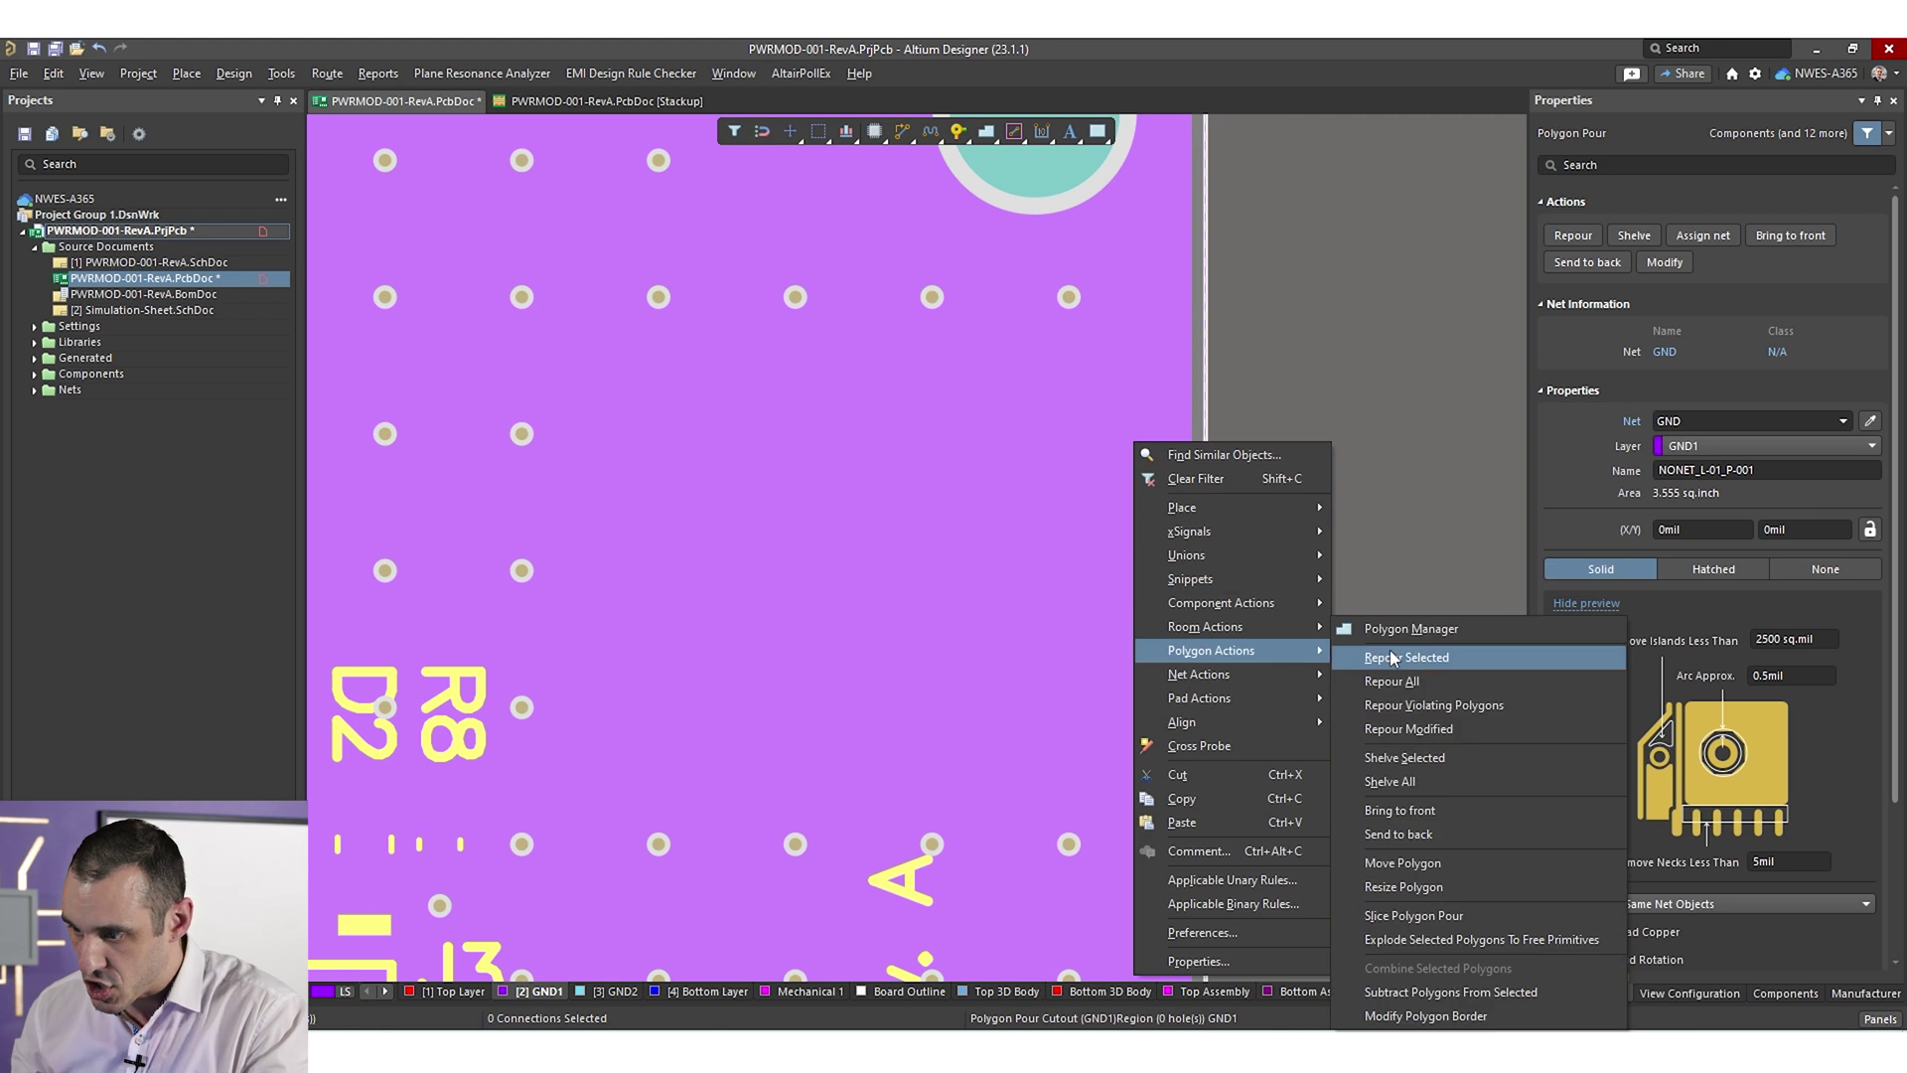
{"action": "left_click", "coordinate": [1433, 706]}
{"action": "left_click", "coordinate": [1383, 415]}
- Shelve all 11 polygon pours on the board
{"action": "key", "text": "t"}
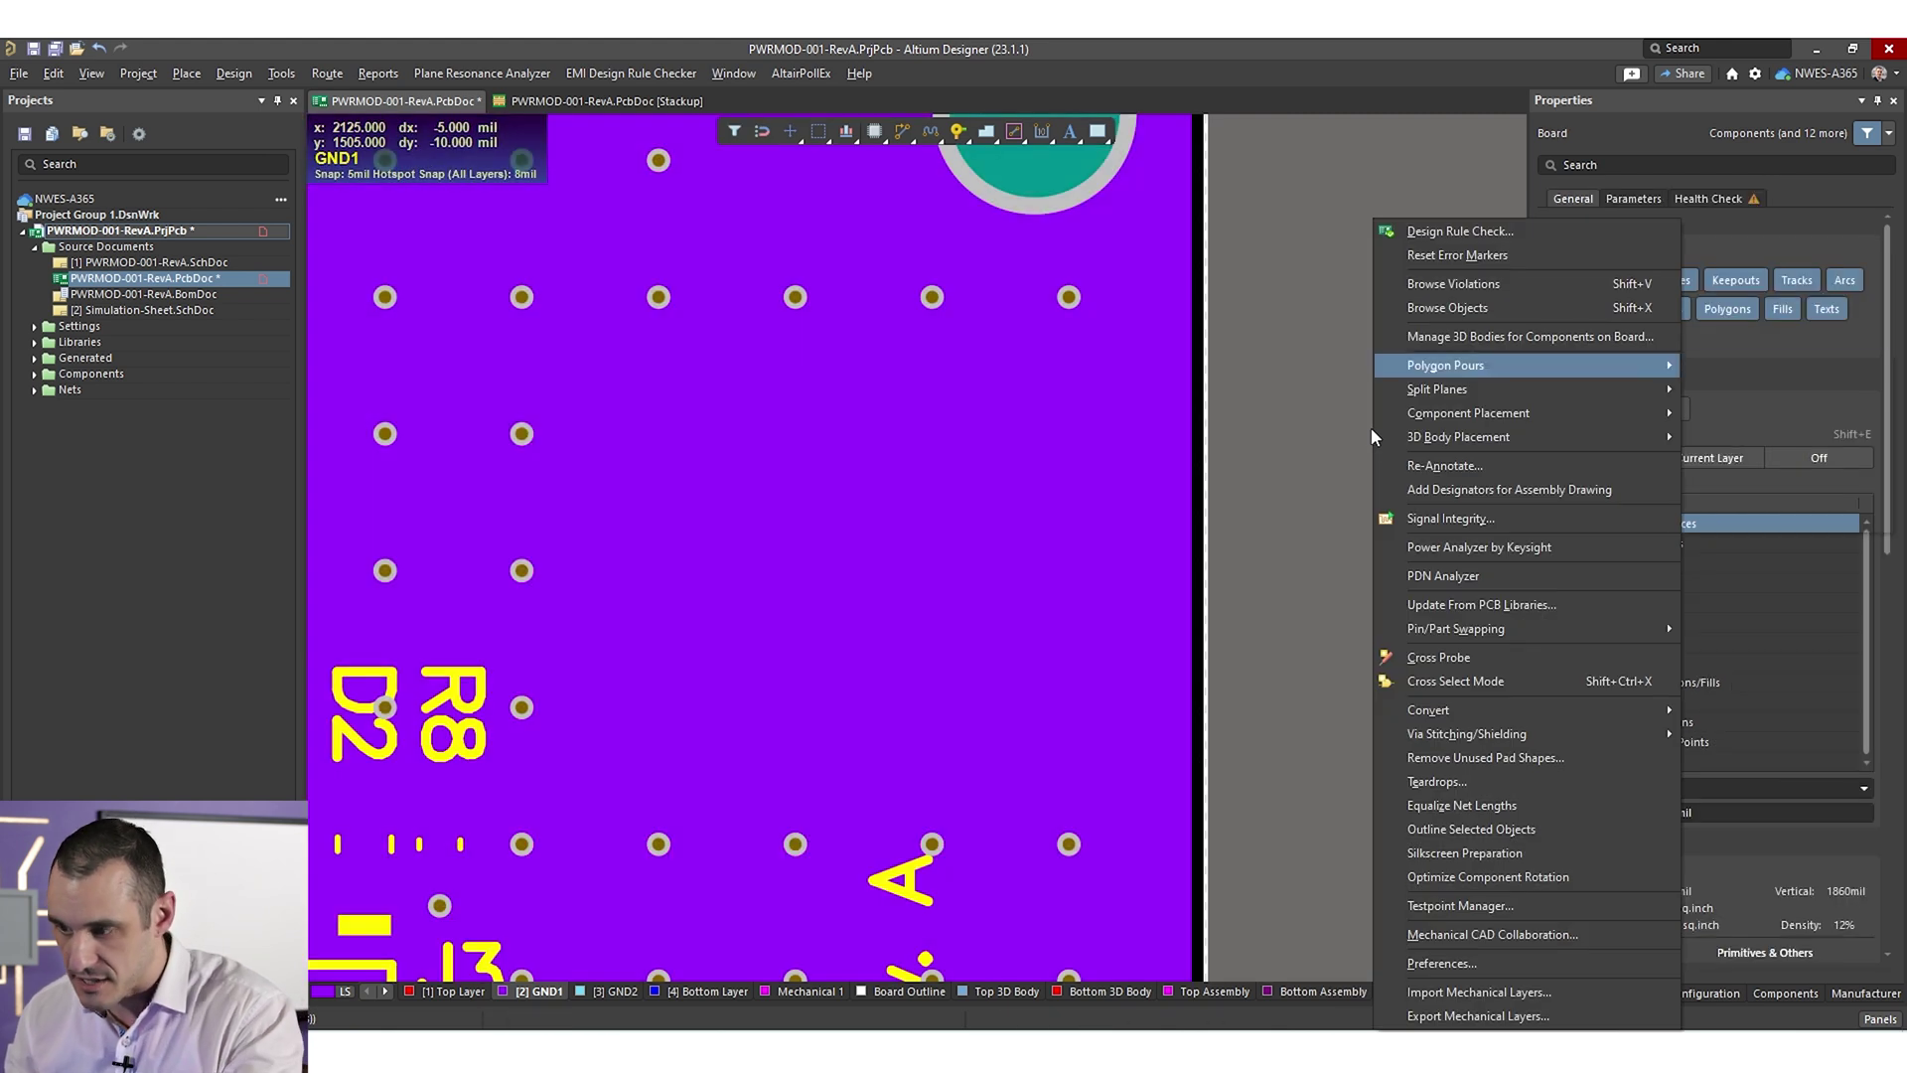
{"action": "mouse_move", "coordinate": [1617, 365]}
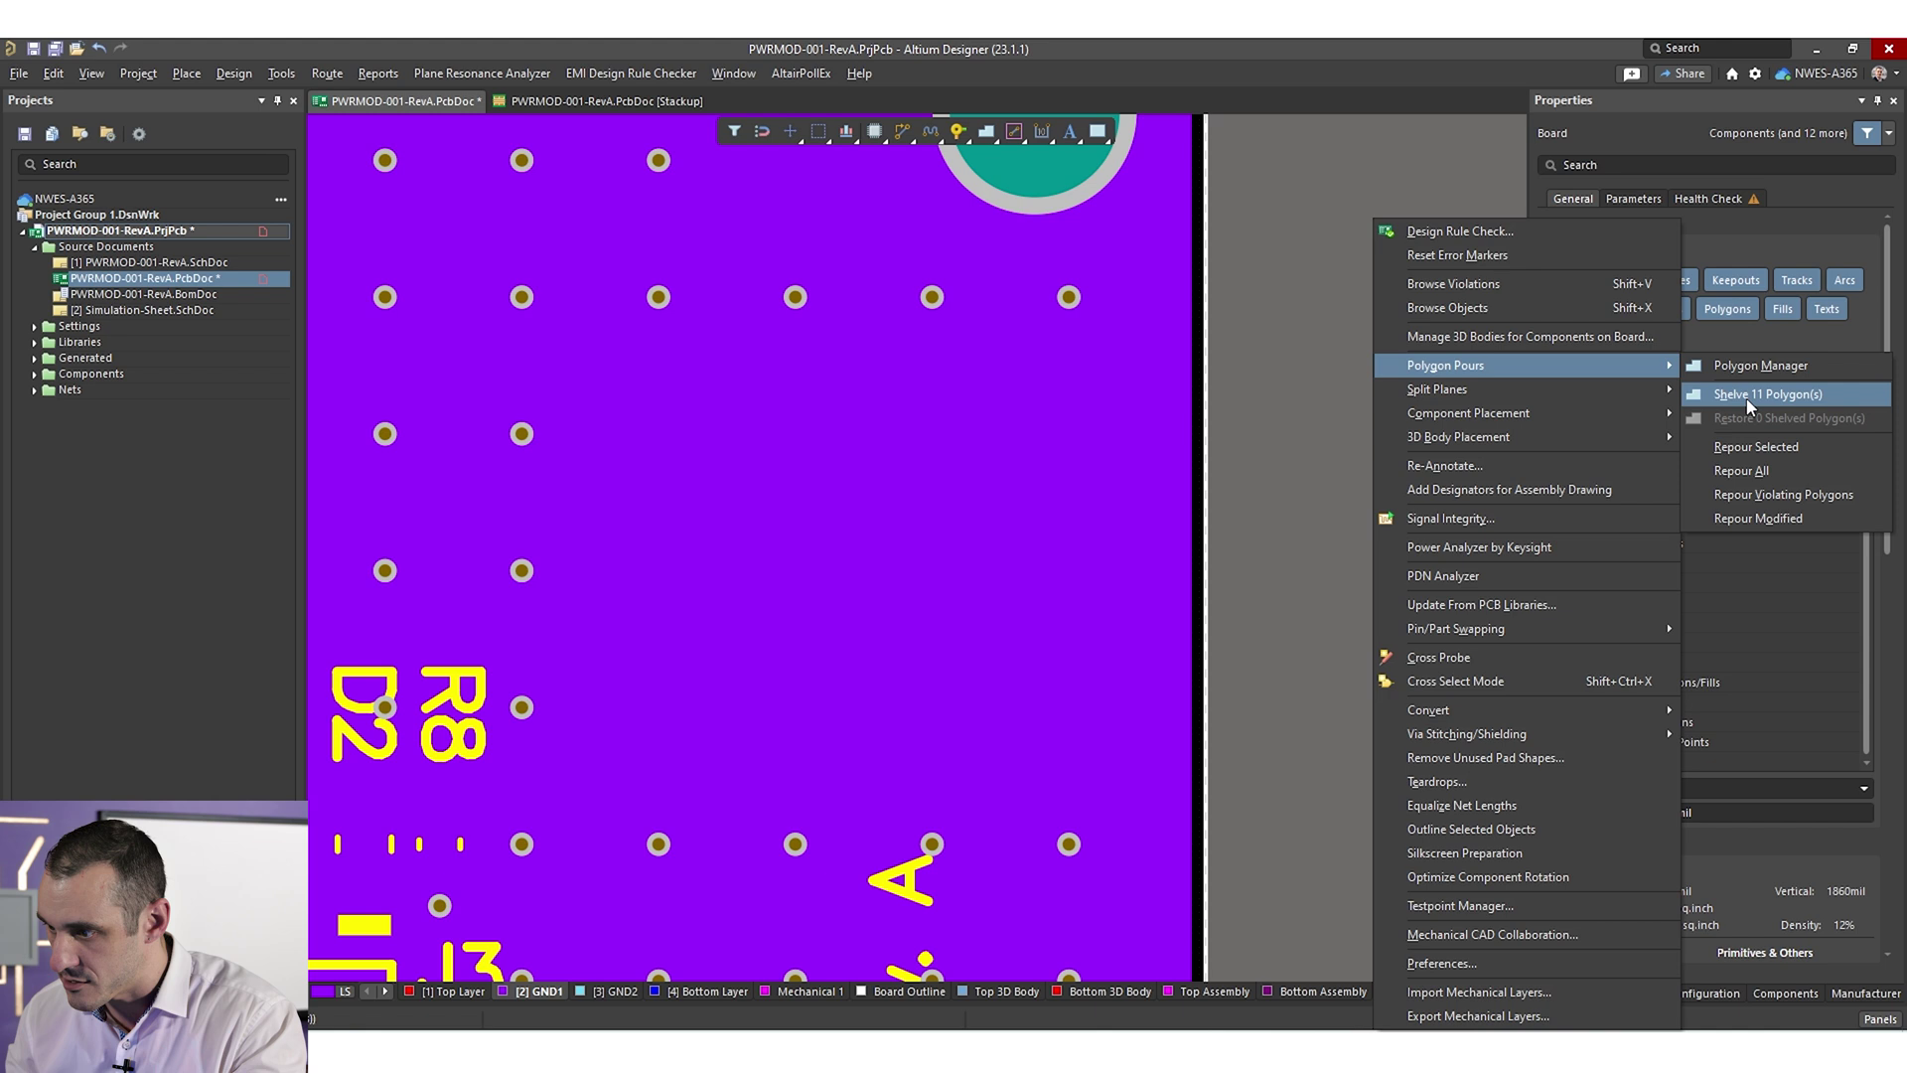
{"action": "left_click", "coordinate": [1741, 393]}
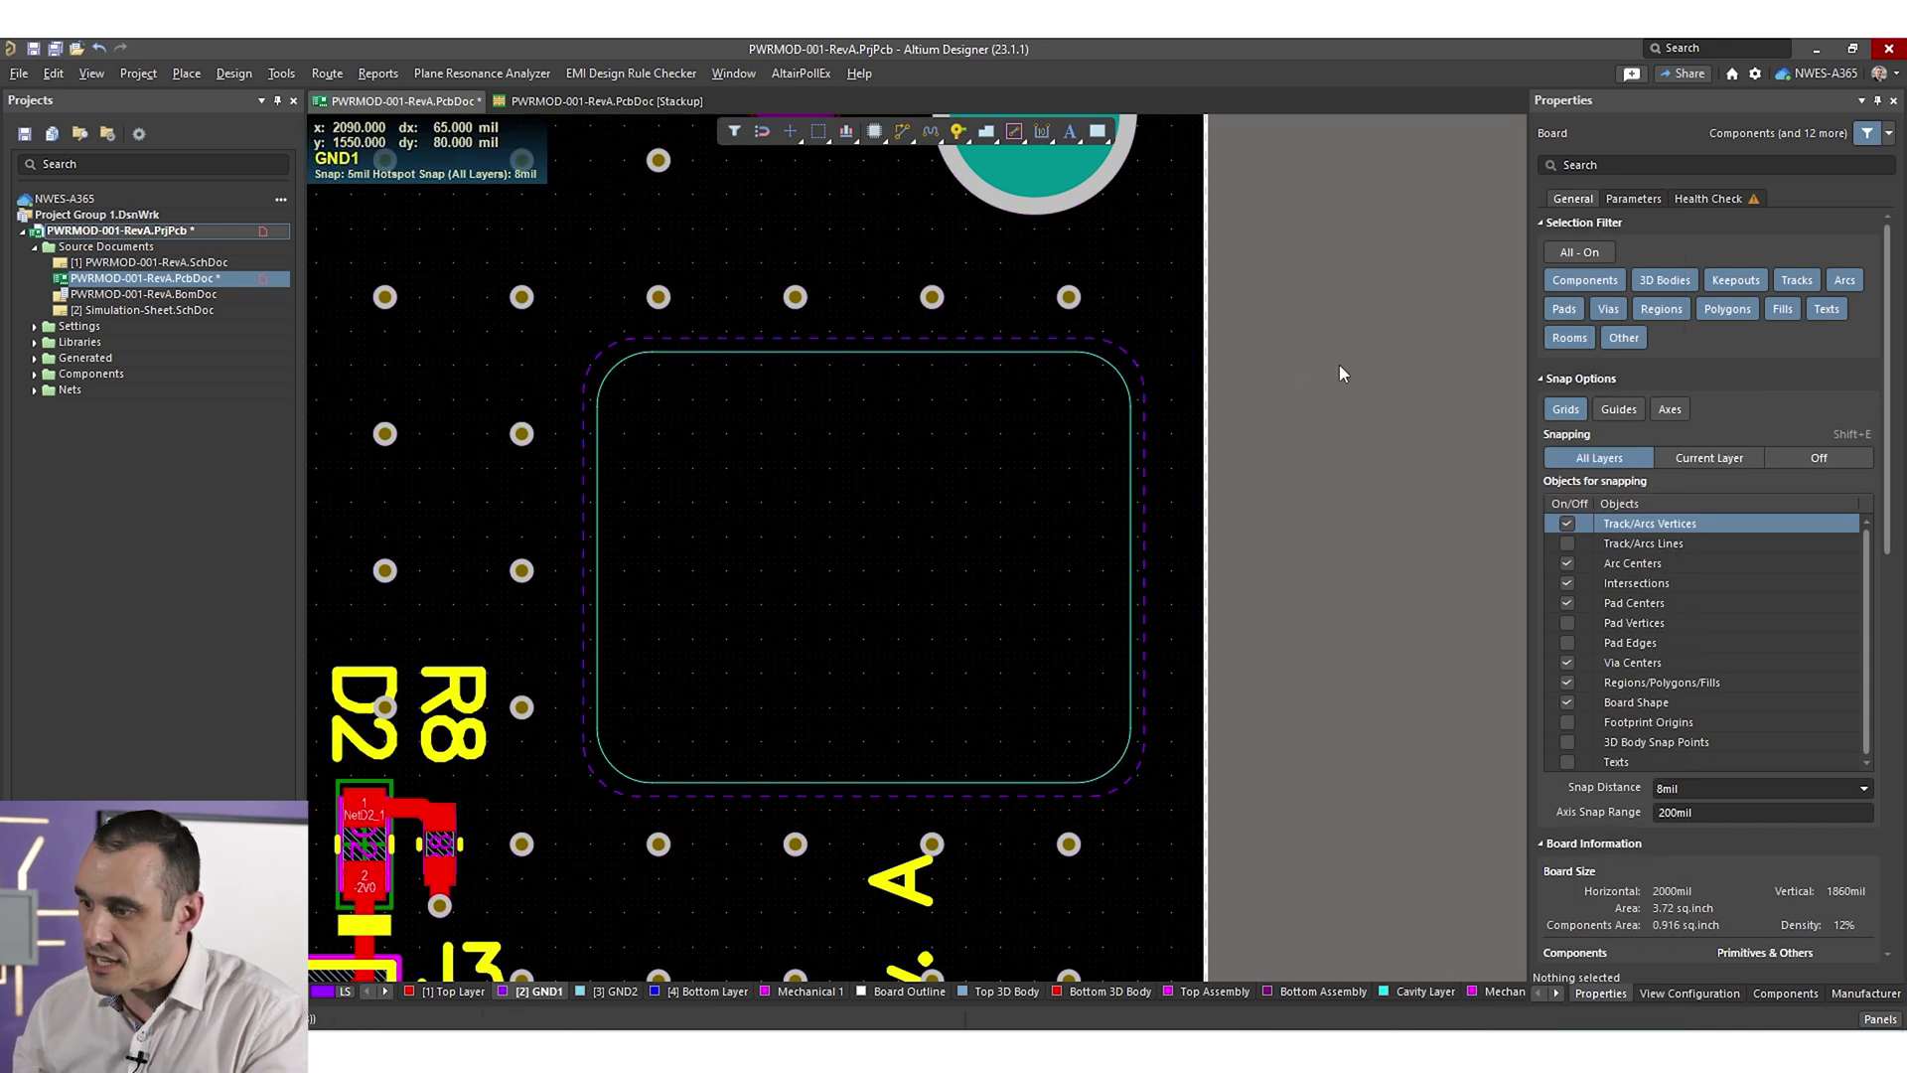
{"action": "left_click", "coordinate": [1128, 354]}
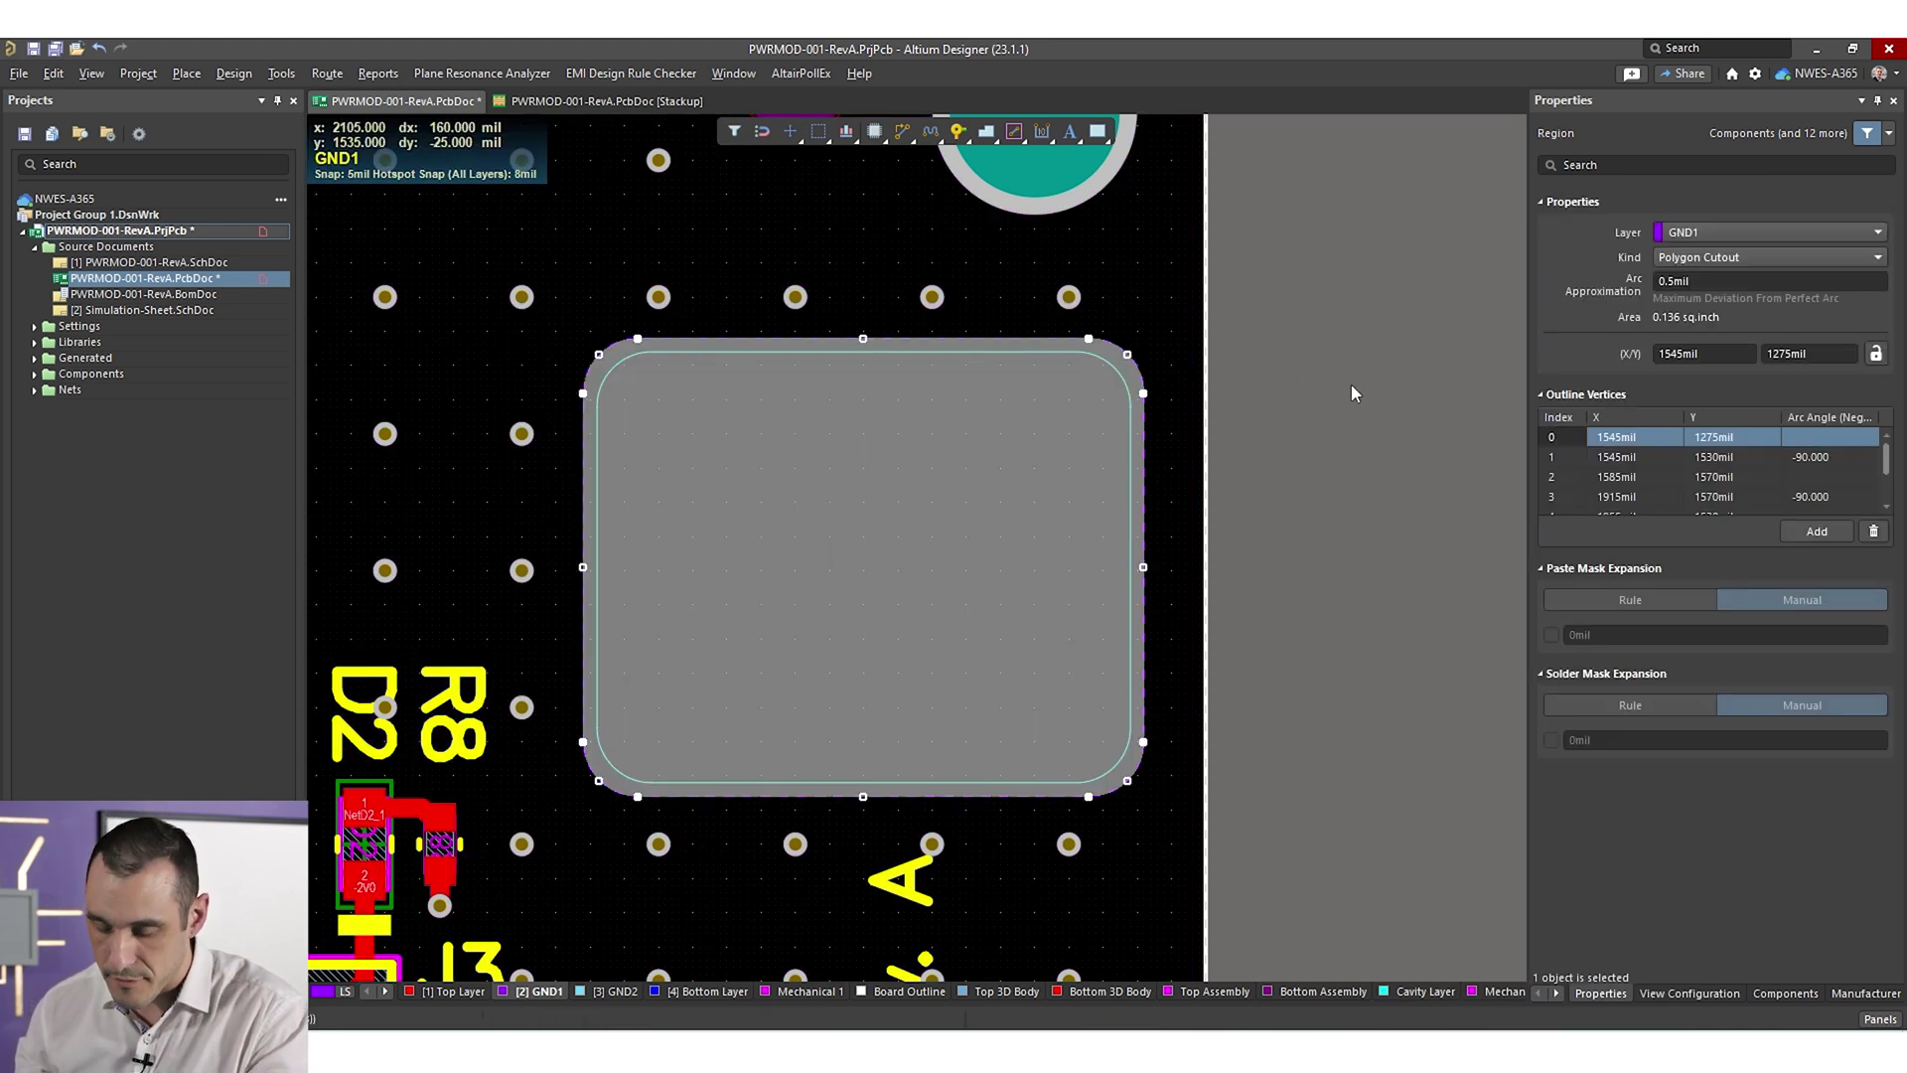
{"action": "key", "text": "ctrl+c"}
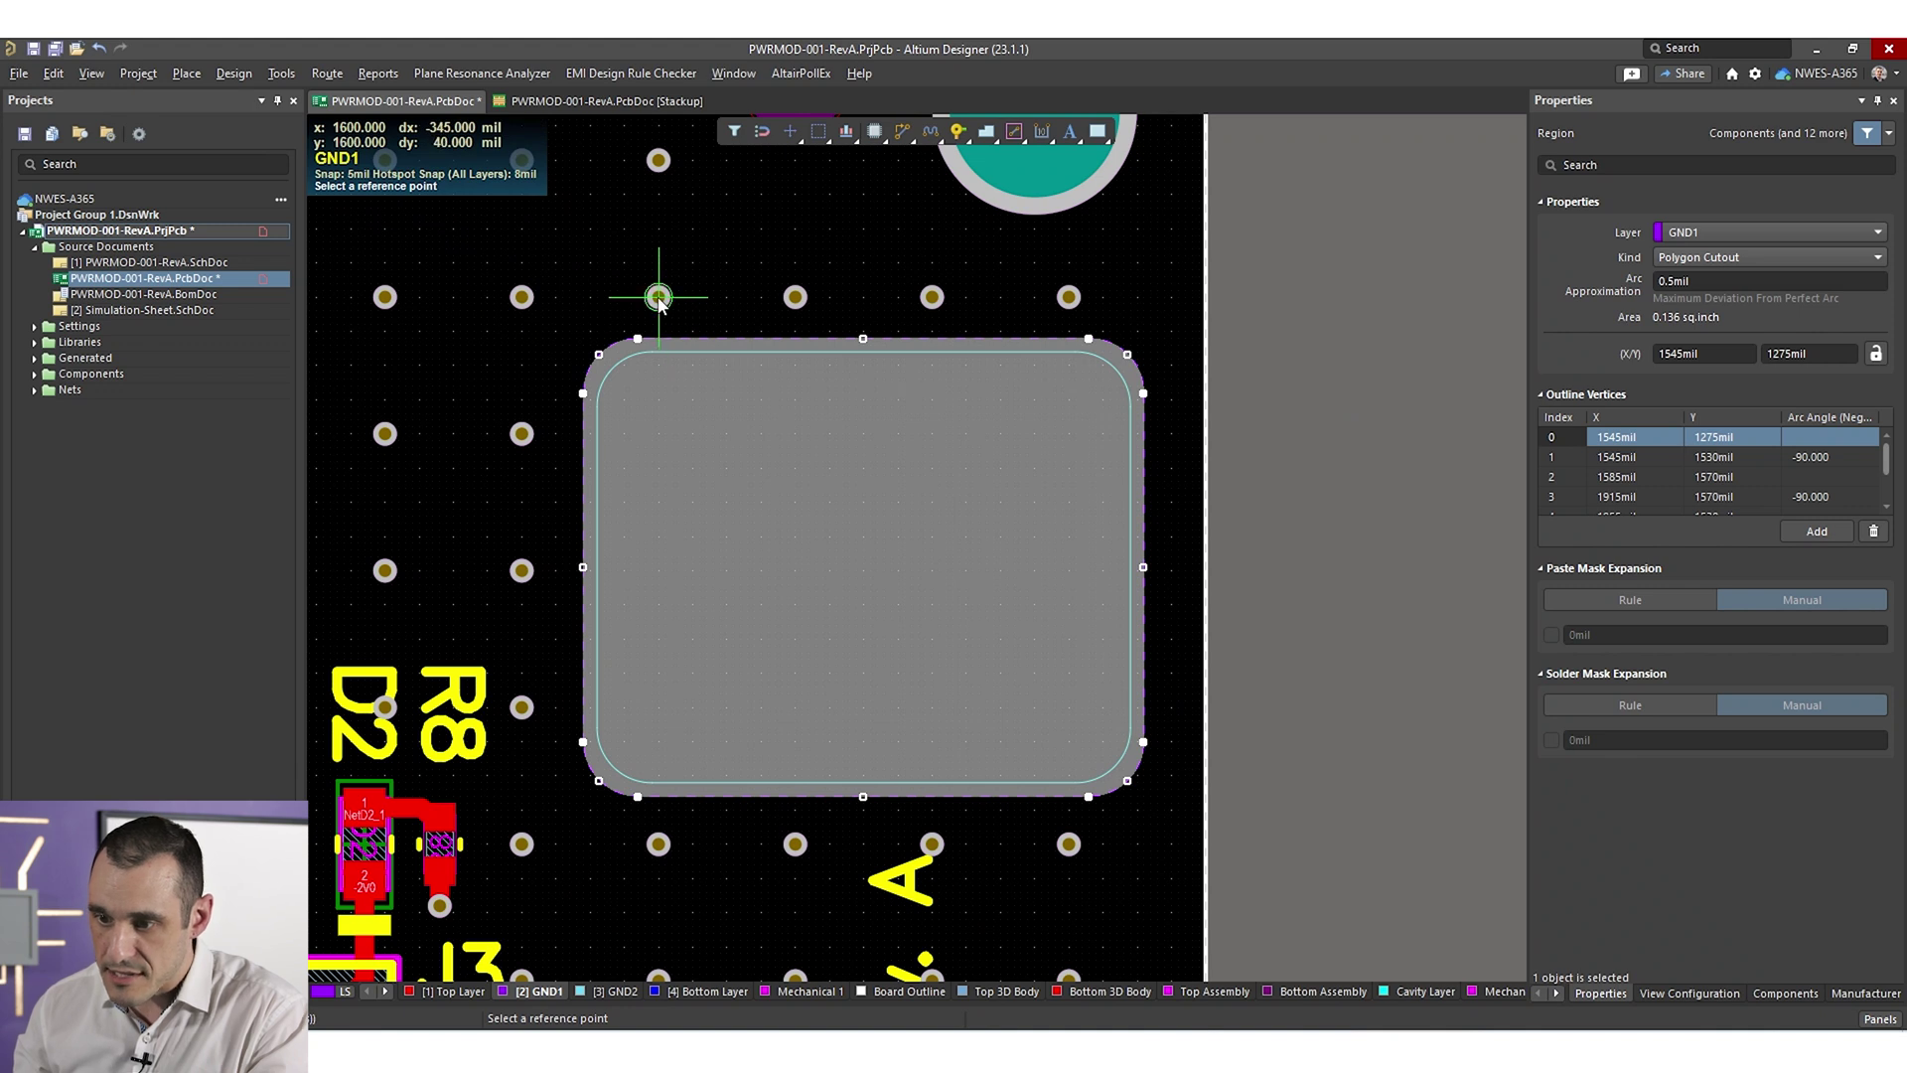
{"action": "left_click", "coordinate": [658, 297]}
{"action": "left_click", "coordinate": [1770, 239]}
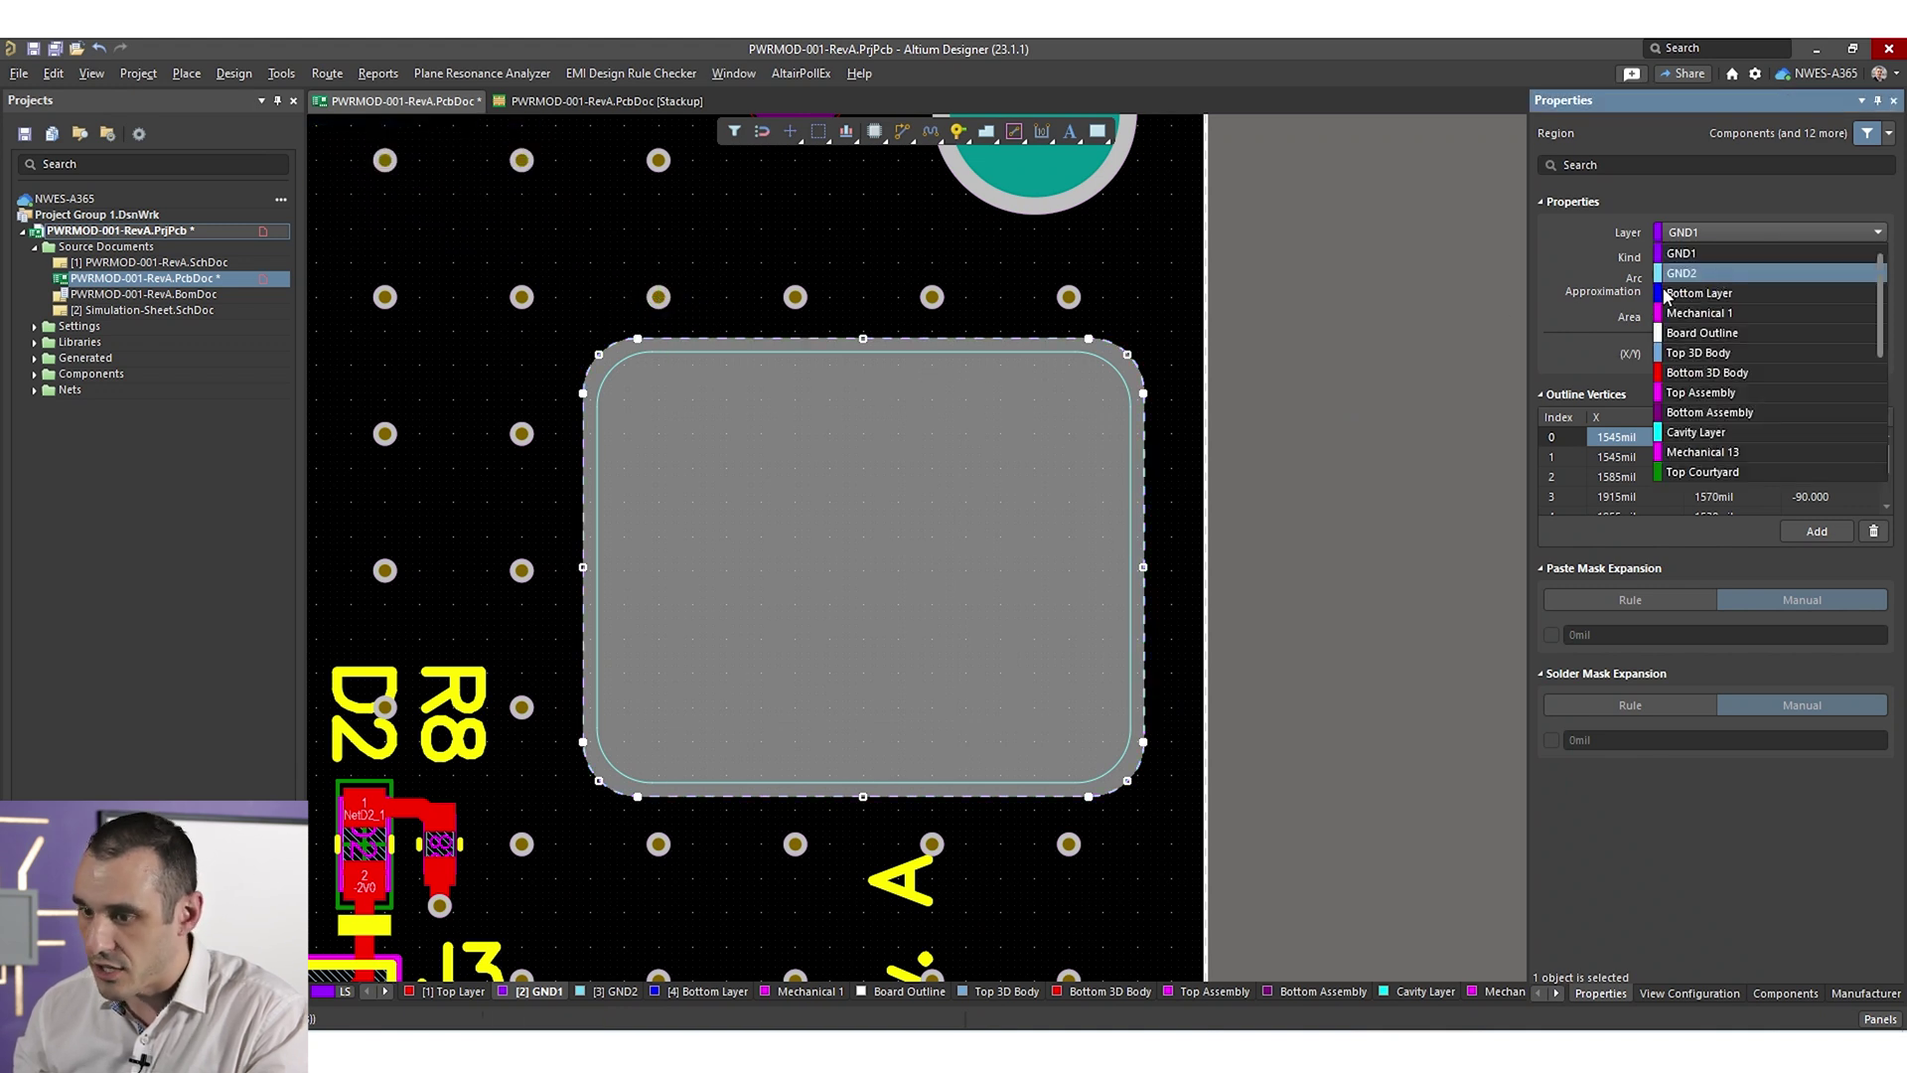
{"action": "left_click", "coordinate": [1276, 359]}
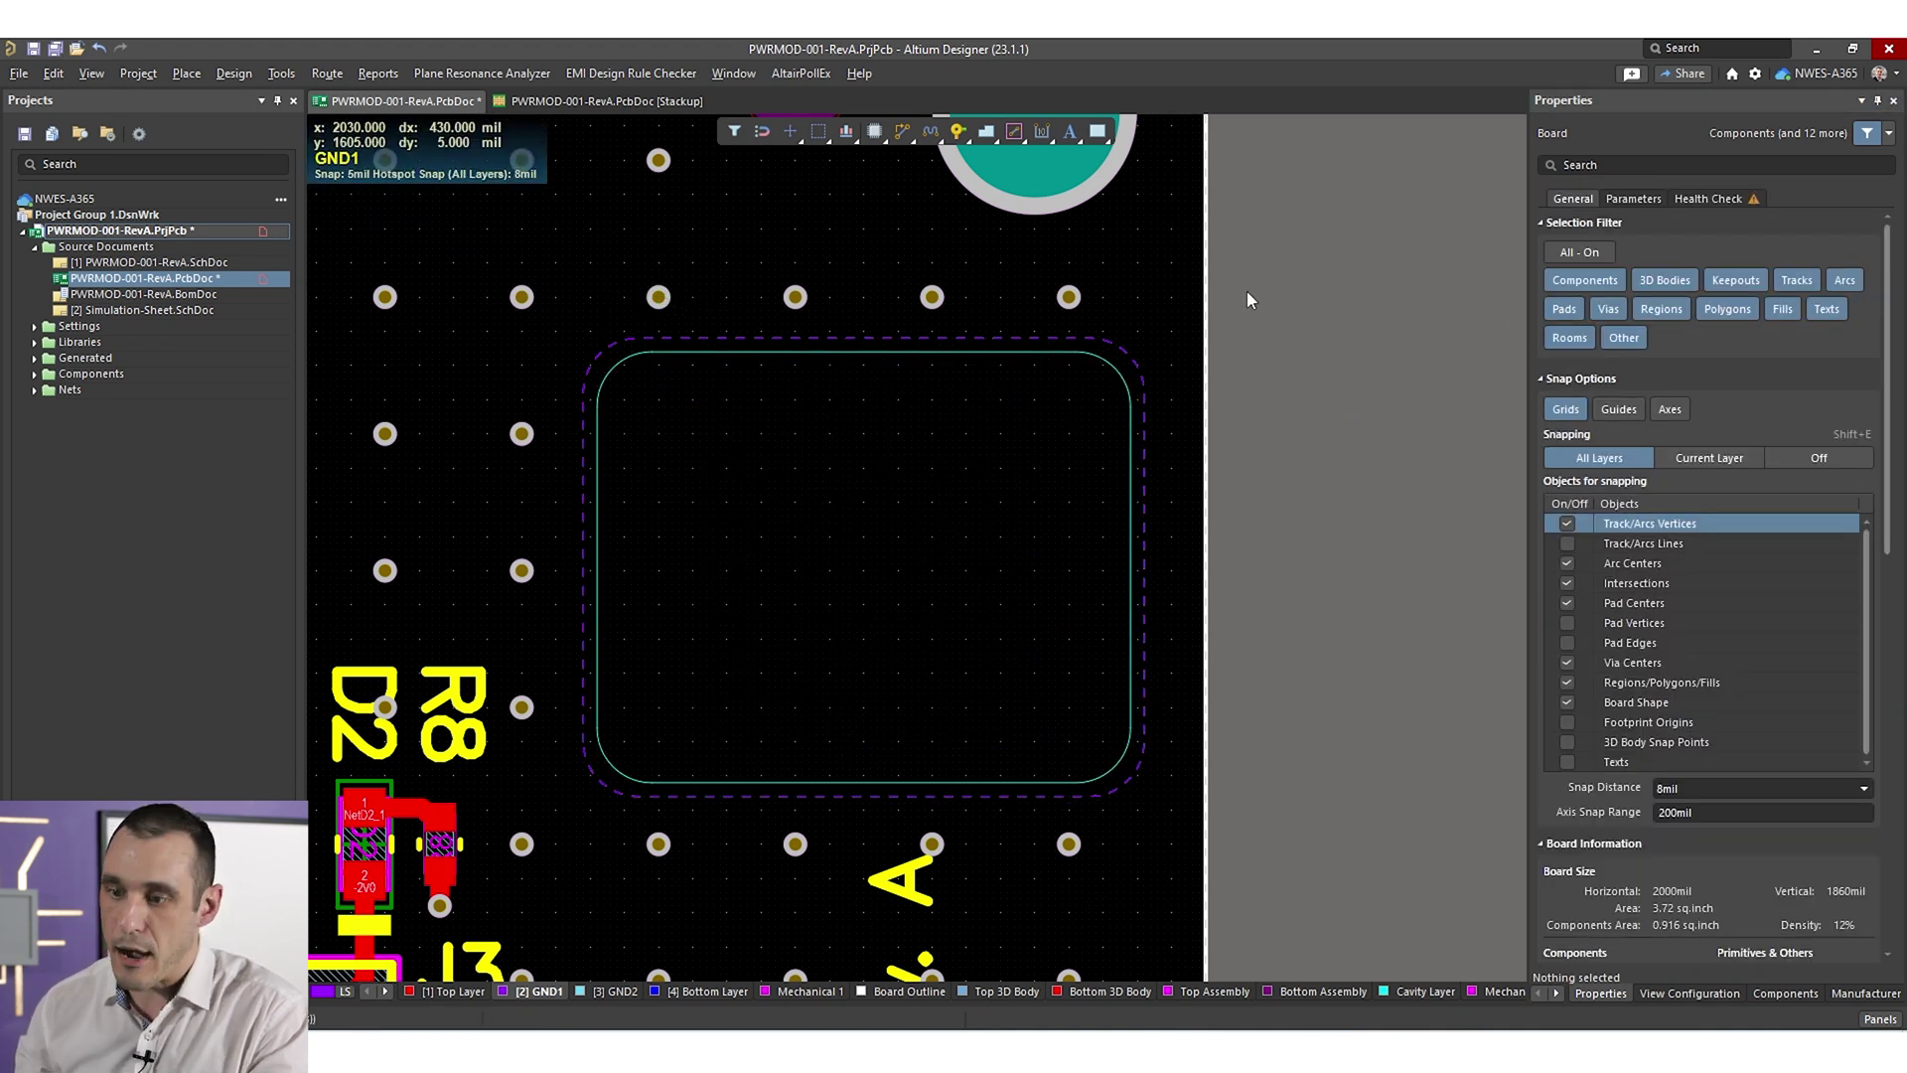
- Restore the shelved polygon pours
{"action": "key", "text": "t"}
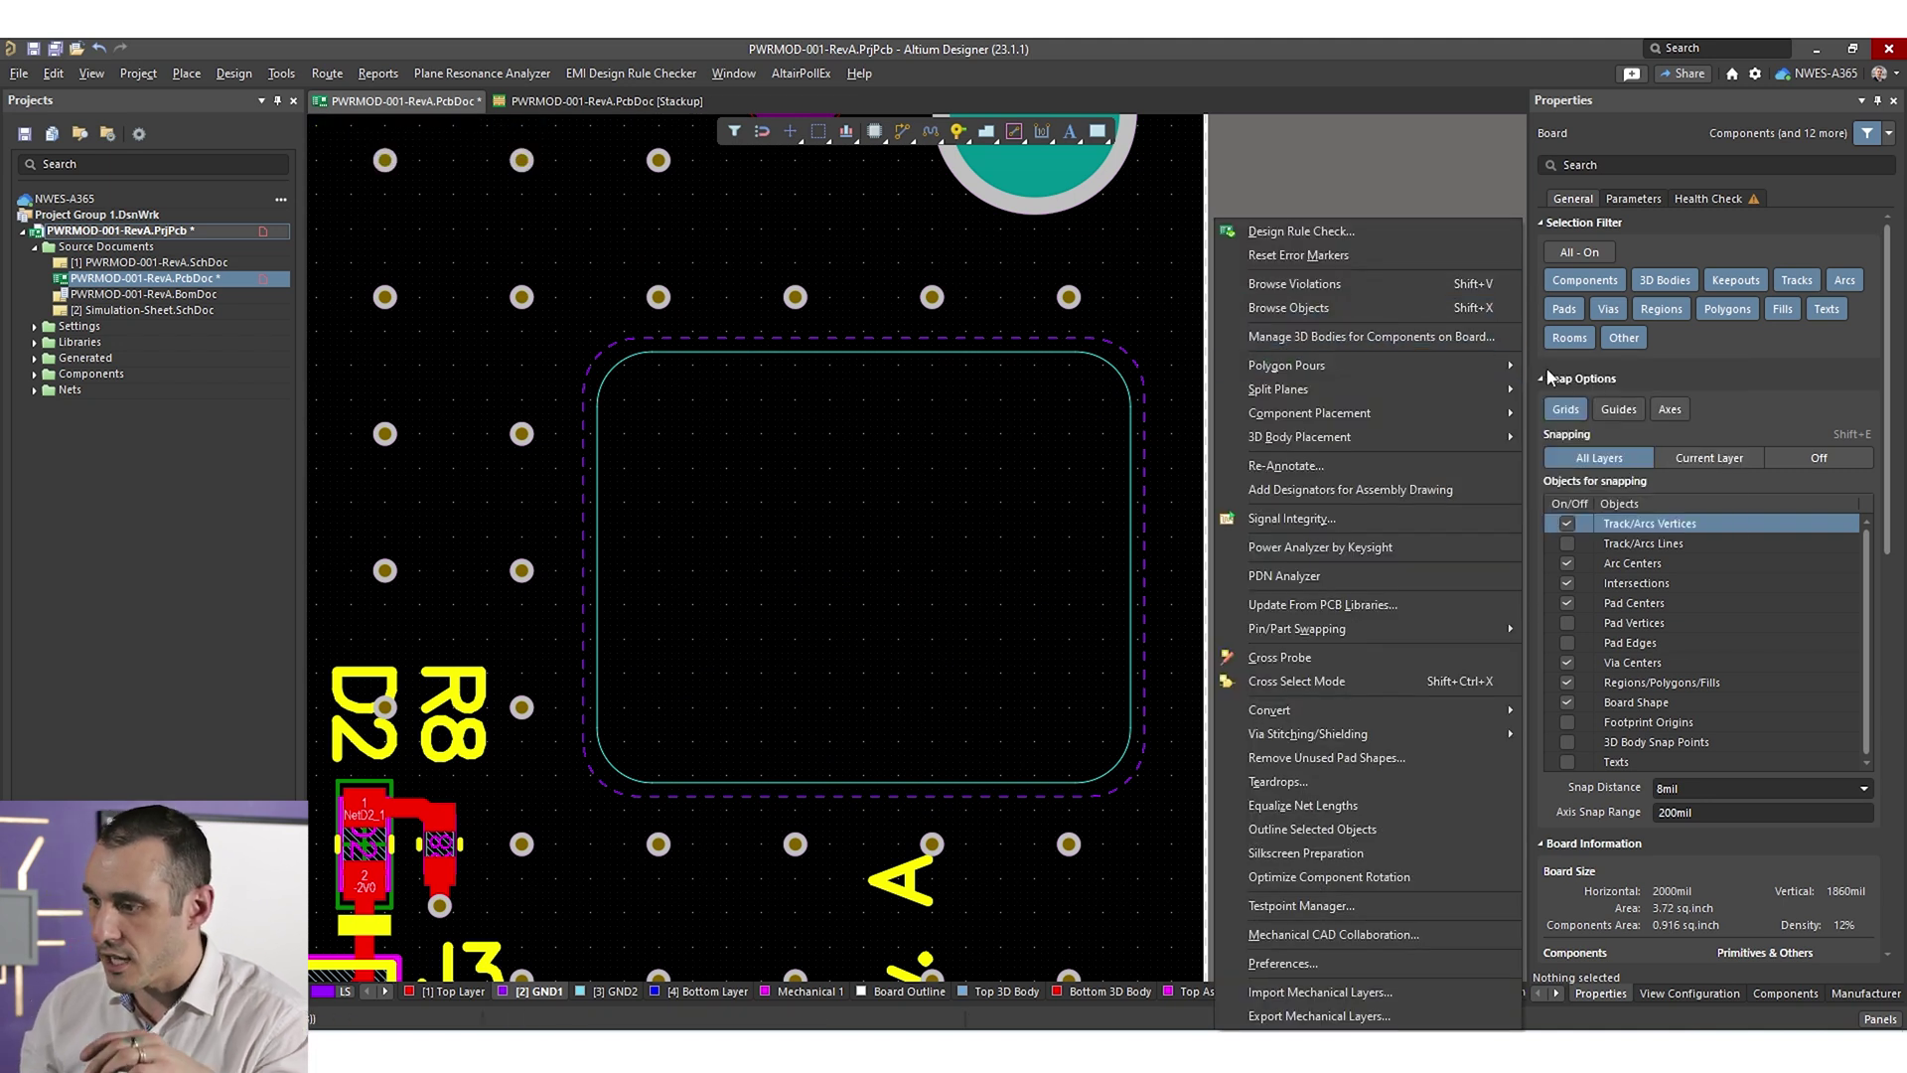
{"action": "mouse_move", "coordinate": [1454, 364]}
{"action": "left_click", "coordinate": [1621, 423]}
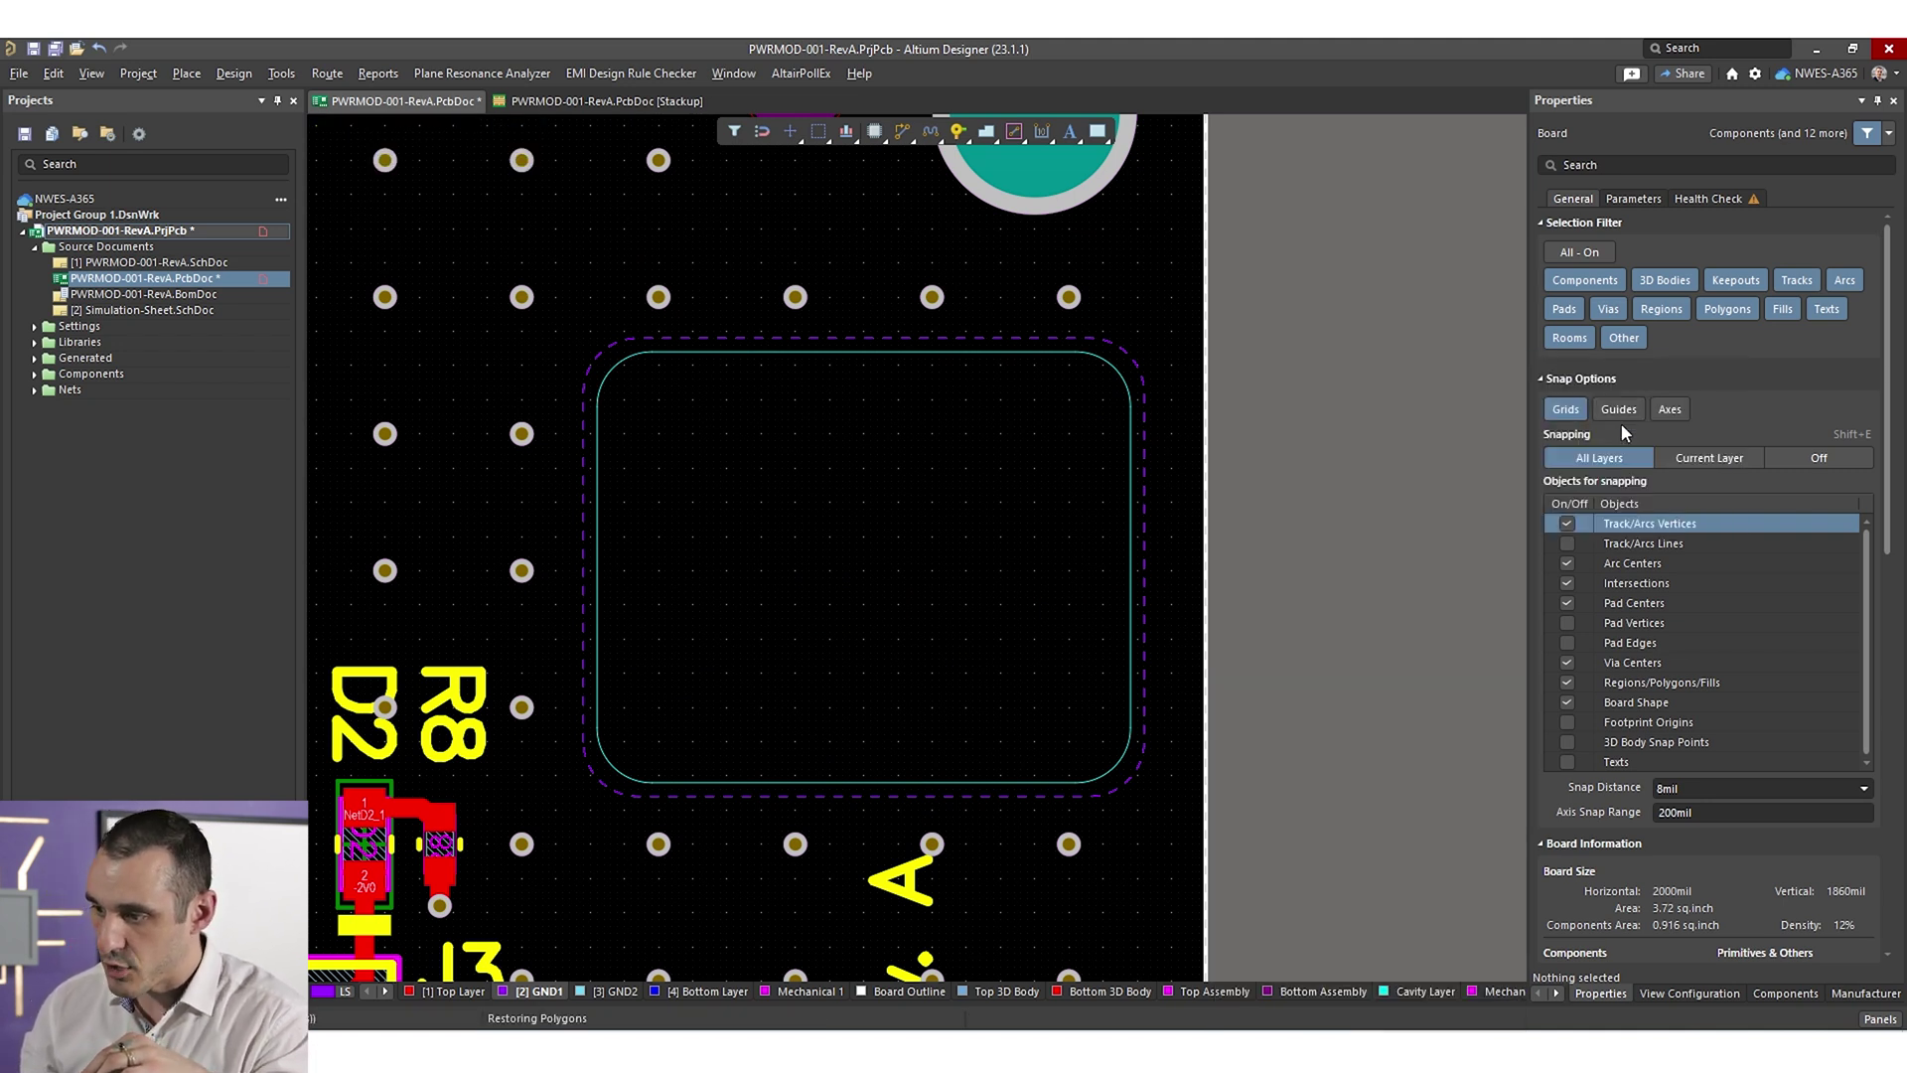
- Repour all polygons with the T-G-S shortcut
{"action": "key", "text": "t"}
{"action": "key", "text": "g"}
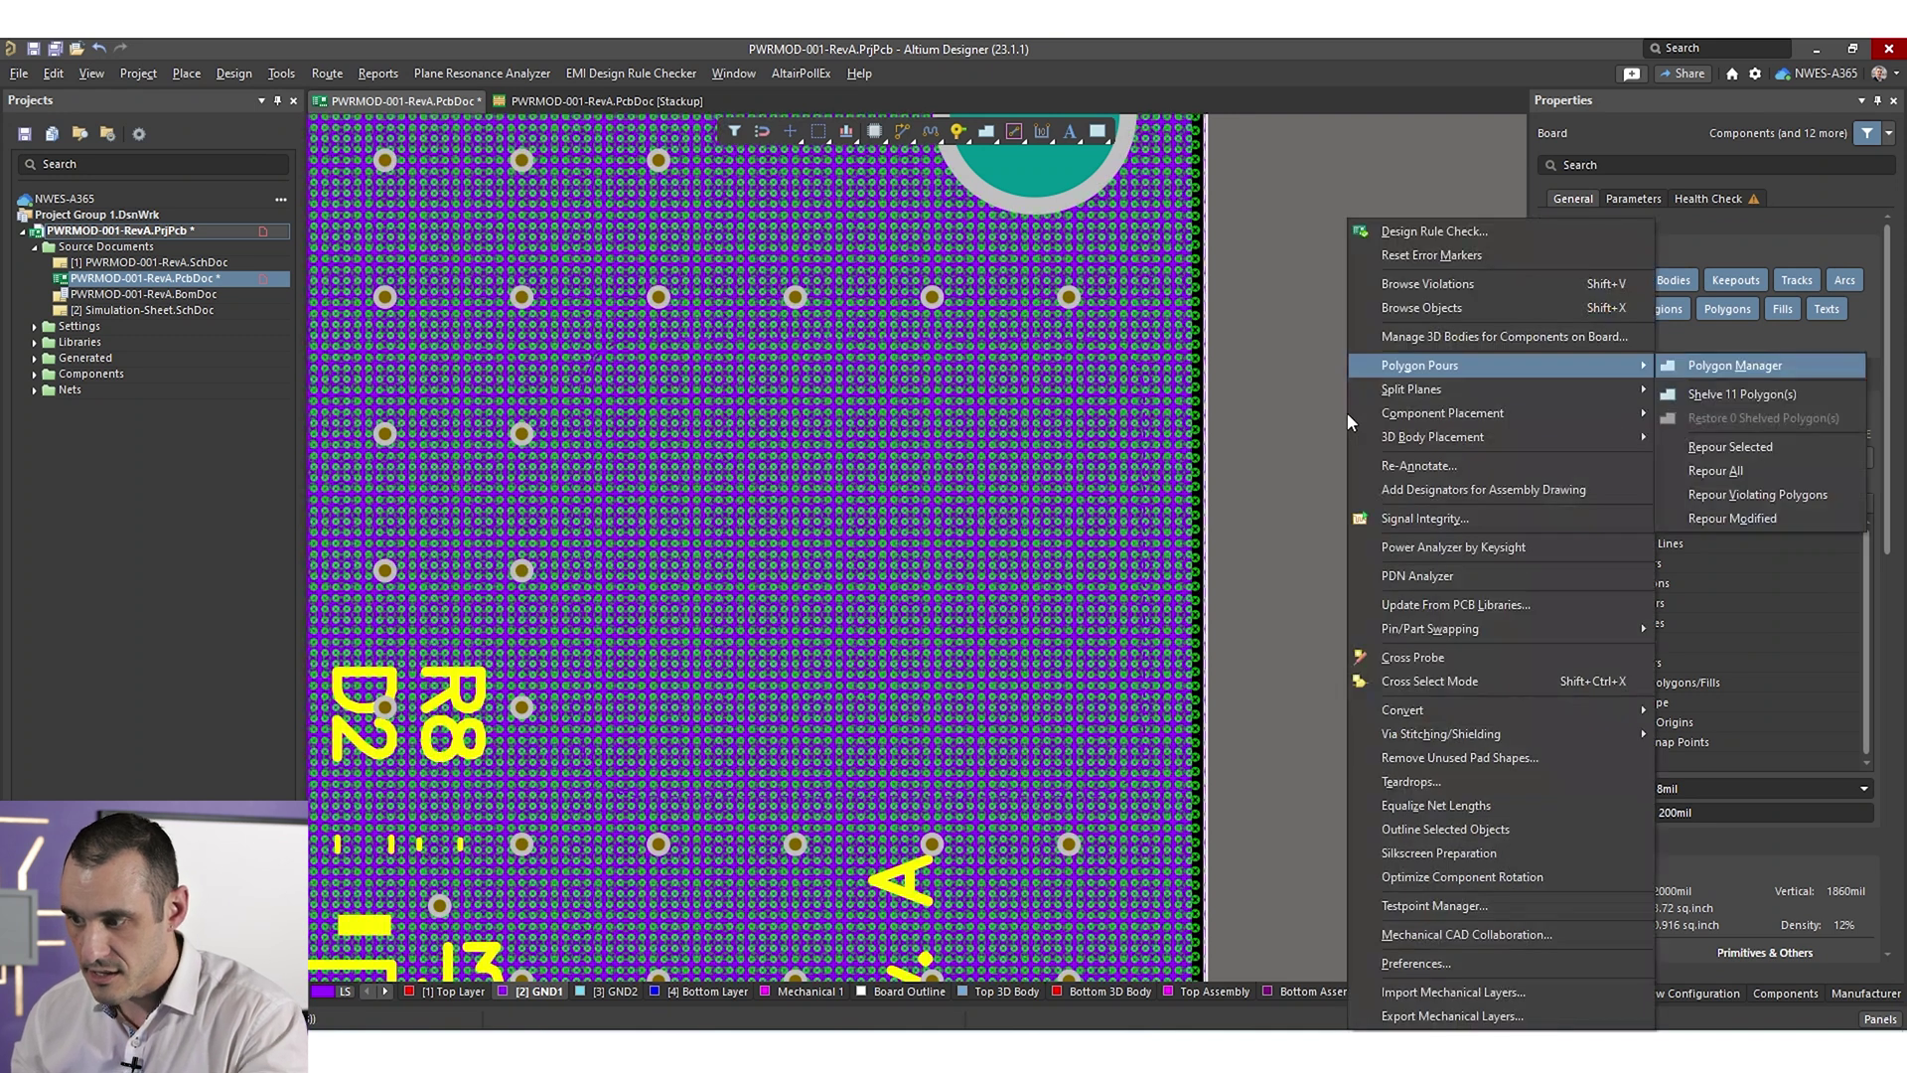
{"action": "key", "text": "s"}
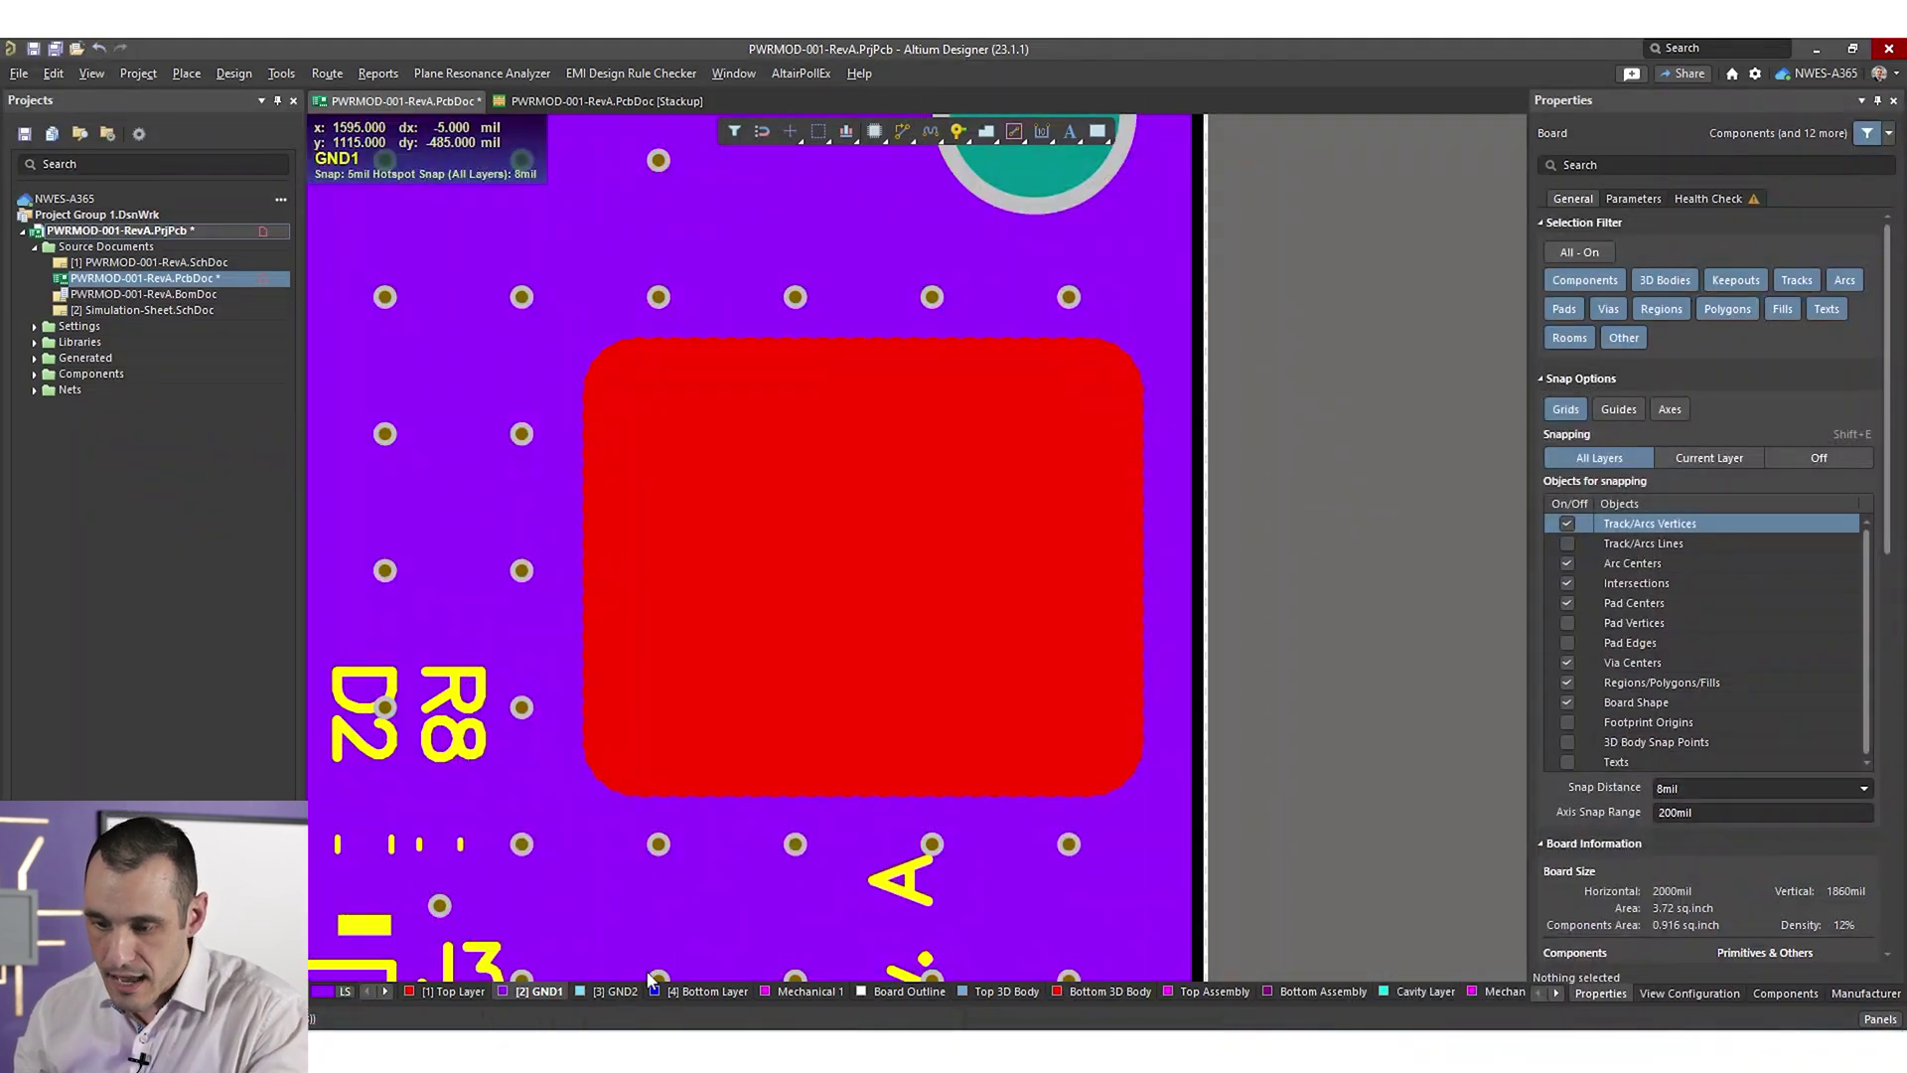
- Make Cavity Layer active and hide the Top Layer and Bottom Layer in View Configuration
{"action": "left_click", "coordinate": [1415, 991]}
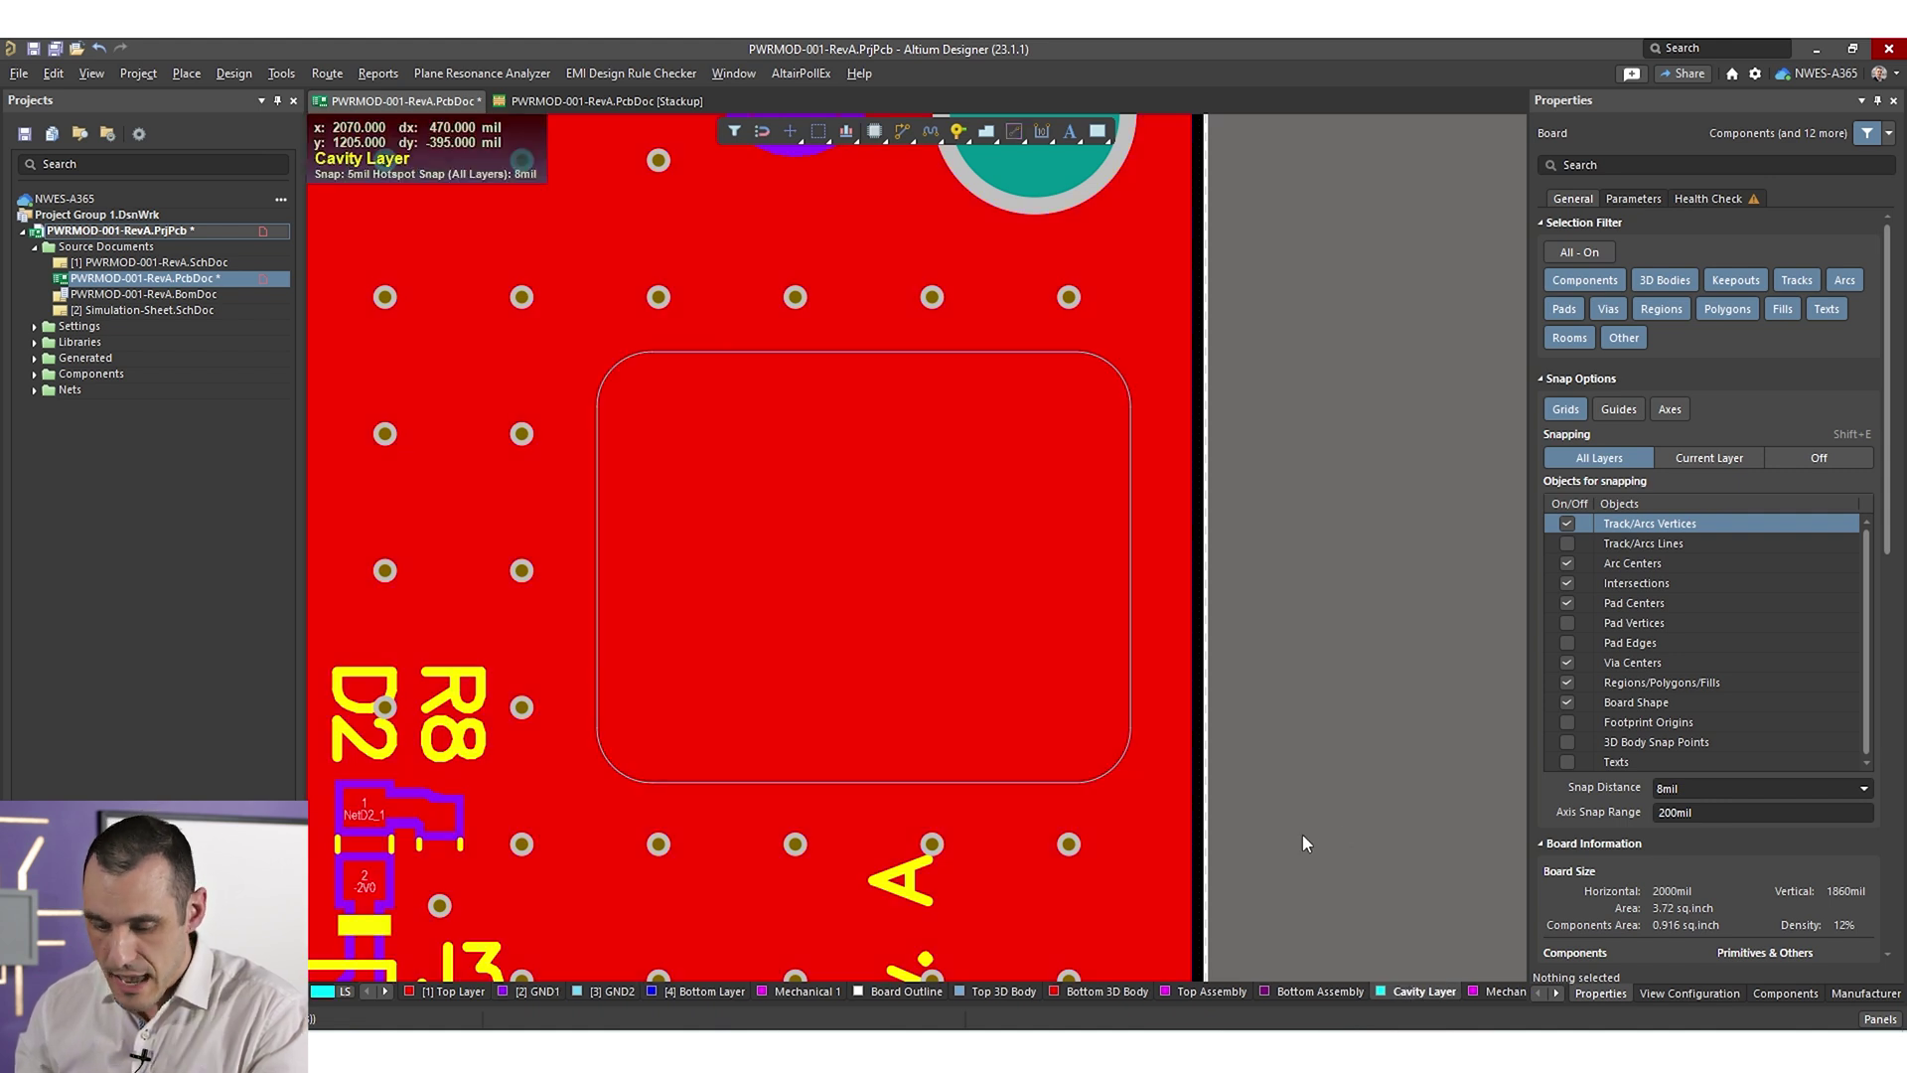
{"action": "left_click", "coordinate": [1671, 994]}
{"action": "left_click", "coordinate": [1577, 263]}
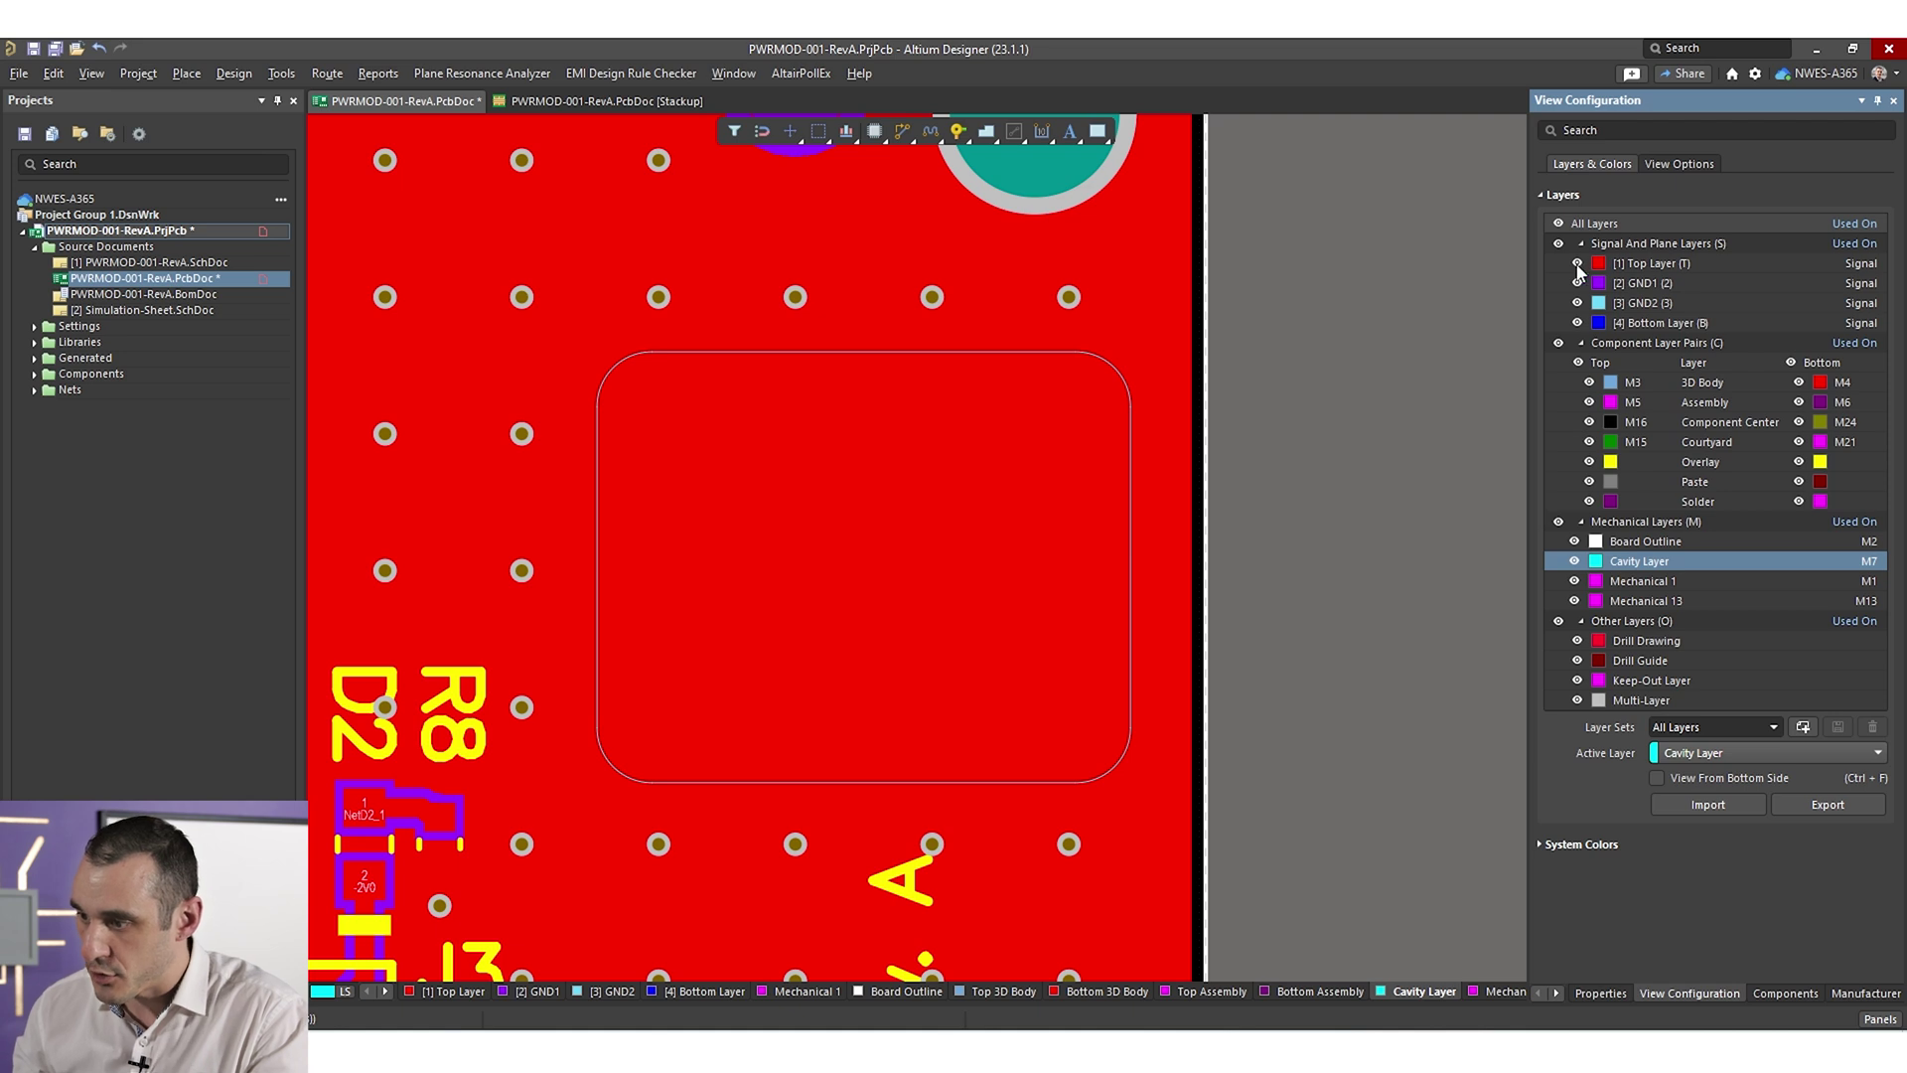
{"action": "left_click", "coordinate": [1577, 322]}
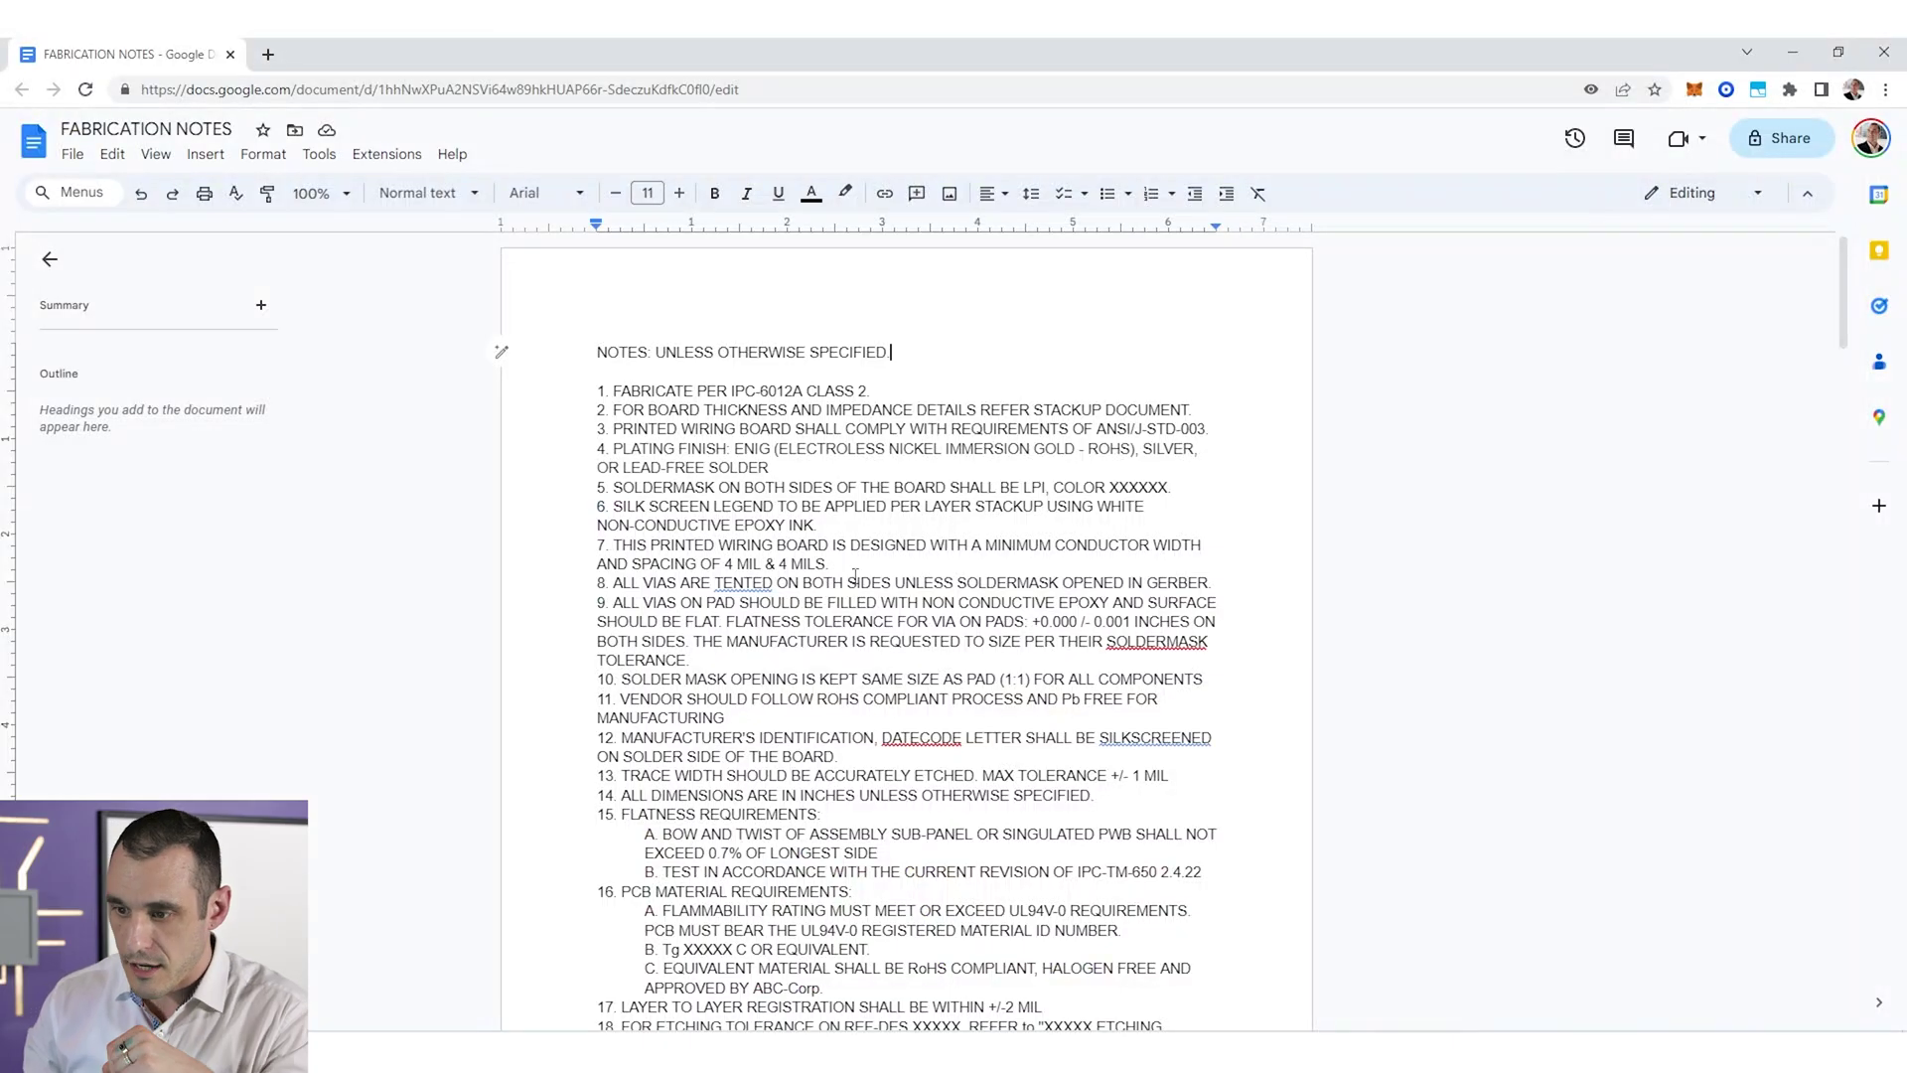
- Start note 20 in capitals: embedded cavity outline found in Gerber file xxxxxxx.GBR
{"action": "scroll", "coordinate": [930, 474], "scroll_direction": "down", "scroll_amount": 4}
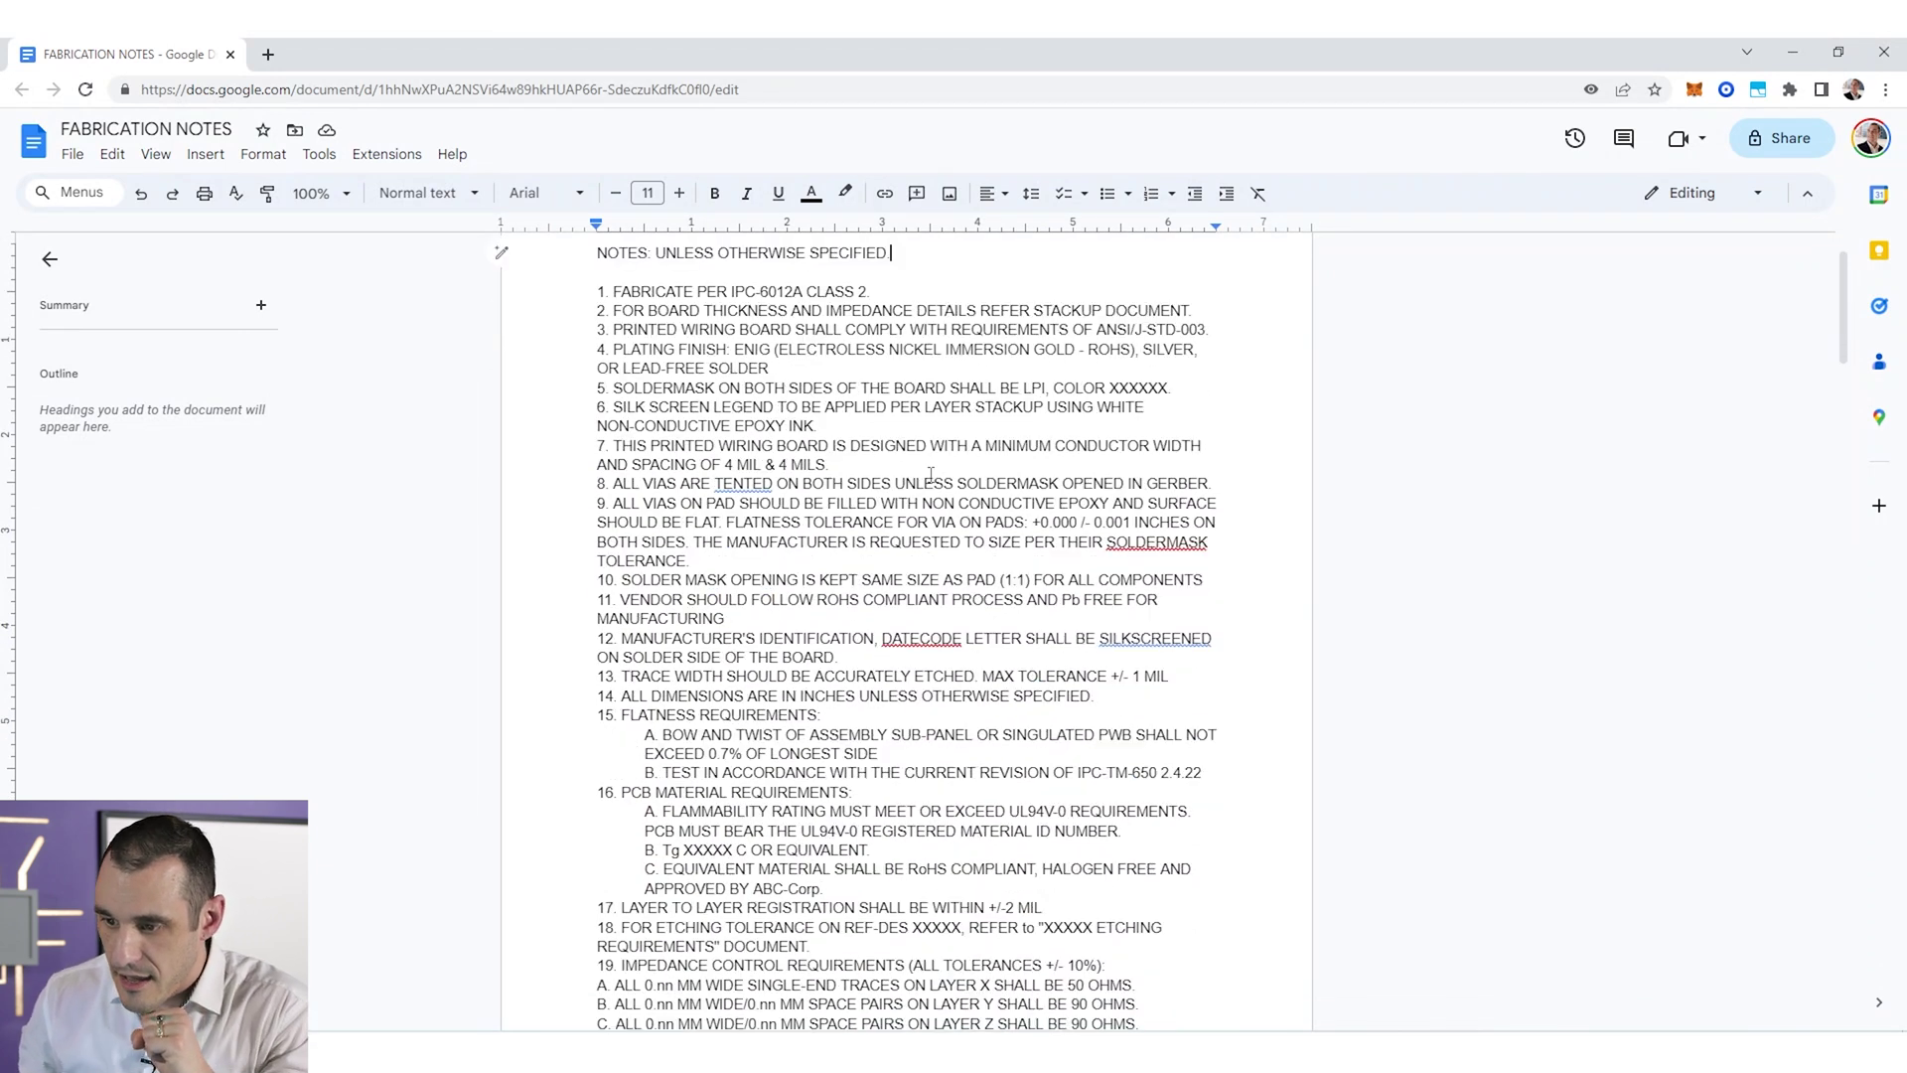
{"action": "scroll", "coordinate": [930, 474], "scroll_direction": "up", "scroll_amount": 1}
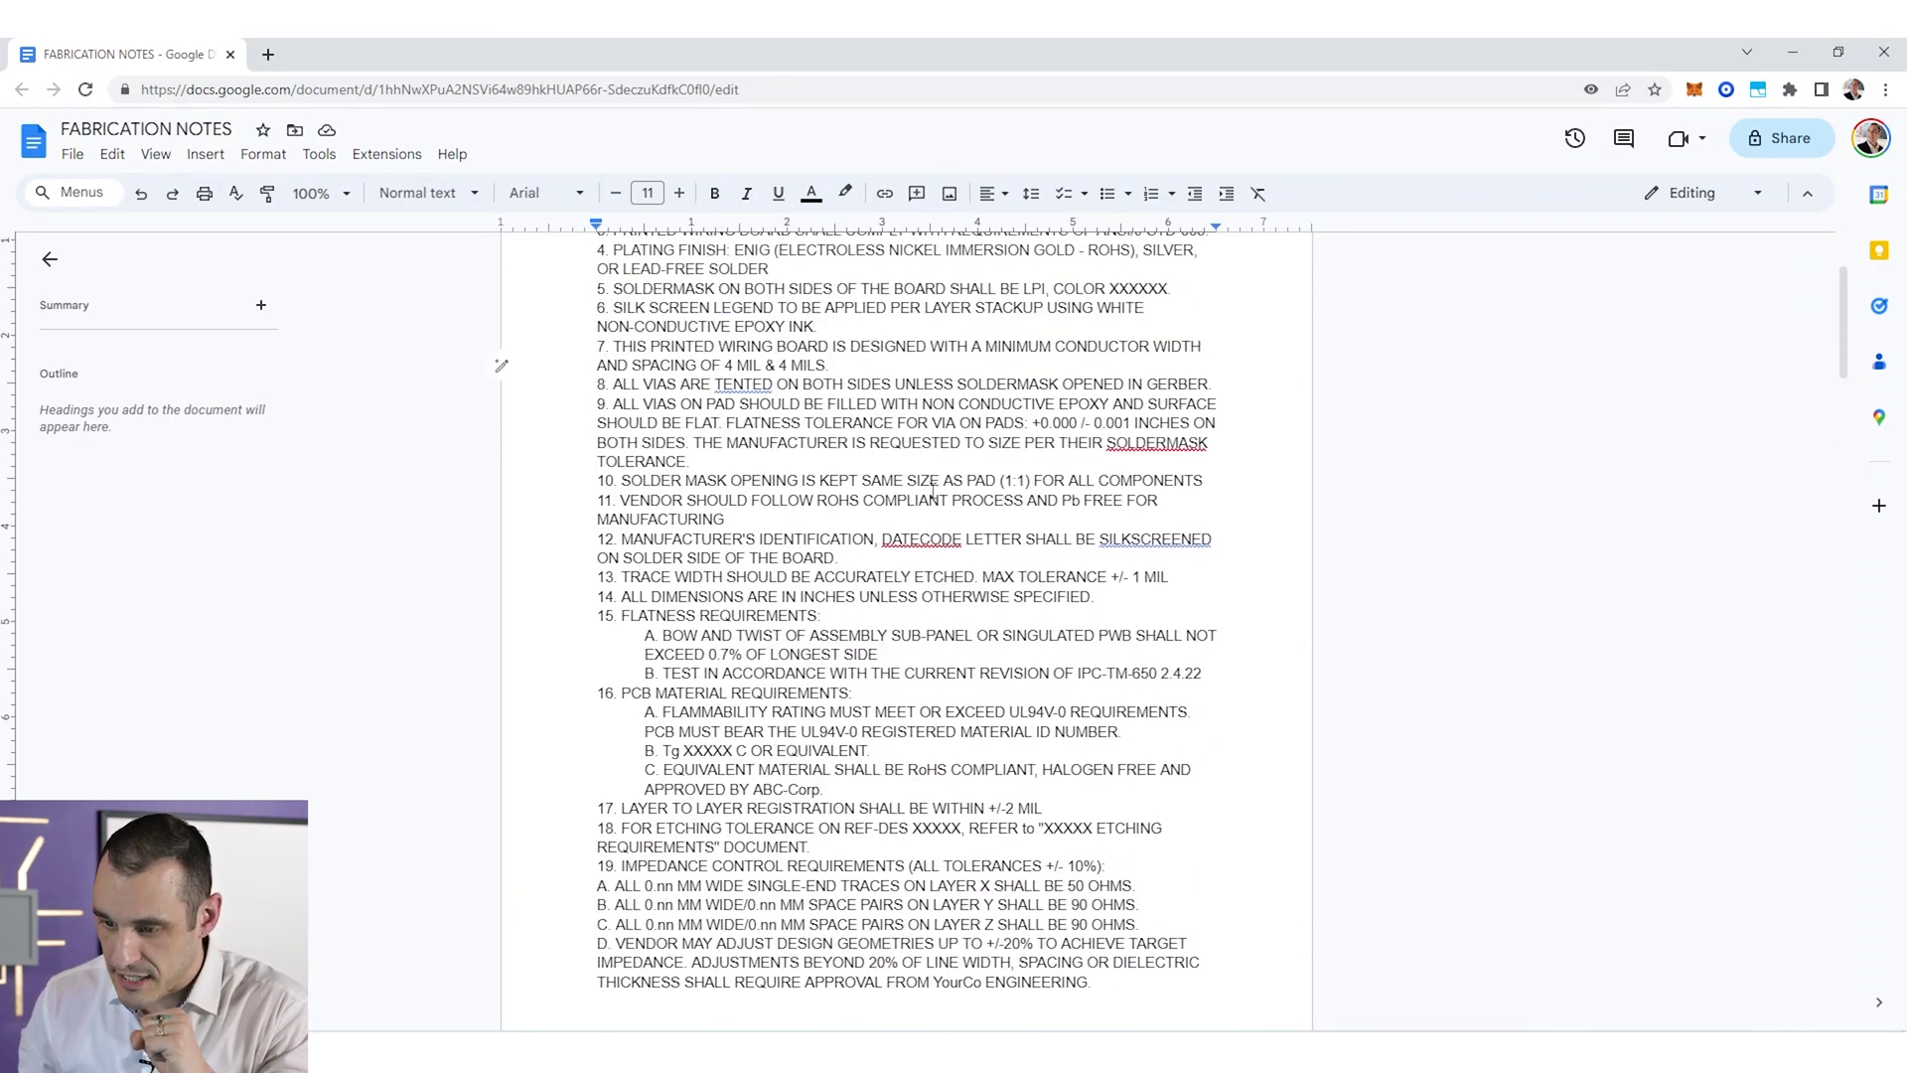
{"action": "left_click", "coordinate": [1139, 919]}
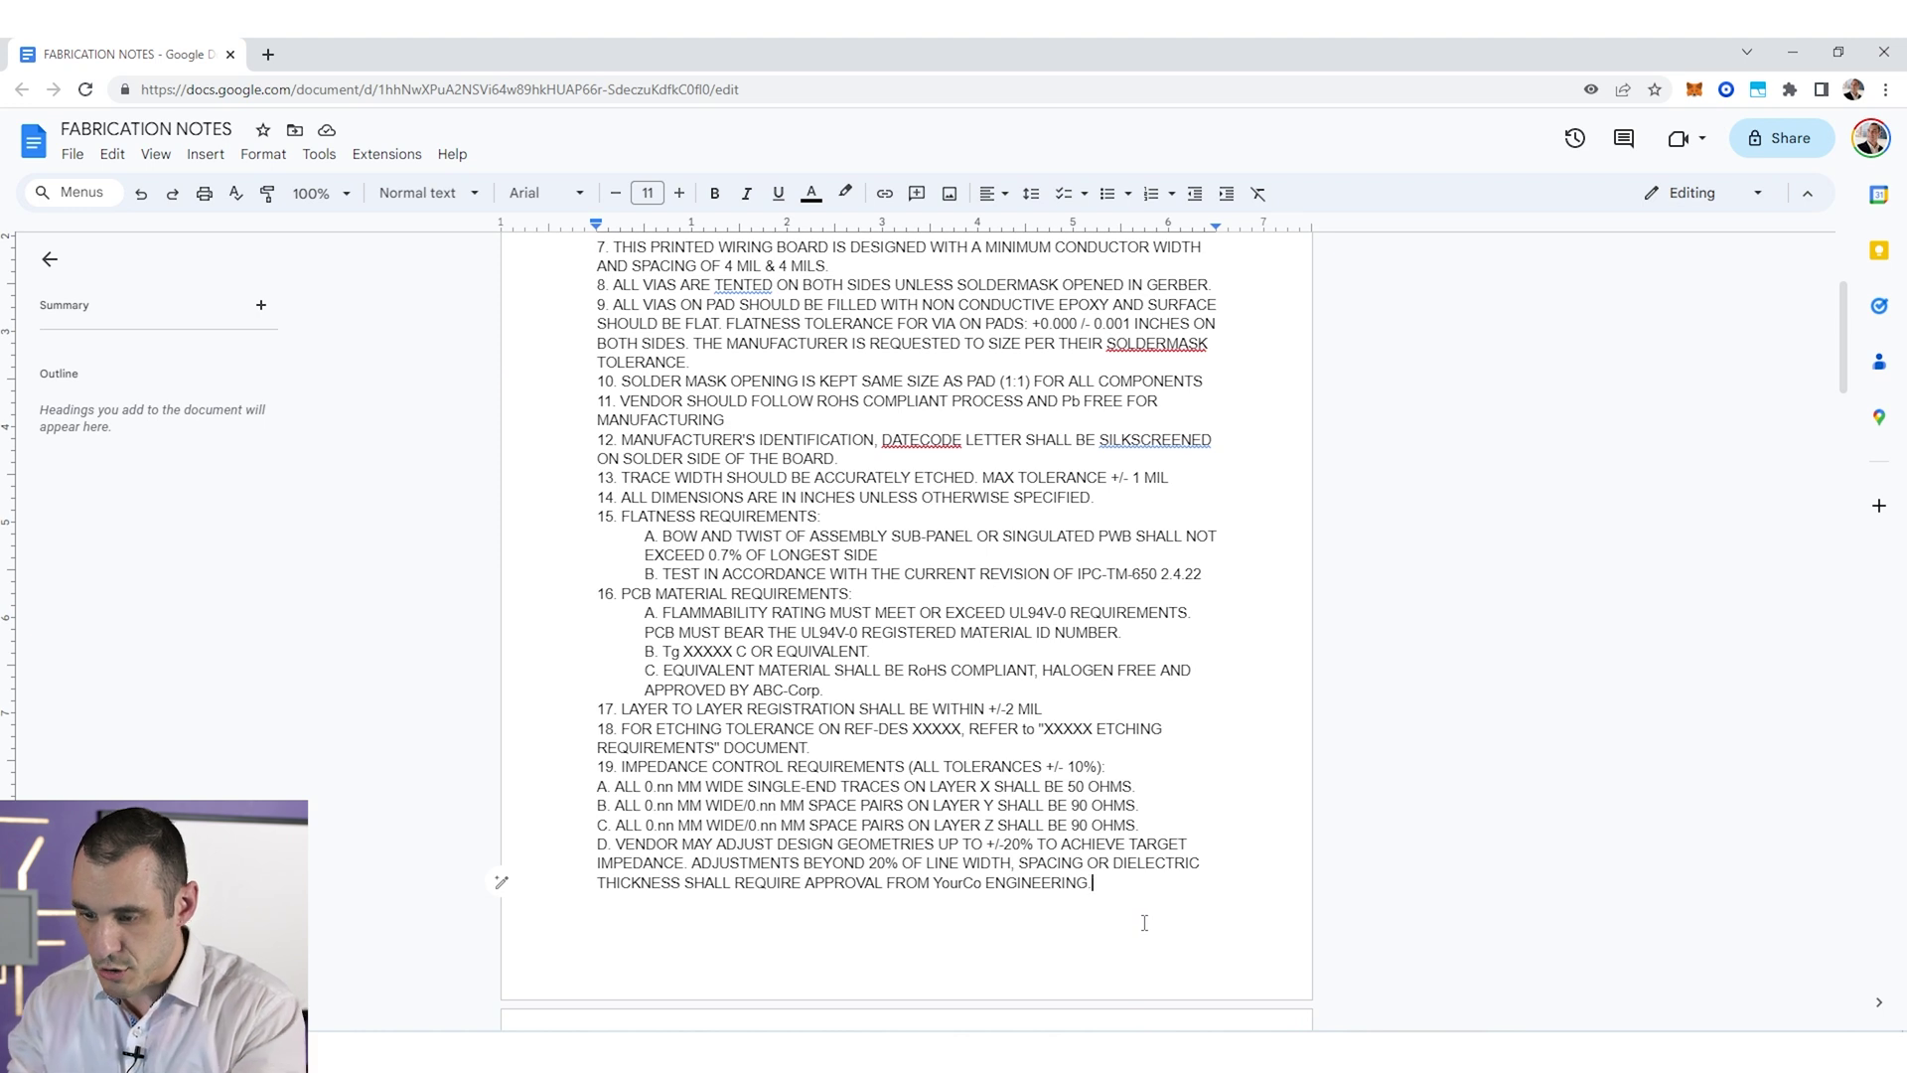
{"action": "key", "text": "Return"}
{"action": "type", "text": "20"}
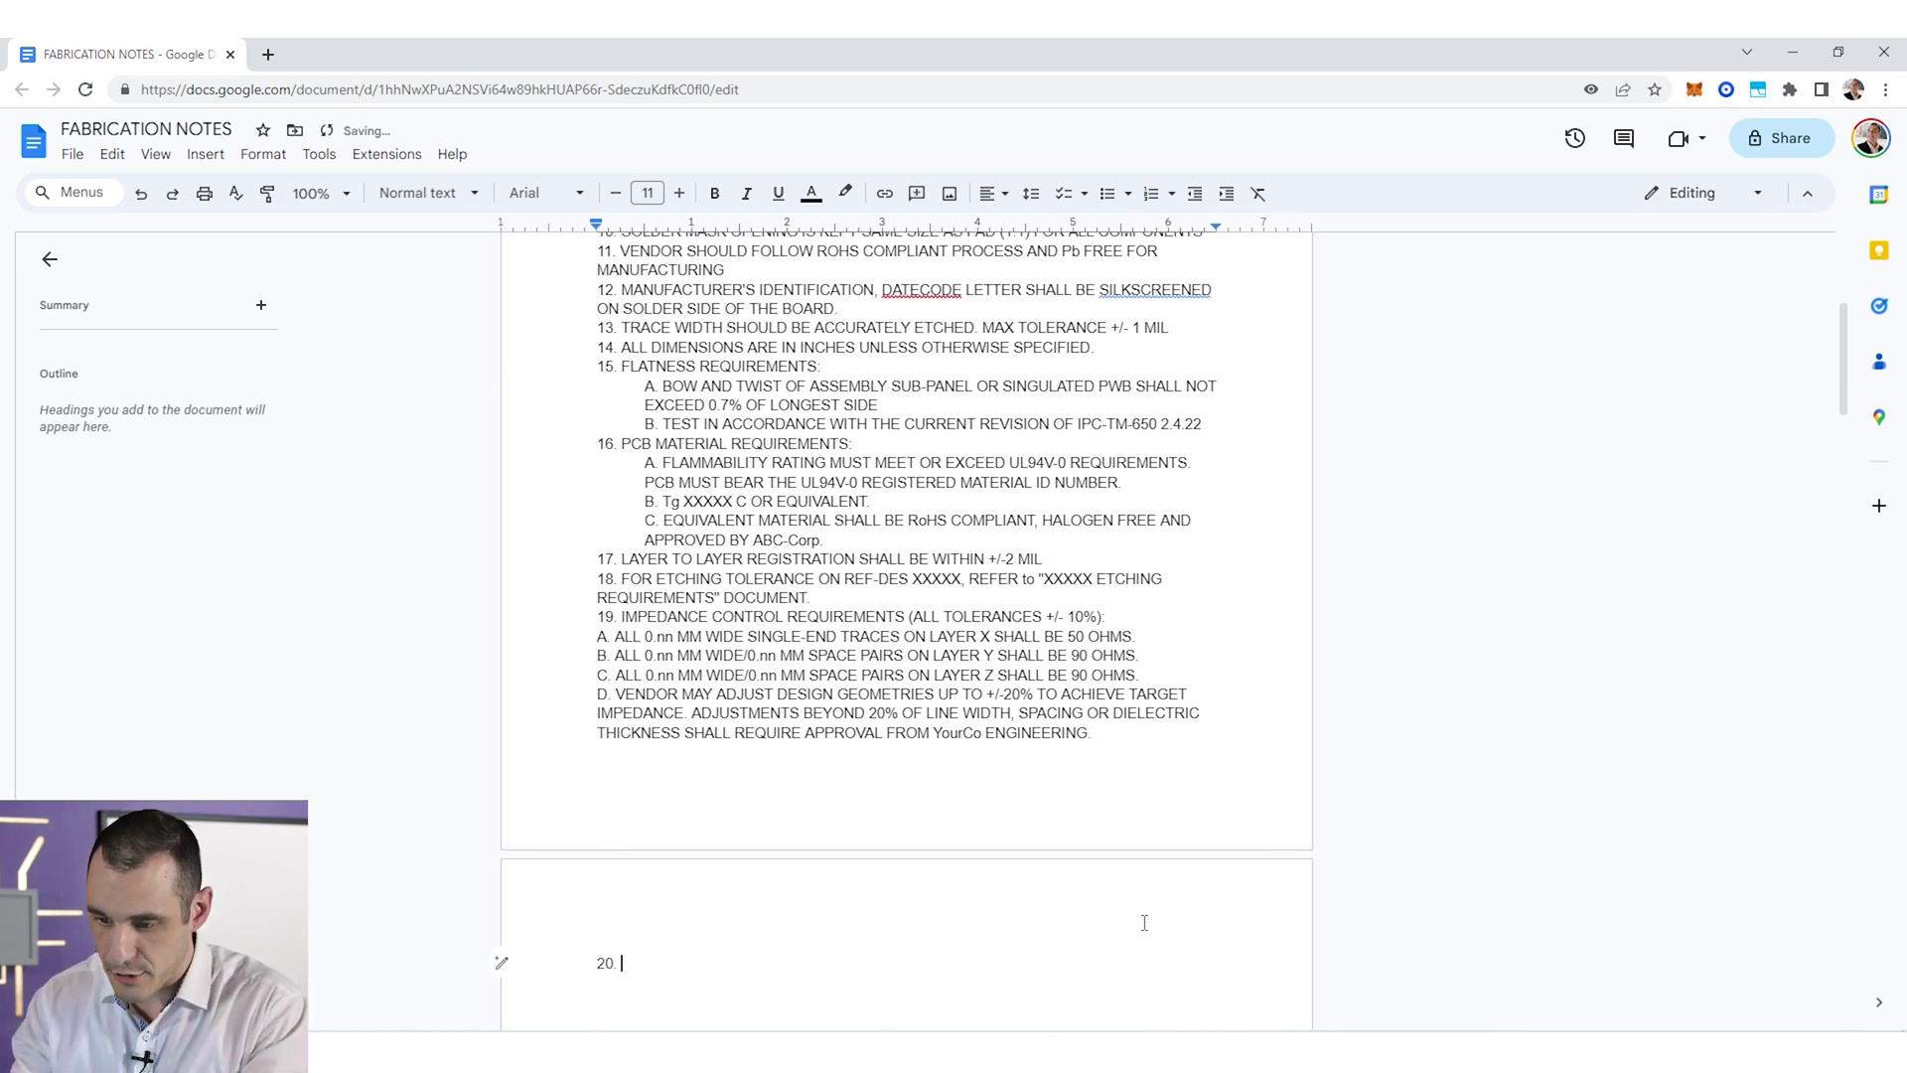
{"action": "type", "text": "."}
{"action": "key", "text": "Caps_Lock"}
{"action": "type", "text": "EMBEDDED"}
{"action": "type", "text": "TY OUTLINE FOUND ON"}
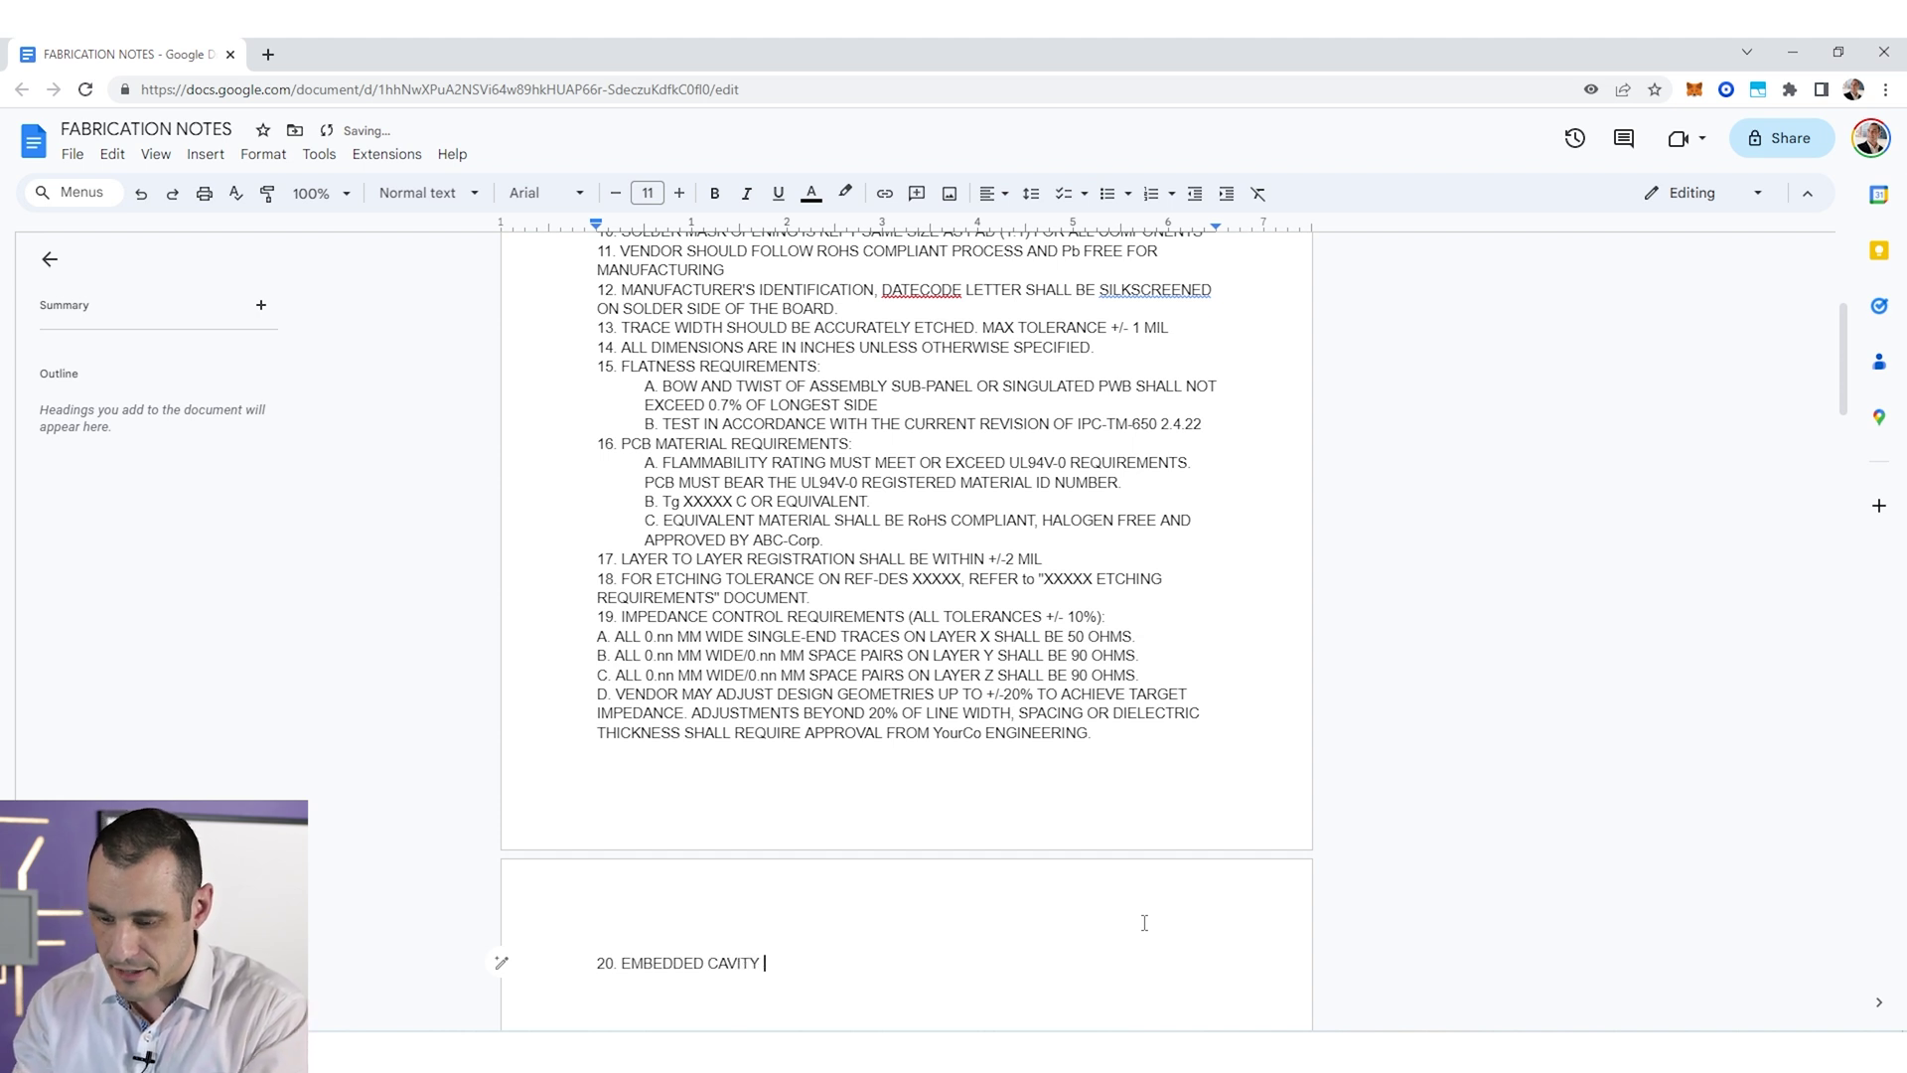
{"action": "key", "text": "BackSpace"}
{"action": "key", "text": "BackSpace"}
{"action": "type", "text": "IN GE"}
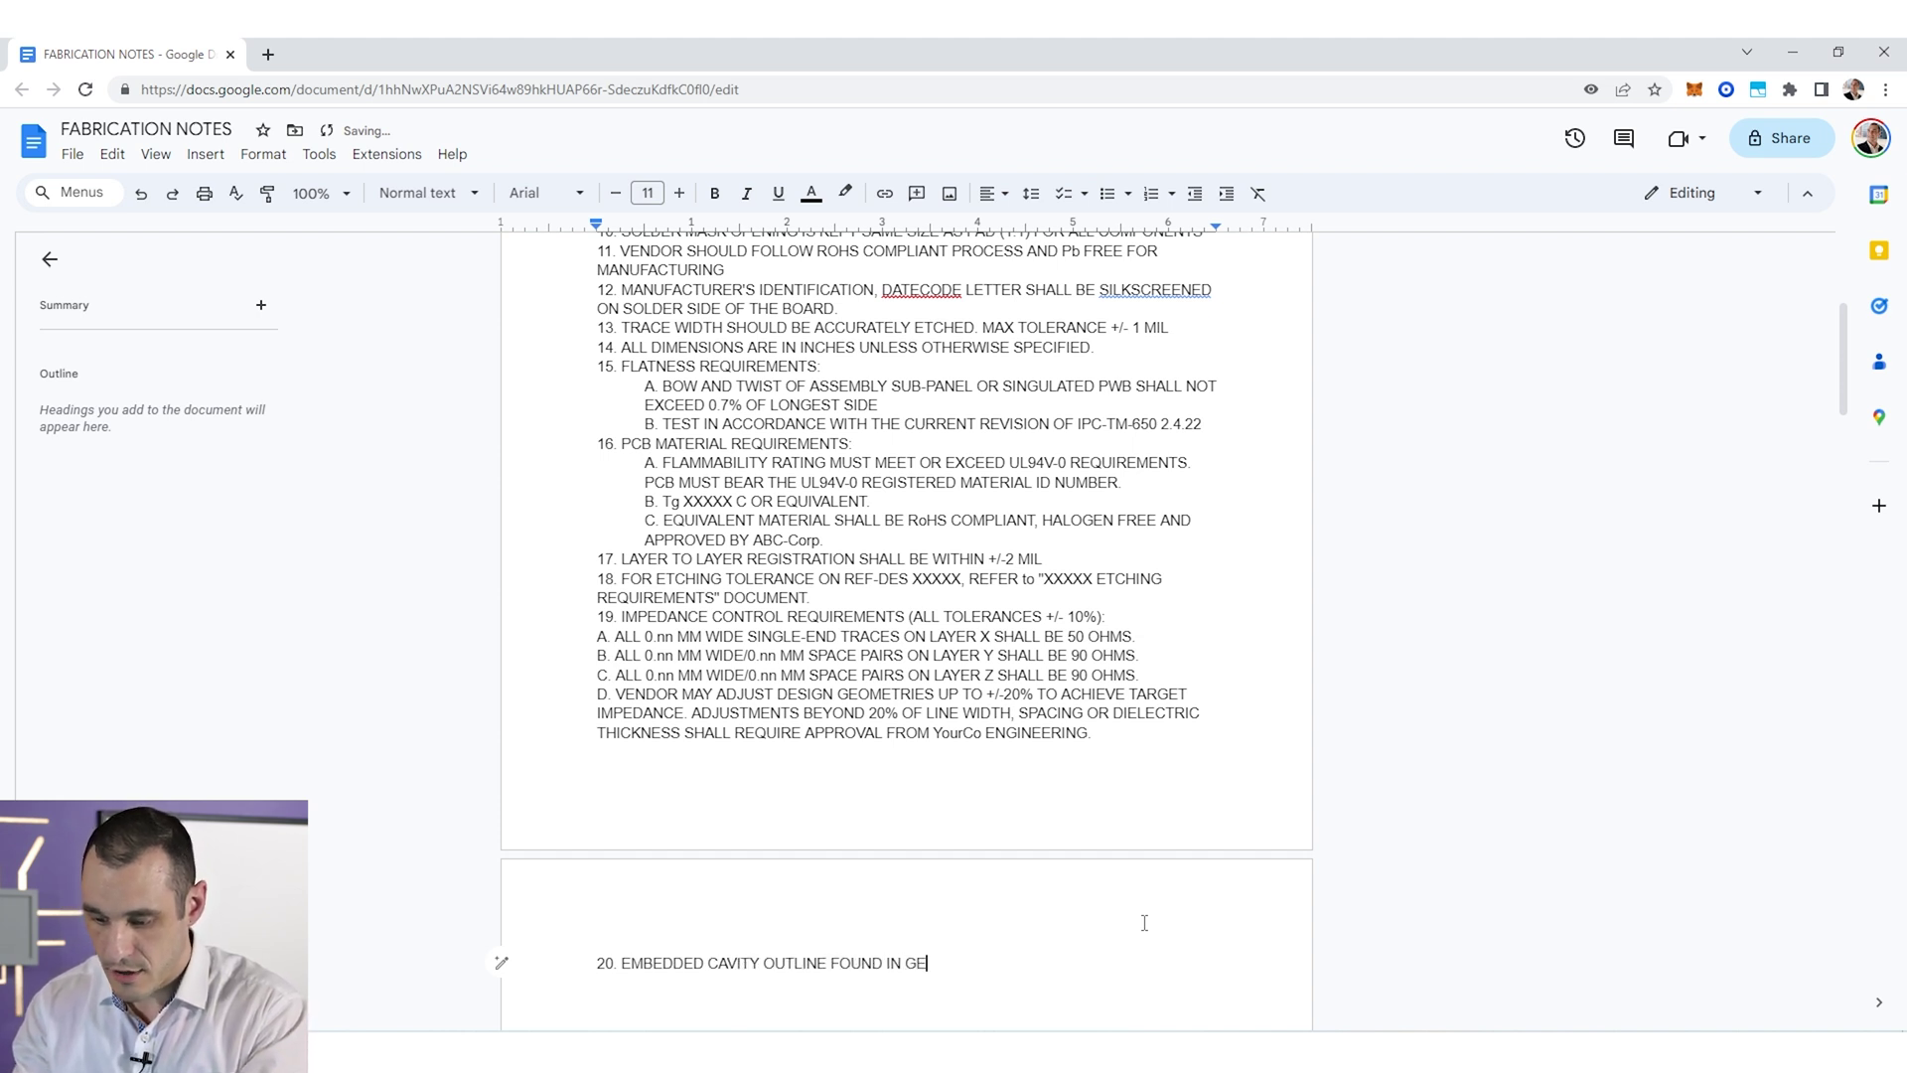
{"action": "type", "text": "RBER FILE xxxxxxx.GBR"}
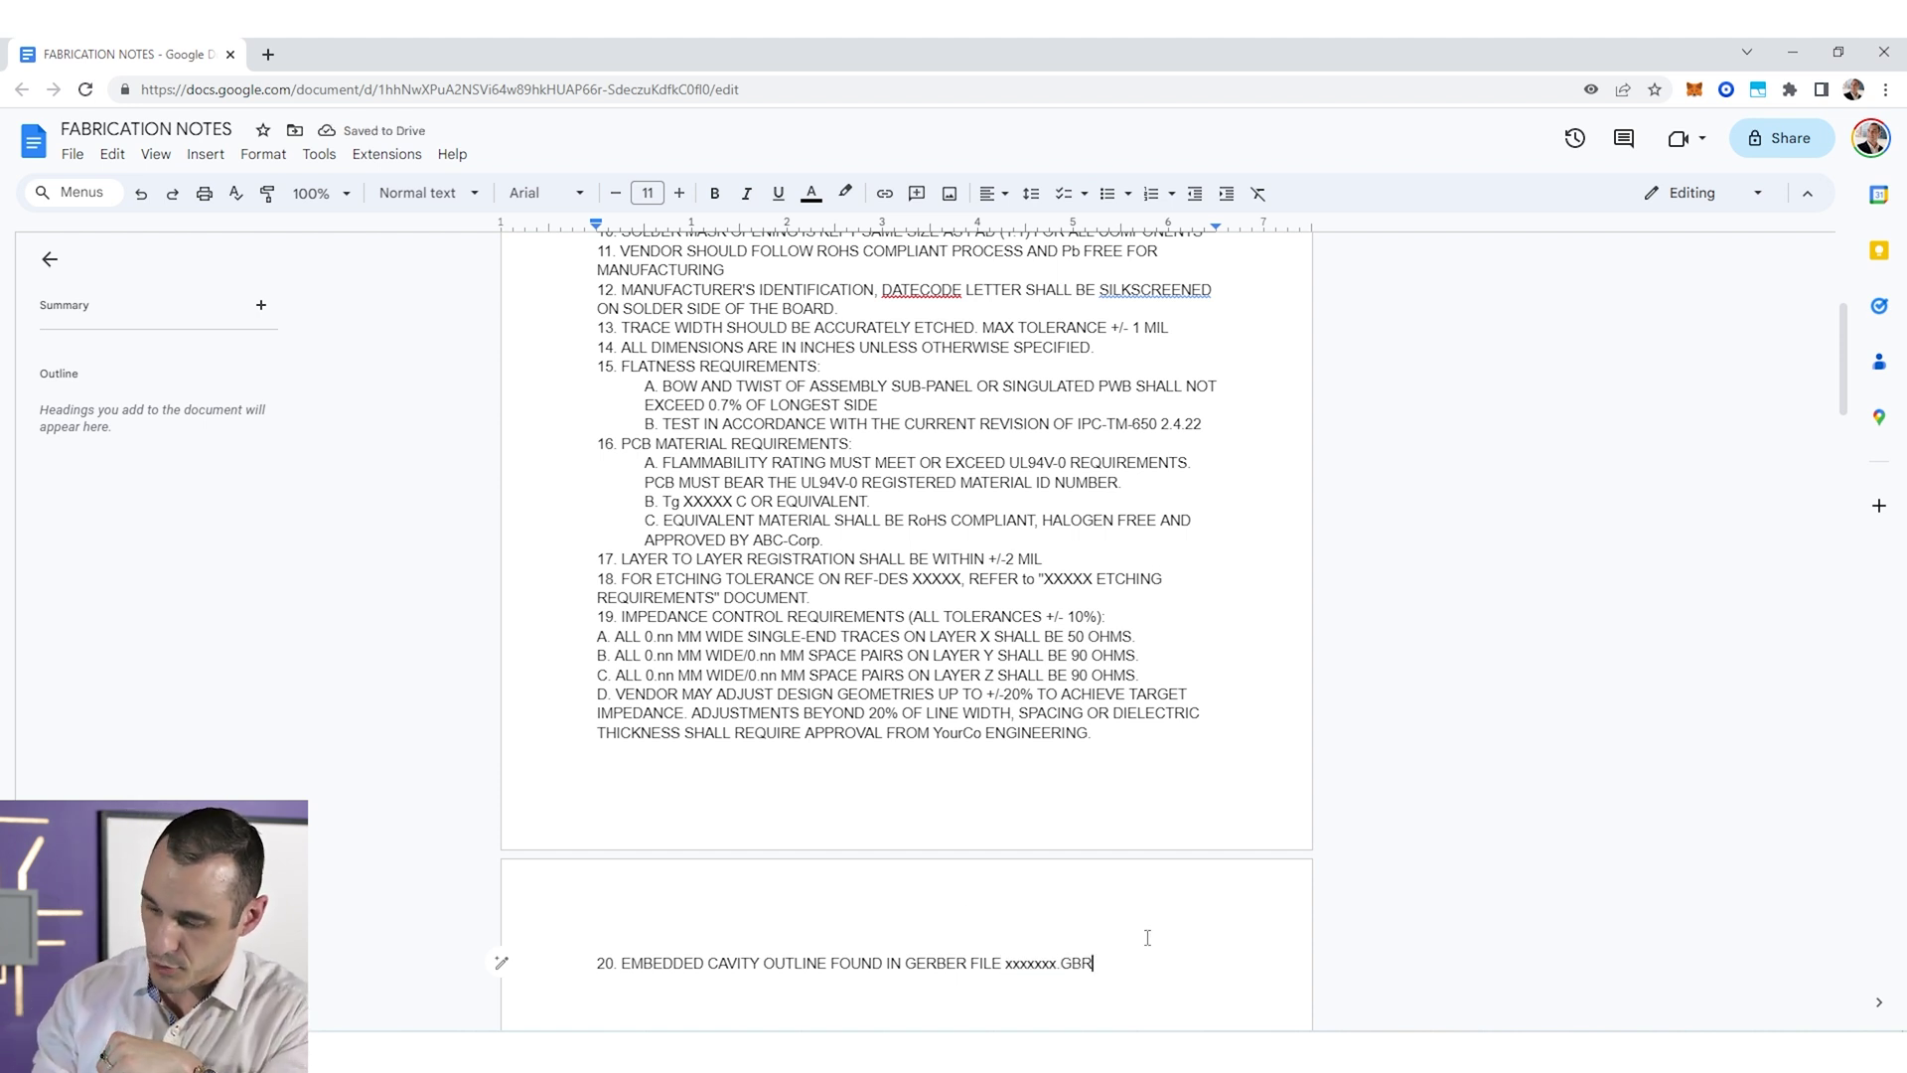
- Add that the cavity spans L2 to L3, mill tool radius 1 MM, tolerance +/- 10 MILS
{"action": "type", "text": ". CAVITY SPANS FROM "}
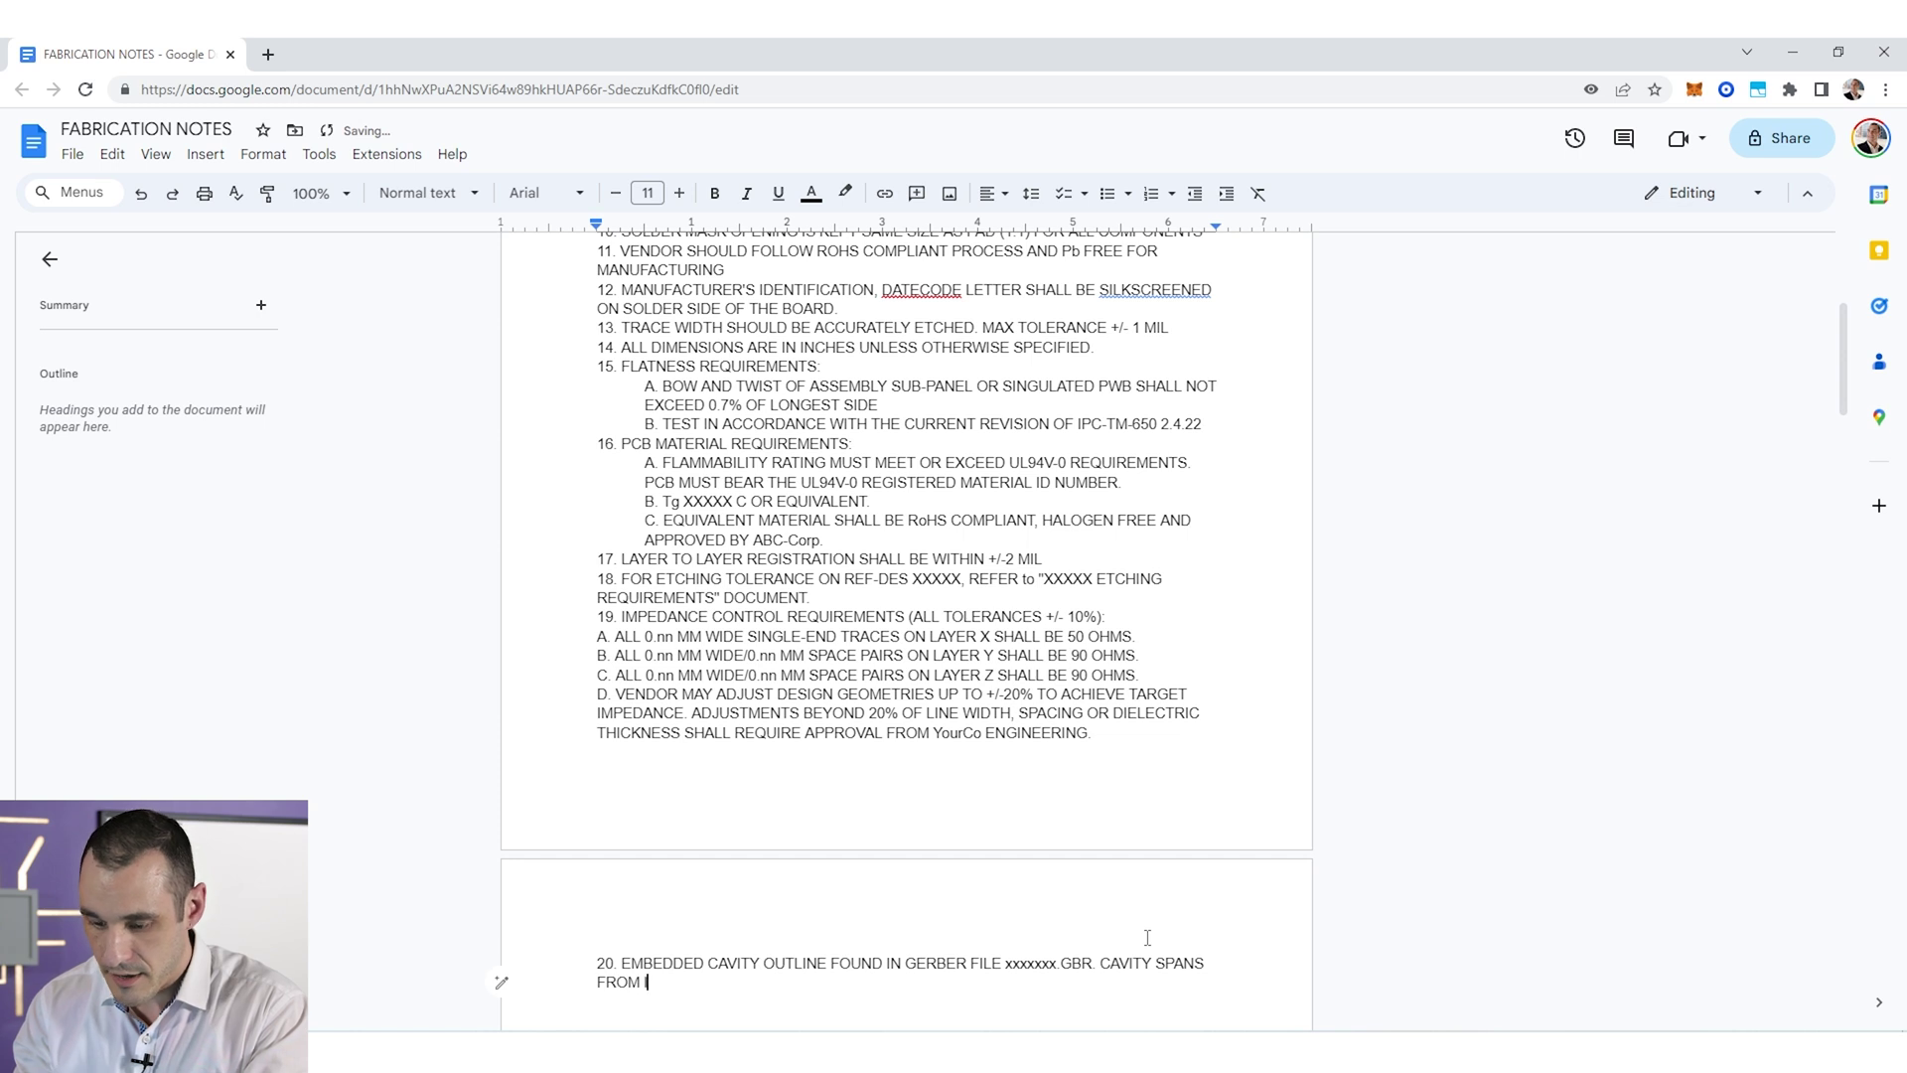
{"action": "type", "text": "L2 TO L3."}
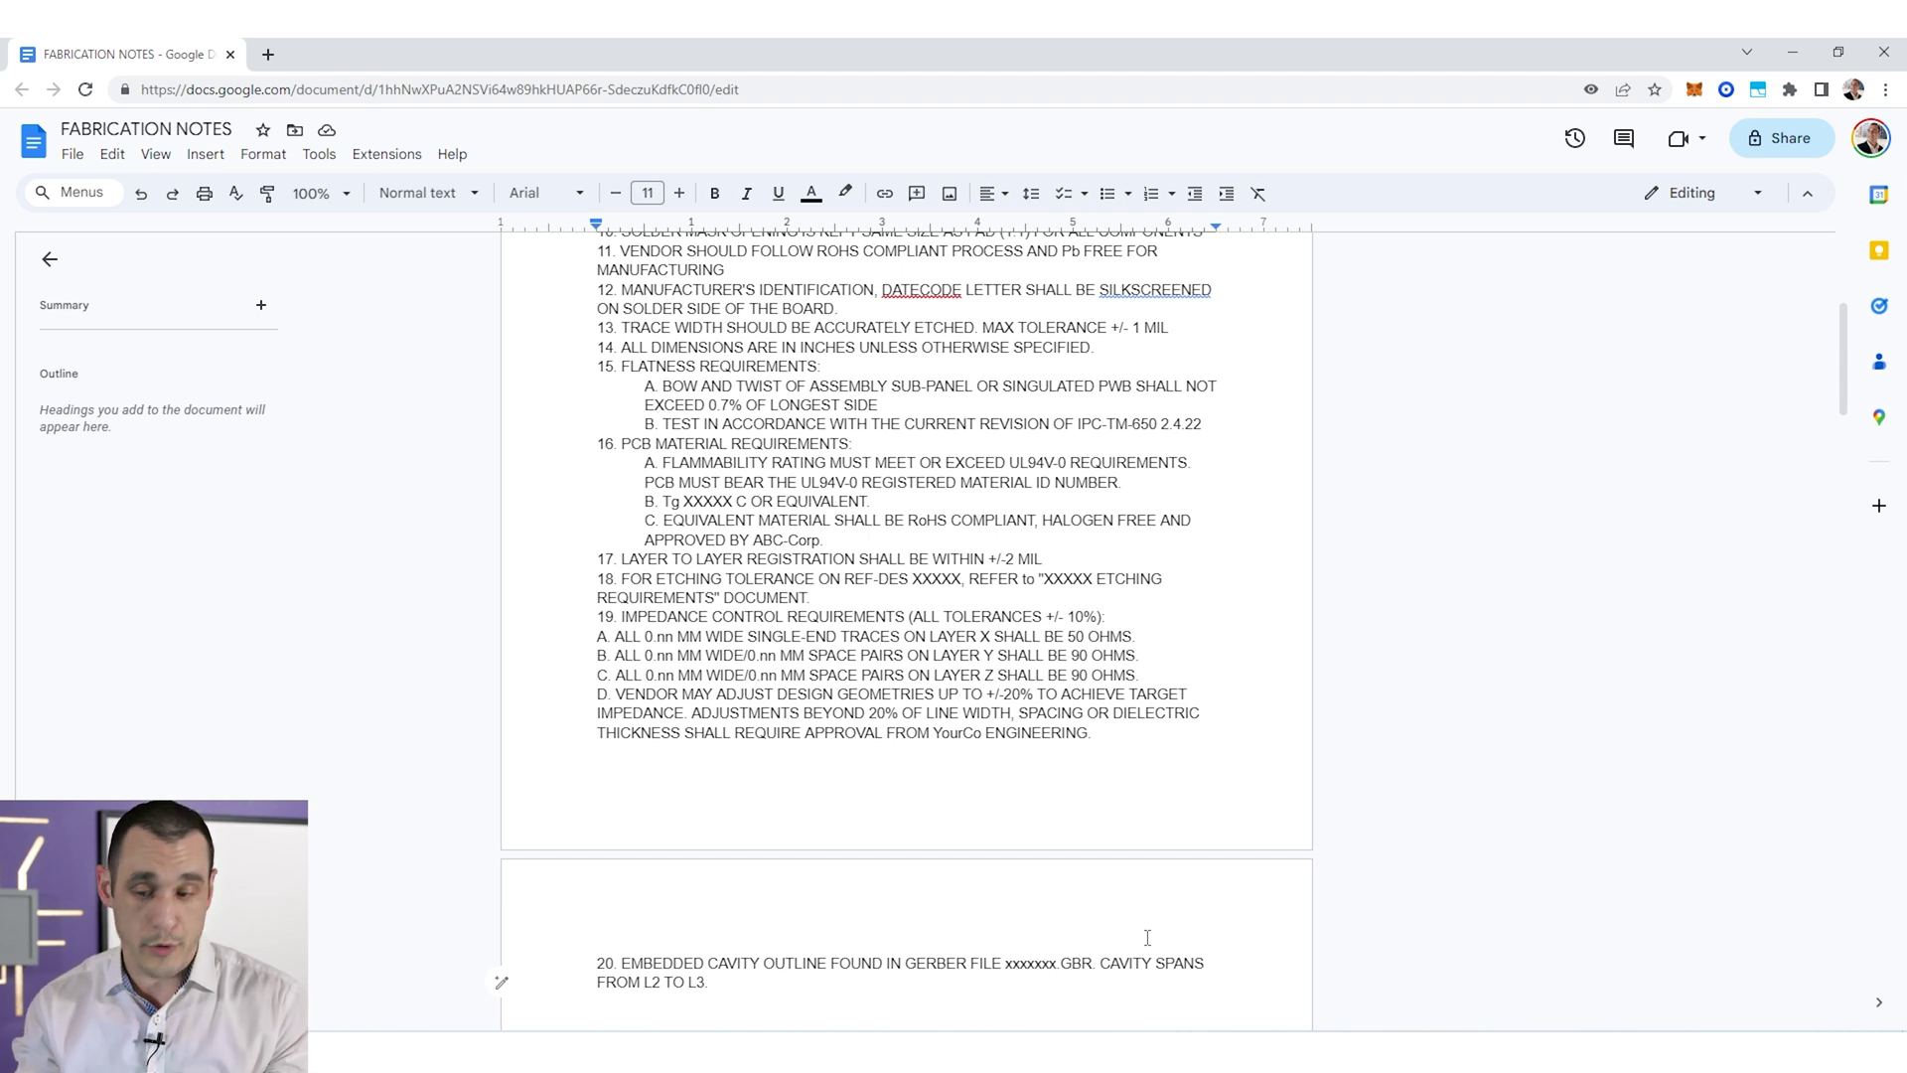
{"action": "type", "text": "MILL TOOL RAD"}
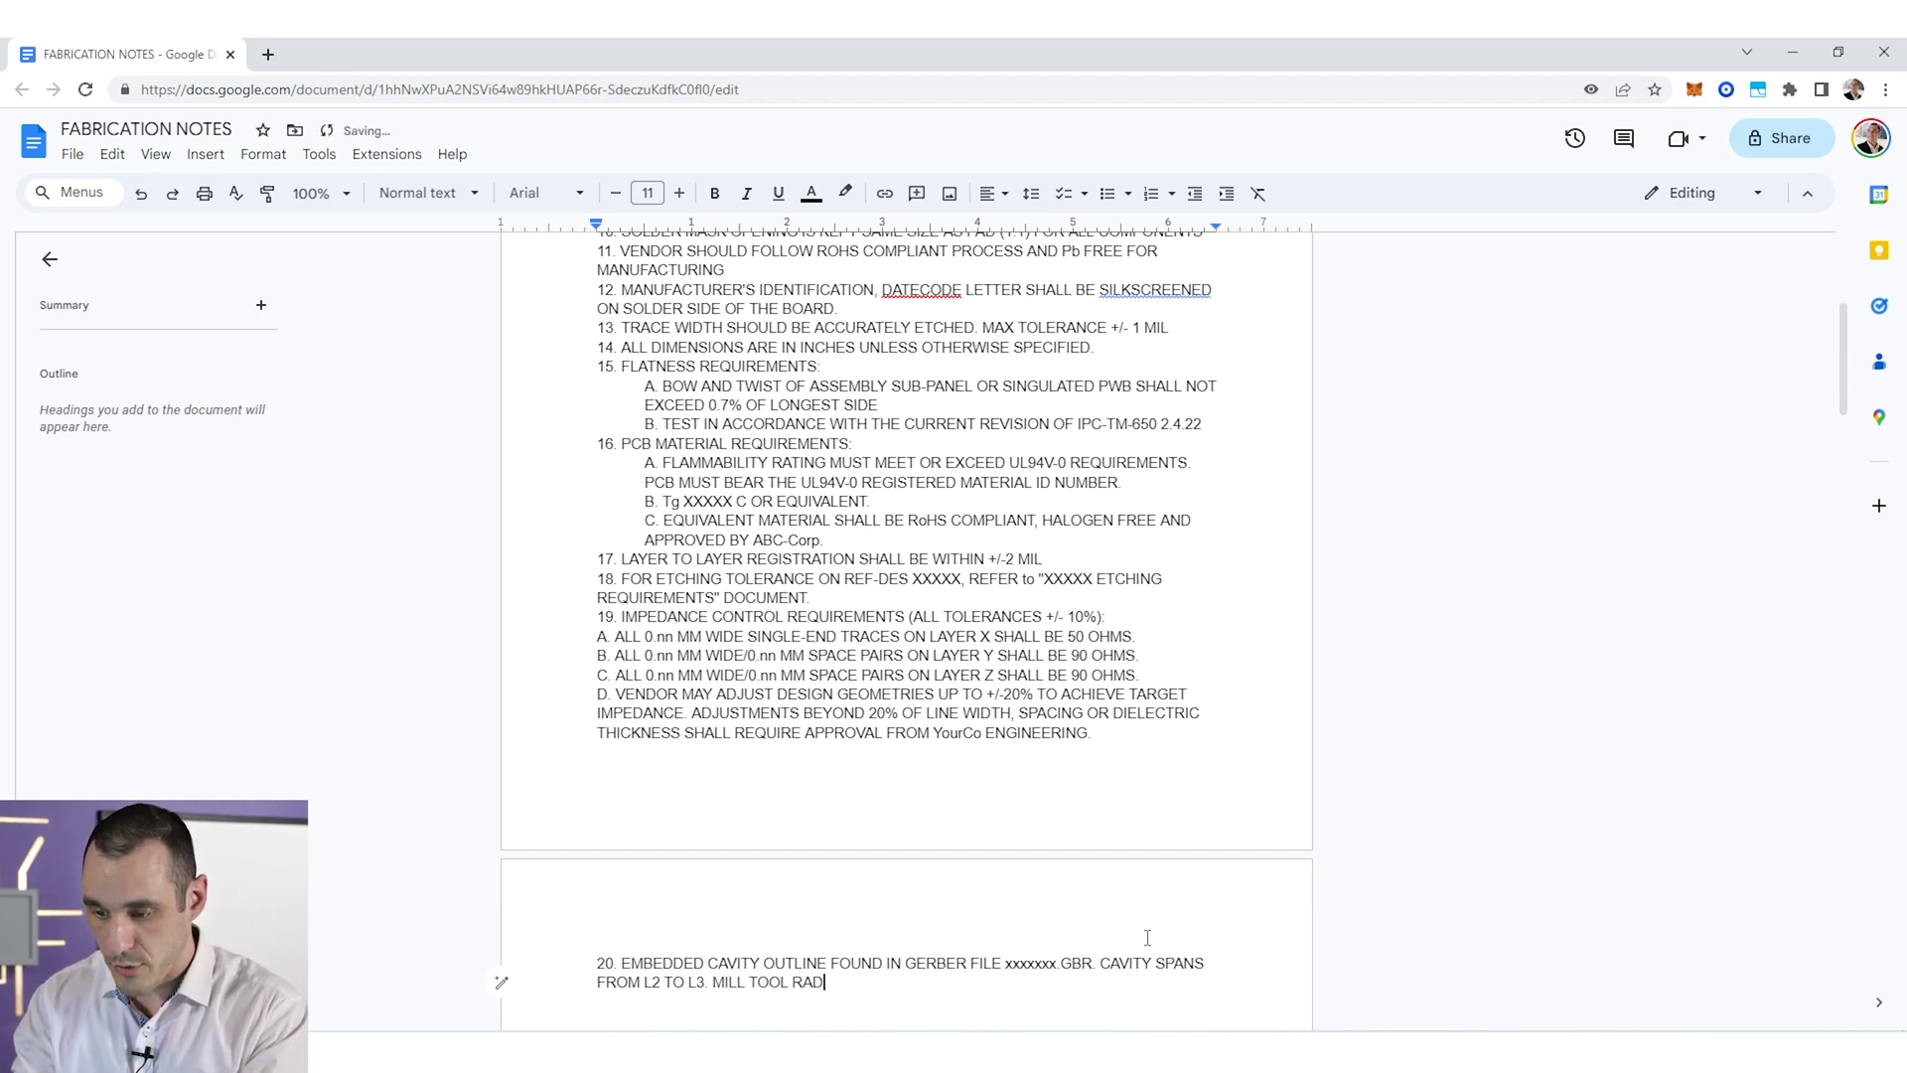
{"action": "type", "text": "IUS SHALL BE 1"}
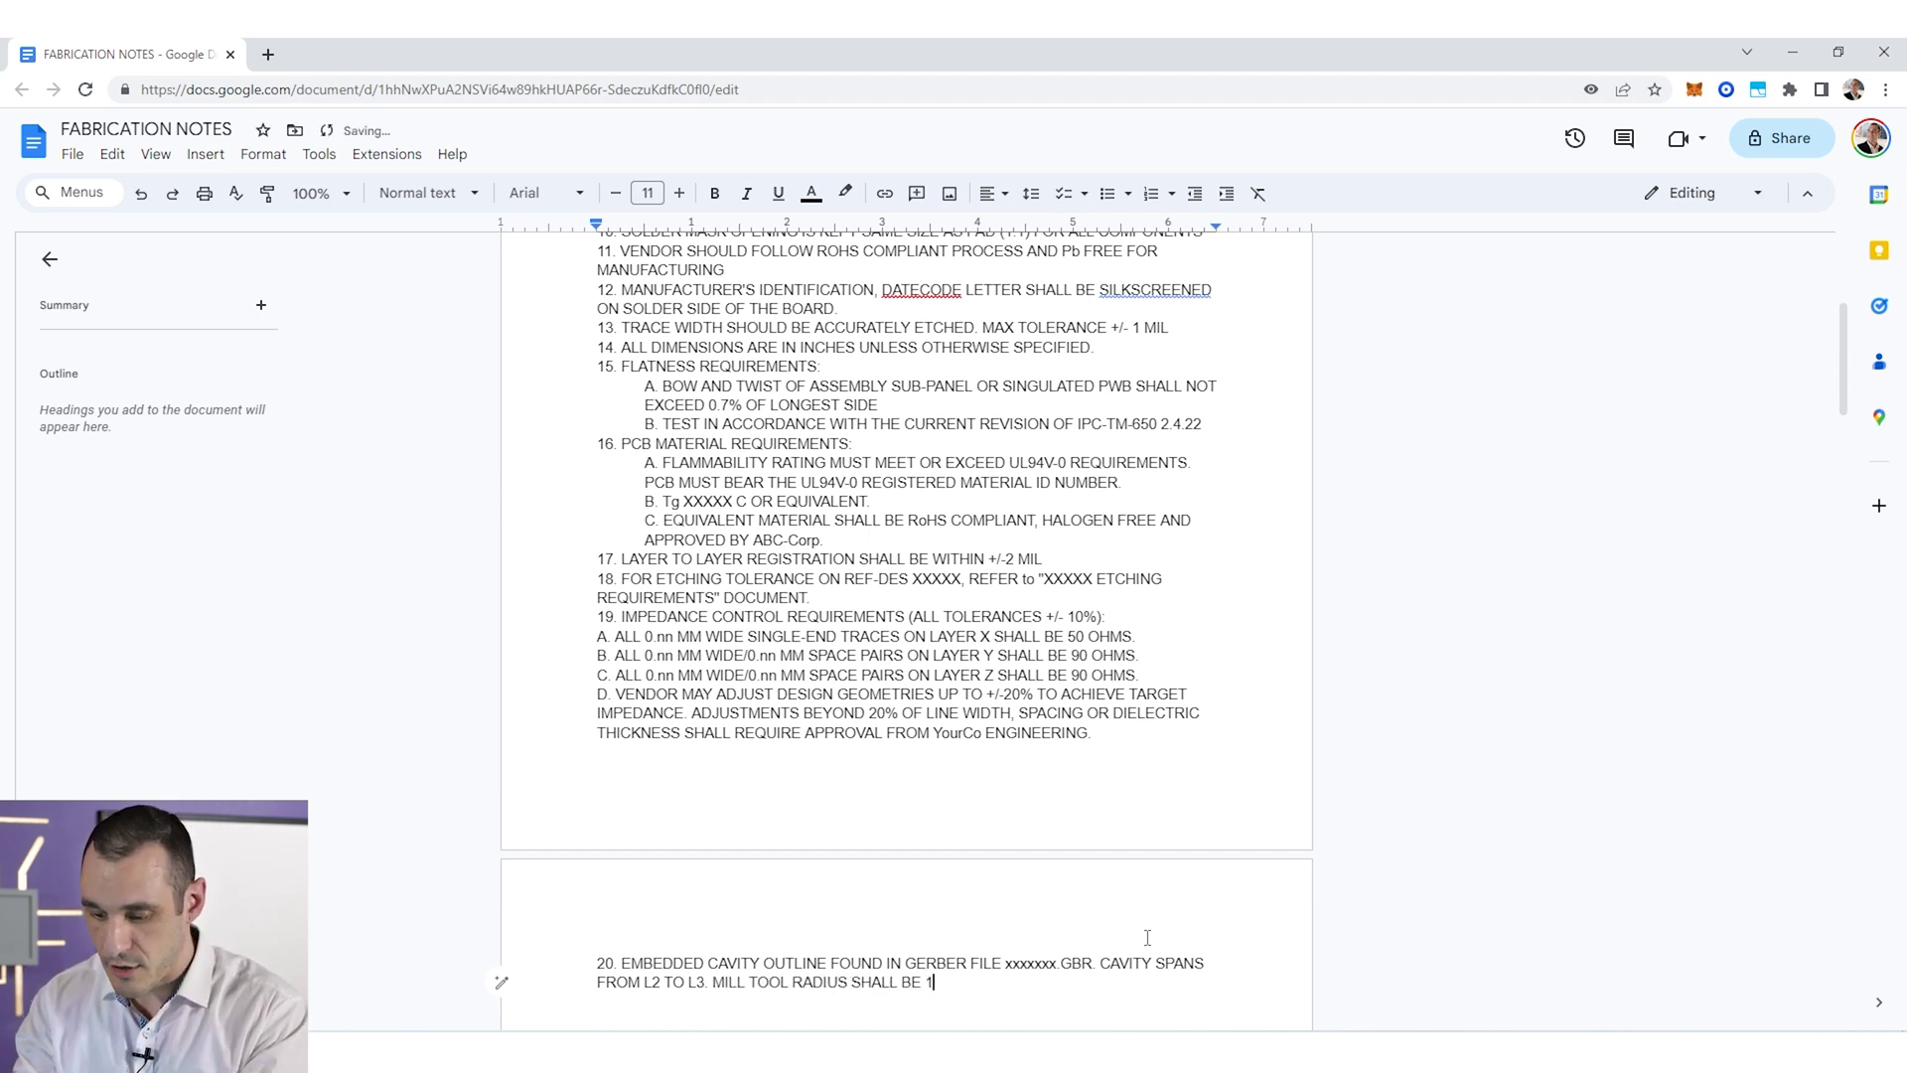
{"action": "type", "text": " MM."}
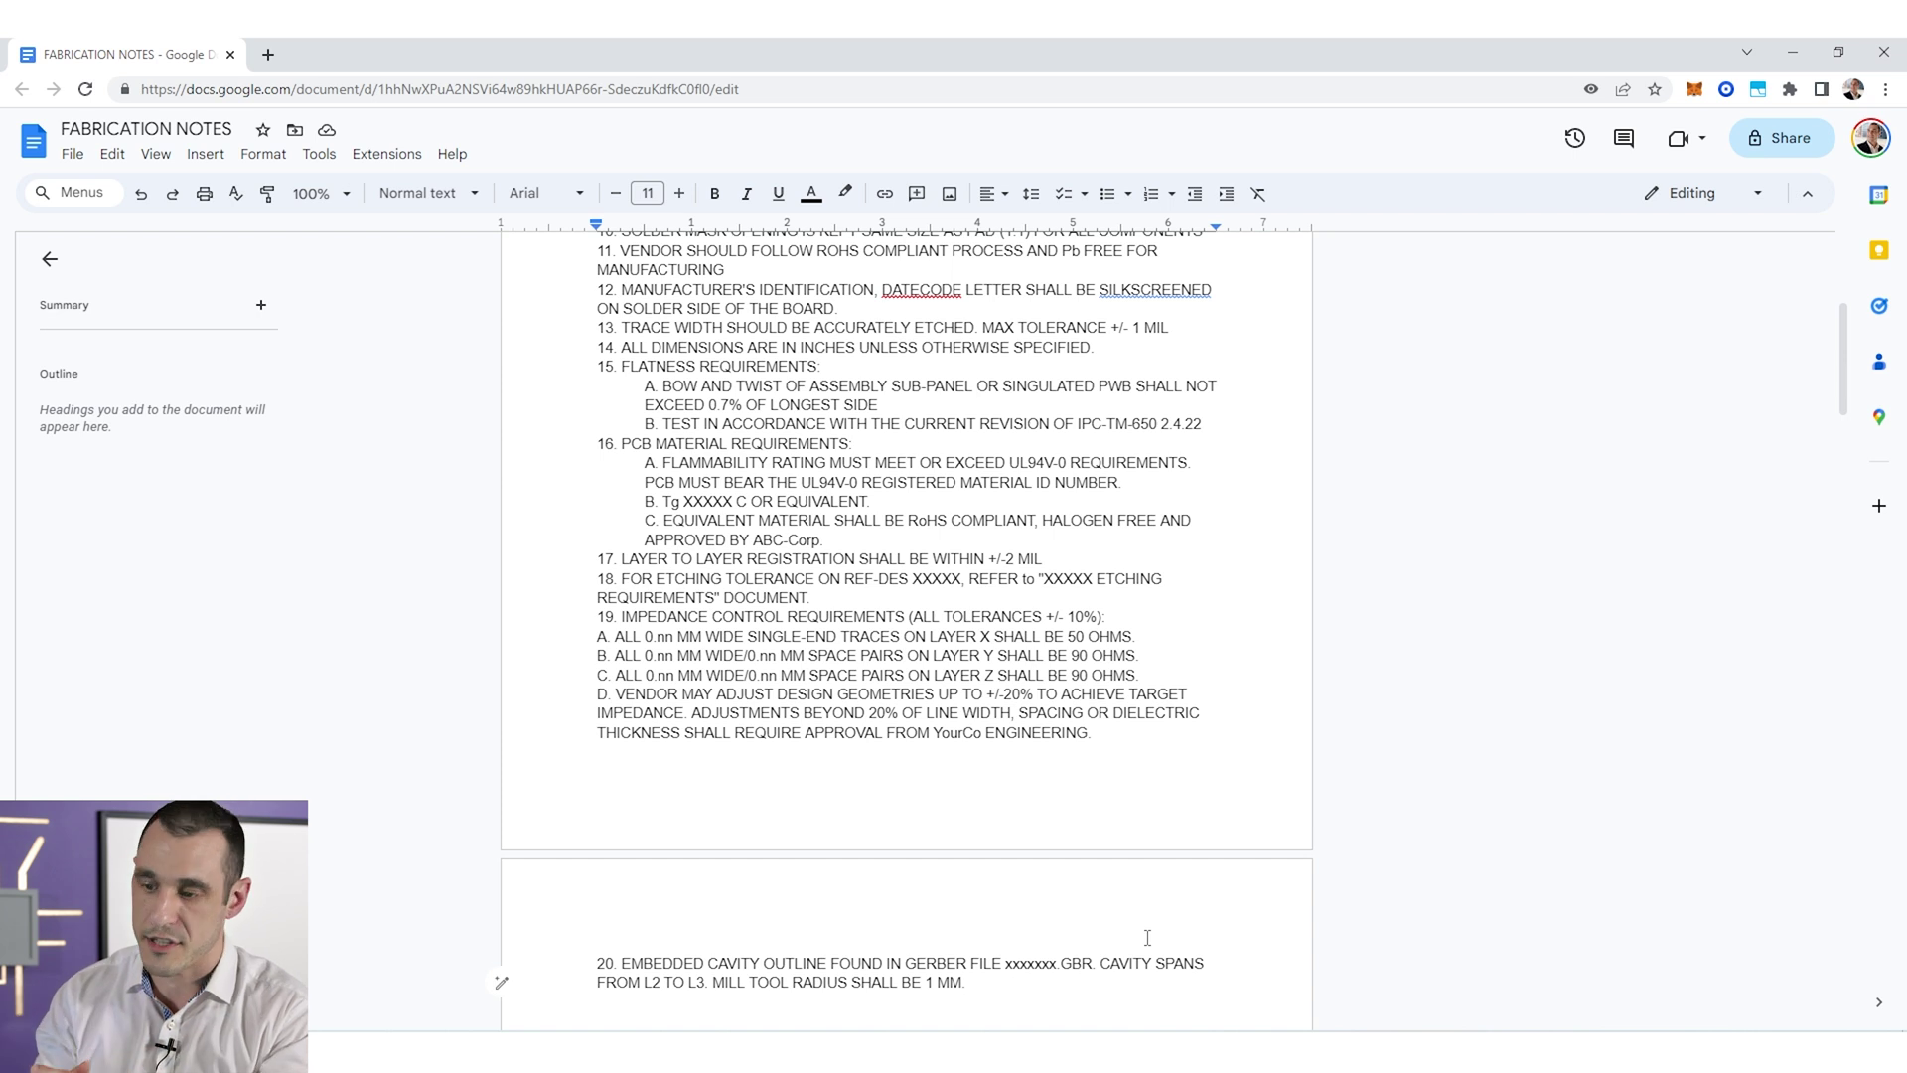
{"action": "type", "text": "TOLERANCE SHALL BE +/- 10 MILS."}
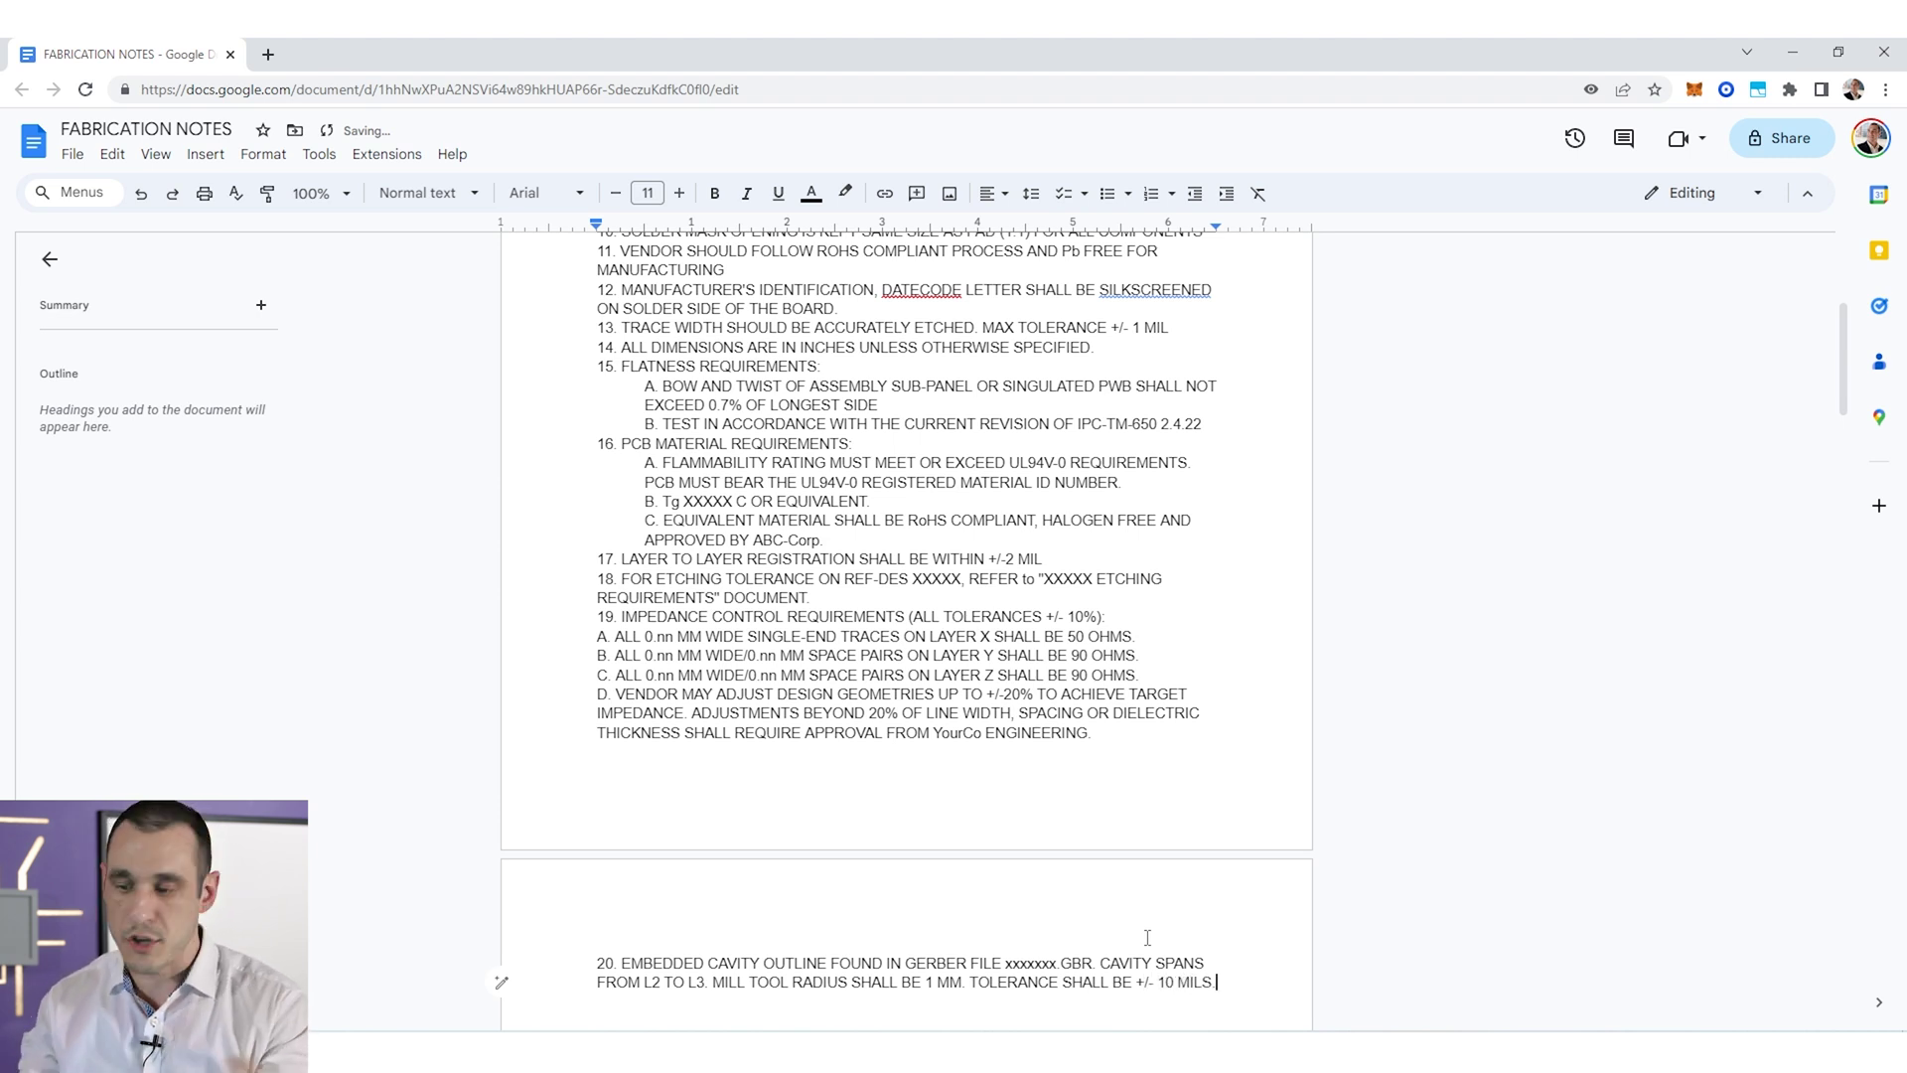